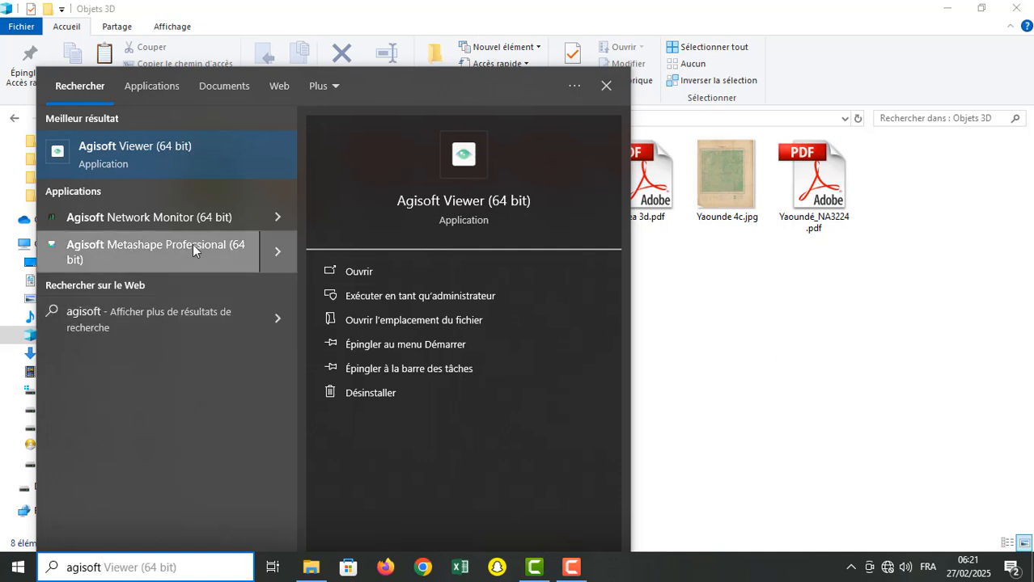
Step: Replace the system search text with "pix4d" and launch Pix4Dmapper
{"action": "key", "text": "BackSpace"}
{"action": "key", "text": "BackSpace"}
{"action": "key", "text": "BackSpace"}
{"action": "key", "text": "BackSpace"}
{"action": "key", "text": "BackSpace"}
{"action": "key", "text": "BackSpace"}
{"action": "key", "text": "BackSpace"}
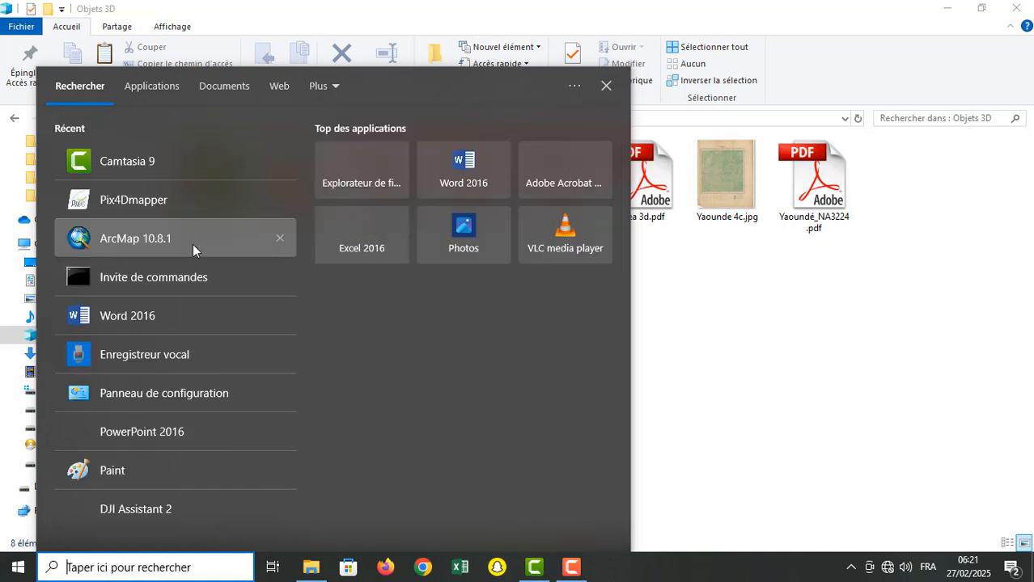
{"action": "type", "text": "pix4d"}
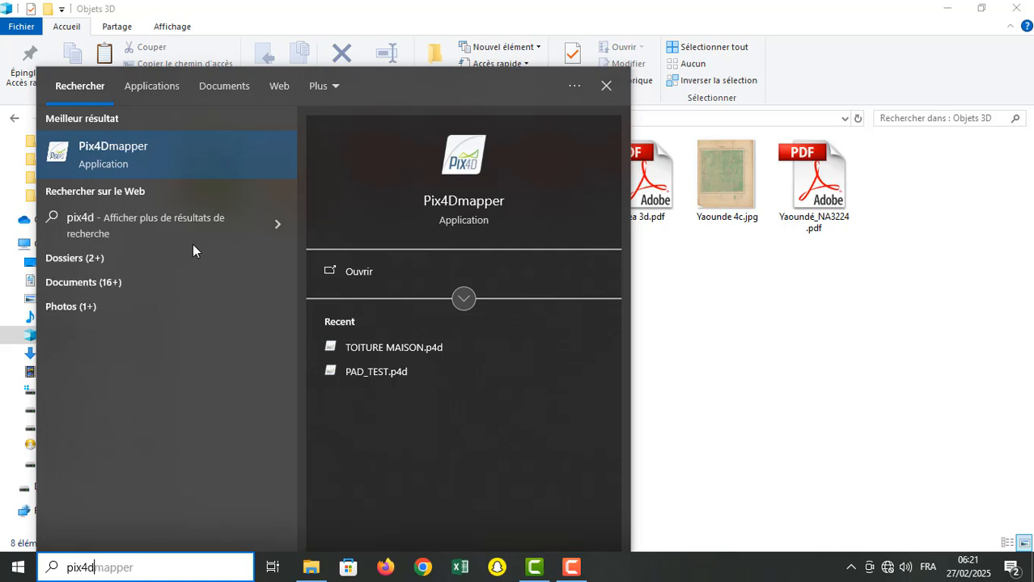
{"action": "left_click", "coordinate": [161, 170]}
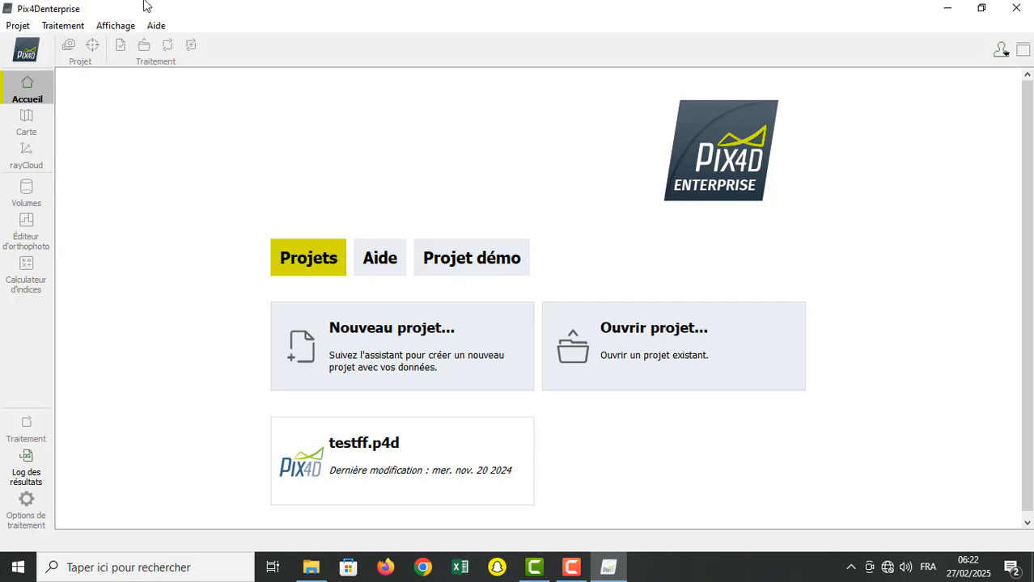
Step: Check the program's version and licence information, closing the About window when done
{"action": "left_click", "coordinate": [157, 30]}
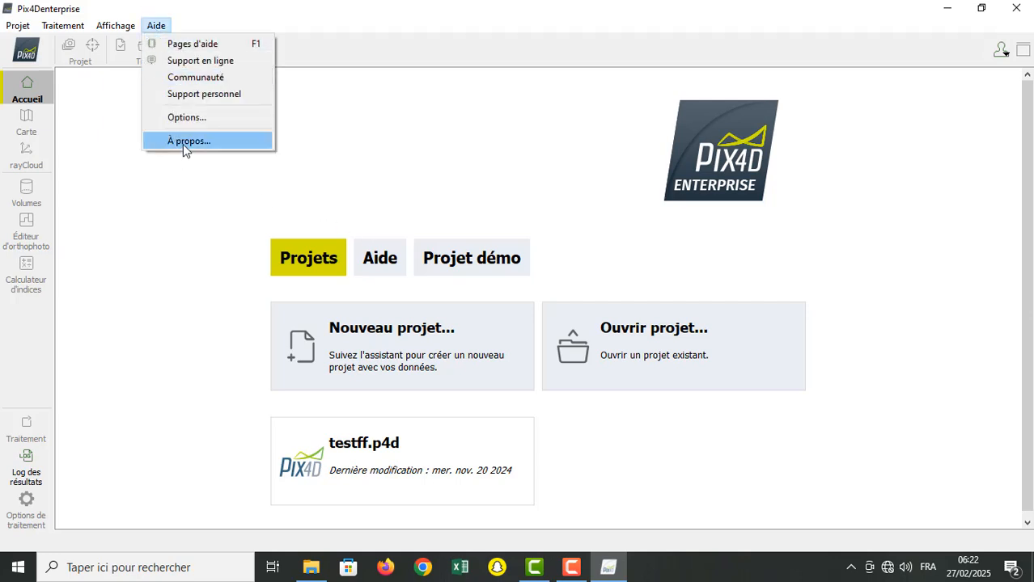
{"action": "left_click", "coordinate": [183, 144]}
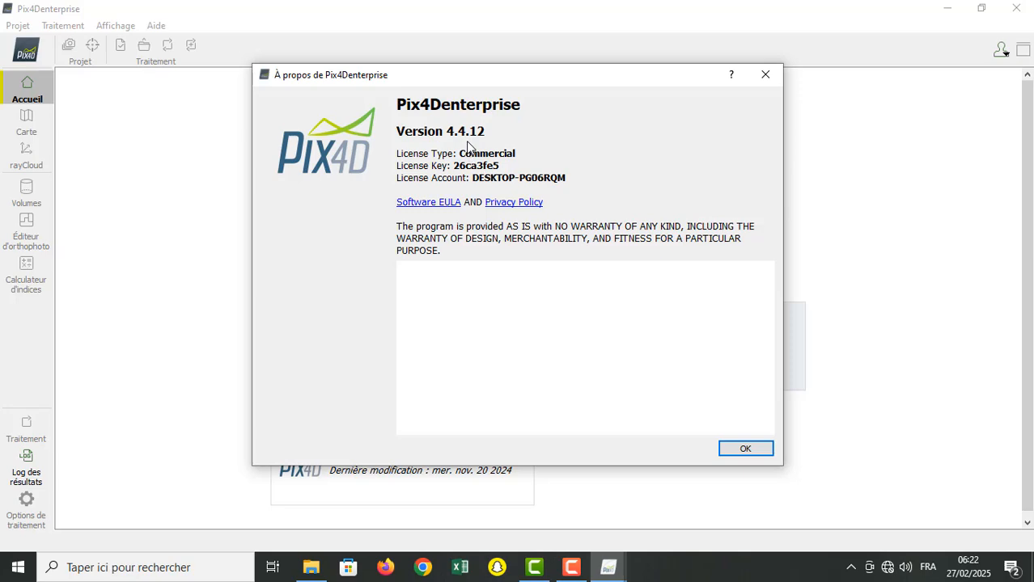
{"action": "left_click", "coordinate": [765, 75]}
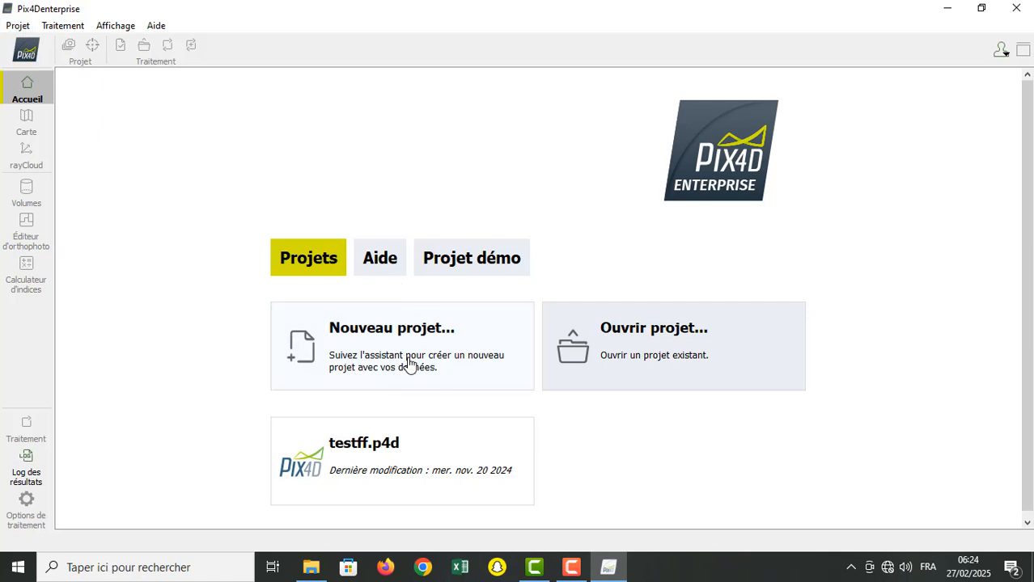
Step: Start a new project and name it cours_photogrammetrie
{"action": "left_click", "coordinate": [17, 27]}
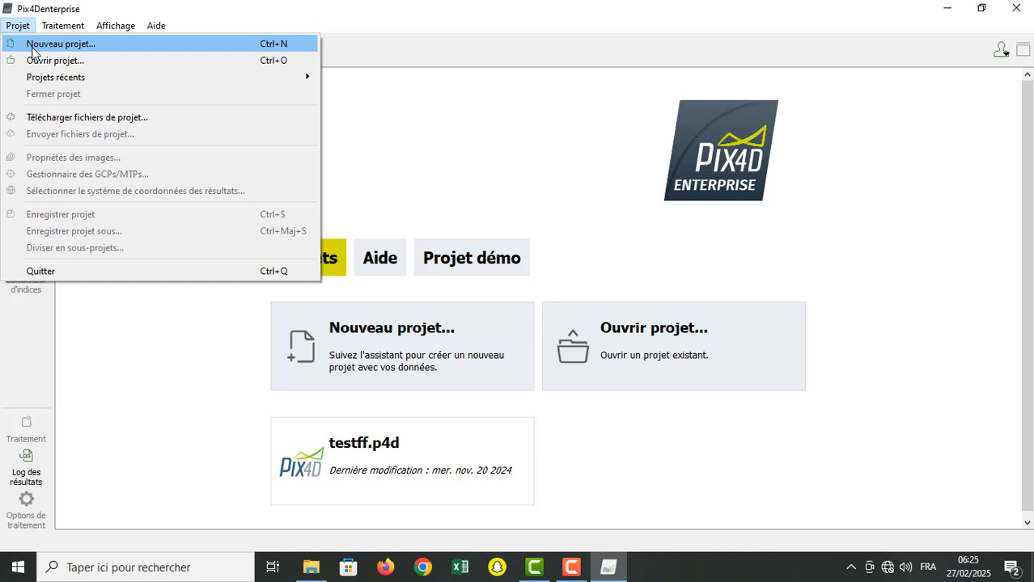
{"action": "left_click", "coordinate": [33, 45]}
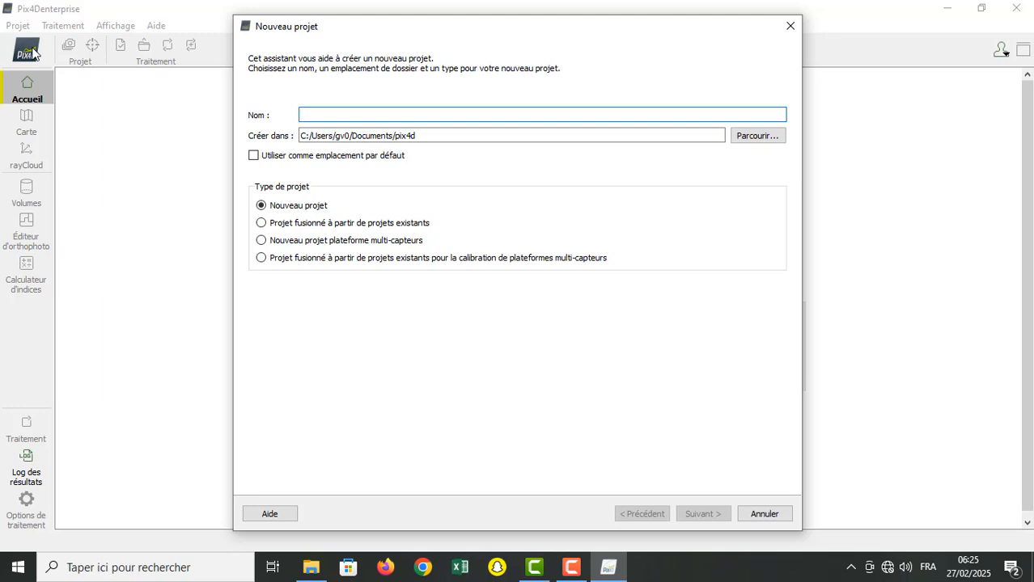
{"action": "type", "text": "cour"}
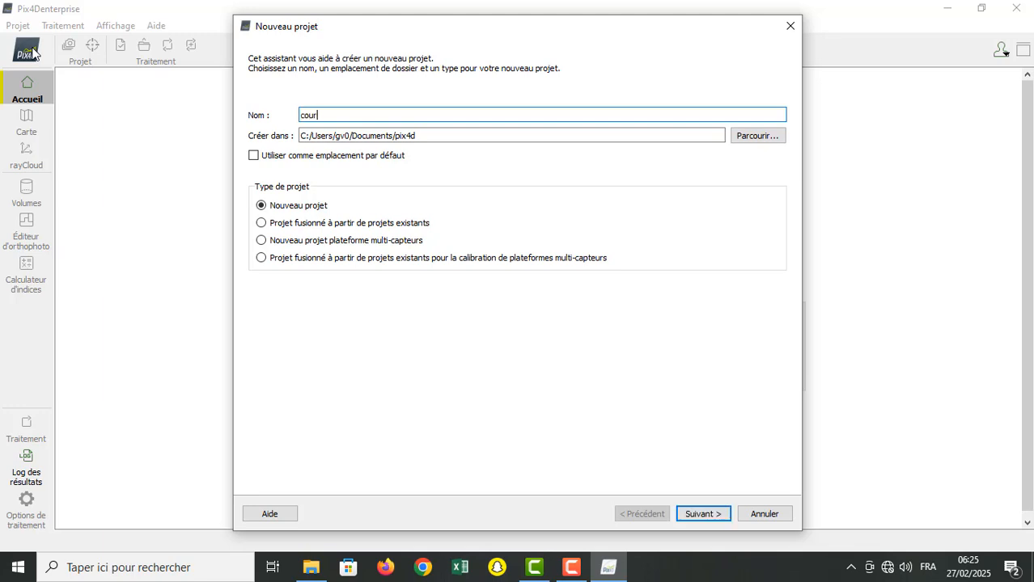
{"action": "type", "text": "s_photogrammetrie"}
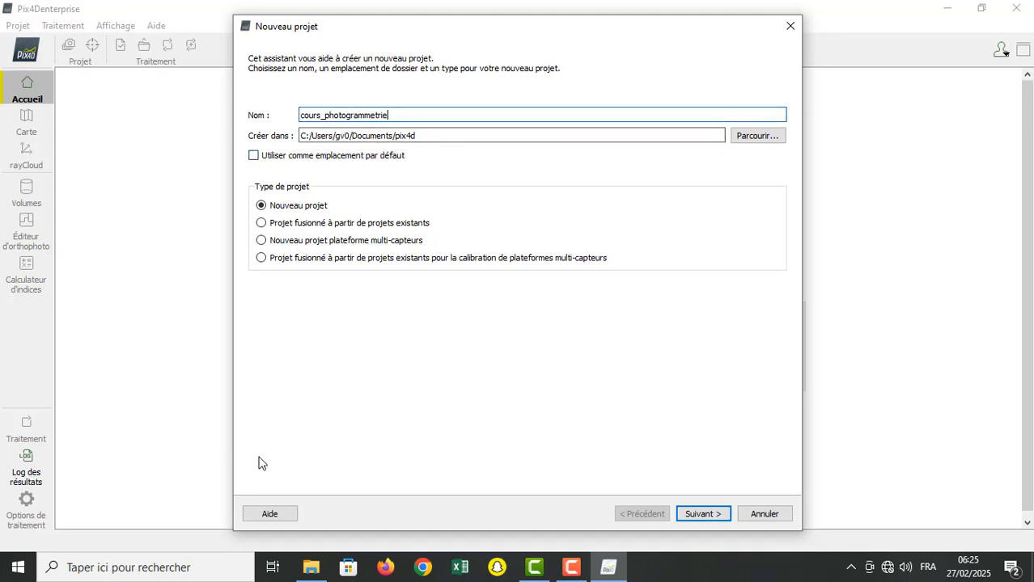
Step: Copy the path of the "cours drone" folder under Objets 3D from the file explorer and paste it as the project's creation location
{"action": "left_click", "coordinate": [428, 135]}
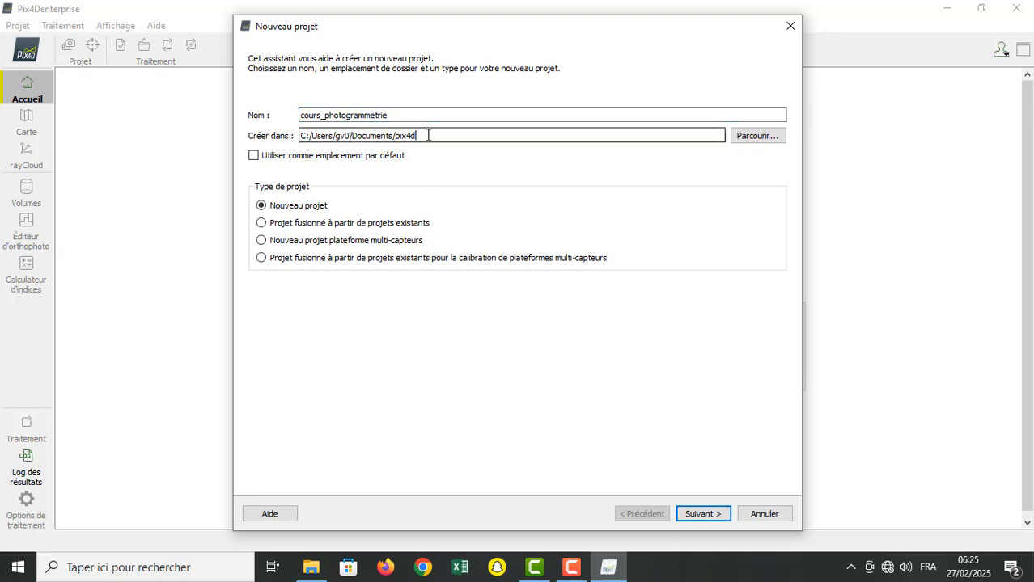
{"action": "left_click_drag", "start_coordinate": [428, 135], "coordinate": [280, 139]}
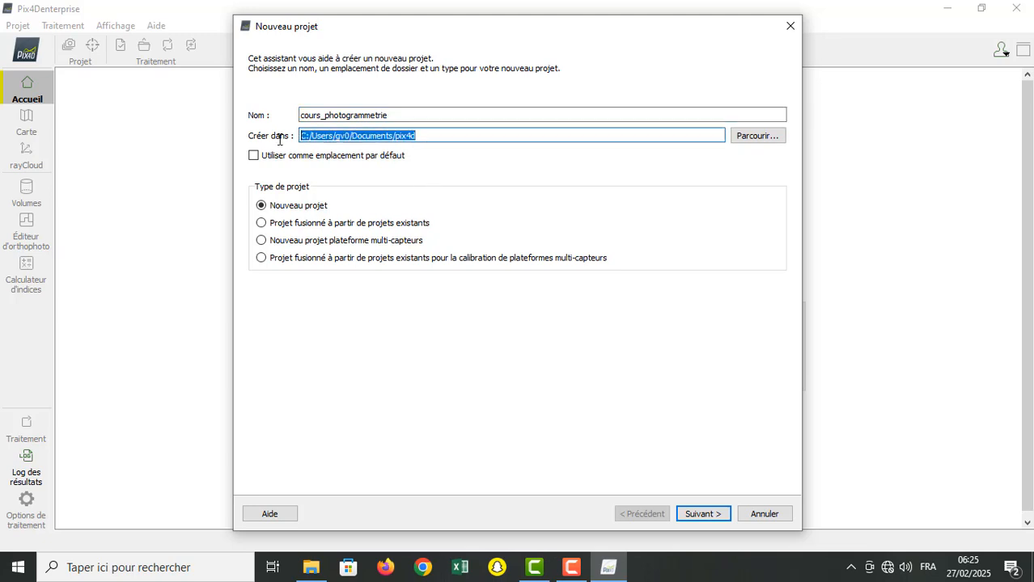
{"action": "left_click", "coordinate": [311, 567]}
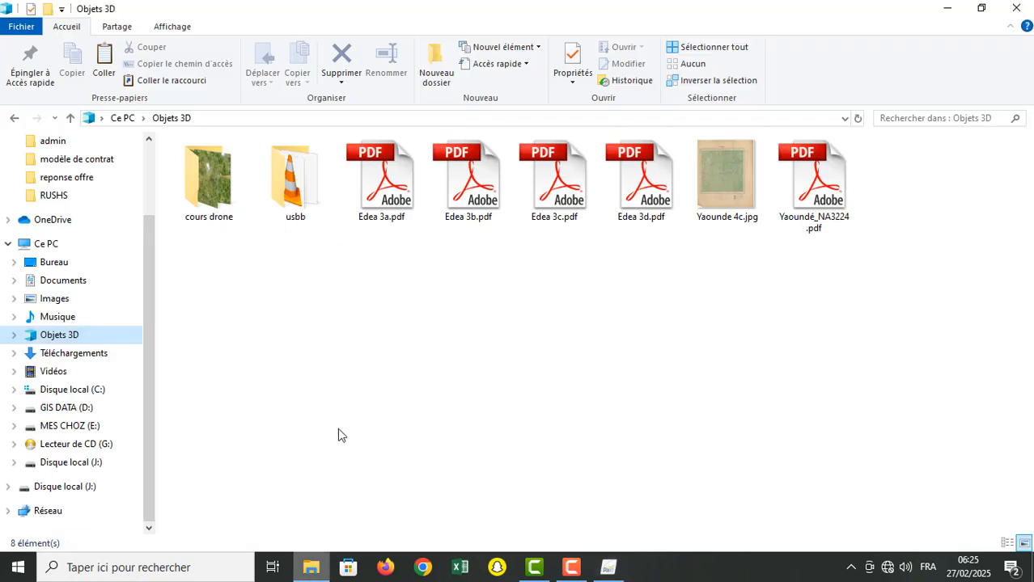
{"action": "double_click", "coordinate": [194, 179]}
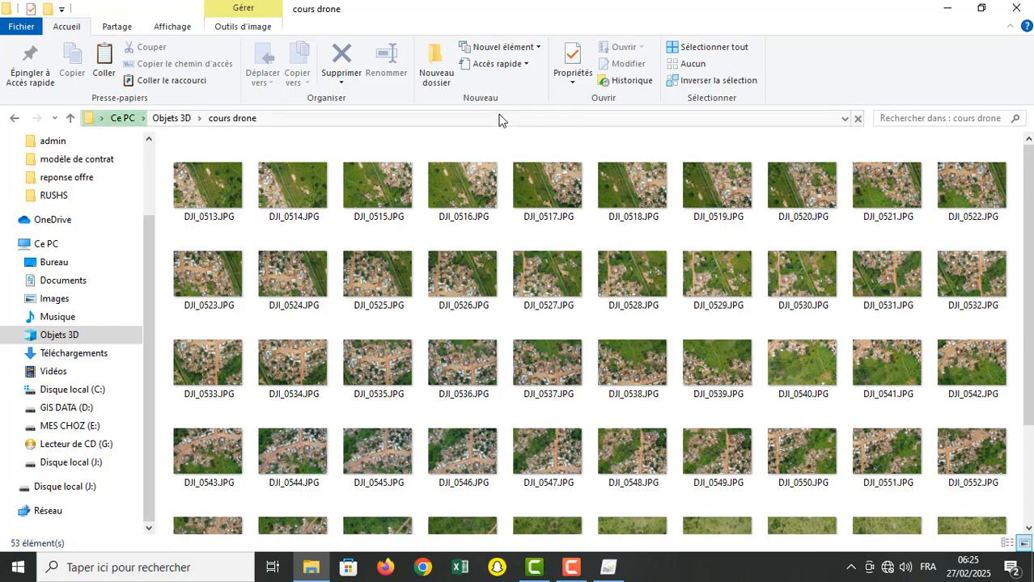
{"action": "left_click", "coordinate": [498, 122]}
{"action": "key", "text": "ctrl+c"}
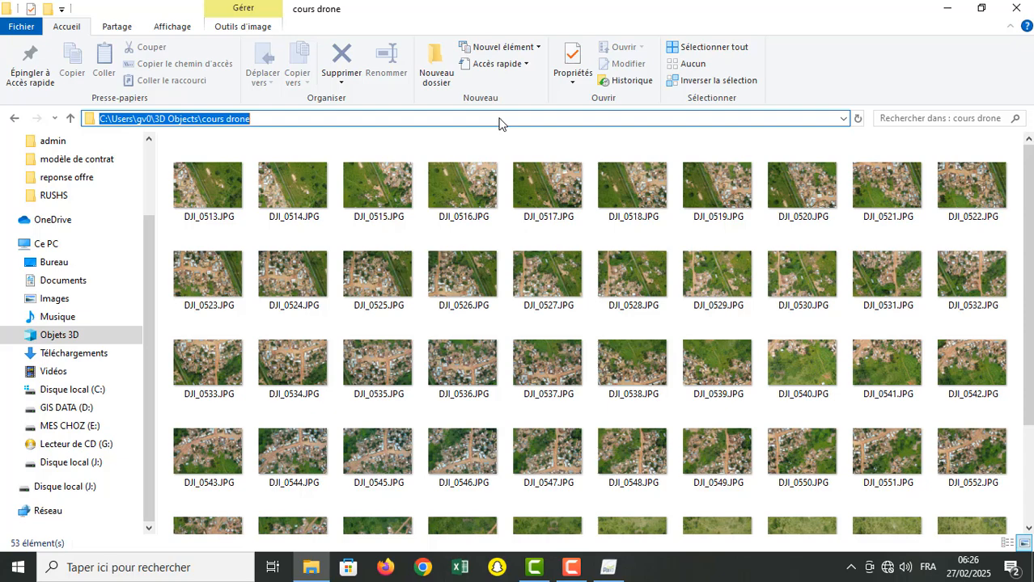
{"action": "right_click", "coordinate": [234, 114]}
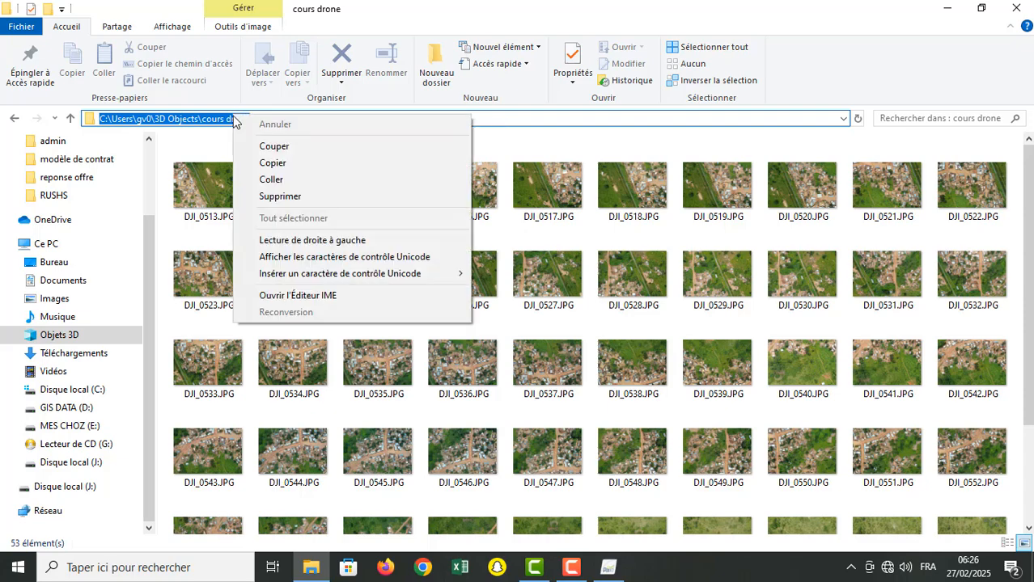
{"action": "left_click", "coordinate": [260, 165]}
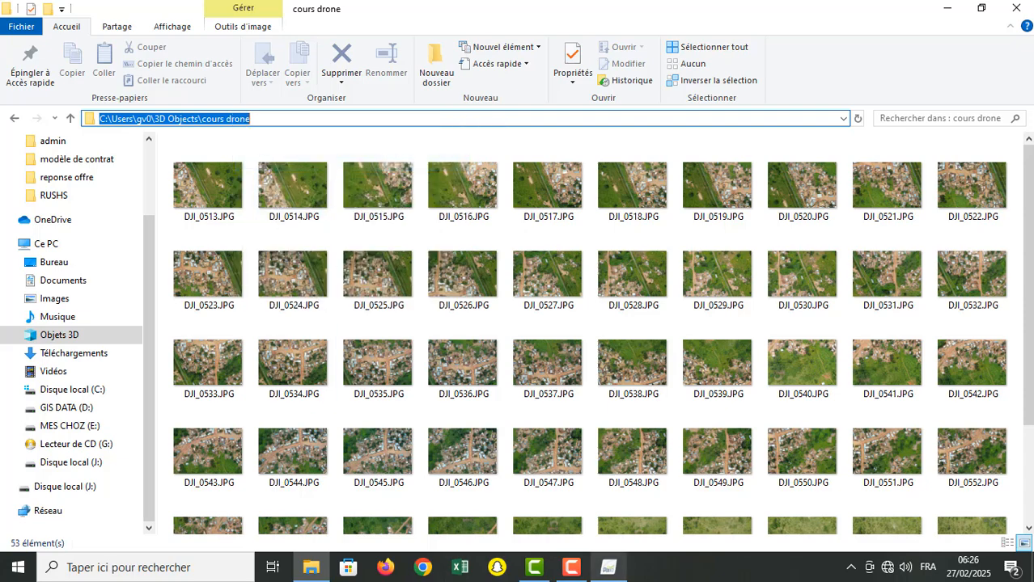
{"action": "left_click", "coordinate": [609, 567]}
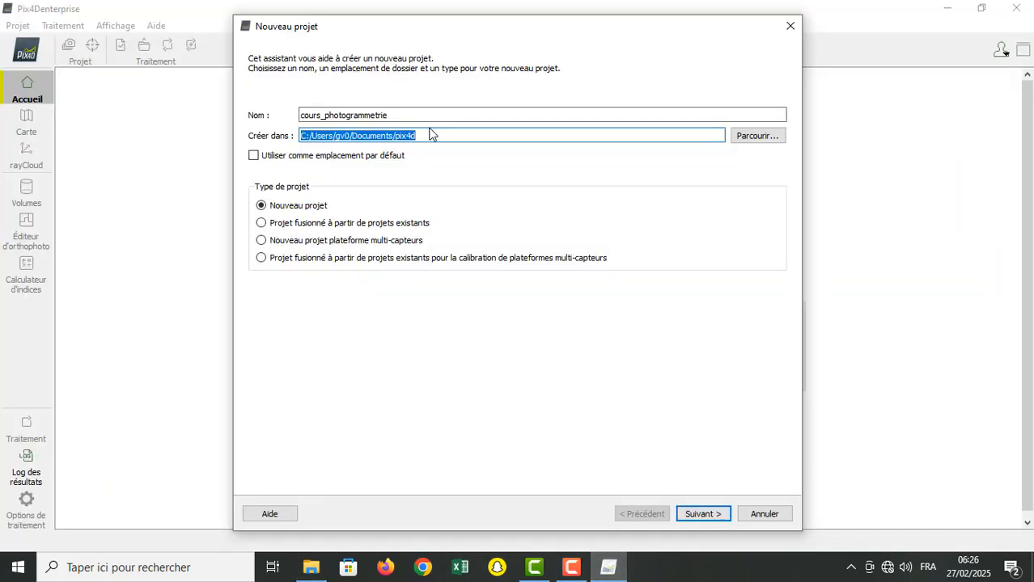
{"action": "key", "text": "ctrl+v"}
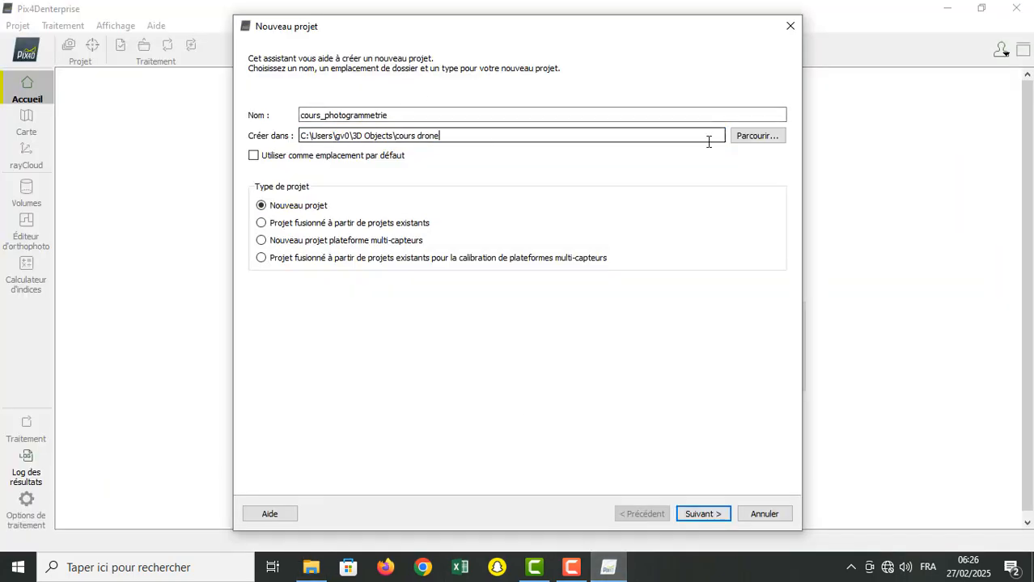
Step: Browse to Objets 3D, choose the "cours drone" folder as project location, and continue with the "Nouveau projet" type
{"action": "left_click", "coordinate": [771, 135]}
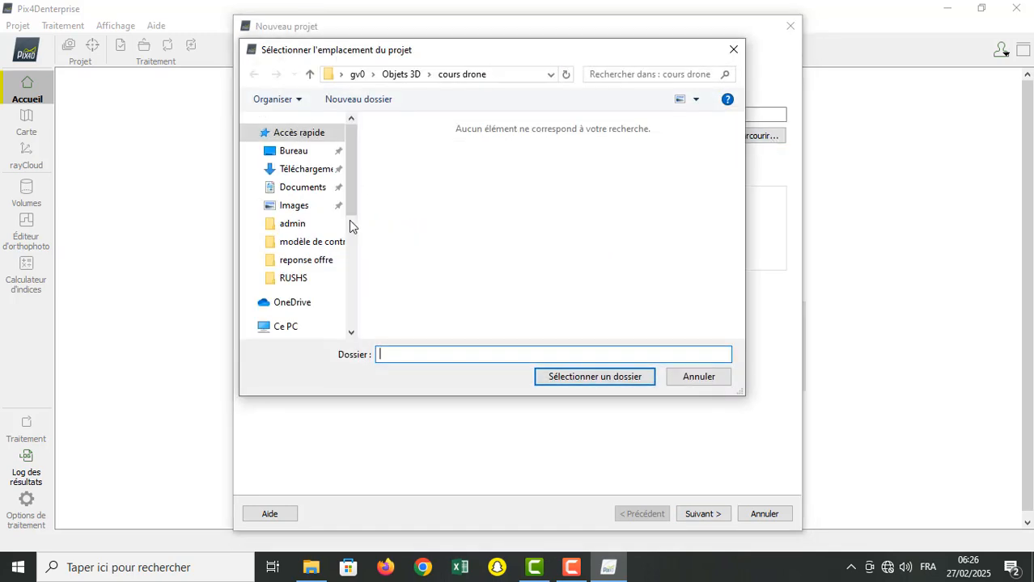
{"action": "left_click", "coordinate": [296, 228]}
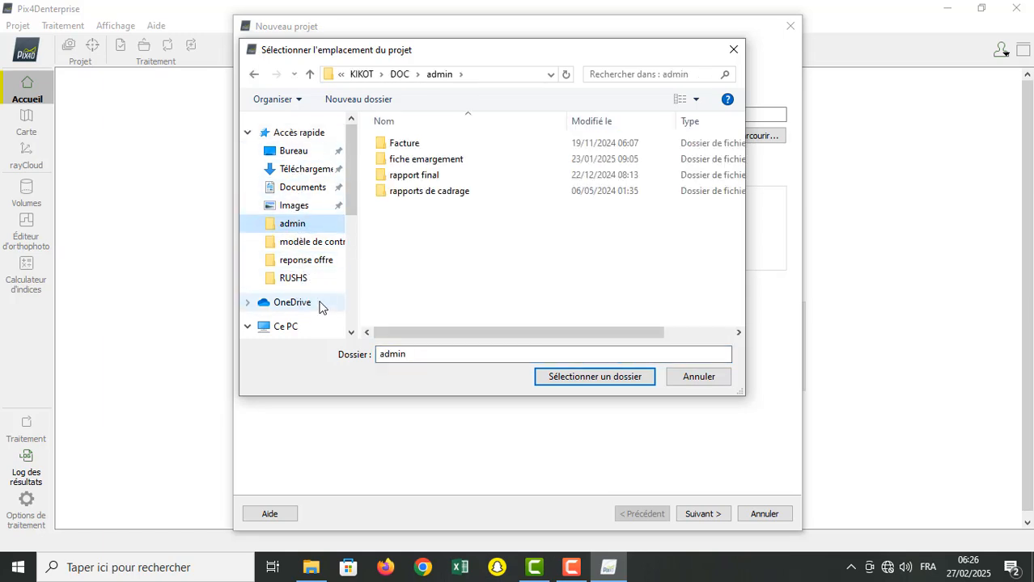
{"action": "left_click_drag", "start_coordinate": [350, 208], "coordinate": [351, 268]}
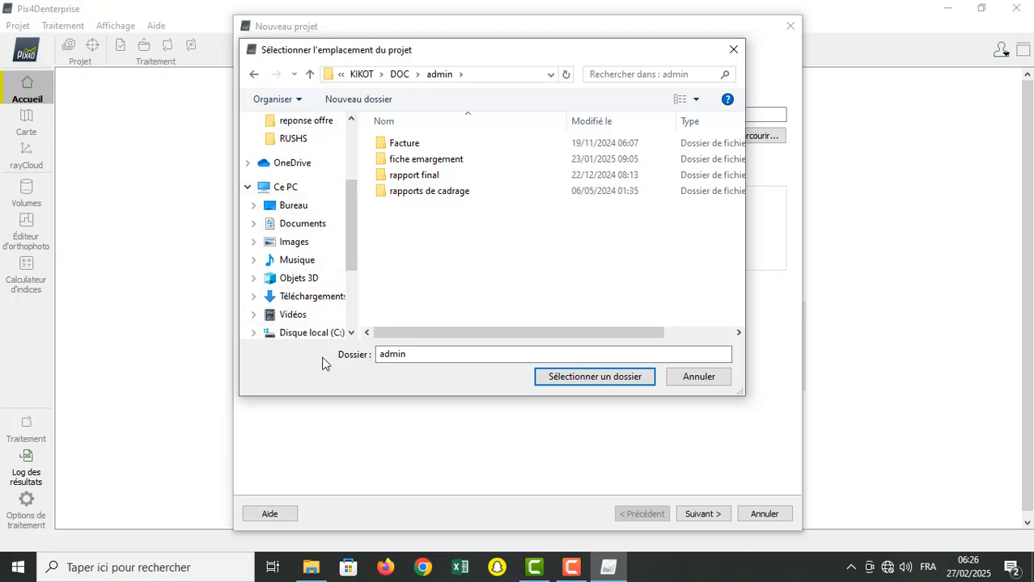
{"action": "left_click_drag", "start_coordinate": [352, 257], "coordinate": [341, 262]}
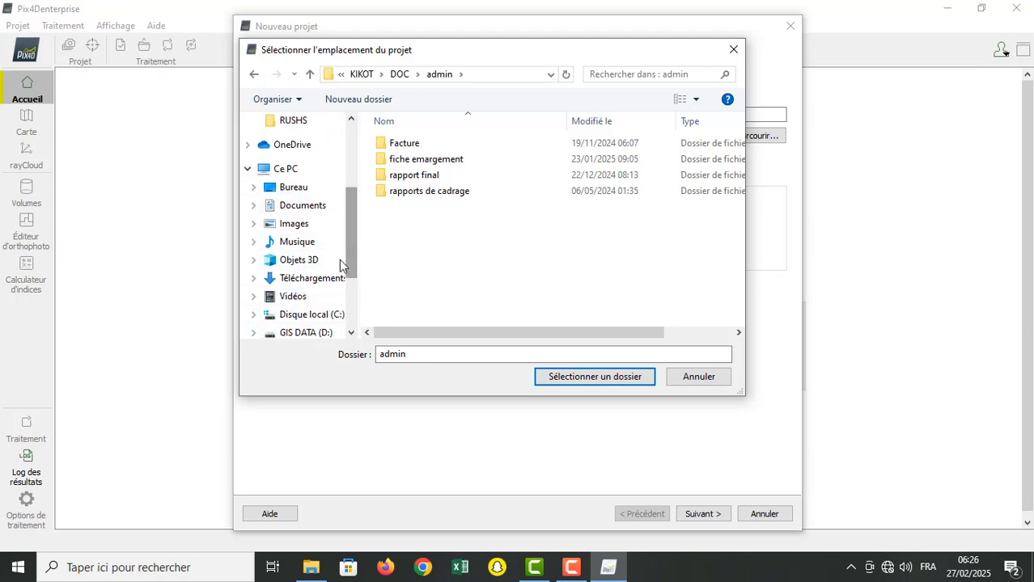
{"action": "left_click", "coordinate": [325, 260]}
{"action": "double_click", "coordinate": [409, 166]}
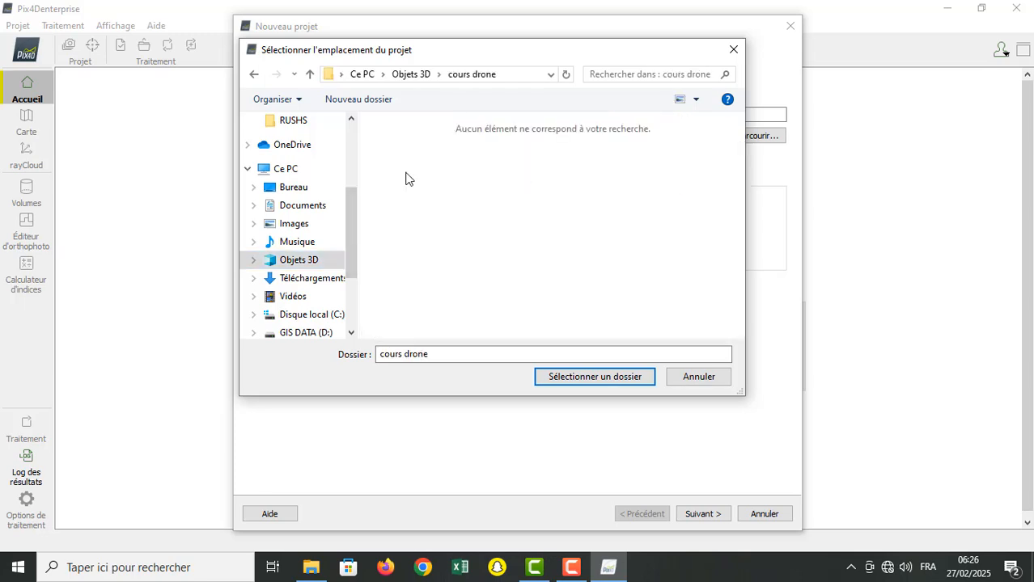
{"action": "left_click", "coordinate": [408, 75]}
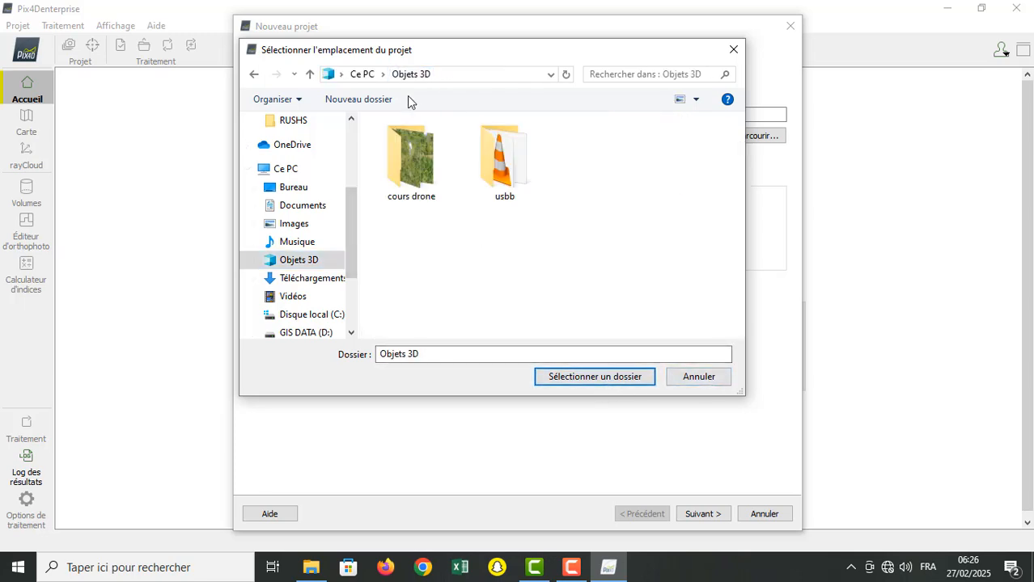
{"action": "left_click", "coordinate": [409, 171]}
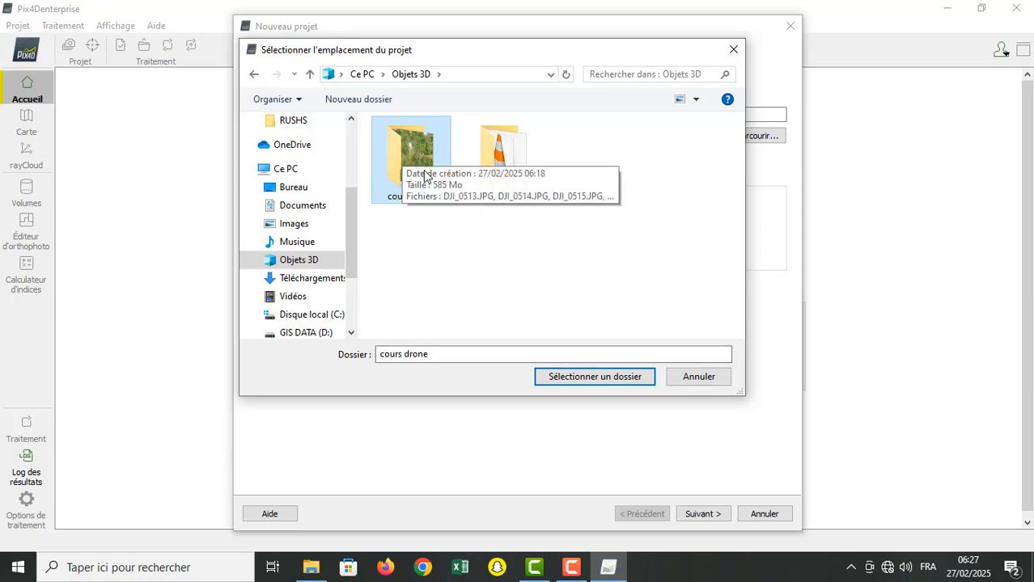
{"action": "left_click", "coordinate": [593, 376]}
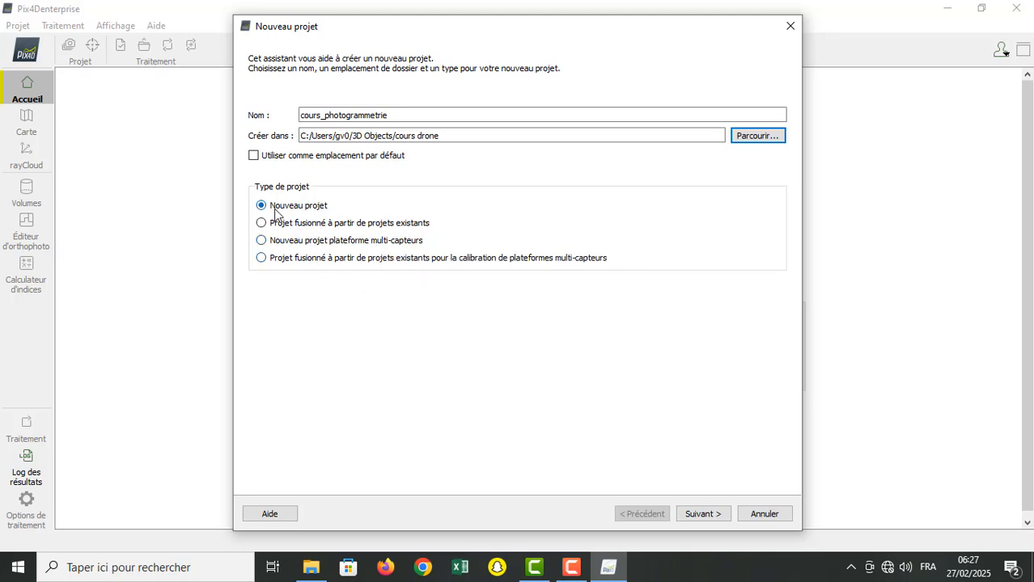
{"action": "left_click", "coordinate": [720, 516]}
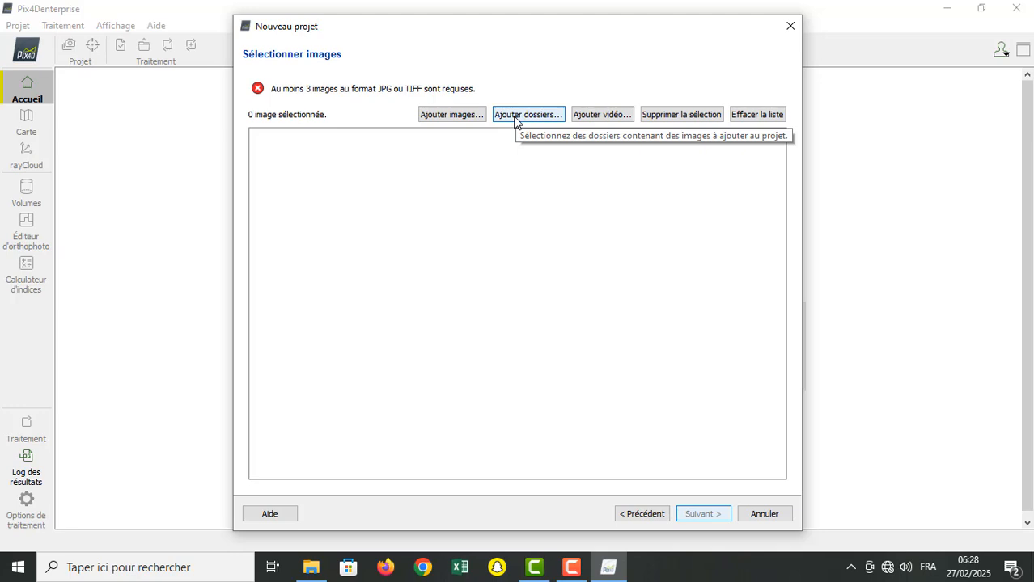
Step: Add all drone photos from DJI_0513.JPG to DJI_0565.JPG in the "cours drone" folder to the project
{"action": "left_click", "coordinate": [453, 115]}
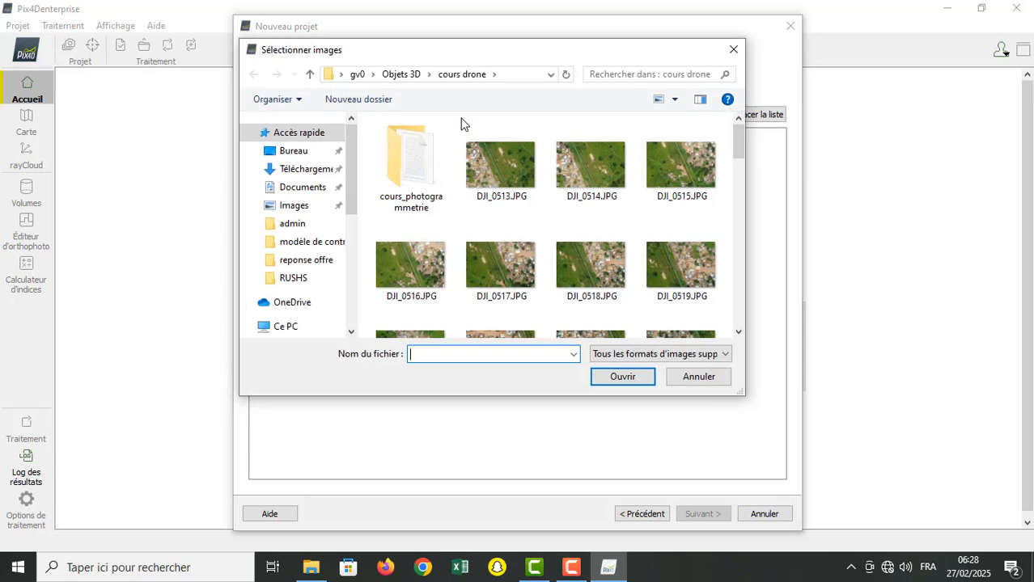
{"action": "left_click", "coordinate": [416, 170]}
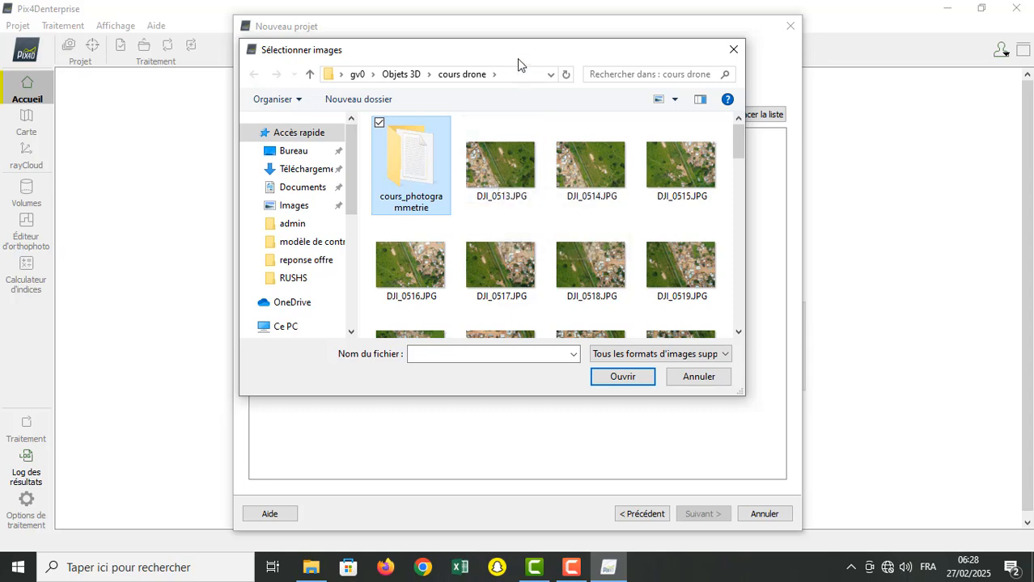
{"action": "mouse_move", "coordinate": [516, 62]}
{"action": "left_mouse_down"}
{"action": "mouse_move", "coordinate": [524, 345]}
{"action": "mouse_move", "coordinate": [522, 87]}
{"action": "mouse_move", "coordinate": [498, 27]}
{"action": "mouse_move", "coordinate": [510, 63]}
{"action": "left_mouse_up"}
{"action": "left_click", "coordinate": [502, 167]}
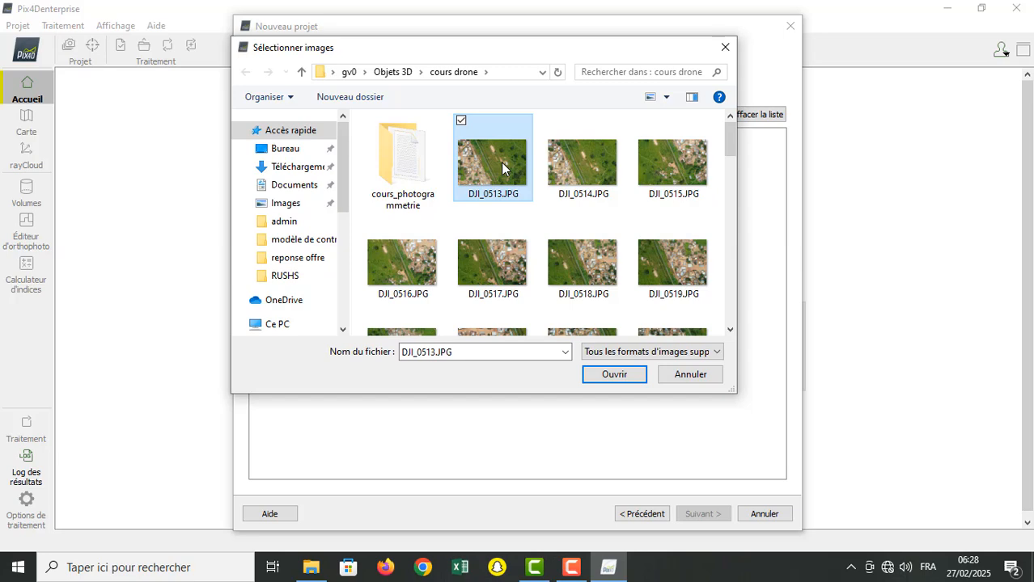
{"action": "key", "text": "shift+Down"}
{"action": "key", "text": "shift+Down"}
{"action": "key", "text": "shift+Down"}
{"action": "key", "text": "shift+Down"}
{"action": "key", "text": "shift+Down"}
{"action": "key", "text": "shift+Down"}
{"action": "key", "text": "shift+Down"}
{"action": "key", "text": "shift+Down"}
{"action": "key", "text": "shift+Down"}
{"action": "key", "text": "shift+Down"}
{"action": "key", "text": "shift+Down"}
{"action": "key", "text": "shift+Down"}
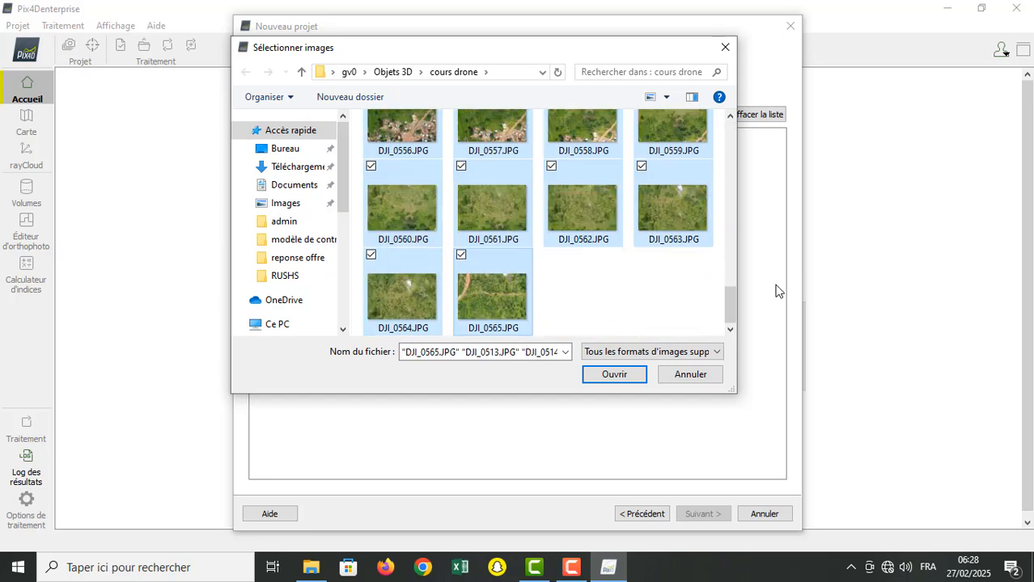
{"action": "left_click", "coordinate": [611, 376]}
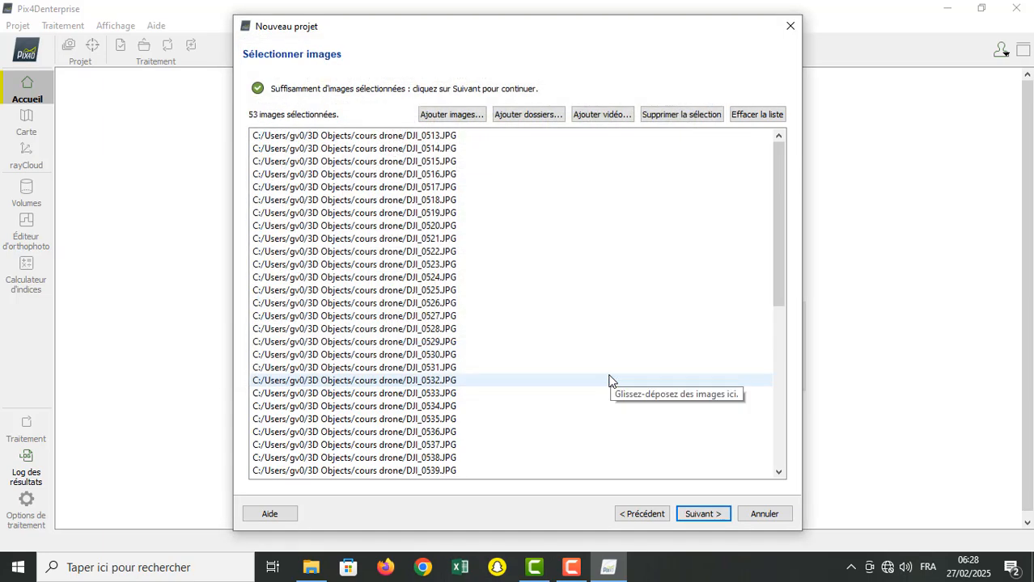
{"action": "left_click", "coordinate": [453, 118]}
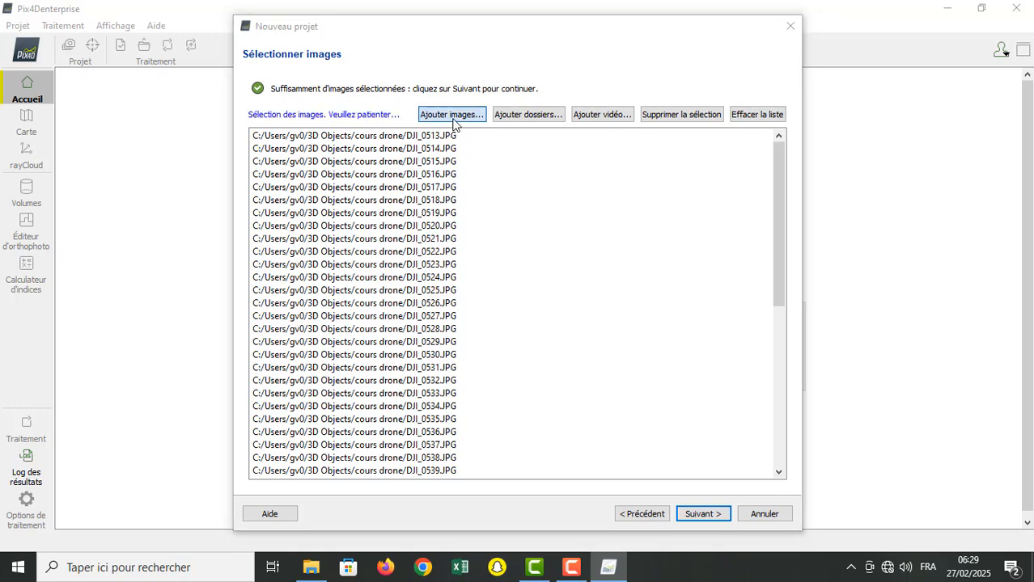
{"action": "left_click", "coordinate": [687, 374]}
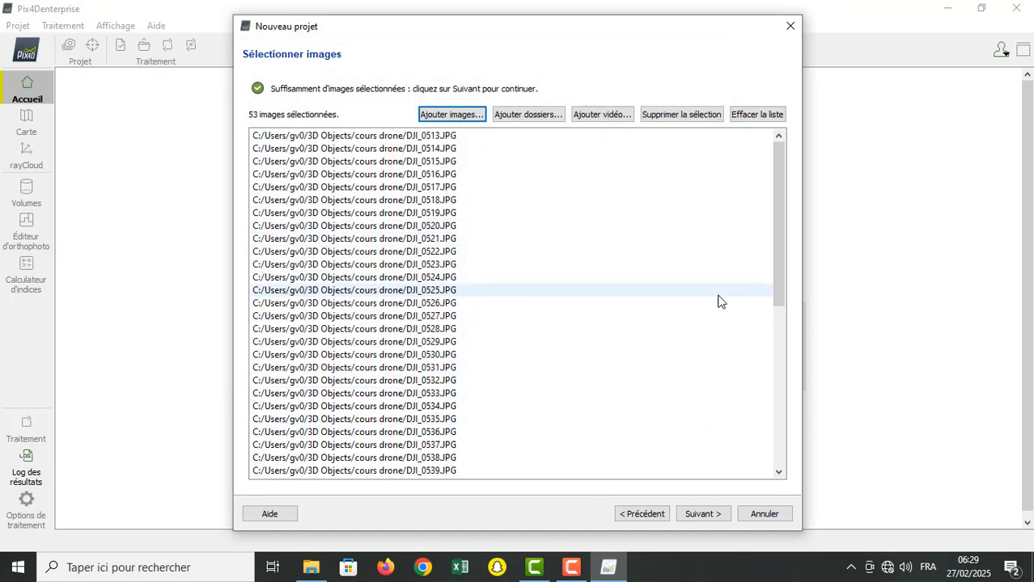
Step: Accept the image list, continue to the image properties, and review the table's position, accuracy and orientation columns
{"action": "left_click_drag", "start_coordinate": [775, 250], "coordinate": [780, 416]}
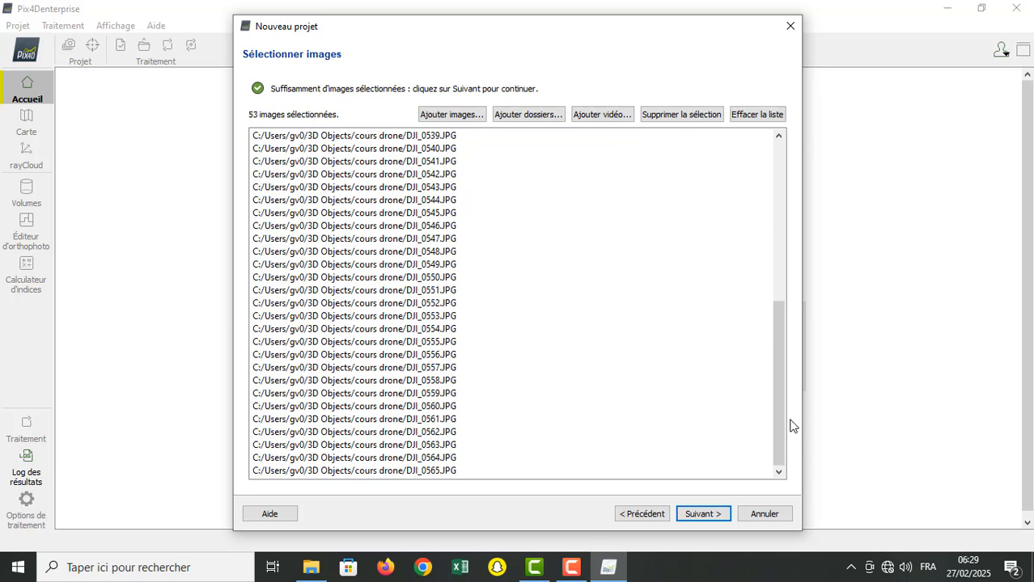
{"action": "left_click", "coordinate": [702, 515]}
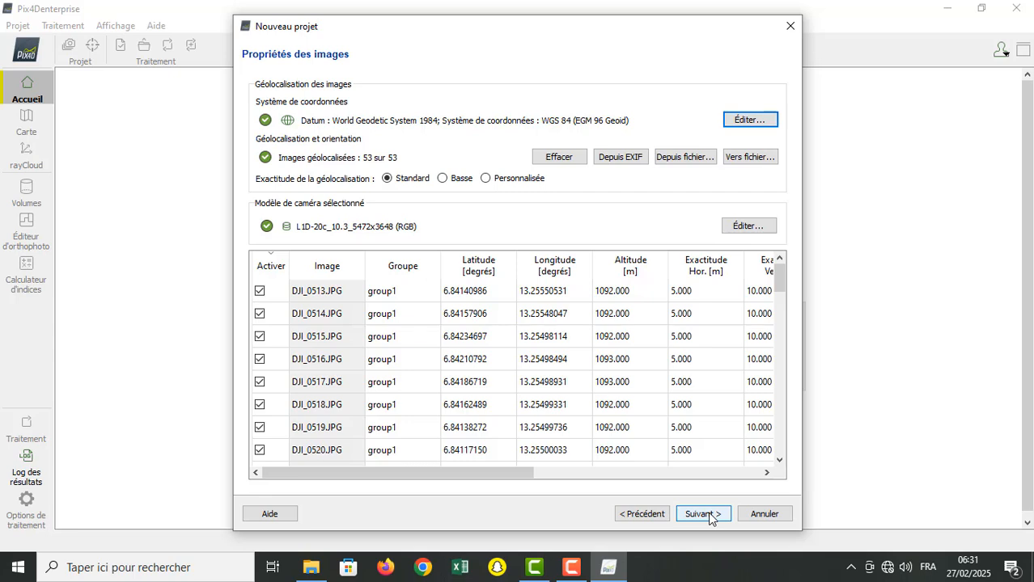
{"action": "left_click_drag", "start_coordinate": [466, 477], "coordinate": [415, 511]}
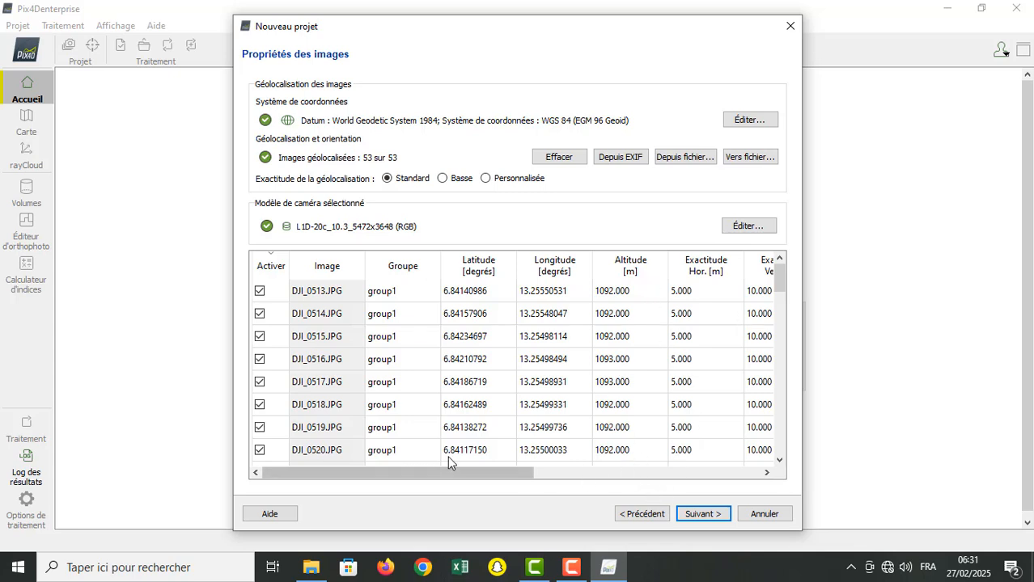
{"action": "left_click_drag", "start_coordinate": [491, 481], "coordinate": [577, 457]}
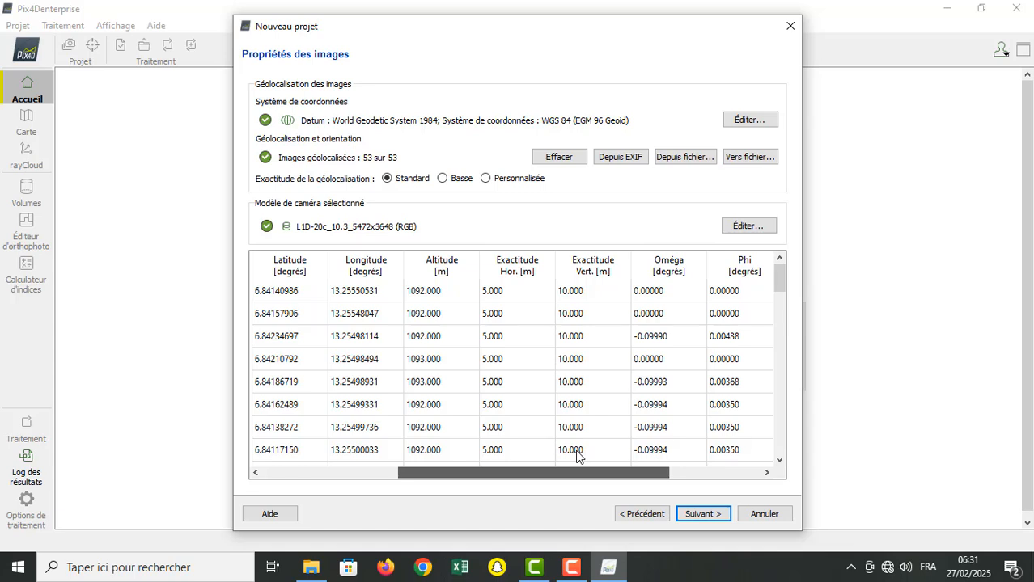
{"action": "left_click_drag", "start_coordinate": [576, 457], "coordinate": [616, 446]}
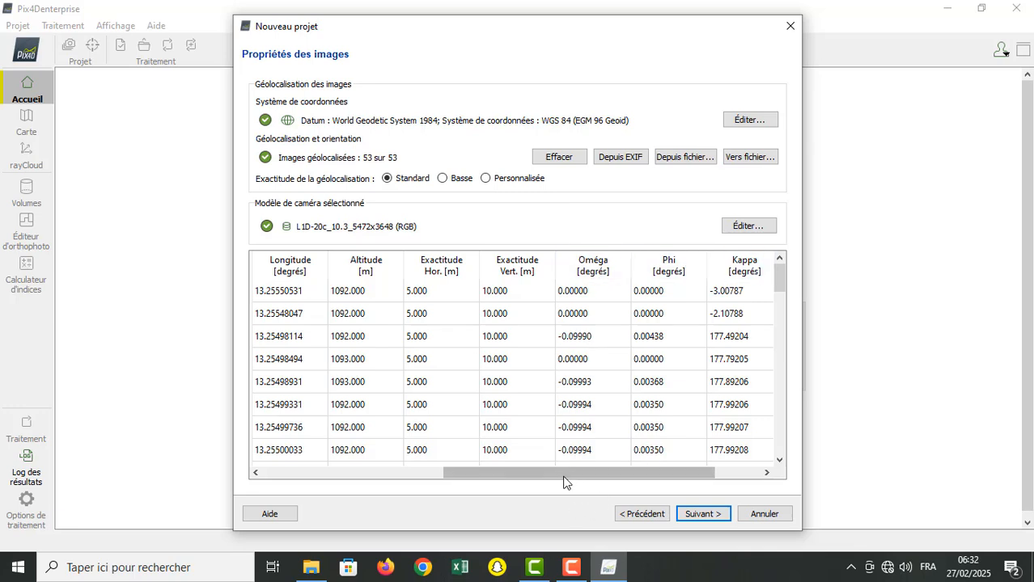
{"action": "left_click_drag", "start_coordinate": [564, 477], "coordinate": [603, 478]}
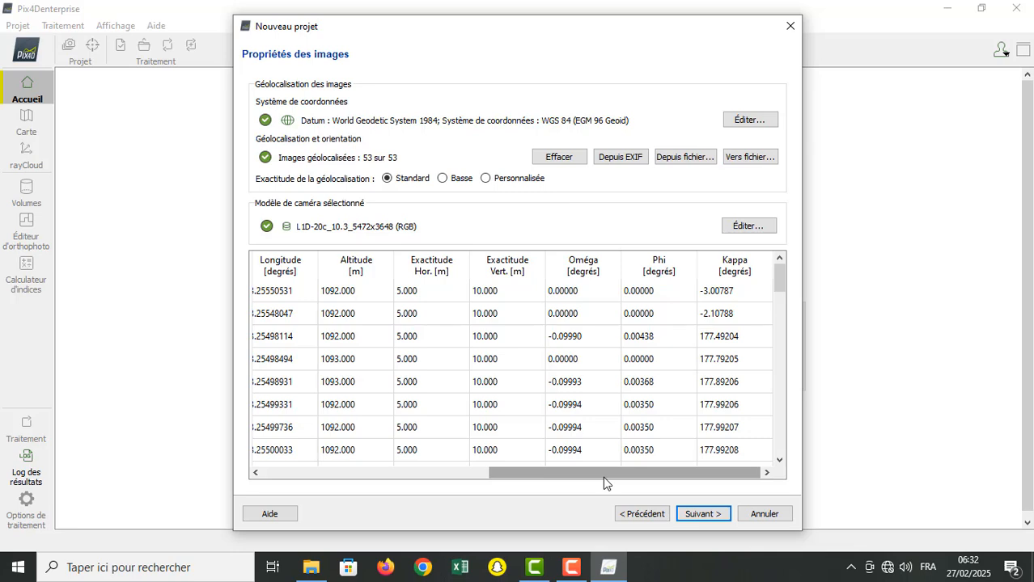
{"action": "mouse_move", "coordinate": [608, 567]}
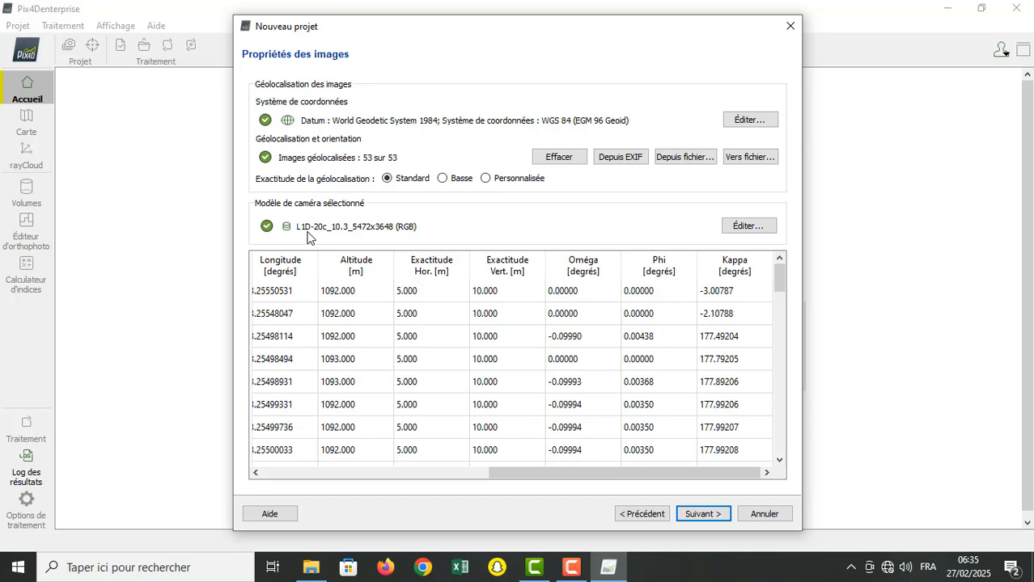
Step: Inspect the coordinate system settings of the images and cancel without making changes
{"action": "left_click", "coordinate": [715, 516]}
{"action": "left_click", "coordinate": [758, 120]}
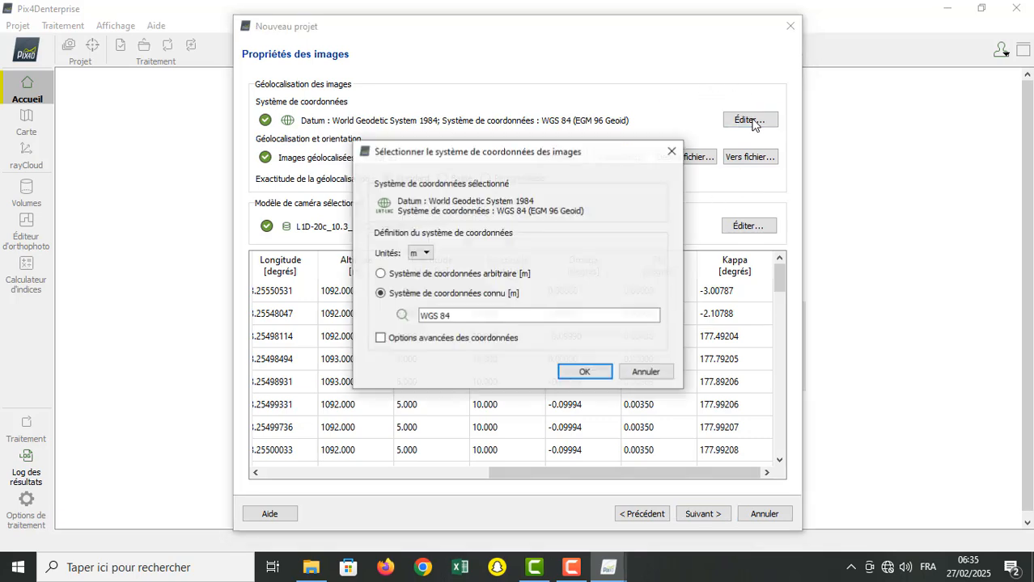
{"action": "left_click", "coordinate": [672, 152]}
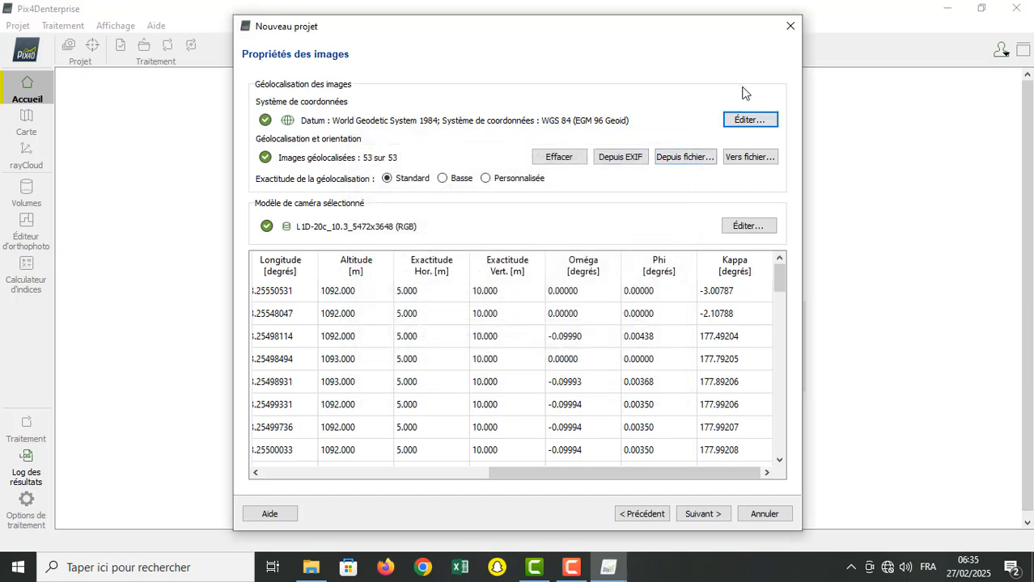
{"action": "left_click", "coordinate": [746, 118]}
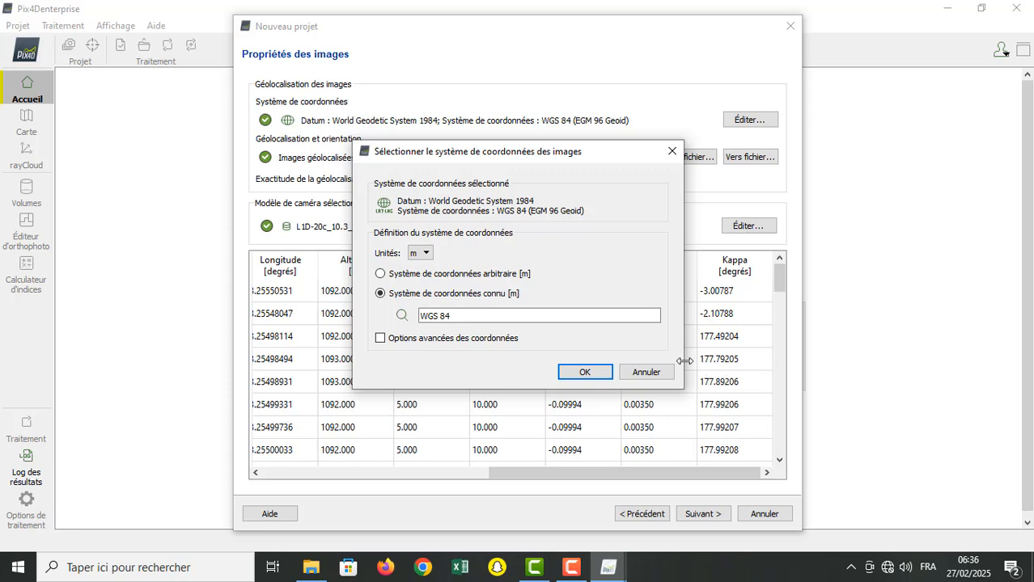
{"action": "left_click", "coordinate": [647, 372]}
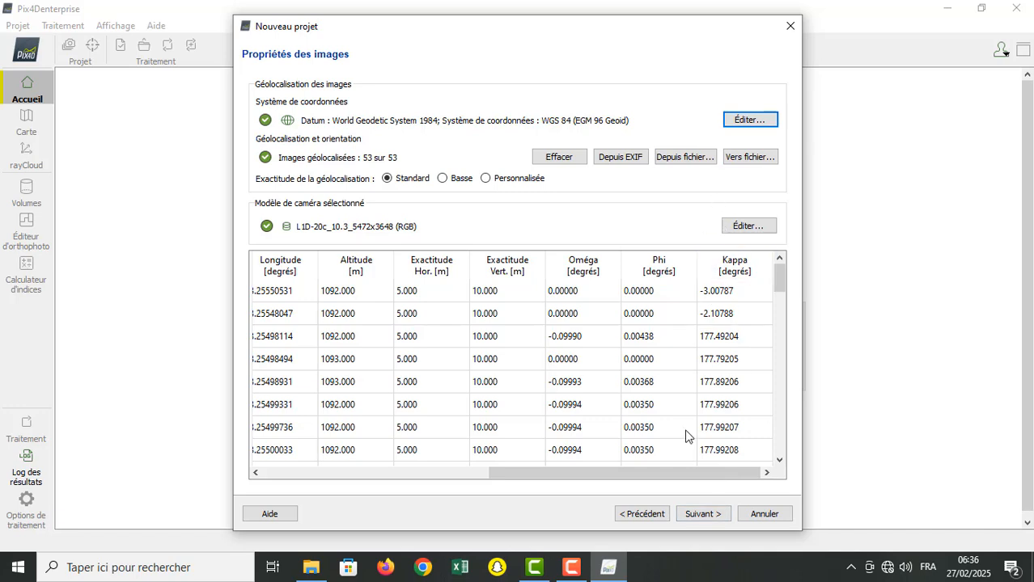
Step: Load the image geolocation from EXIF and continue to the processing option templates
{"action": "left_click", "coordinate": [630, 156]}
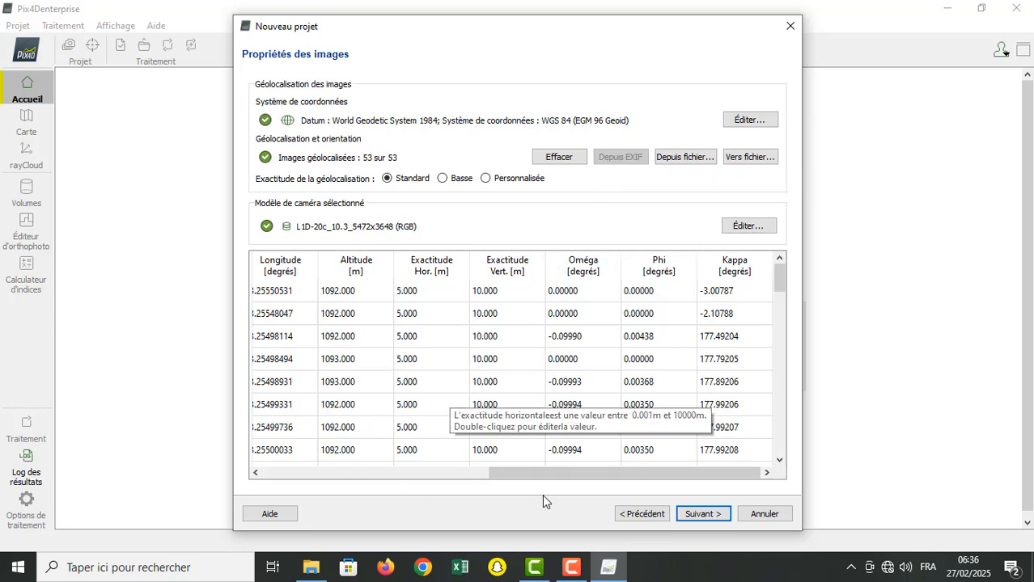
{"action": "left_click_drag", "start_coordinate": [501, 477], "coordinate": [273, 479]}
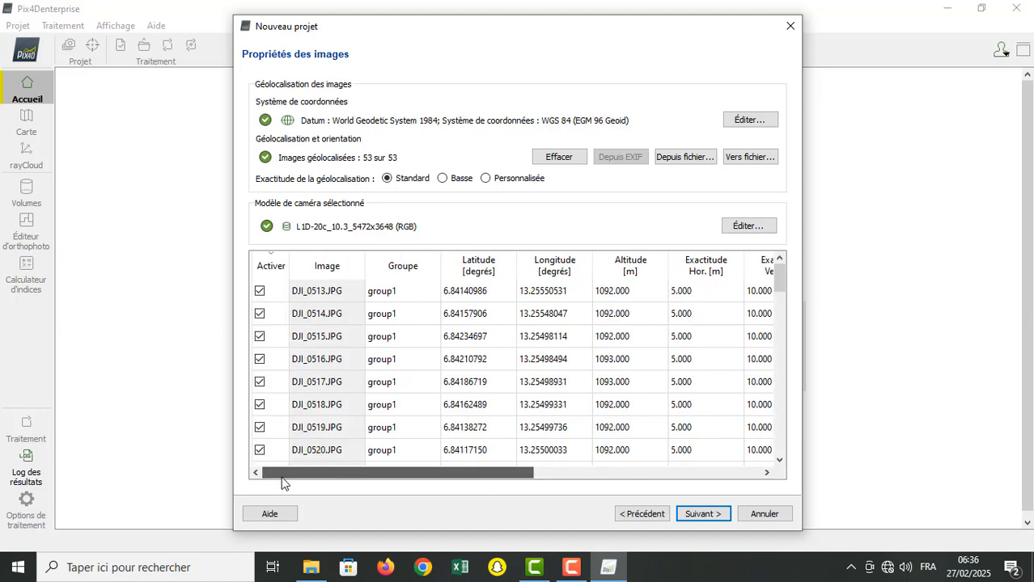
{"action": "left_click", "coordinate": [707, 518]}
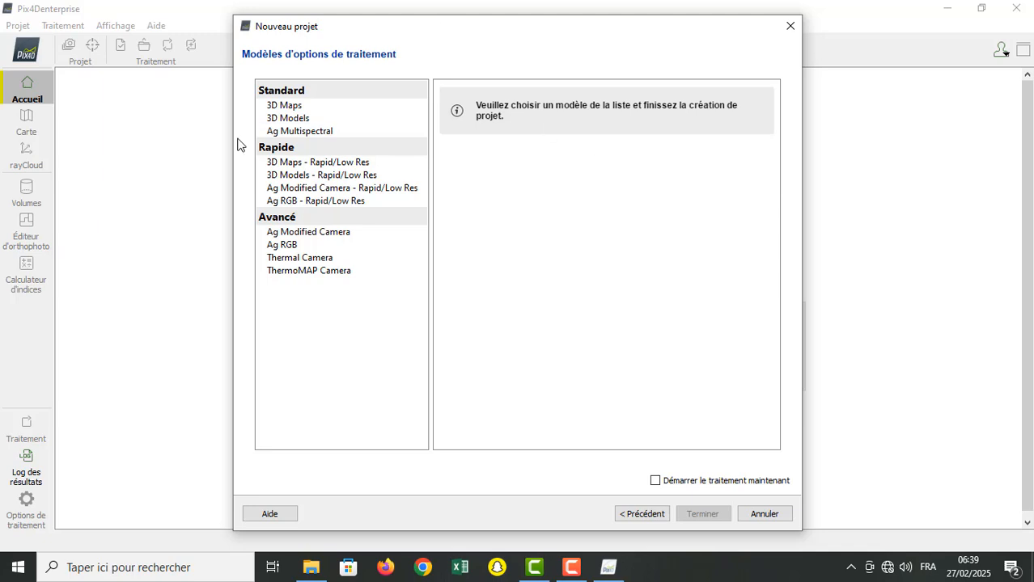
Step: Compare the descriptions of the standard 3D Models and 3D Maps processing templates
{"action": "left_click", "coordinate": [283, 119]}
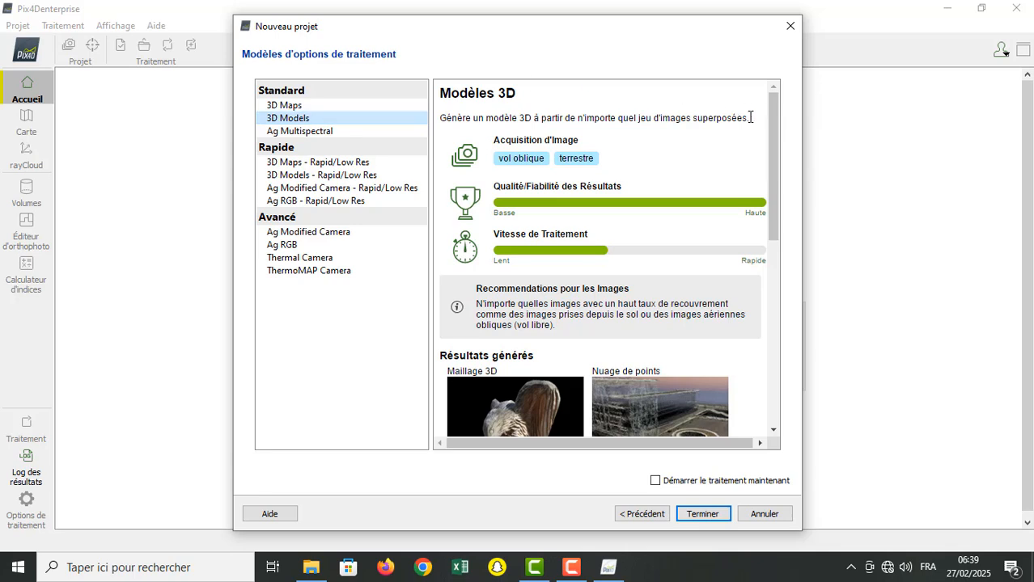
{"action": "left_click_drag", "start_coordinate": [775, 141], "coordinate": [792, 32]}
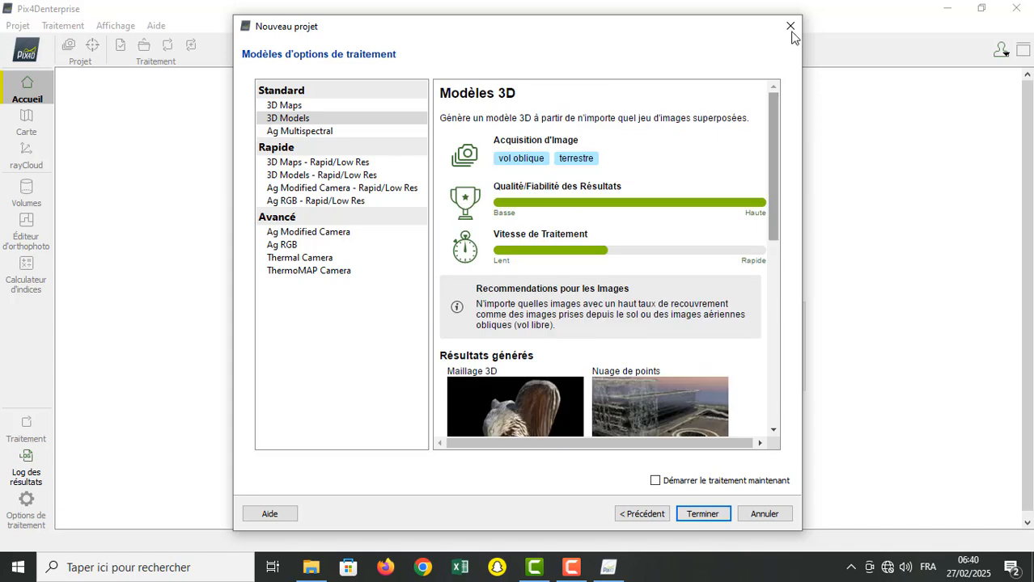
{"action": "left_click", "coordinate": [334, 109]}
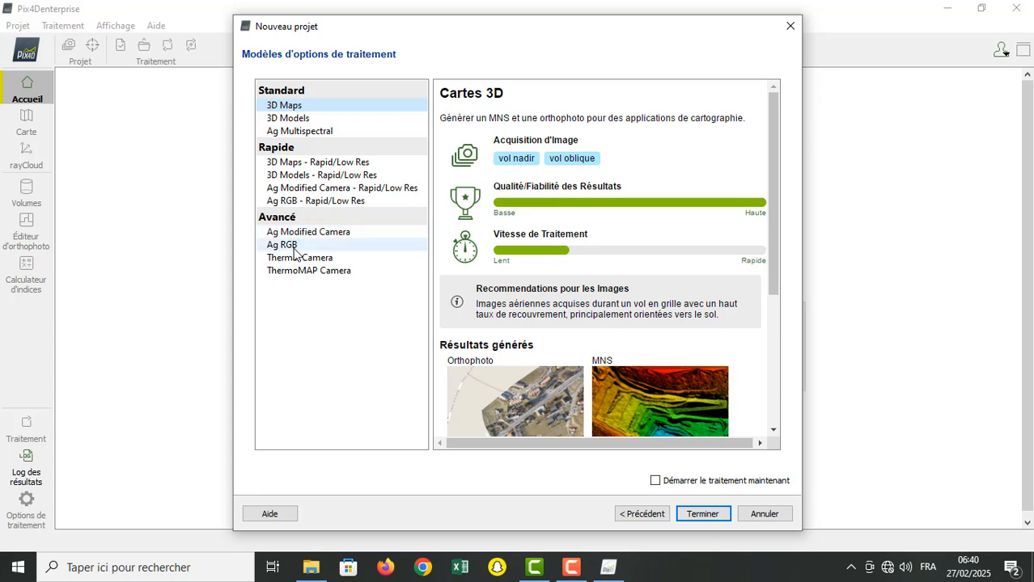
Step: Examine the advanced templates Ag Modified Camera, Ag RGB, Thermal Camera and ThermoMAP Camera, including their generated results
{"action": "left_click", "coordinate": [305, 237]}
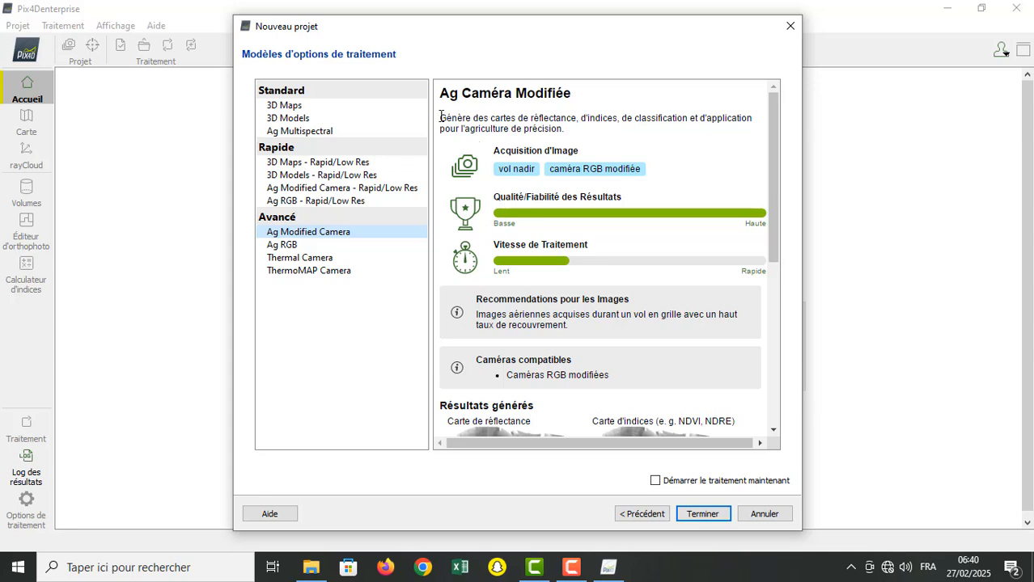
{"action": "left_click_drag", "start_coordinate": [441, 116], "coordinate": [570, 134]}
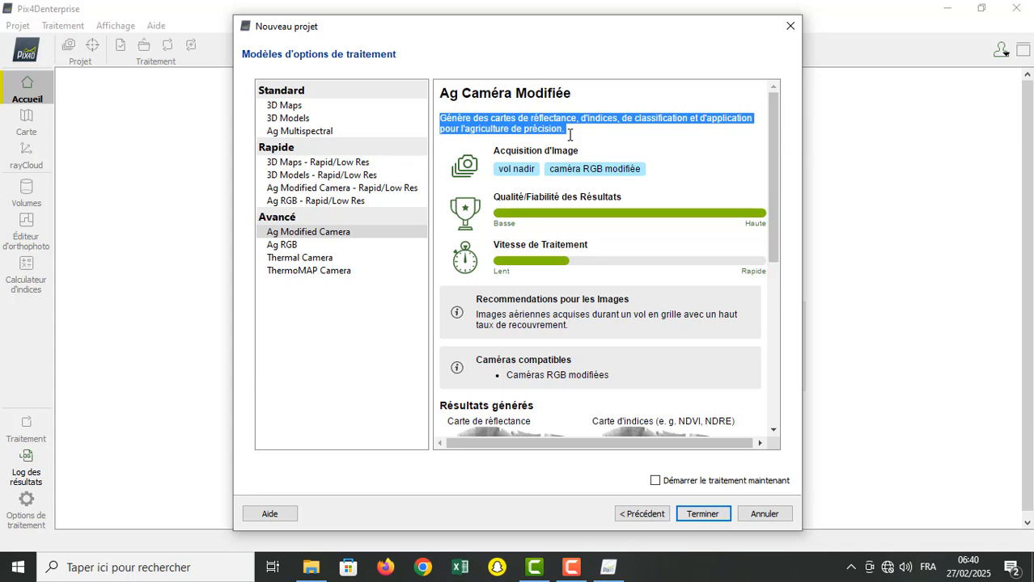
{"action": "left_click", "coordinate": [570, 142]}
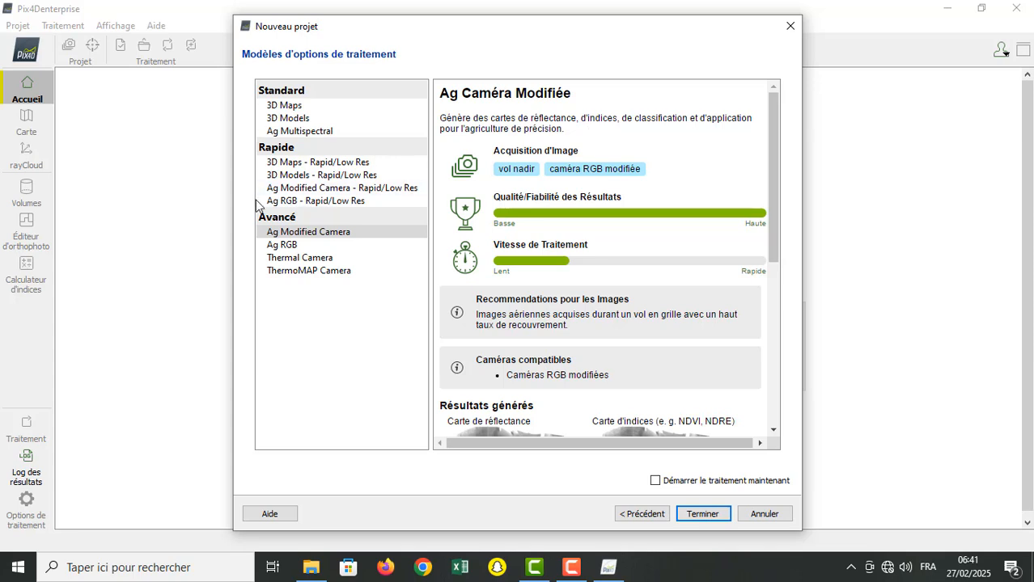
{"action": "left_click", "coordinate": [282, 245]}
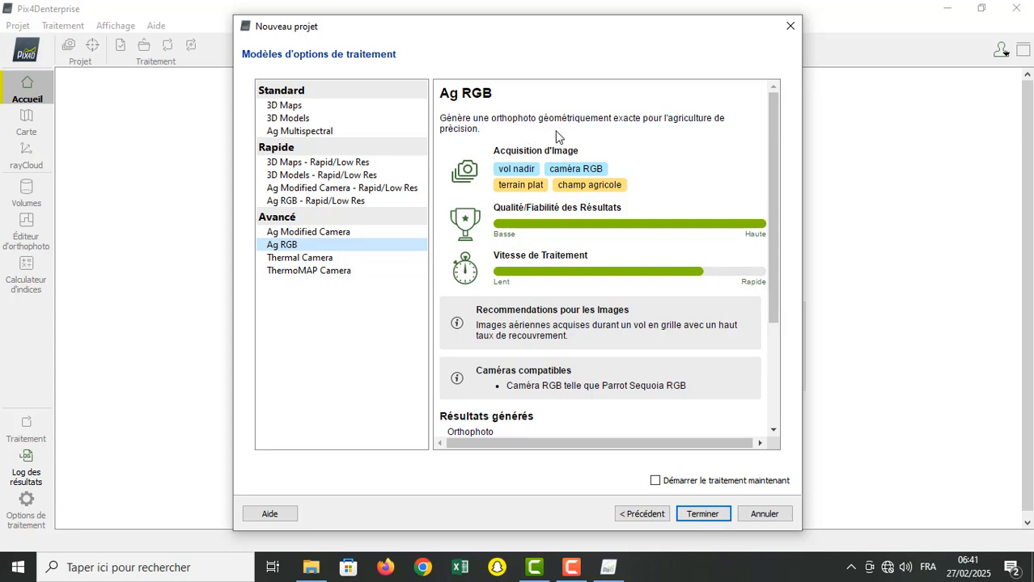
{"action": "left_click", "coordinate": [332, 258]}
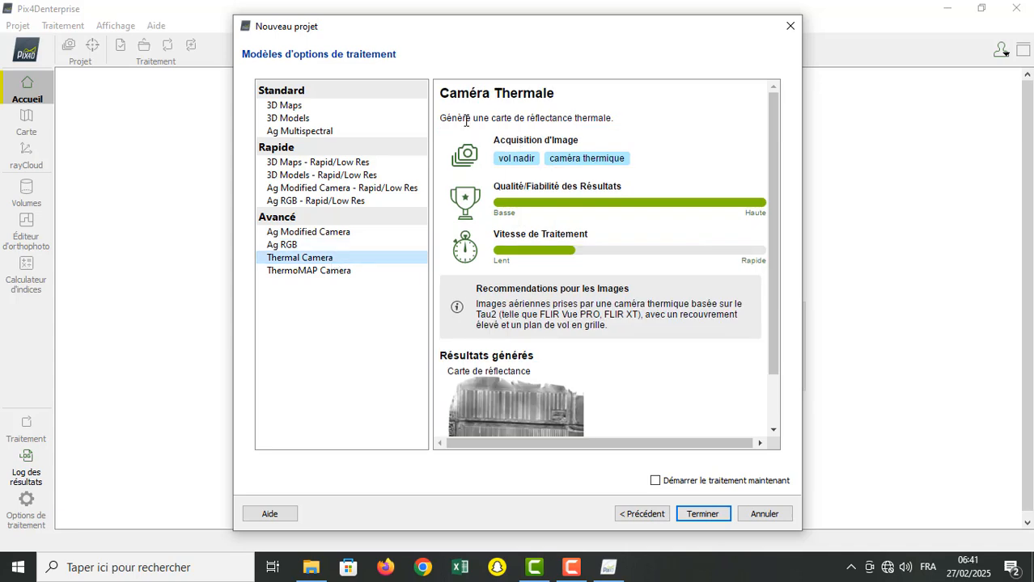
{"action": "left_click", "coordinate": [287, 272]}
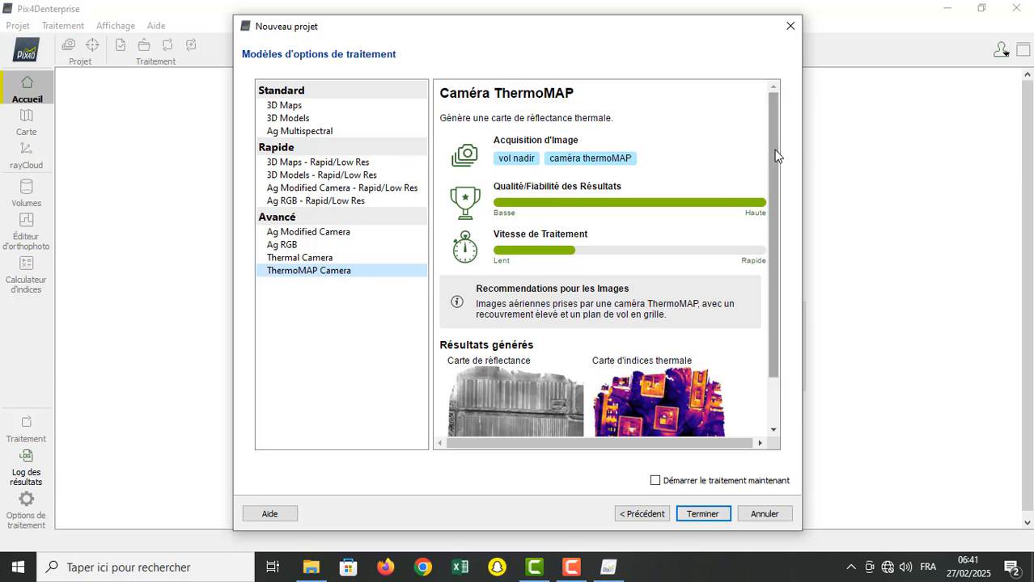
{"action": "scroll", "coordinate": [774, 150], "scroll_direction": "down", "scroll_amount": 1}
{"action": "scroll", "coordinate": [775, 243], "scroll_direction": "down", "scroll_amount": 1}
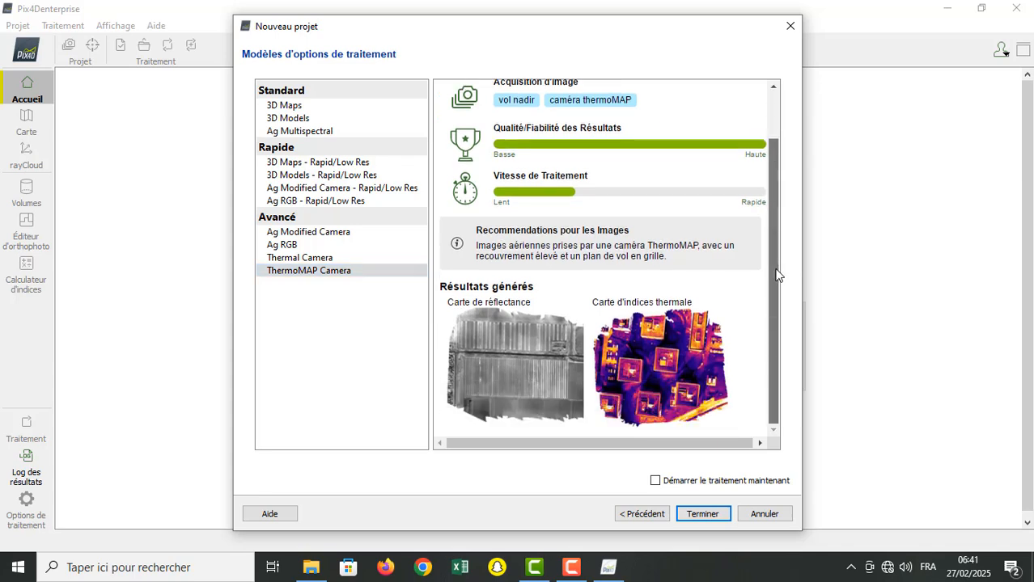
{"action": "left_click", "coordinate": [316, 260]}
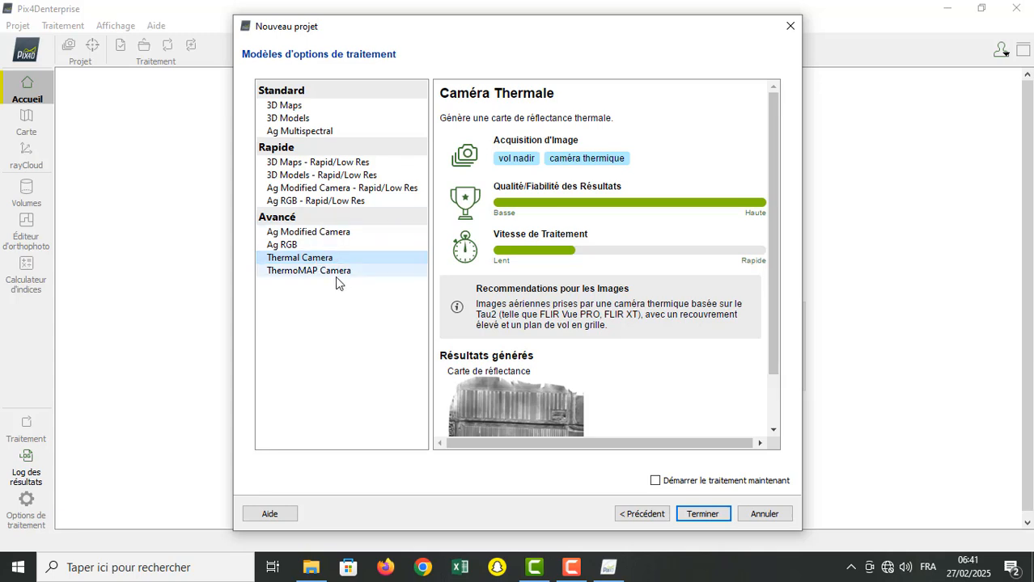
{"action": "left_click", "coordinate": [332, 273]}
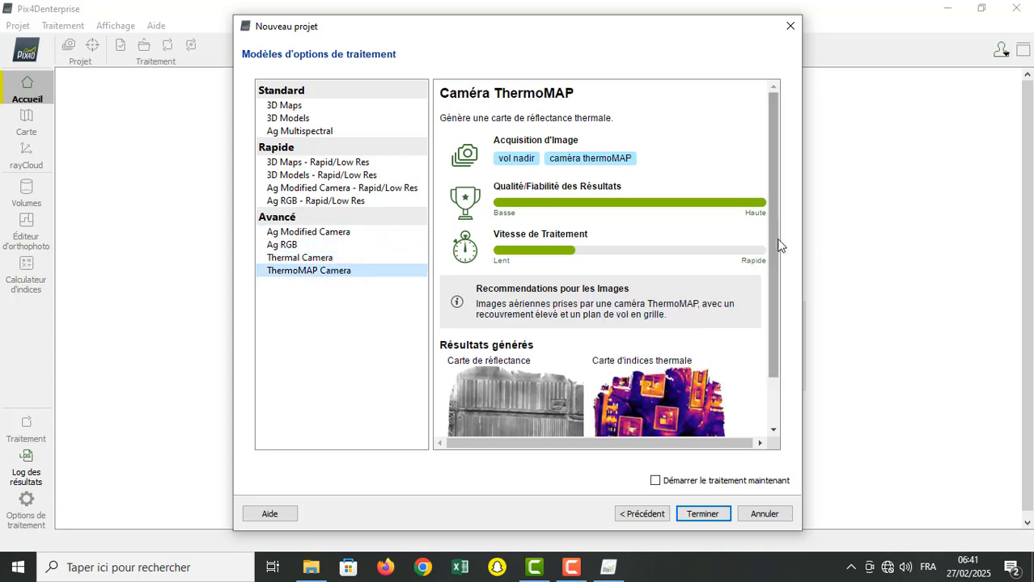
{"action": "left_click_drag", "start_coordinate": [775, 251], "coordinate": [775, 365]}
{"action": "left_click_drag", "start_coordinate": [774, 249], "coordinate": [752, 151]}
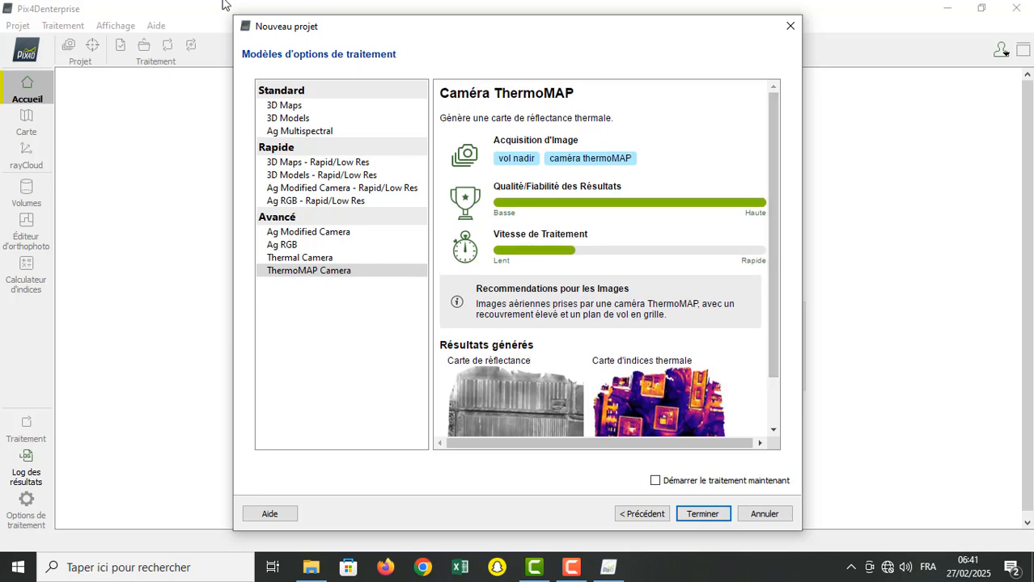
Step: Choose the standard 3D Maps template and finish creating the project without starting processing
{"action": "left_click", "coordinate": [287, 106]}
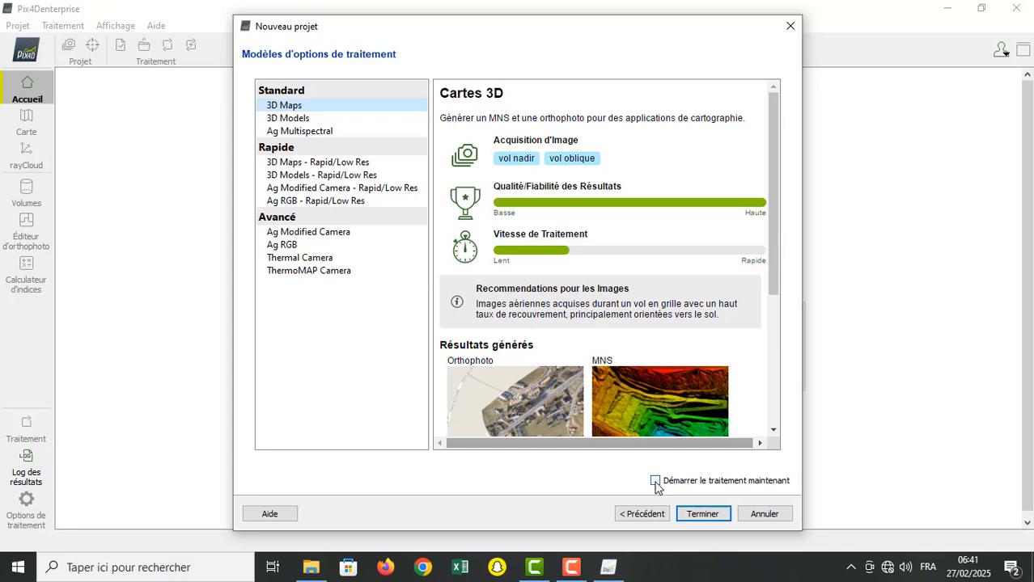
{"action": "left_click", "coordinate": [702, 514]}
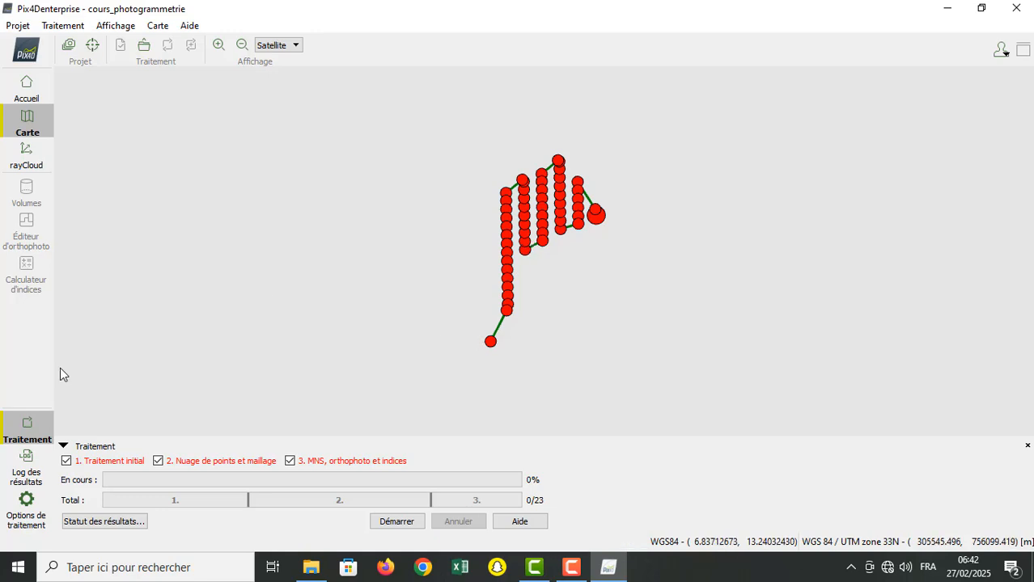
Step: View the photos DJI_0565.JPG and DJI_0514.JPG from their positions at the two ends of the flight path, closing each preview
{"action": "double_click", "coordinate": [491, 343]}
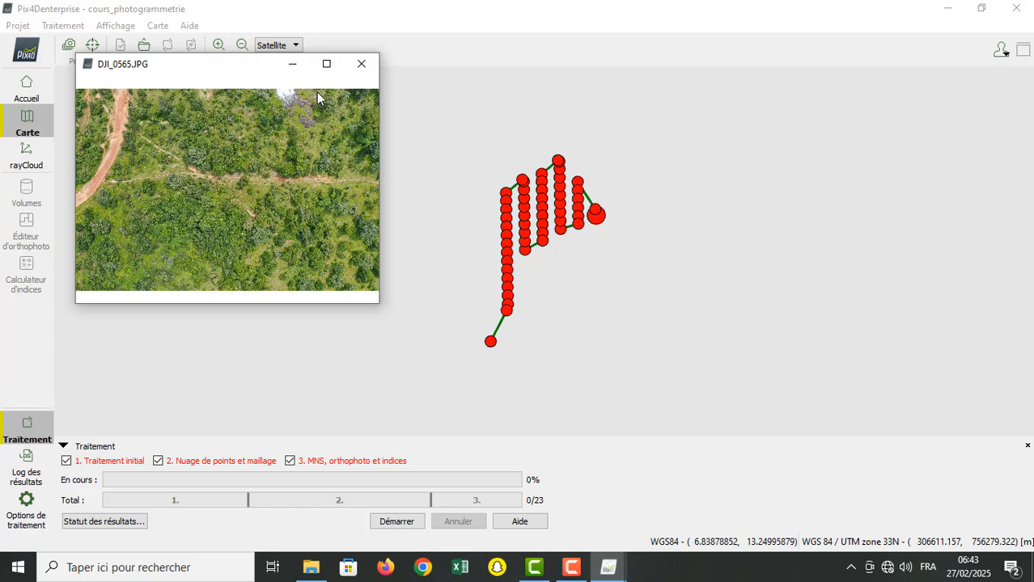
{"action": "left_click", "coordinate": [326, 64]}
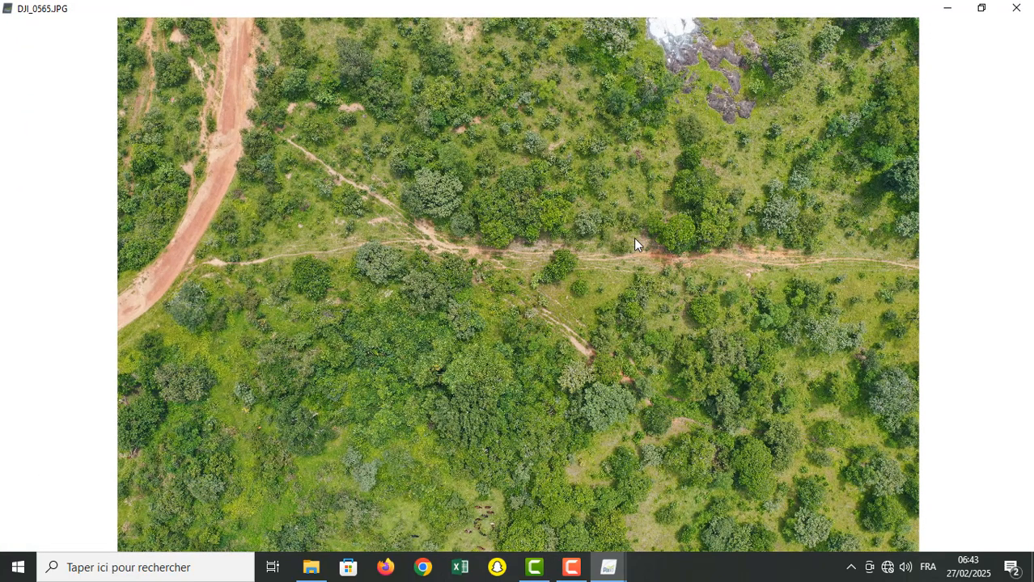
{"action": "left_click", "coordinate": [1014, 9]}
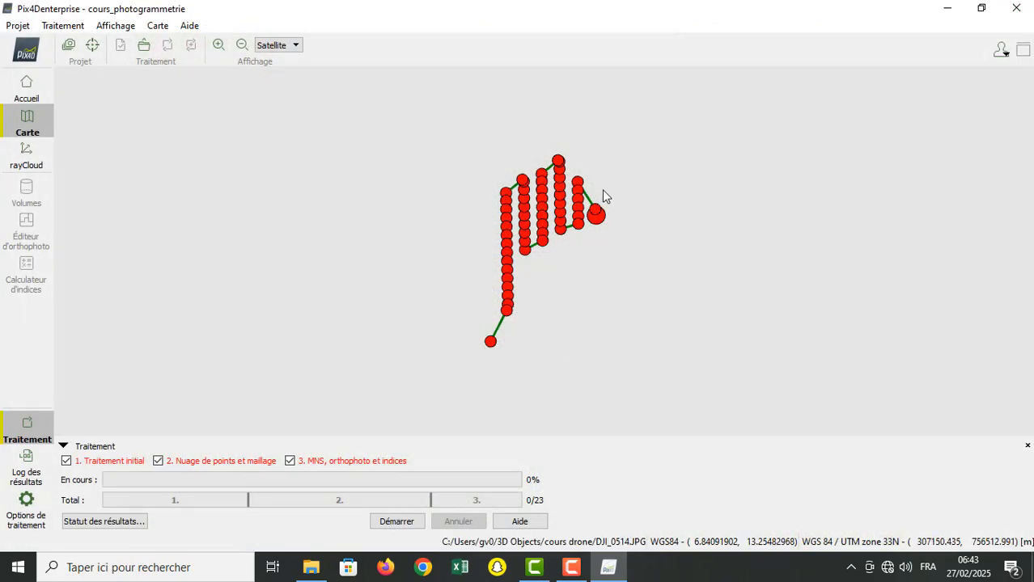
{"action": "double_click", "coordinate": [597, 215]}
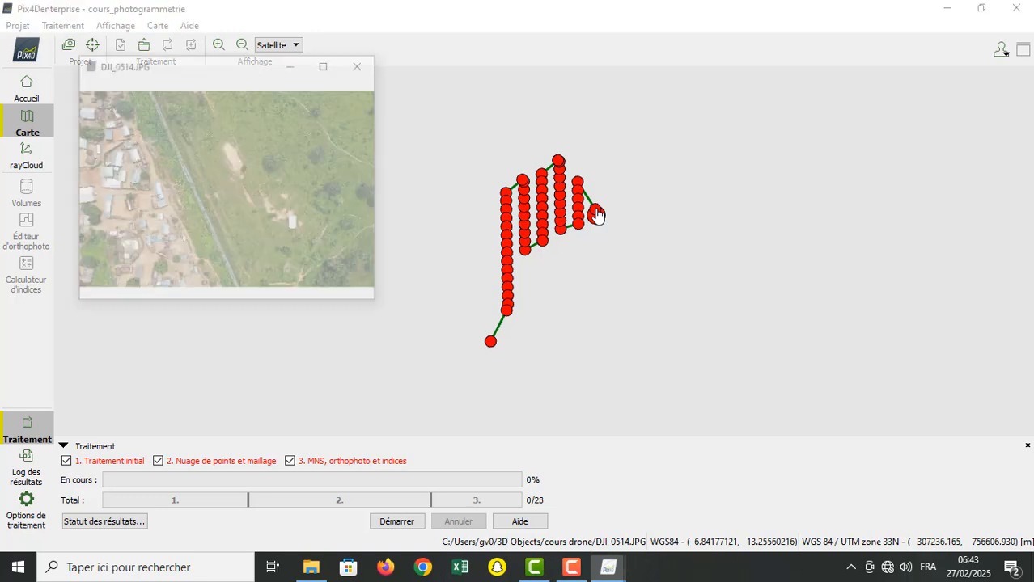
{"action": "left_click", "coordinate": [362, 66]}
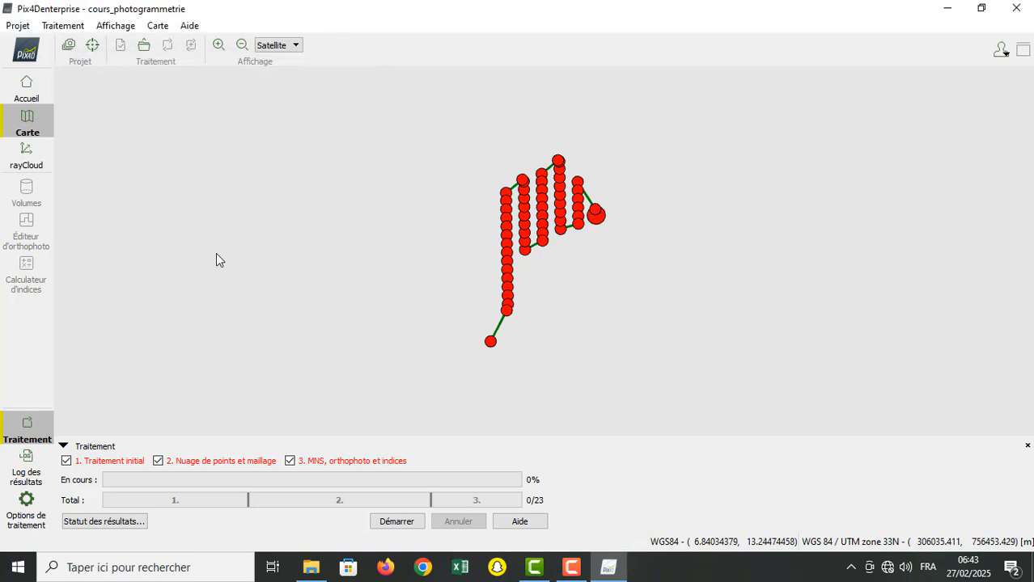
Step: Examine the available background map types, Satellite and Cartes, keeping Satellite as the base map
{"action": "left_click", "coordinate": [295, 49]}
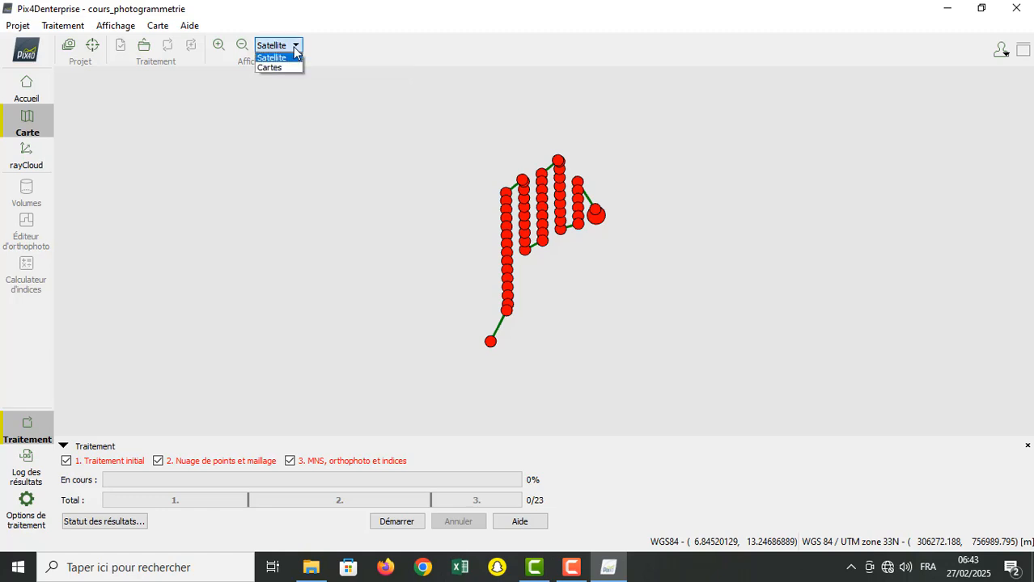
{"action": "left_click", "coordinate": [296, 49]}
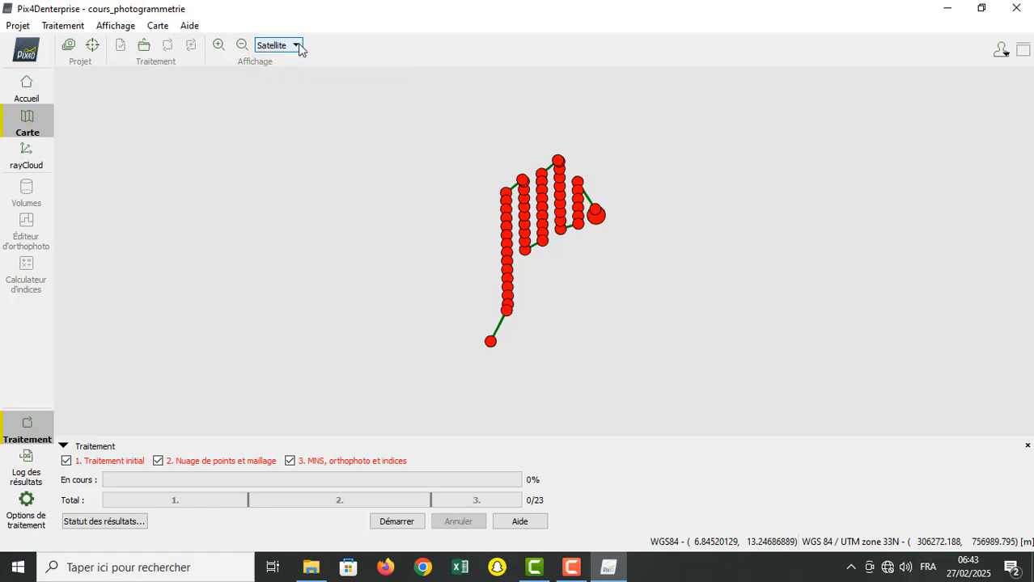
{"action": "left_click", "coordinate": [297, 47]}
{"action": "left_click", "coordinate": [298, 46]}
{"action": "left_click", "coordinate": [298, 46]}
{"action": "left_click", "coordinate": [298, 46]}
{"action": "left_click", "coordinate": [298, 46]}
{"action": "left_click", "coordinate": [298, 46]}
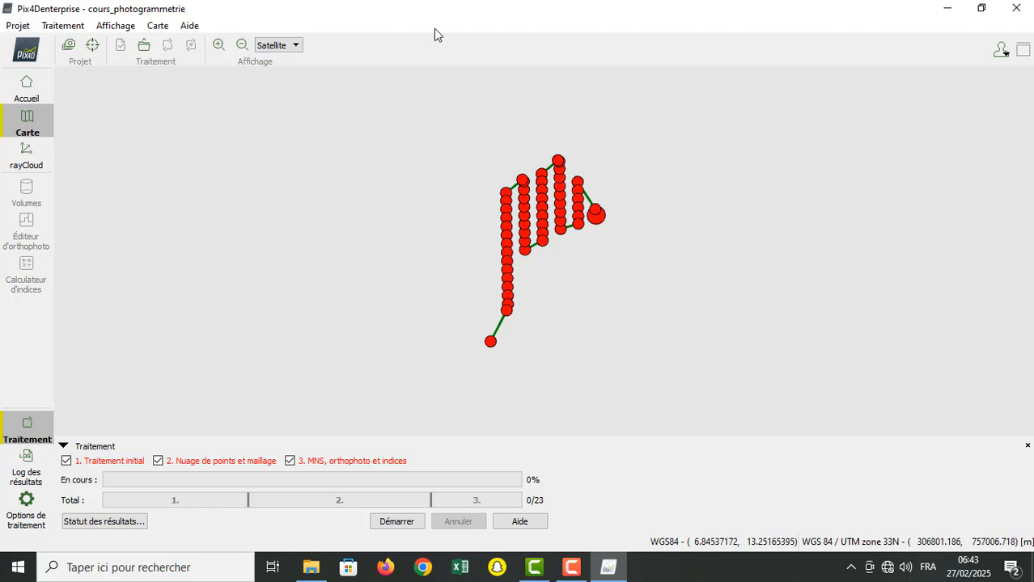
{"action": "left_click", "coordinate": [300, 45]}
{"action": "left_click", "coordinate": [300, 45]}
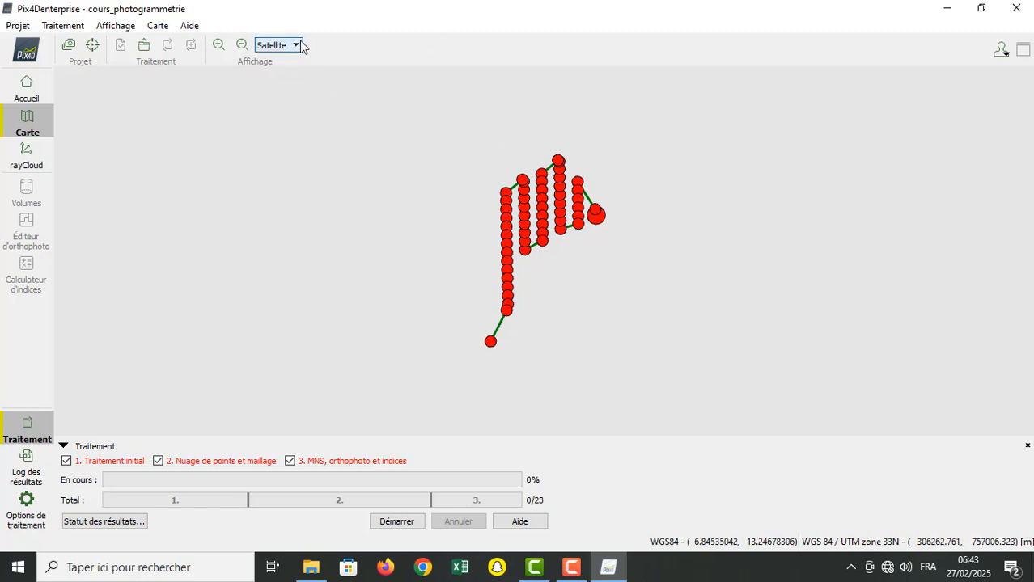
{"action": "left_click", "coordinate": [300, 44]}
{"action": "left_click", "coordinate": [299, 44]}
{"action": "left_click", "coordinate": [300, 45]}
{"action": "left_click", "coordinate": [301, 43]}
{"action": "left_click", "coordinate": [299, 43]}
{"action": "left_click", "coordinate": [297, 44]}
{"action": "left_click", "coordinate": [297, 47]}
{"action": "left_click", "coordinate": [297, 47]}
{"action": "left_click", "coordinate": [297, 49]}
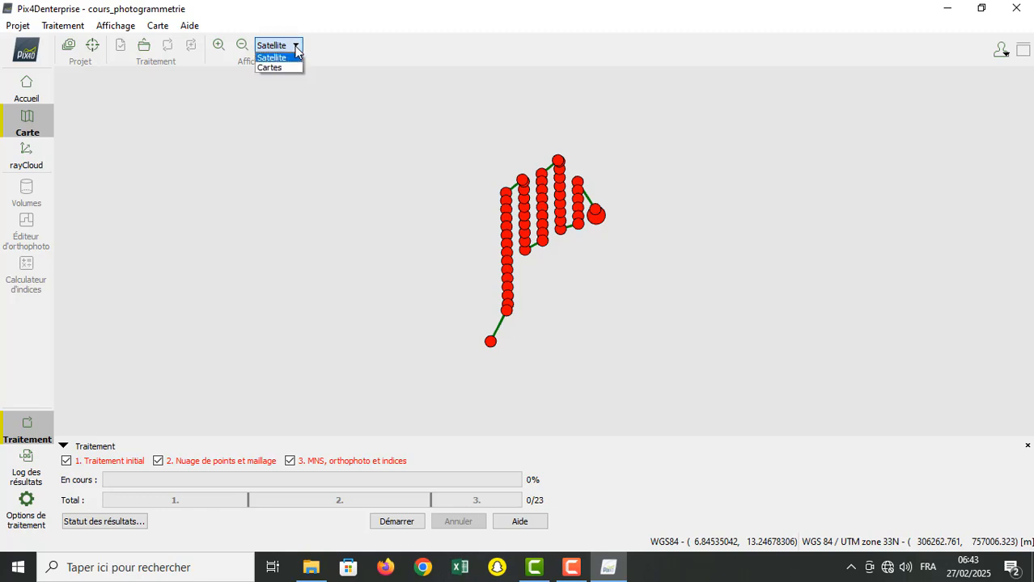
{"action": "left_click", "coordinate": [296, 49]}
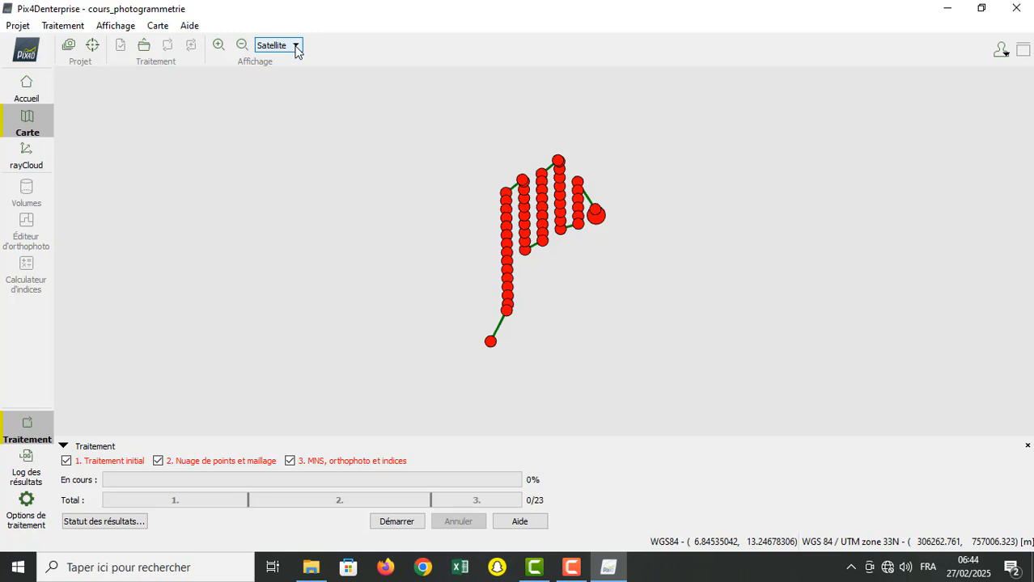
Step: View the image properties with the coordinate system, geolocation and camera model, and close them without changes
{"action": "left_click", "coordinate": [68, 46]}
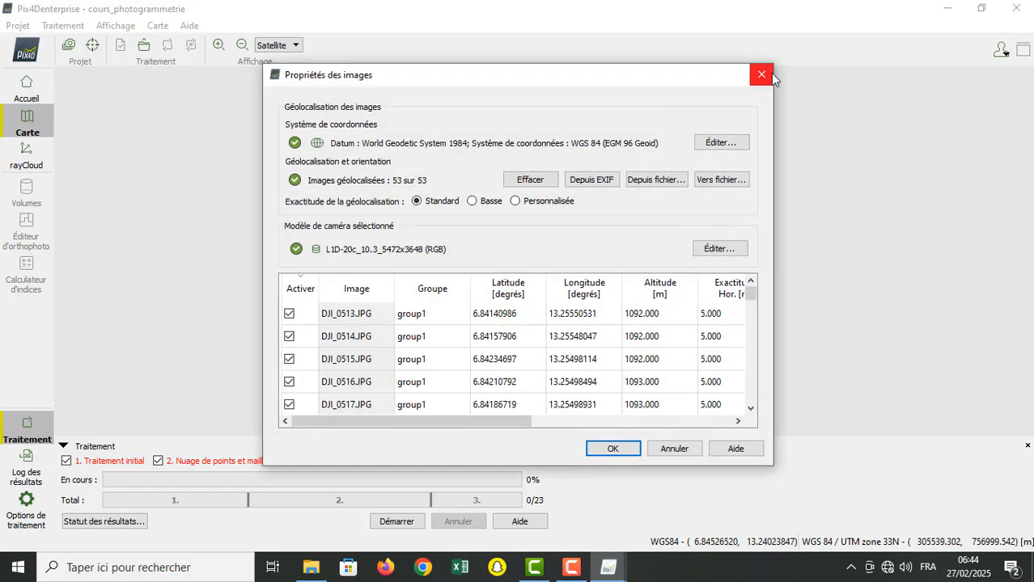
{"action": "left_click", "coordinate": [761, 74]}
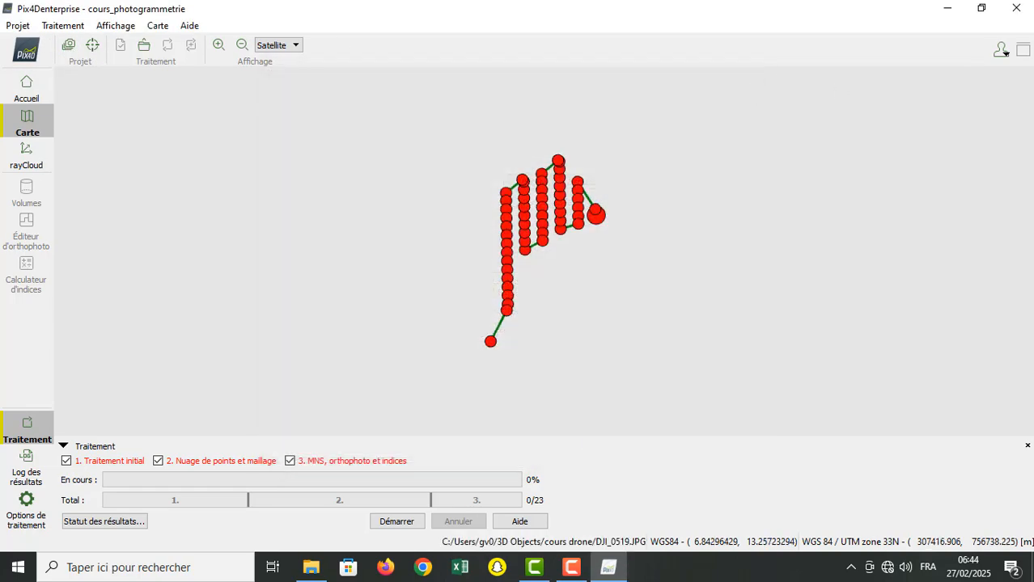
Step: Open the processing options at the initial processing settings and move the dialog aside to uncover the processing steps
{"action": "left_click", "coordinate": [38, 497]}
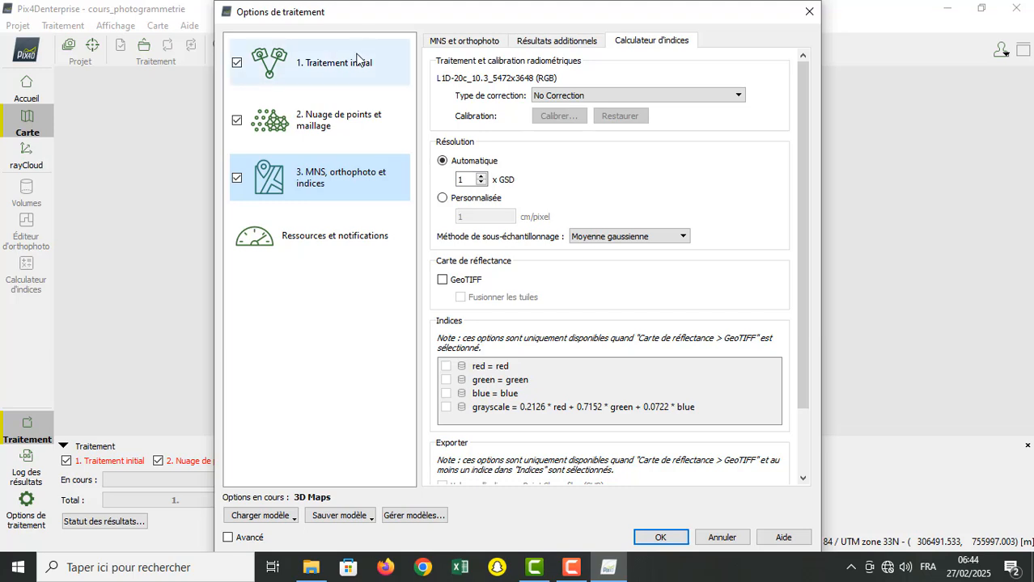
{"action": "left_click", "coordinate": [357, 59]}
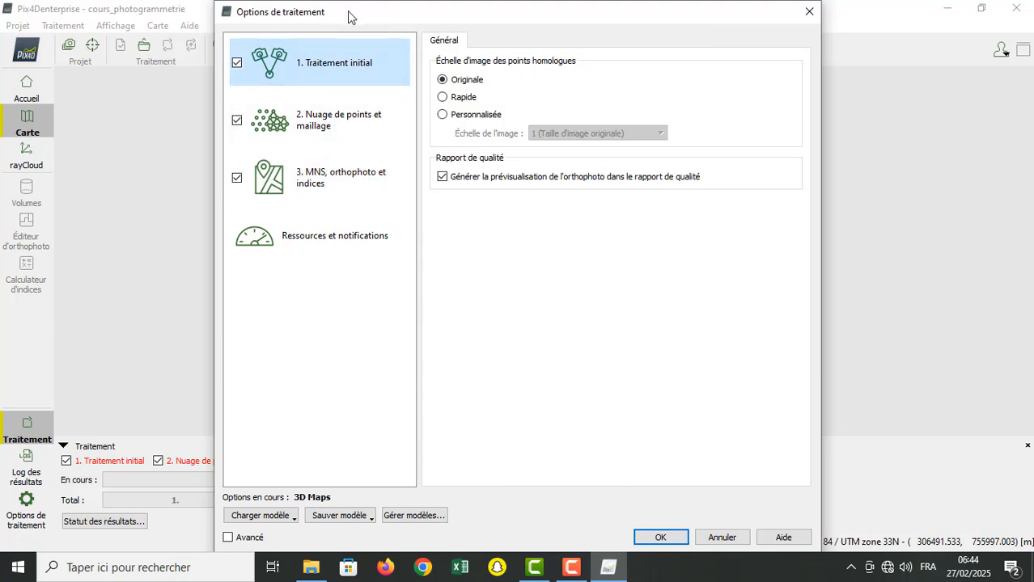
{"action": "left_click_drag", "start_coordinate": [349, 12], "coordinate": [559, 17]}
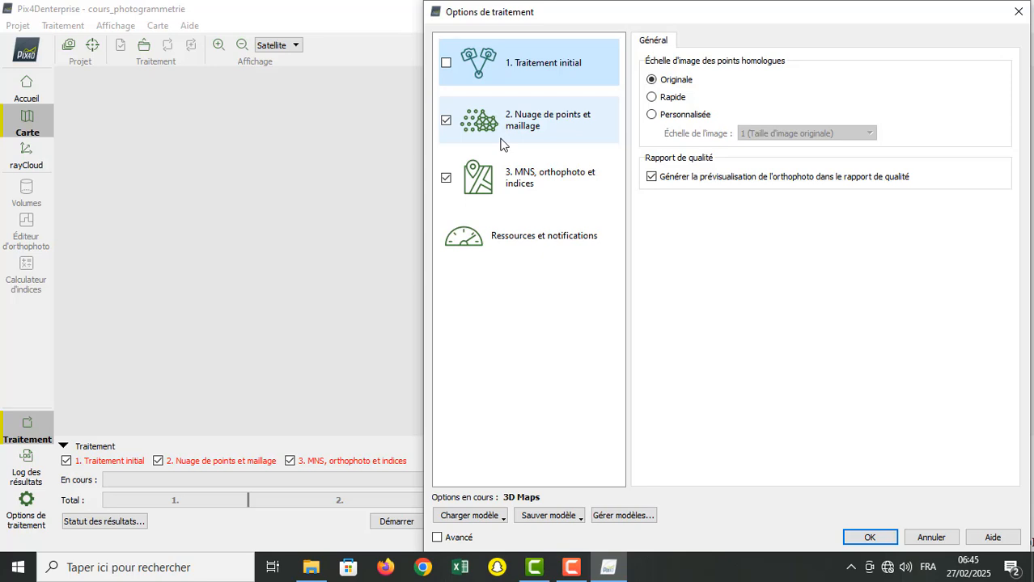
Step: Review the settings of the point cloud and mesh, MNS and orthophoto, and initial processing stages, keeping all three stages enabled
{"action": "left_click", "coordinate": [445, 122]}
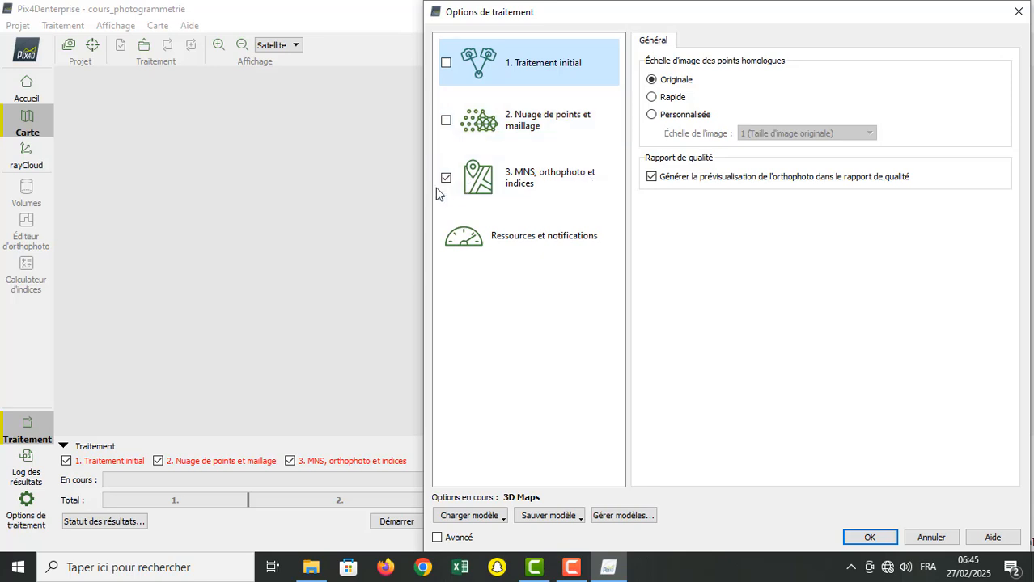
{"action": "left_click", "coordinate": [446, 120]}
{"action": "left_click", "coordinate": [523, 133]}
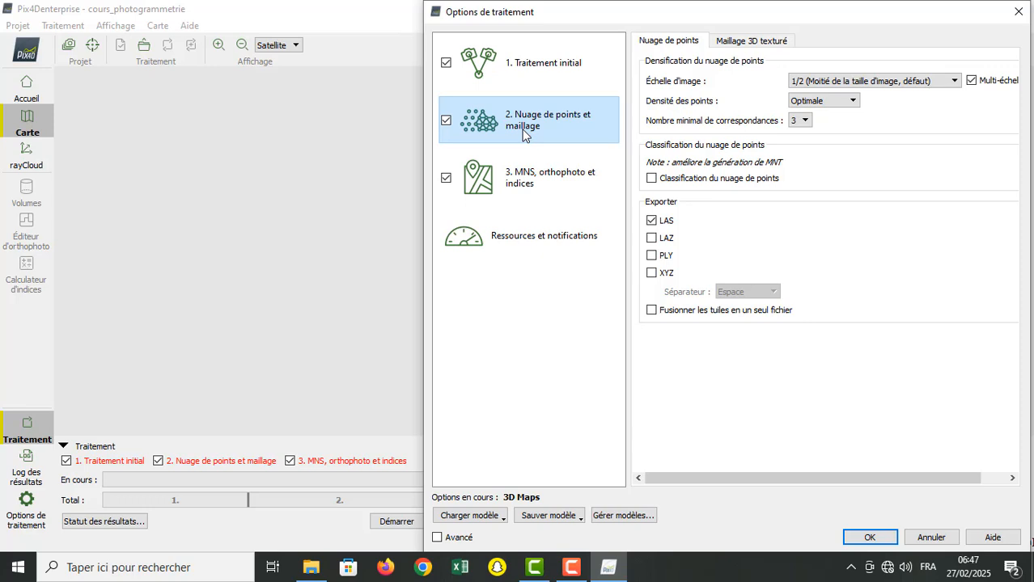
{"action": "left_click", "coordinate": [500, 193]}
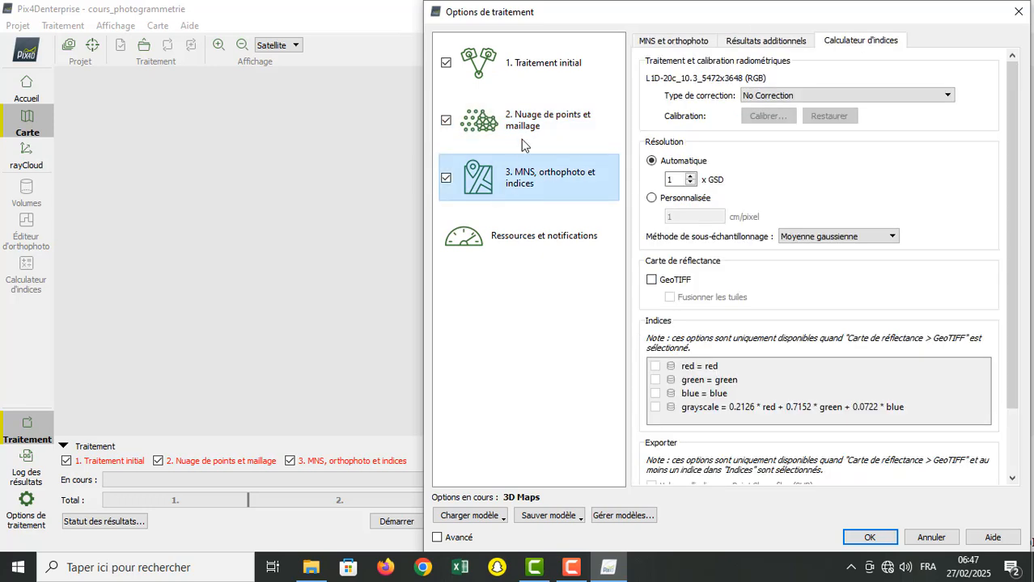
{"action": "left_click", "coordinate": [527, 71]}
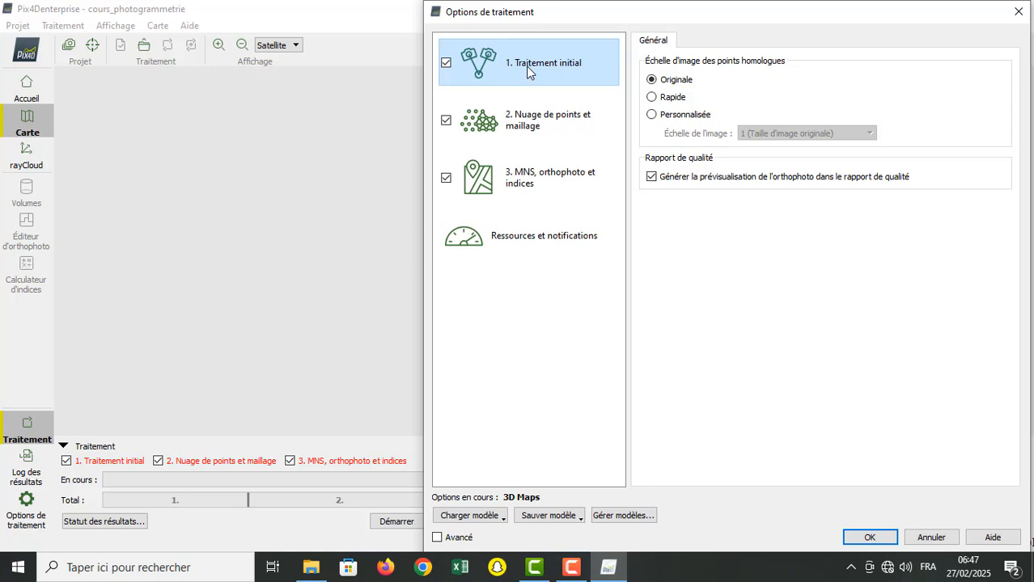
Step: Try the Personnalisée and Rapide keypoint image scales for initial processing, check the custom scale choices, and restore Originale
{"action": "left_click", "coordinate": [652, 115]}
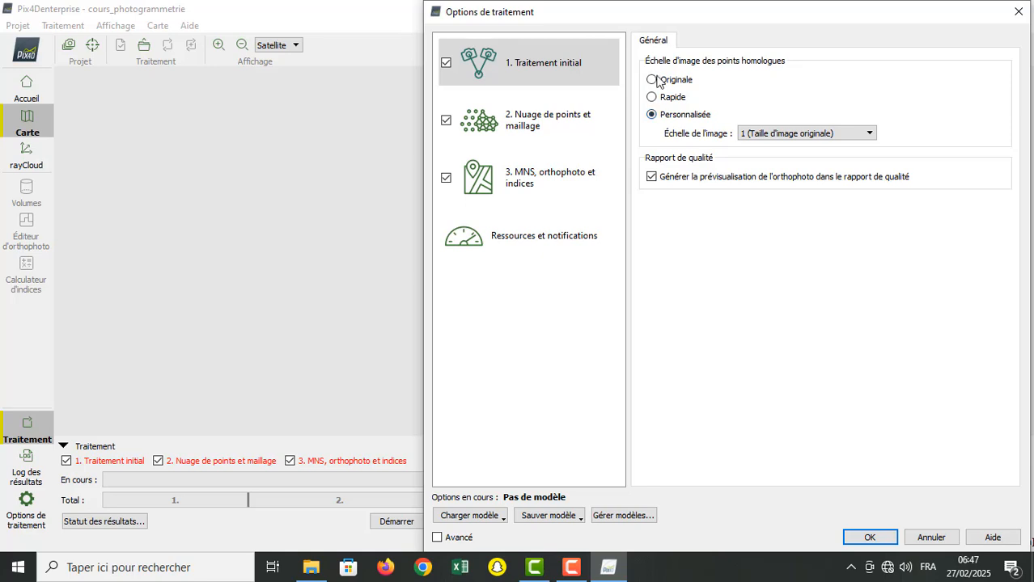
{"action": "left_click", "coordinate": [656, 81]}
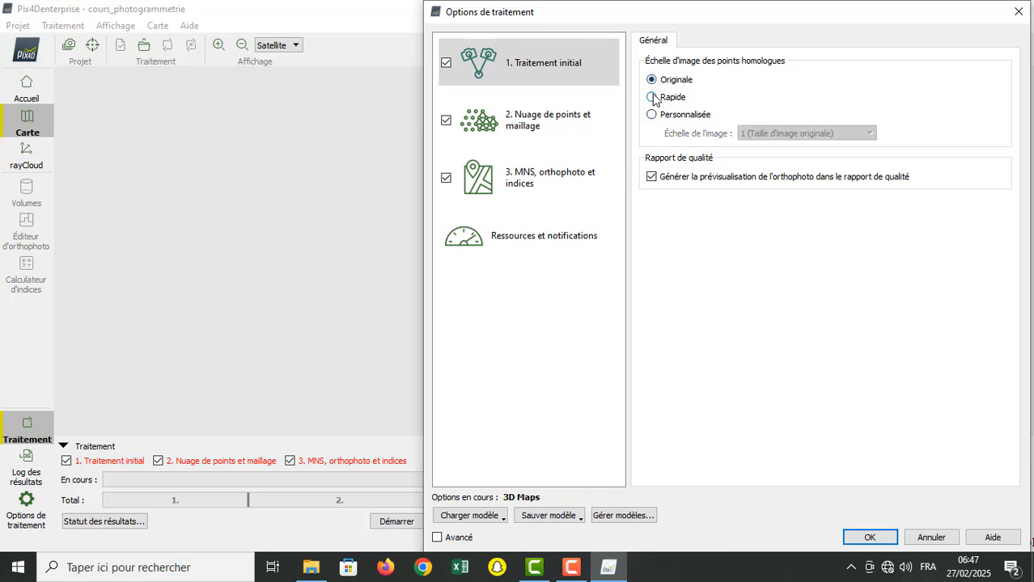
{"action": "left_click", "coordinate": [653, 97]}
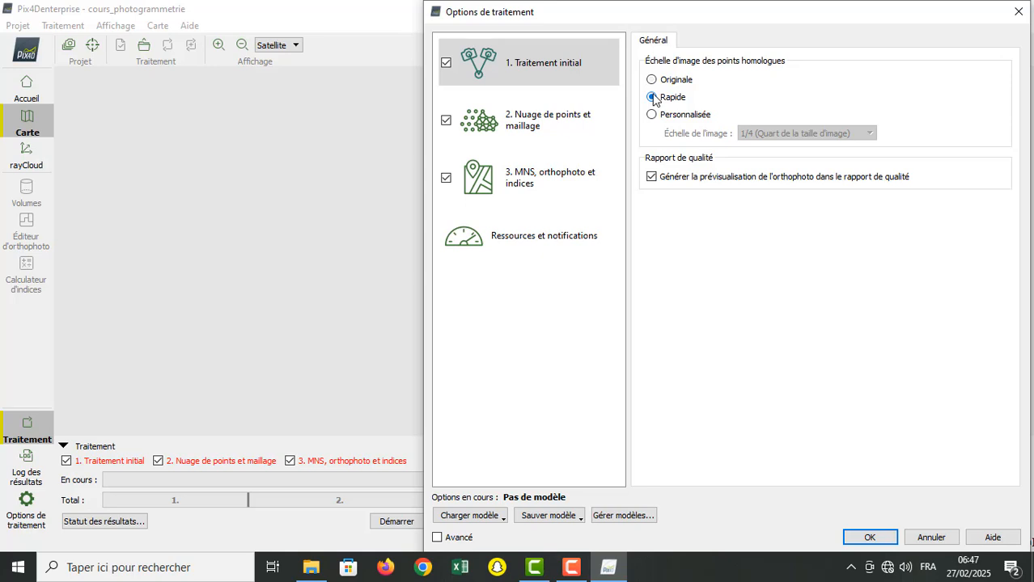
{"action": "left_click", "coordinate": [652, 80]}
{"action": "left_click", "coordinate": [652, 115]}
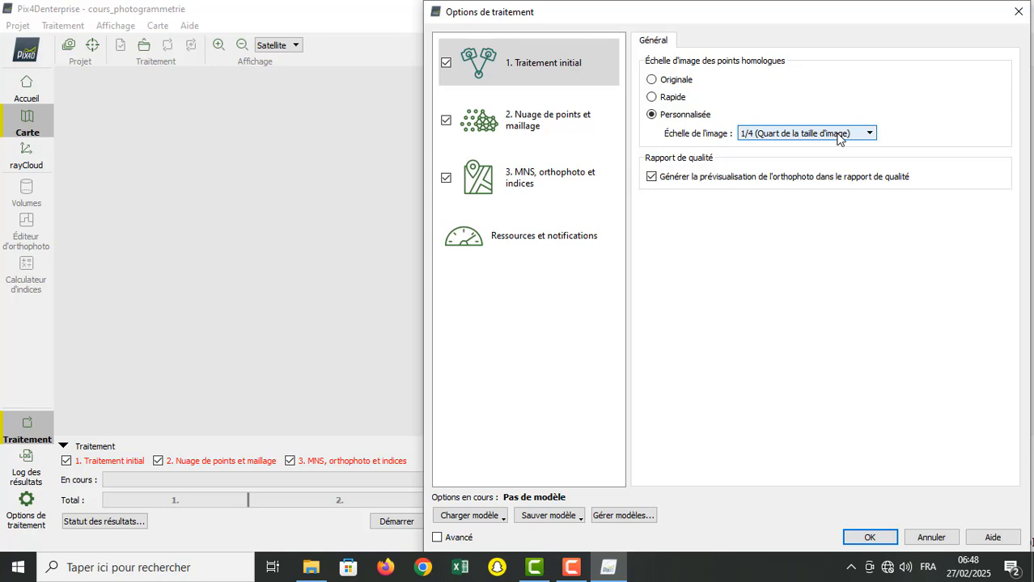
{"action": "left_click", "coordinate": [838, 136]}
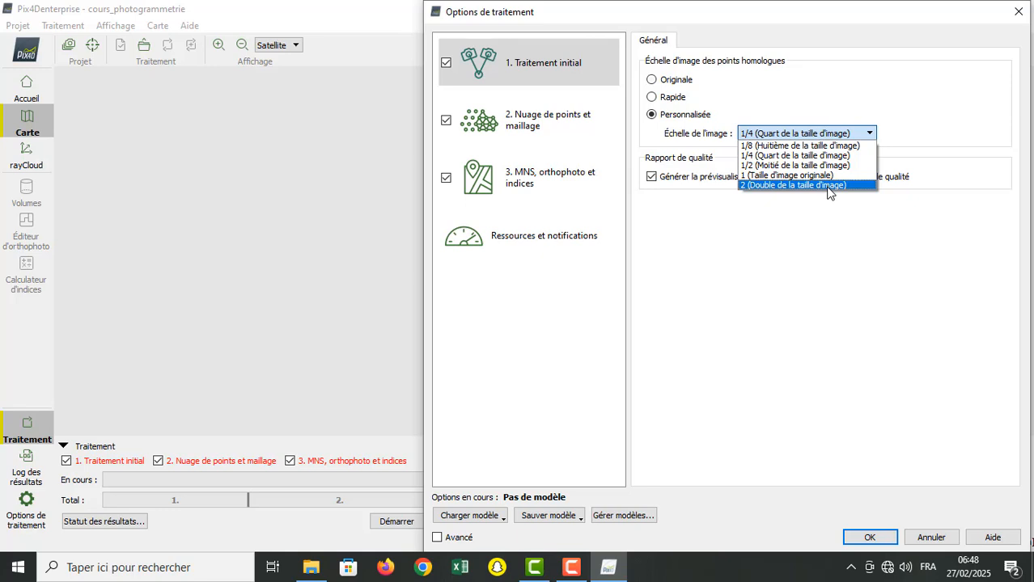
{"action": "left_click", "coordinate": [869, 139]}
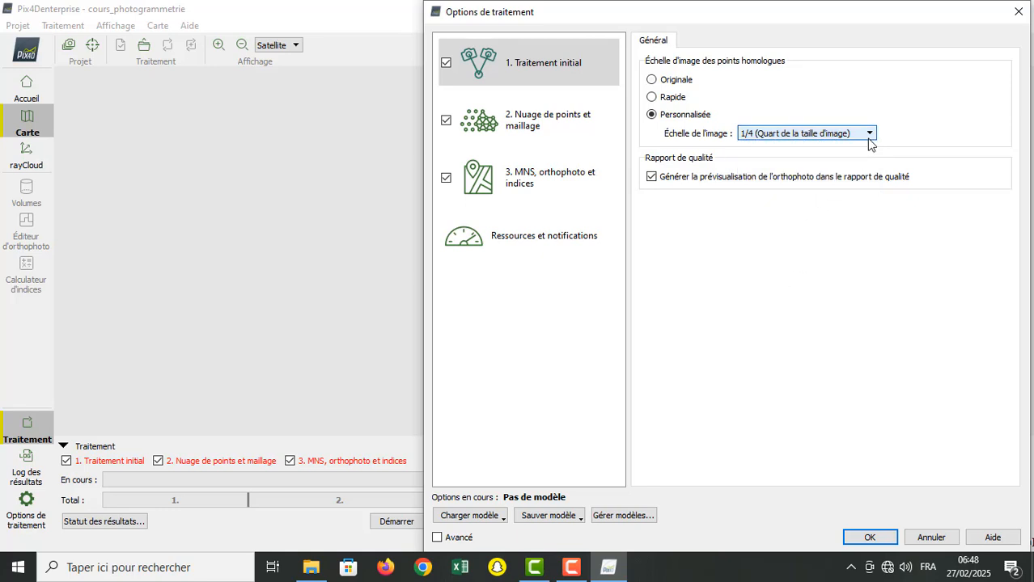
{"action": "left_click", "coordinate": [652, 80]}
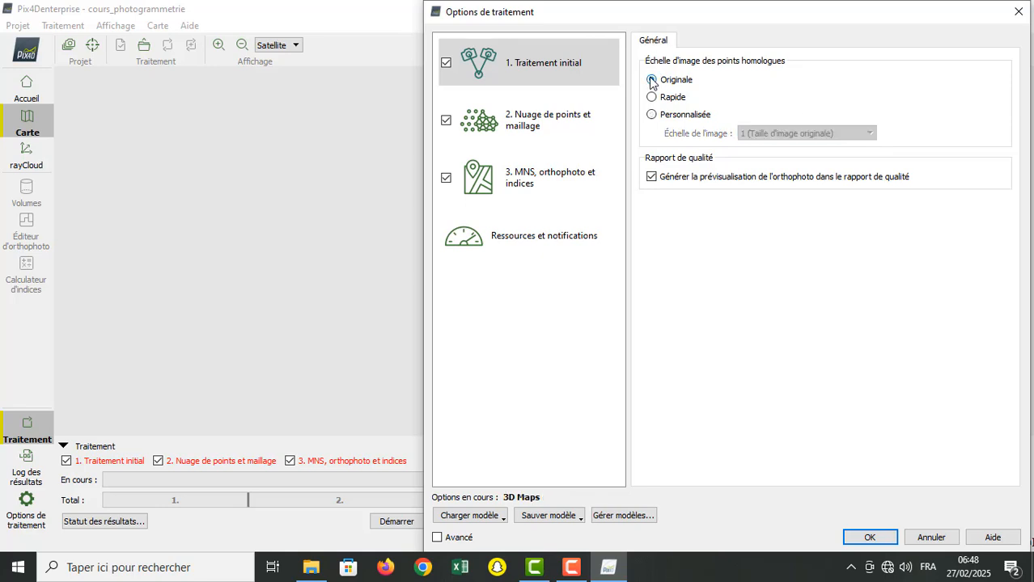
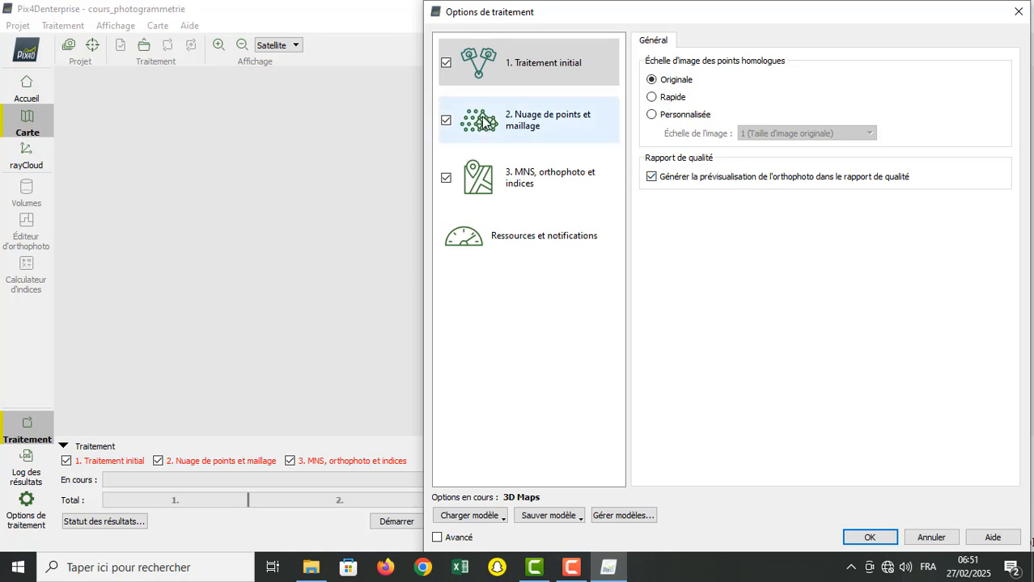
Step: Show the point cloud and mesh settings, then reposition and widen the options dialog so all settings fit
{"action": "left_click", "coordinate": [503, 124]}
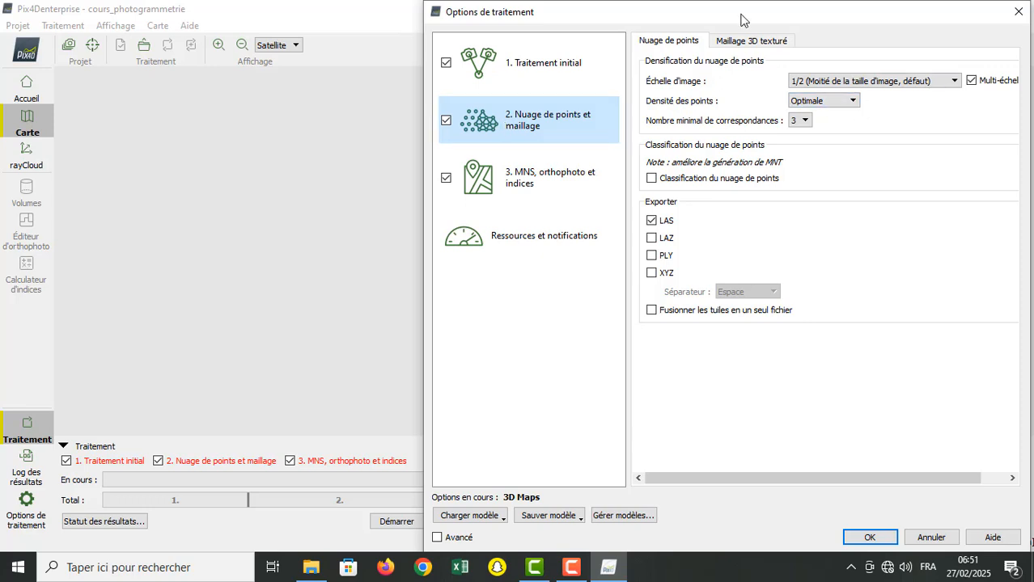
{"action": "left_click_drag", "start_coordinate": [743, 20], "coordinate": [532, 32]}
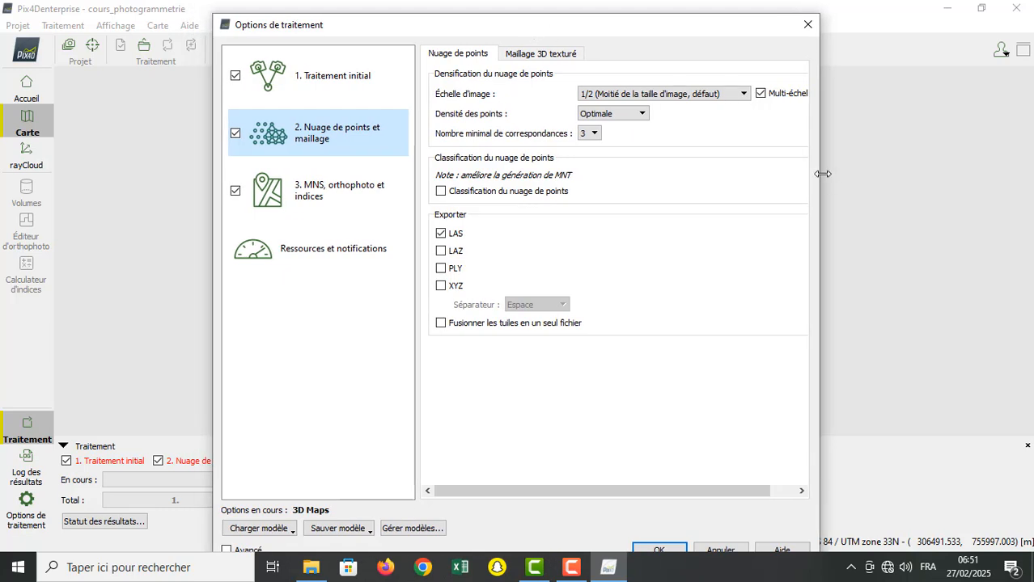
{"action": "left_click_drag", "start_coordinate": [822, 174], "coordinate": [932, 169]}
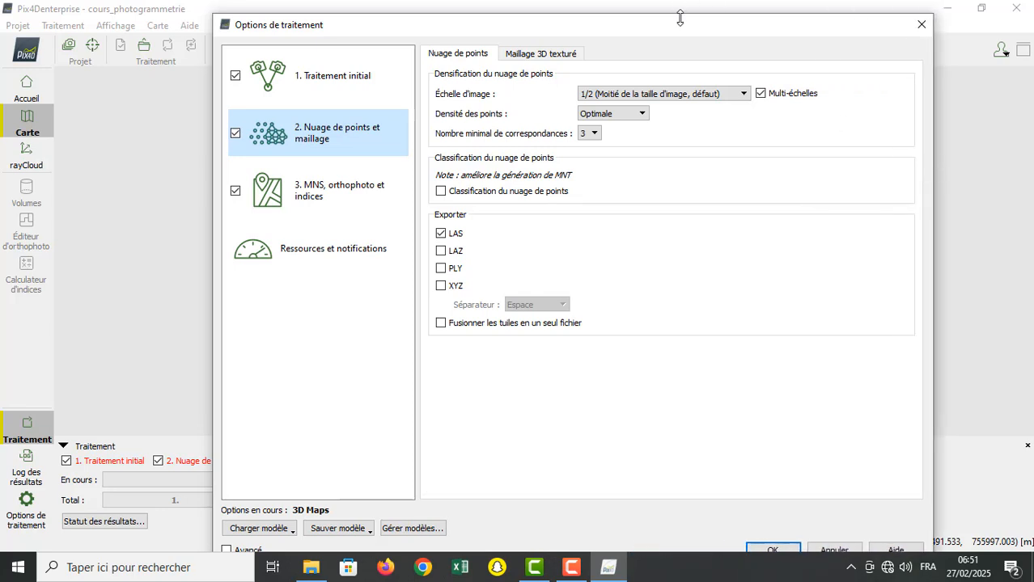
{"action": "left_click_drag", "start_coordinate": [680, 14], "coordinate": [663, 32]}
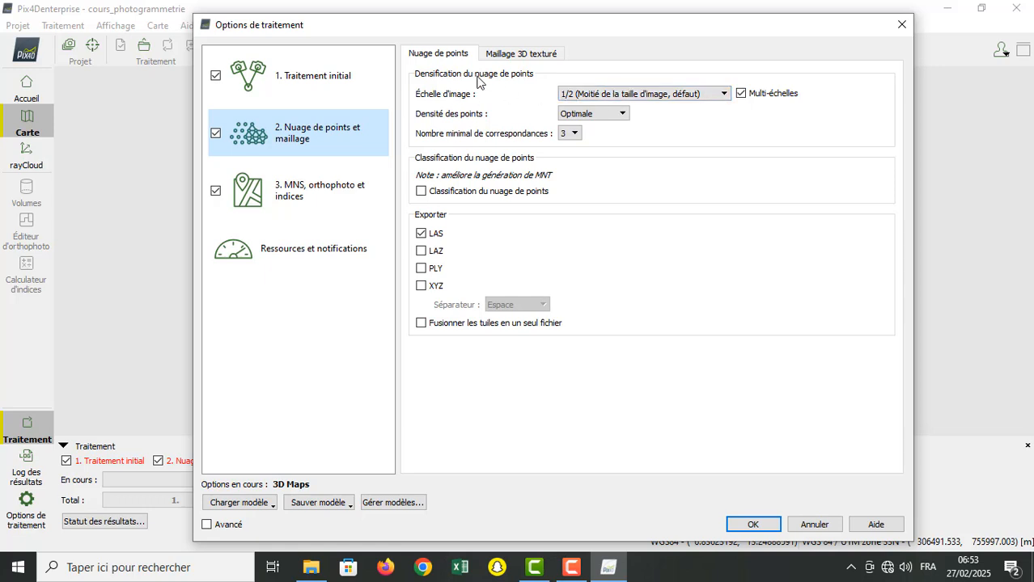
Step: Compare the initial processing scale with the point cloud image scale choices, keeping 1/2 (Moitié de la taille d'image, défaut)
{"action": "left_click", "coordinate": [605, 95]}
{"action": "left_click", "coordinate": [605, 94]}
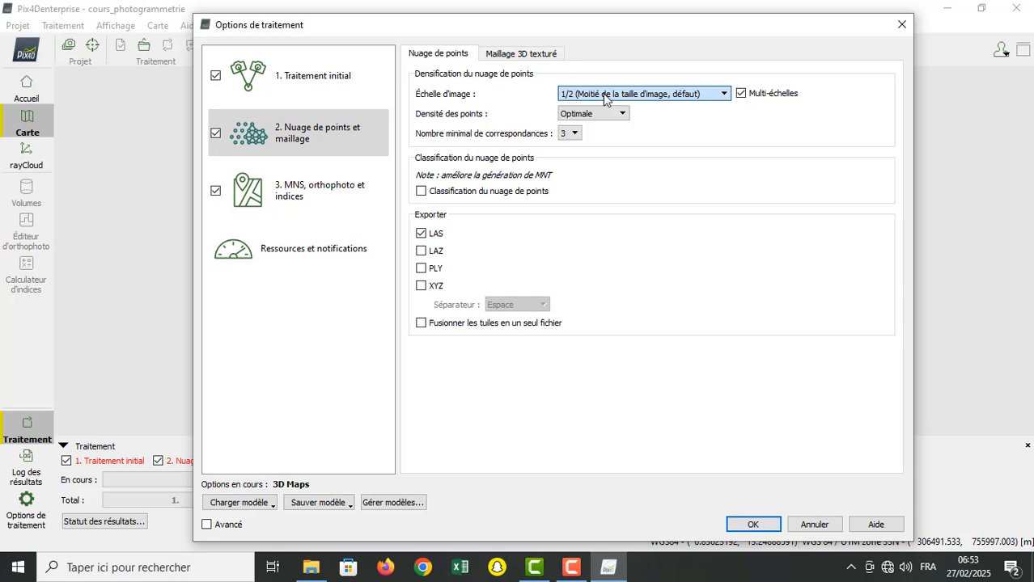
{"action": "left_click", "coordinate": [293, 95]}
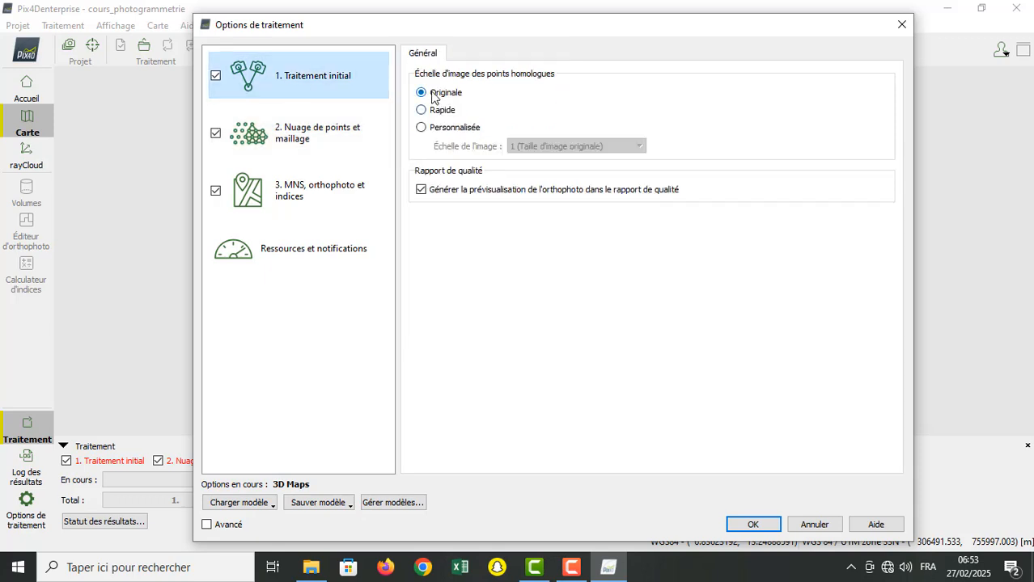
{"action": "left_click", "coordinate": [295, 144]}
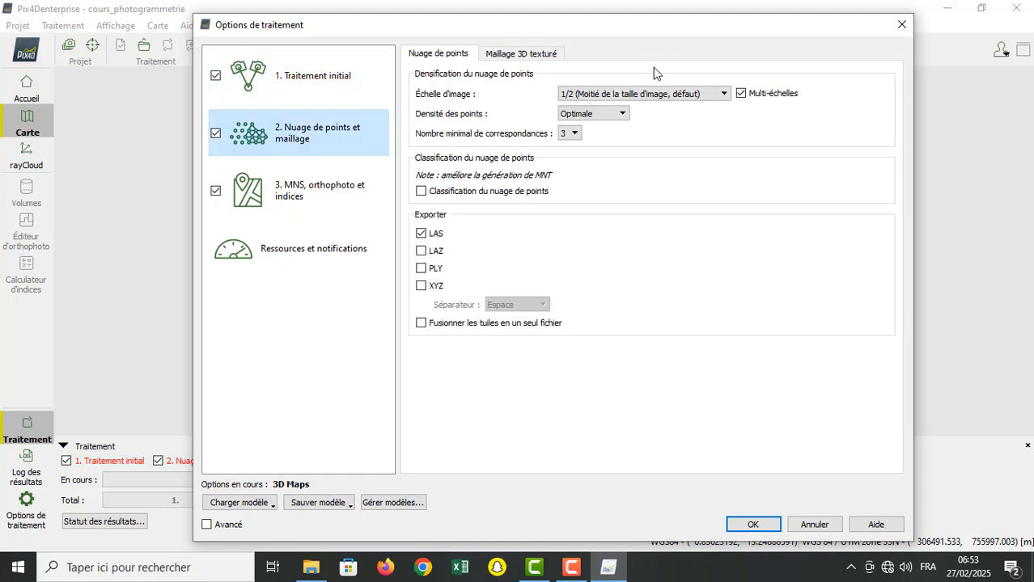
{"action": "left_click", "coordinate": [678, 95]}
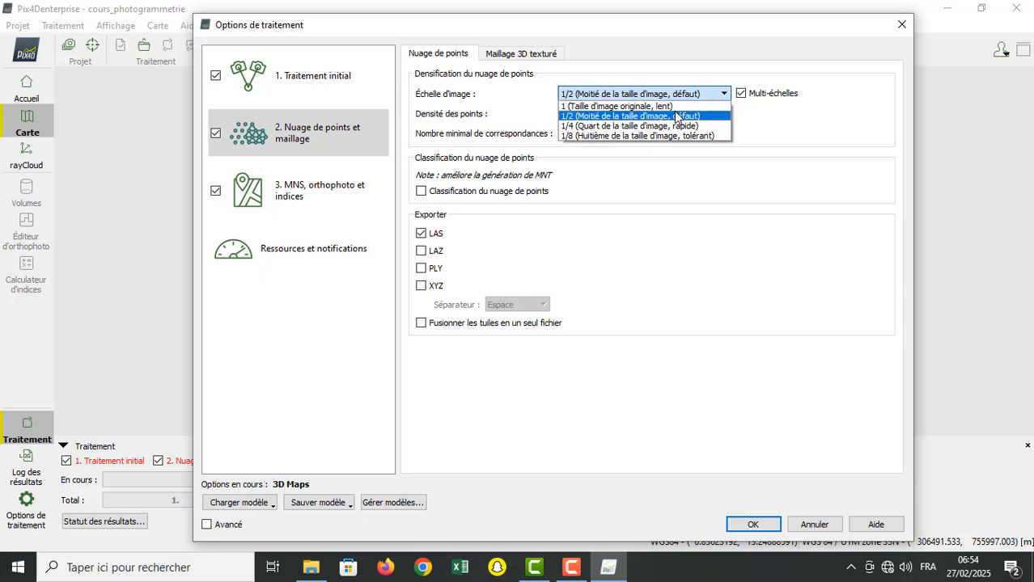
{"action": "left_click", "coordinate": [677, 117]}
{"action": "left_click", "coordinate": [671, 94]}
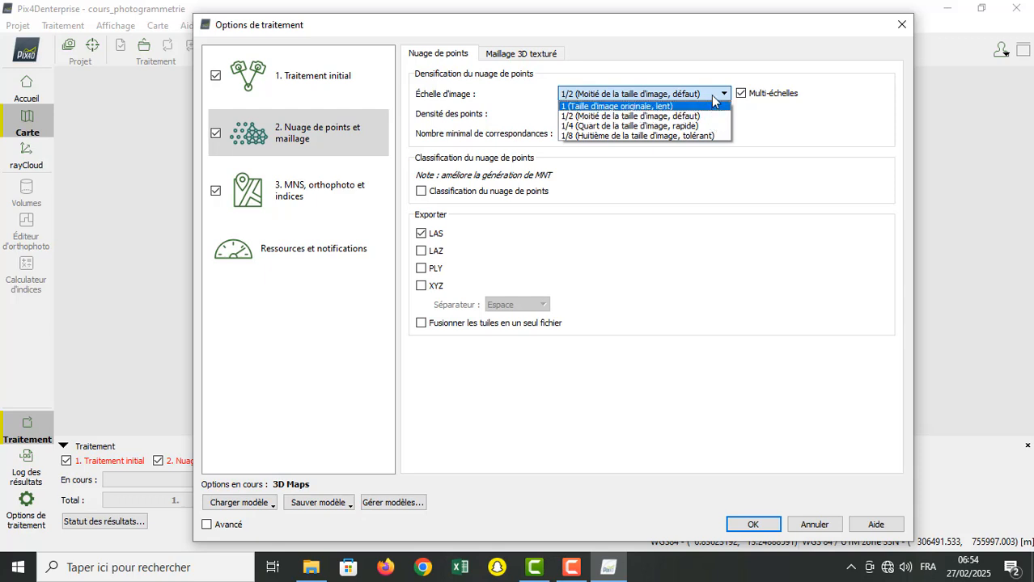
{"action": "left_click", "coordinate": [711, 95]}
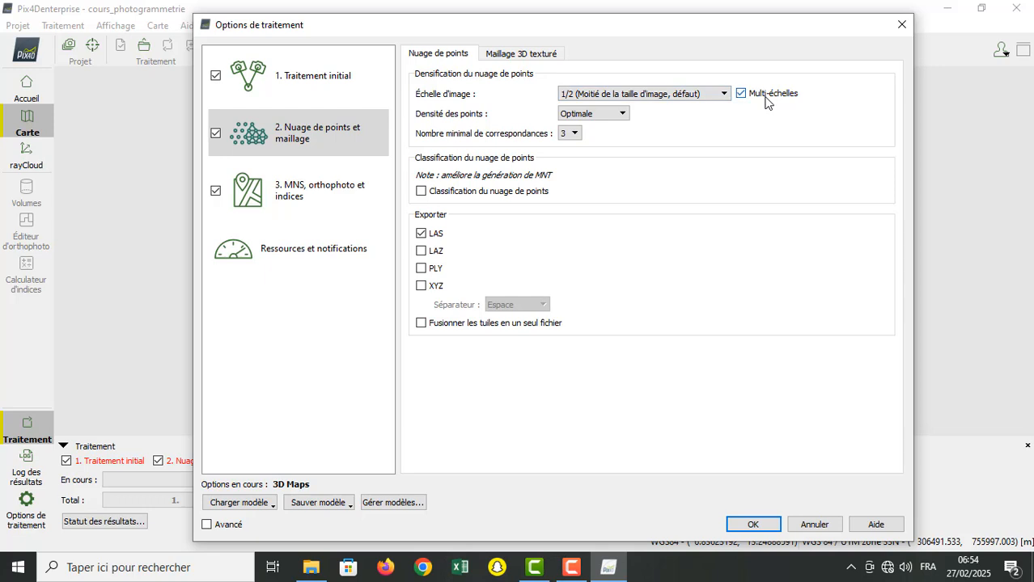
Step: Try disabling Multi-échelles for the point cloud densification, check the image scale choices, and enable Multi-échelles again
{"action": "left_click", "coordinate": [741, 94]}
{"action": "left_click", "coordinate": [724, 94]}
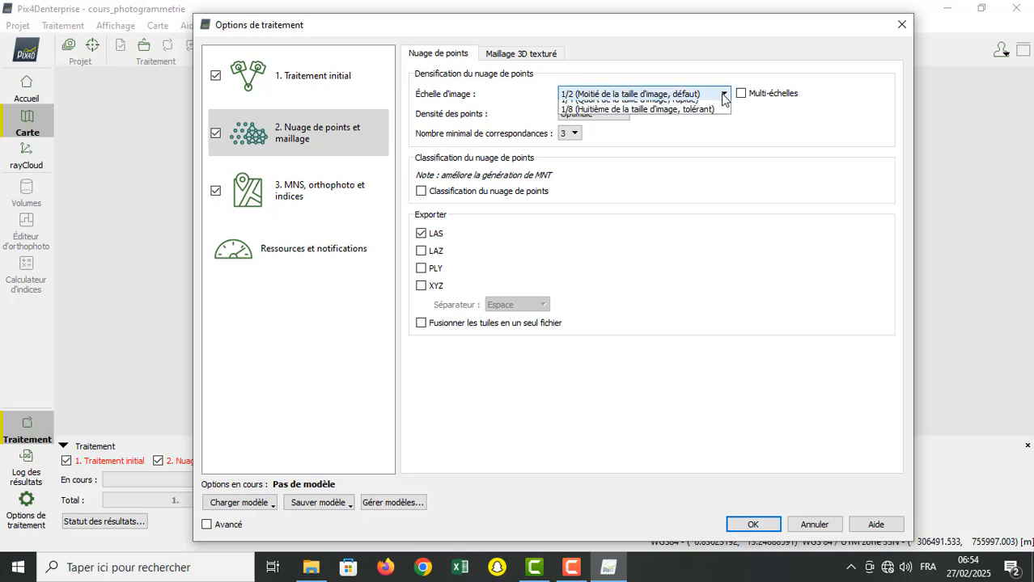
{"action": "left_click", "coordinate": [724, 96]}
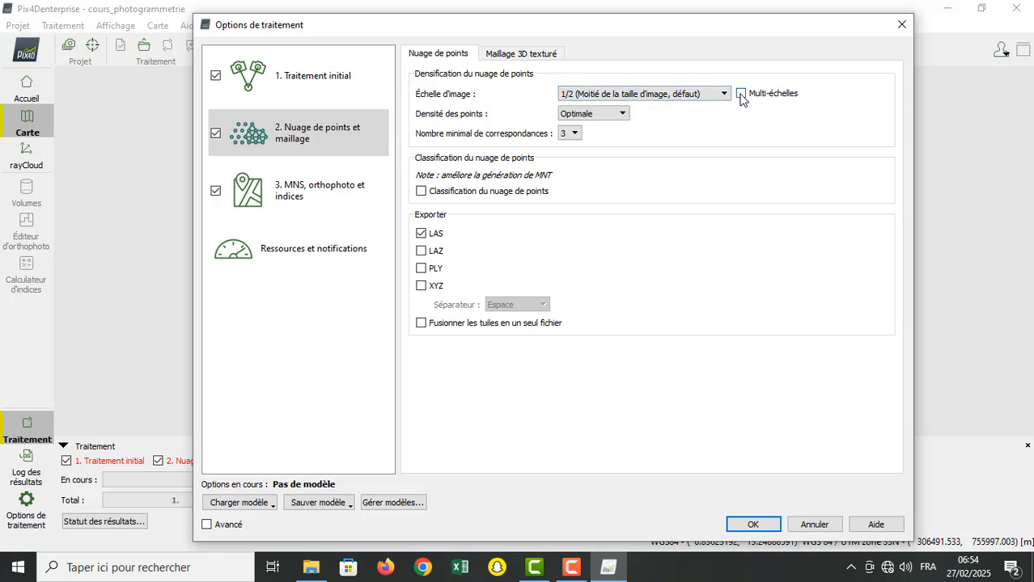
{"action": "left_click", "coordinate": [741, 95]}
{"action": "left_click", "coordinate": [724, 94]}
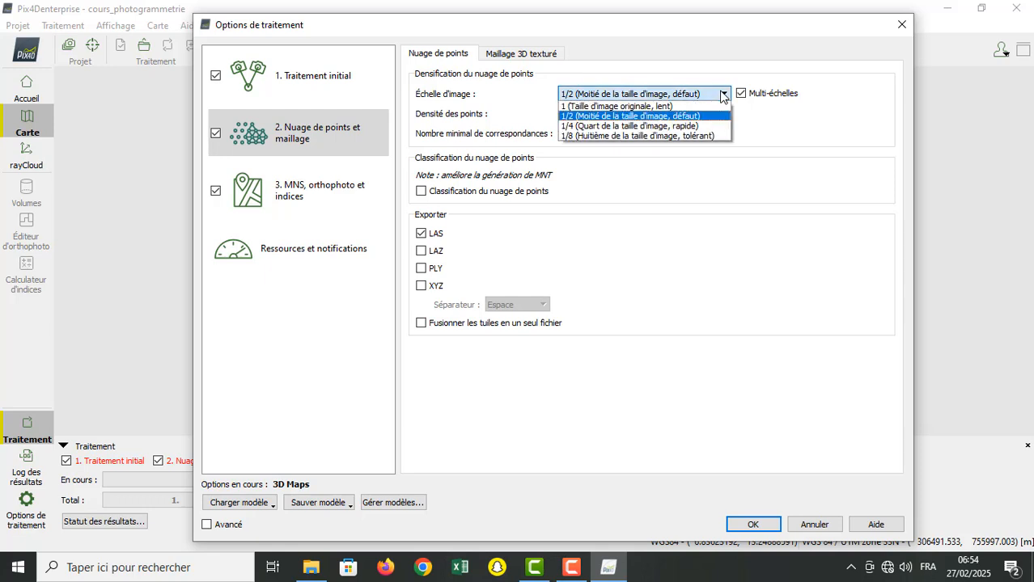
{"action": "left_click", "coordinate": [723, 95]}
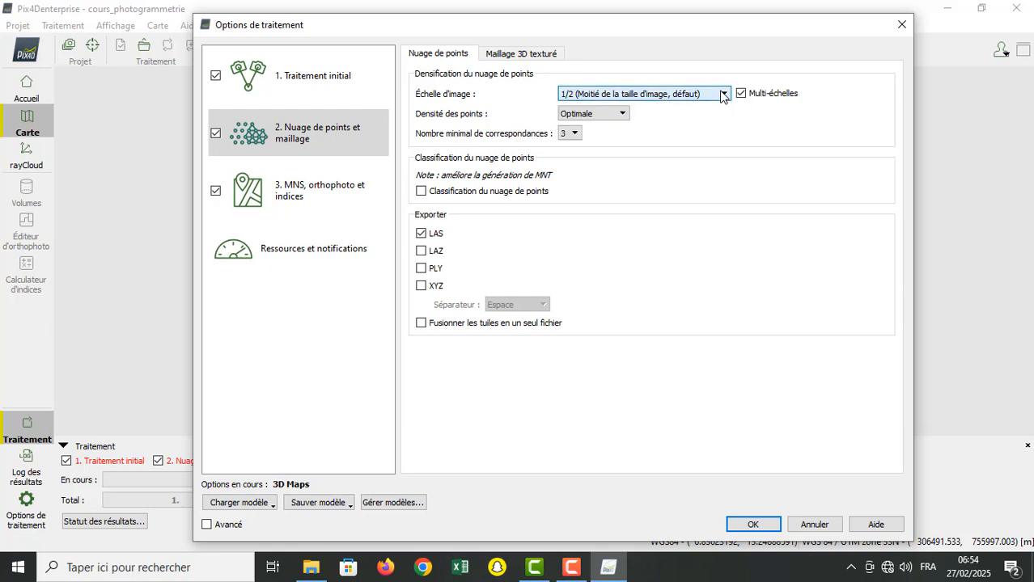
Step: Check the point density and minimum number of matches choices for densification, keeping Optimale and 3
{"action": "left_click", "coordinate": [623, 115]}
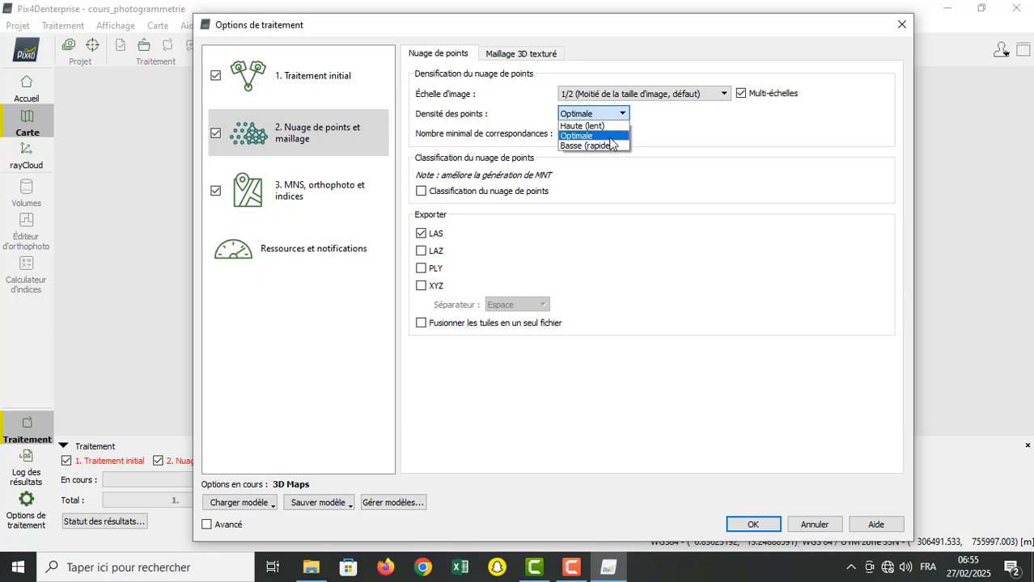
{"action": "left_click", "coordinate": [611, 139]}
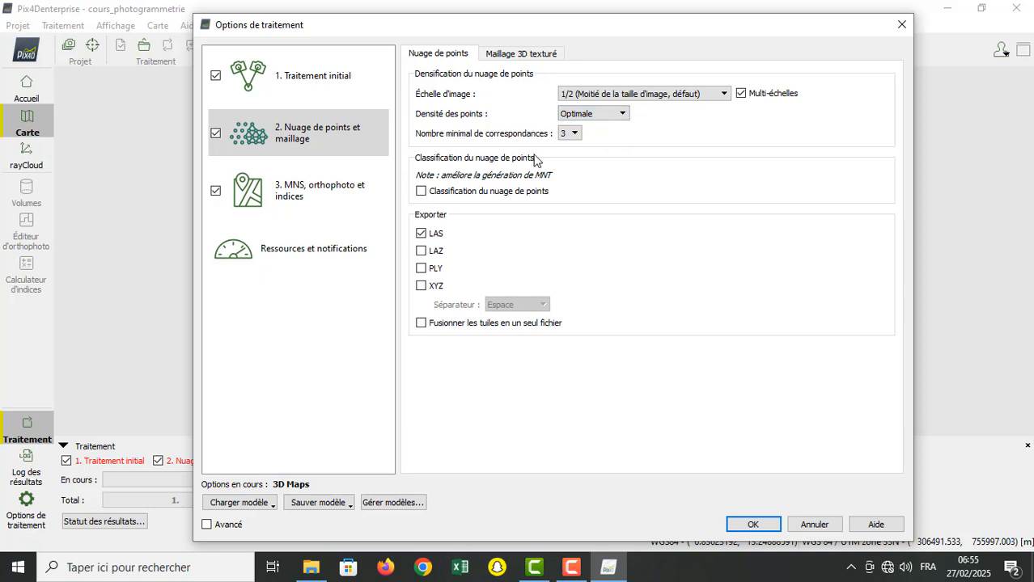
{"action": "left_click", "coordinate": [574, 133]}
{"action": "left_click", "coordinate": [578, 132]}
{"action": "left_click", "coordinate": [579, 132]}
{"action": "left_click", "coordinate": [579, 132]}
Step: Enable the point cloud classification, keeping the LAS export on and the merging of tiles into one file off
{"action": "left_click", "coordinate": [420, 196]}
{"action": "left_click", "coordinate": [422, 234]}
{"action": "left_click", "coordinate": [420, 322]}
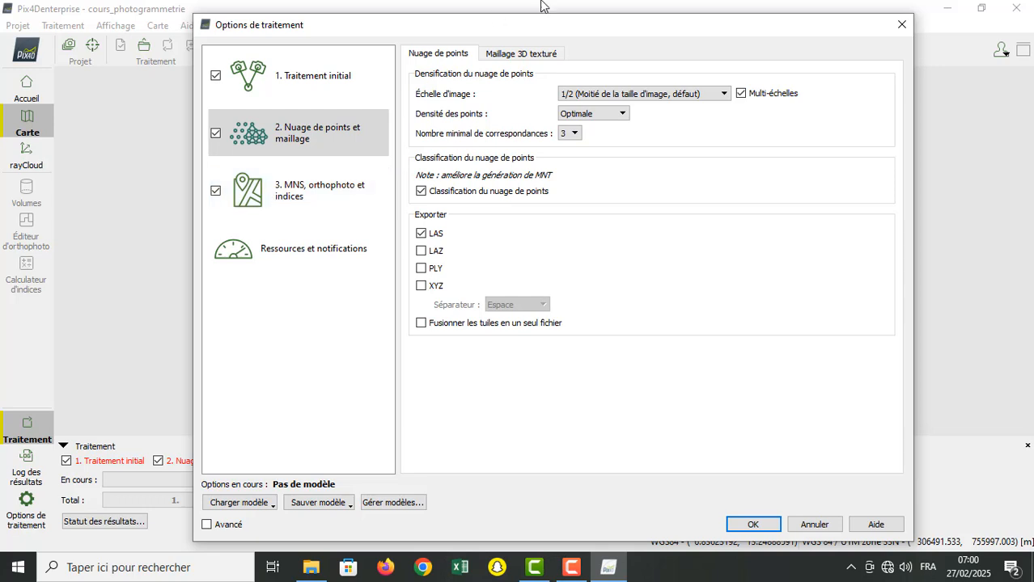
Step: Glance at the textured mesh settings, try the PLY and XYZ point cloud exports, and restore LAS as the only format
{"action": "left_click", "coordinate": [506, 55]}
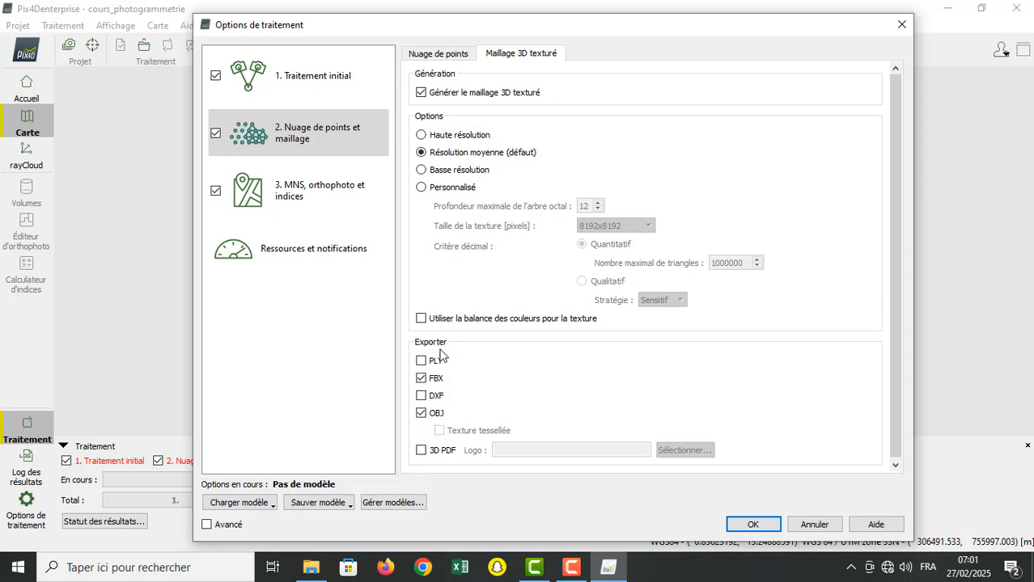
{"action": "left_click", "coordinate": [440, 57]}
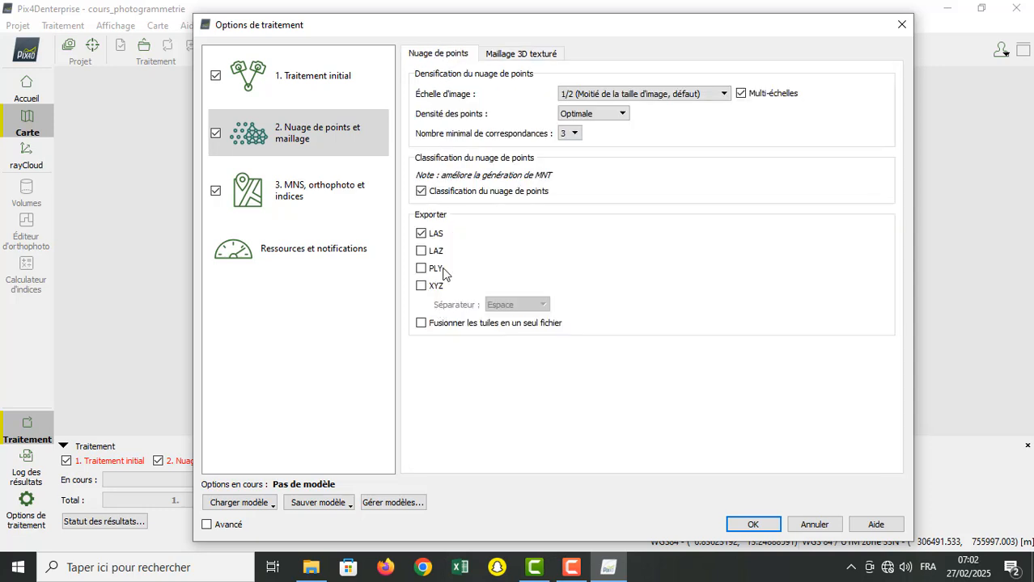
{"action": "left_click", "coordinate": [420, 251]}
{"action": "left_click", "coordinate": [421, 251]}
{"action": "left_click", "coordinate": [421, 285]}
{"action": "left_click", "coordinate": [420, 268]}
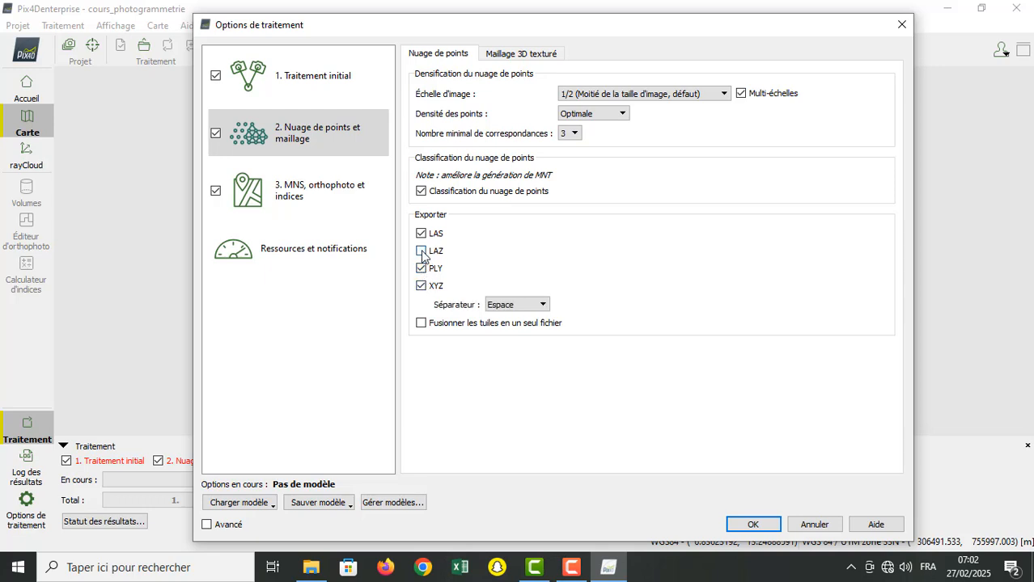
{"action": "left_click", "coordinate": [421, 268]}
{"action": "left_click", "coordinate": [420, 288]}
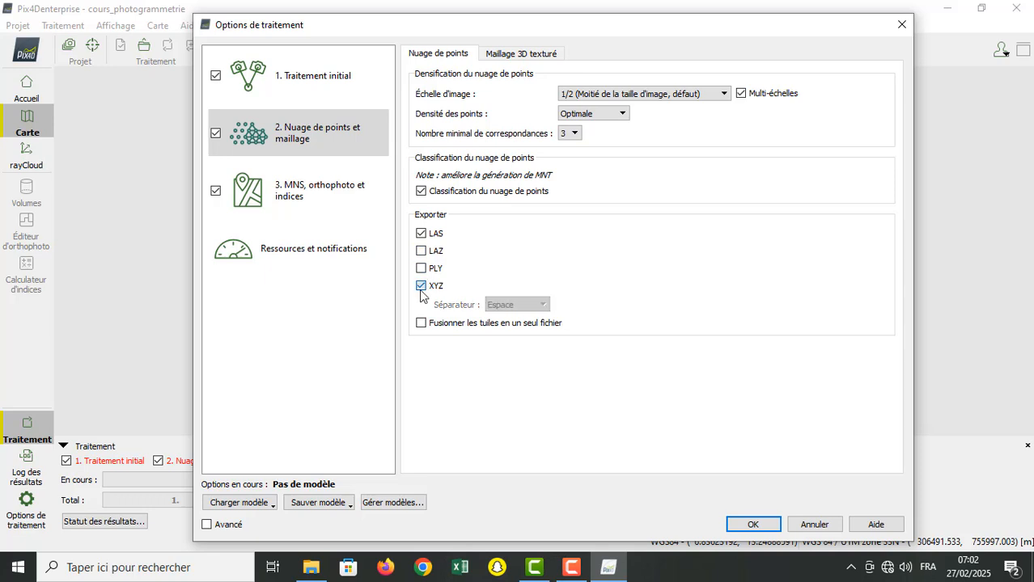
Step: Try the Personnalisé textured mesh option with the Qualitatif criterion, check its strategy choices, and return to Quantitatif
{"action": "left_click", "coordinate": [517, 54]}
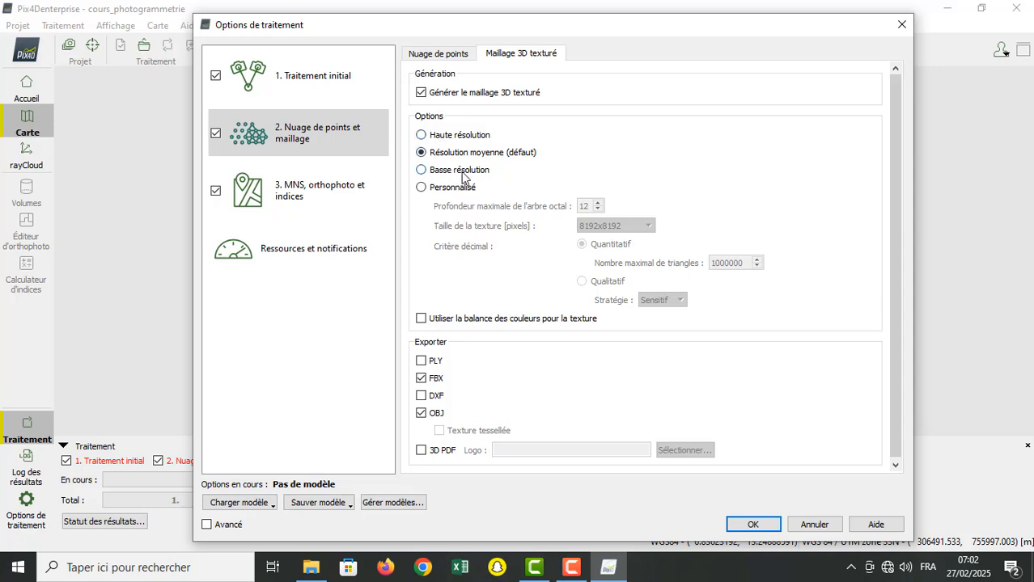
{"action": "left_click", "coordinate": [420, 188]}
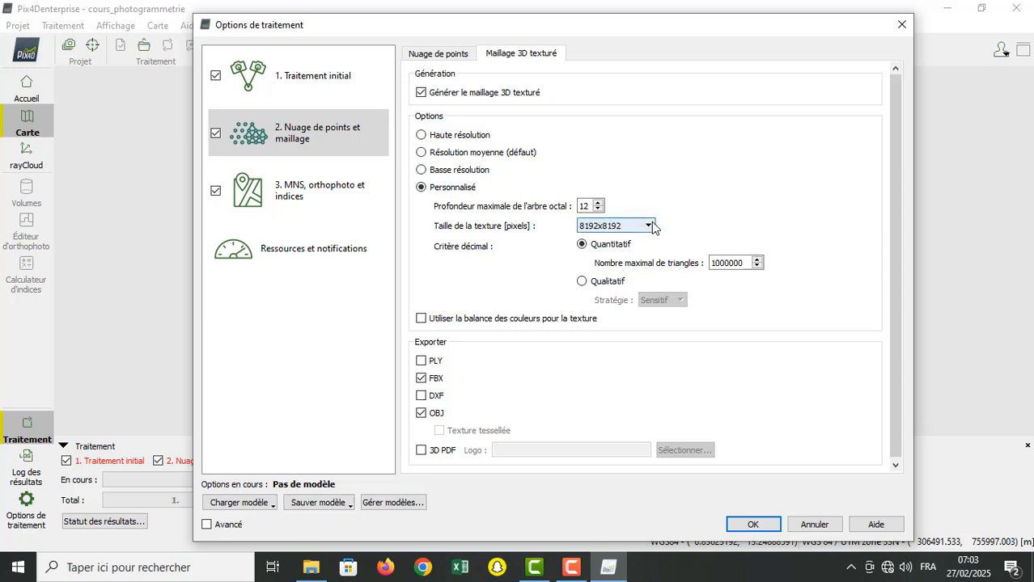
{"action": "left_click", "coordinate": [581, 282]}
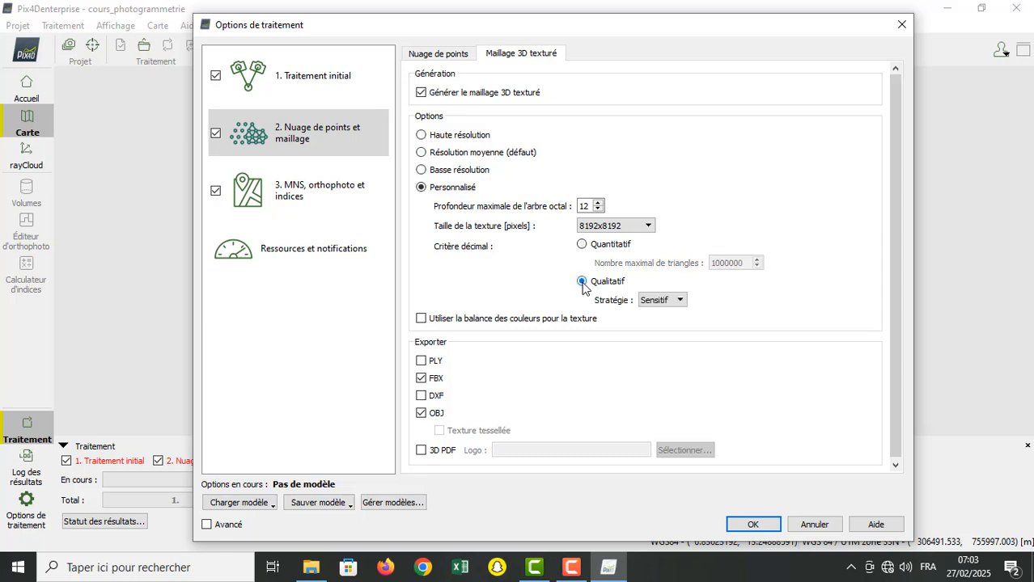
{"action": "left_click", "coordinate": [680, 301]}
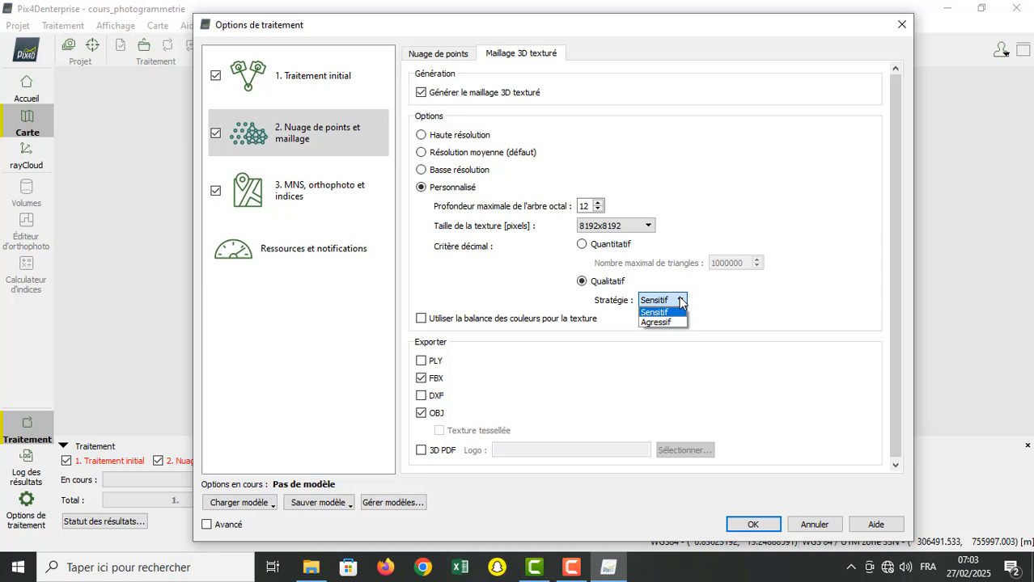
{"action": "left_click", "coordinate": [681, 301]}
{"action": "left_click", "coordinate": [582, 244]}
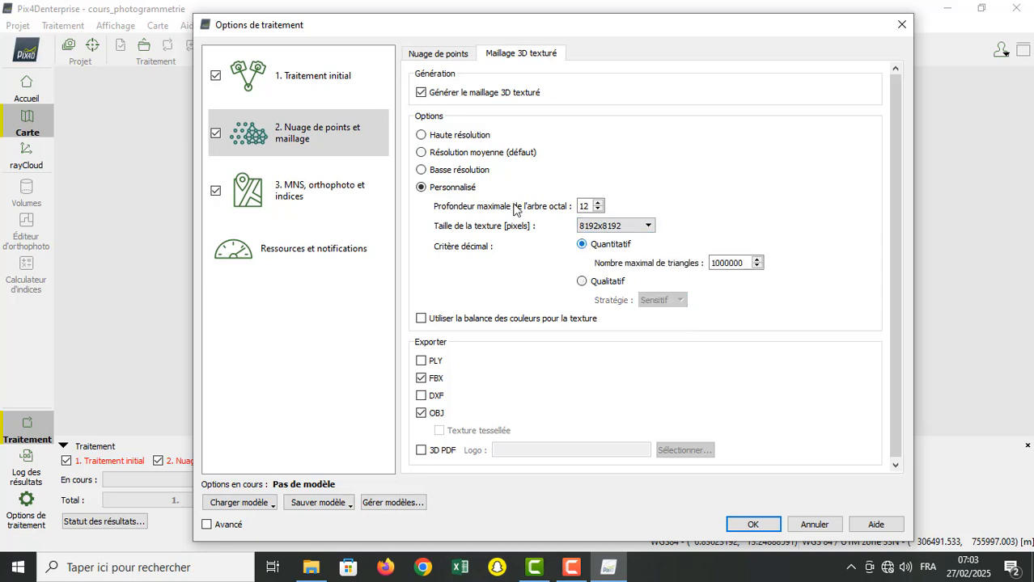
Step: Compare the Haute, Moyenne and Basse mesh resolutions, restore Résolution moyenne (défaut), and leave texture colour balance off after trying it
{"action": "left_click", "coordinate": [420, 135]}
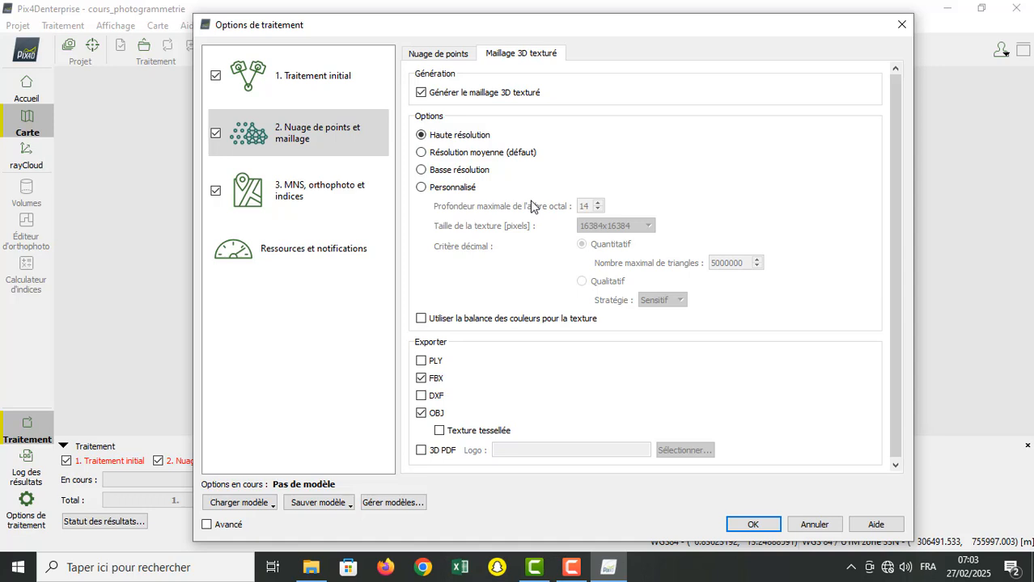
{"action": "left_click", "coordinate": [422, 153]}
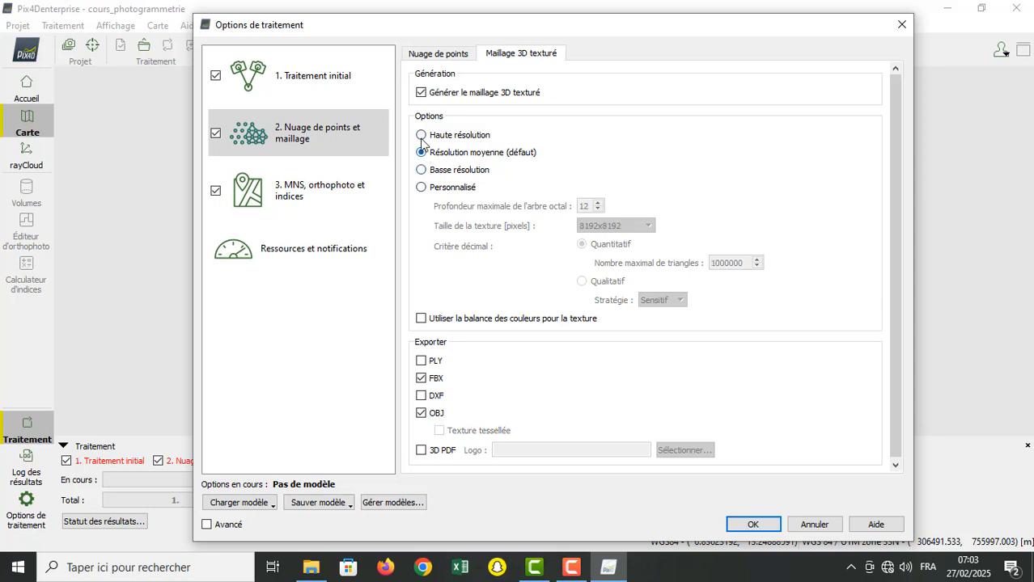
{"action": "left_click", "coordinate": [420, 136]}
{"action": "left_click", "coordinate": [421, 154]}
{"action": "left_click", "coordinate": [421, 136]}
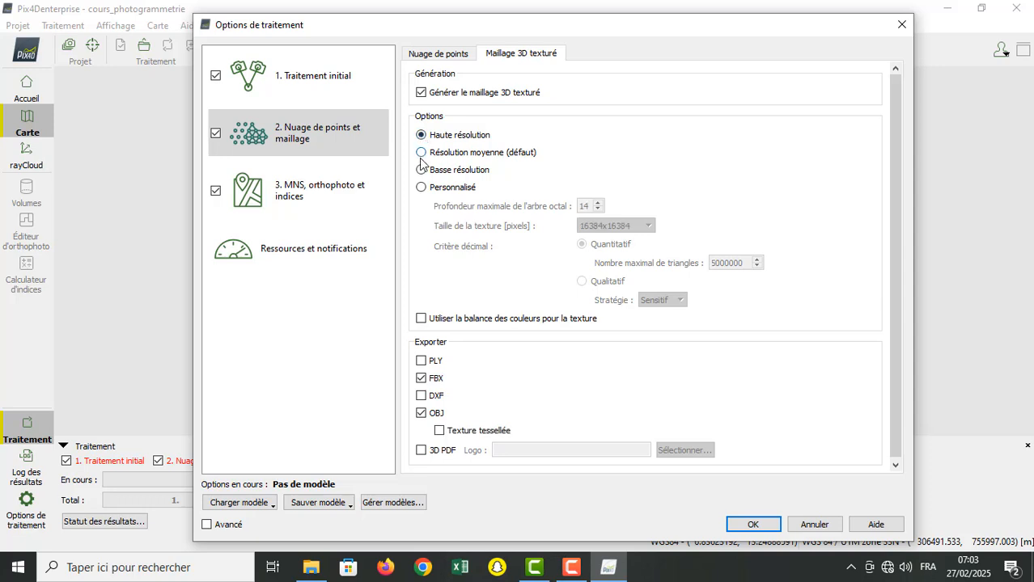
{"action": "left_click", "coordinate": [422, 155]}
{"action": "left_click", "coordinate": [421, 136]}
{"action": "left_click", "coordinate": [419, 153]}
{"action": "left_click", "coordinate": [421, 136]}
{"action": "left_click", "coordinate": [420, 170]}
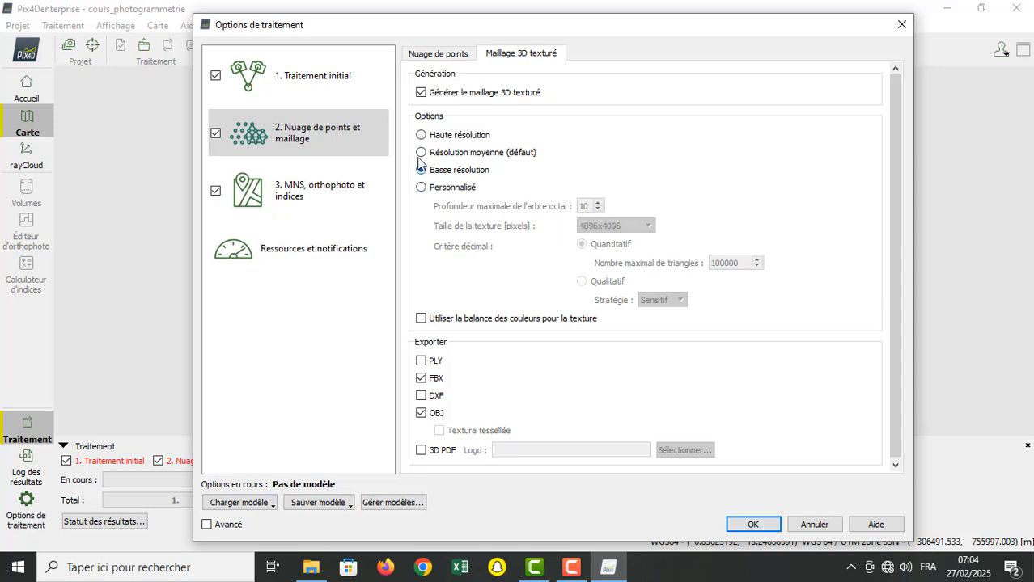
{"action": "left_click", "coordinate": [421, 153]}
{"action": "left_click", "coordinate": [421, 319]}
{"action": "left_click", "coordinate": [421, 319]}
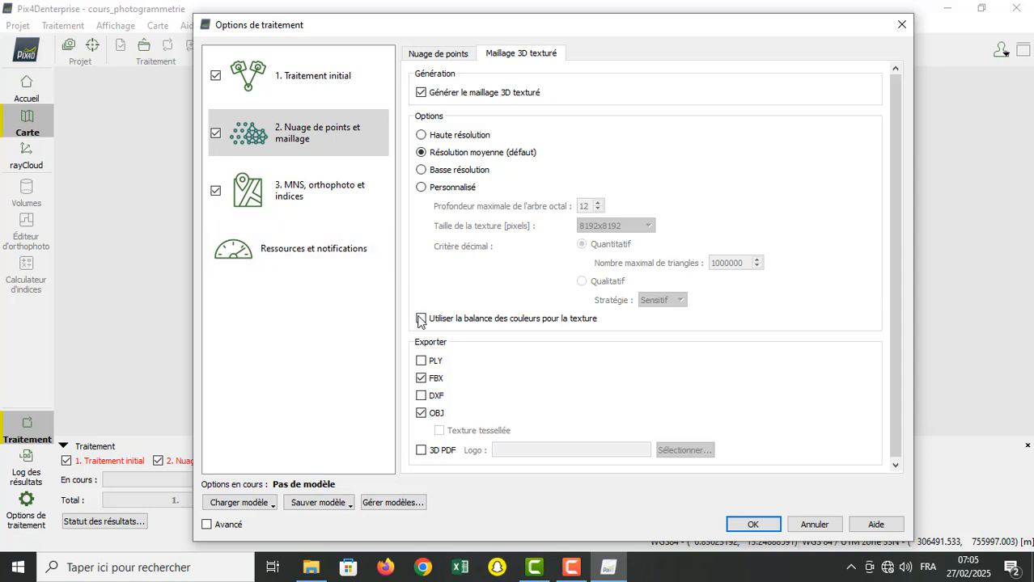
Step: Show the MNS and orthophoto settings and try the MNS raster with its GeoTIFF output off, leaving it enabled
{"action": "left_click", "coordinate": [290, 202]}
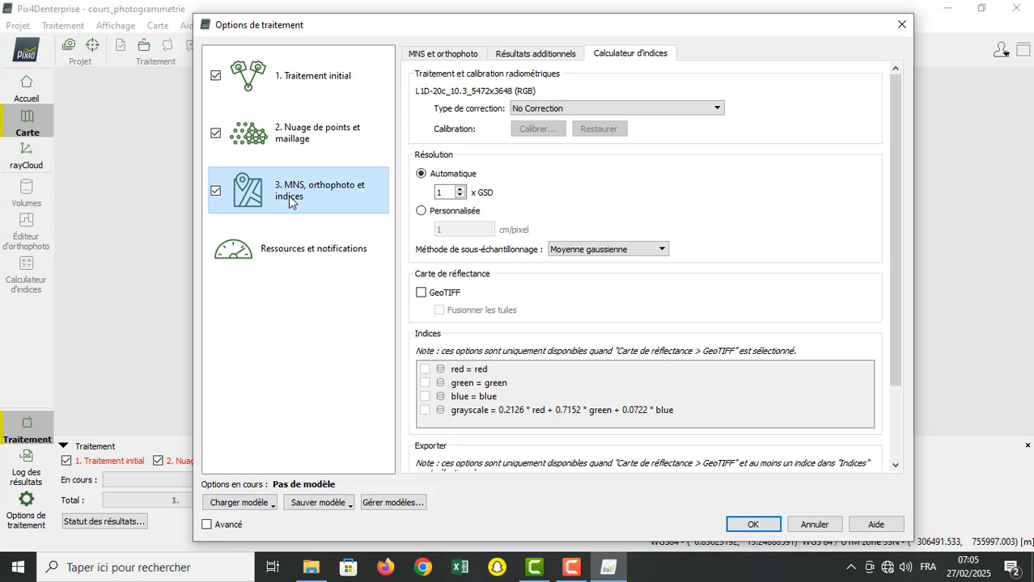
{"action": "left_click", "coordinate": [411, 56]}
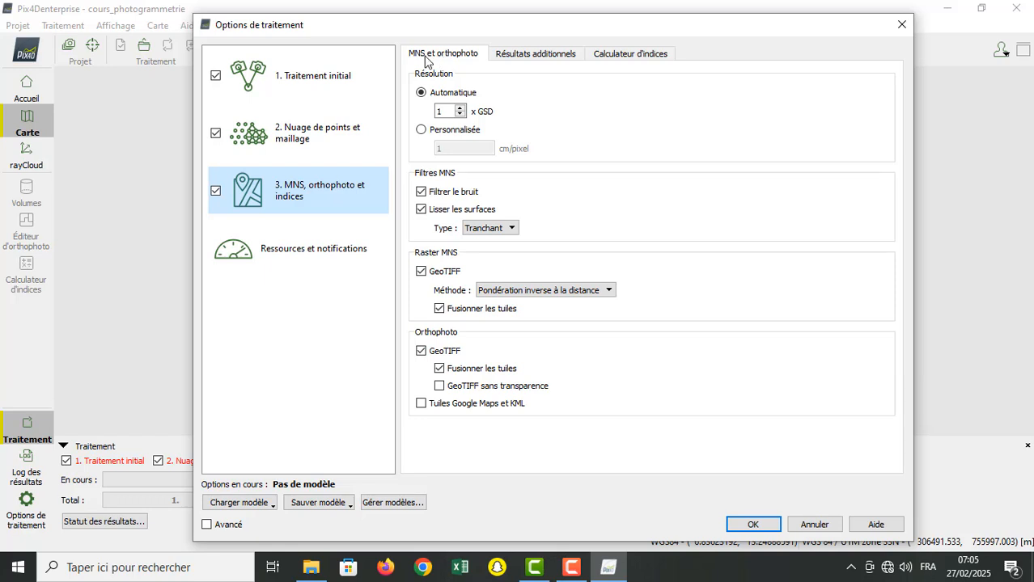
{"action": "left_click", "coordinate": [421, 272]}
{"action": "left_click", "coordinate": [420, 272]}
{"action": "left_click", "coordinate": [421, 271]}
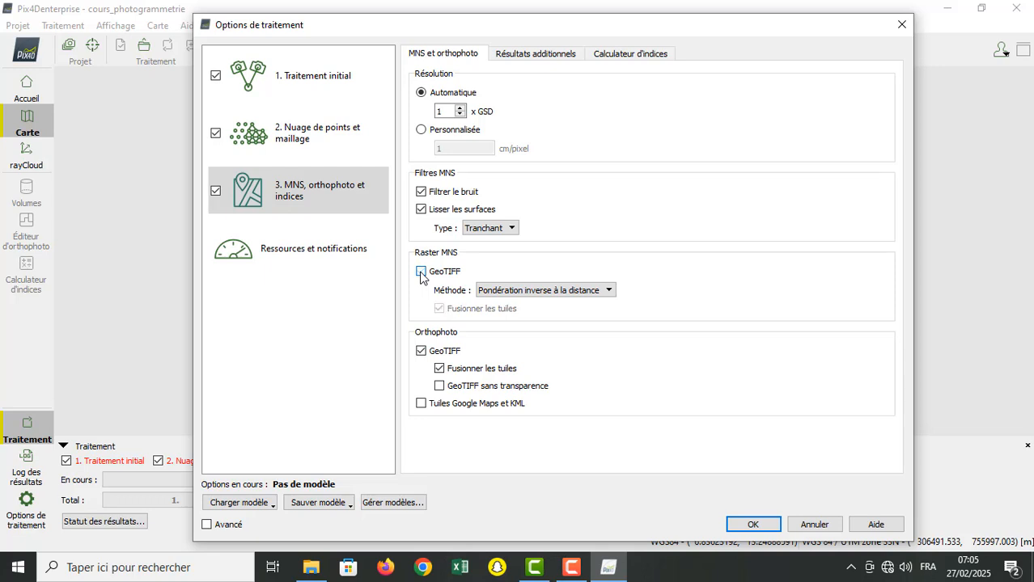
{"action": "left_click", "coordinate": [421, 272]}
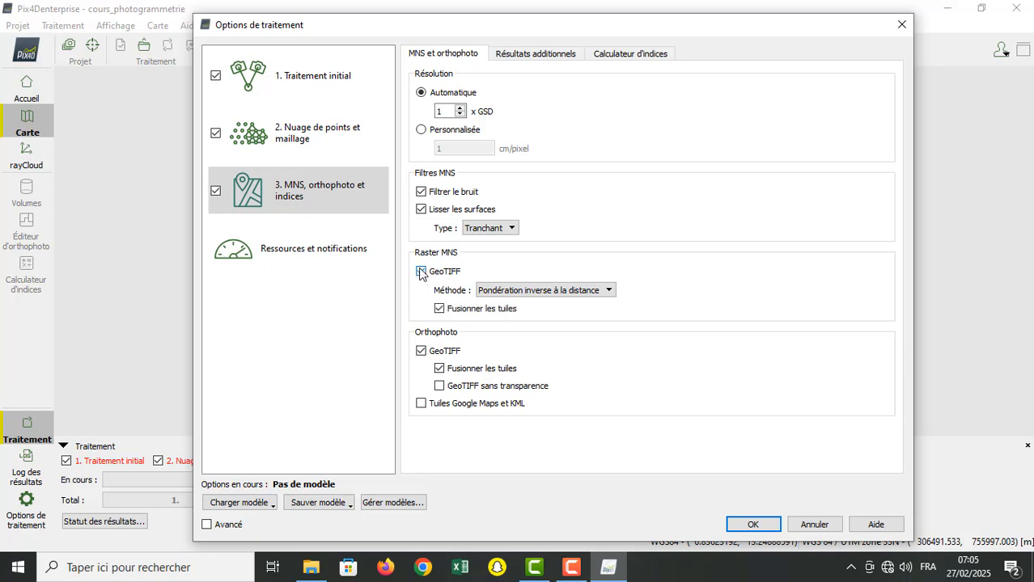
Step: Try the orthophoto with its GeoTIFF output off, re-enable it, and leave the Google Maps and KML tiles off
{"action": "left_click", "coordinate": [421, 351]}
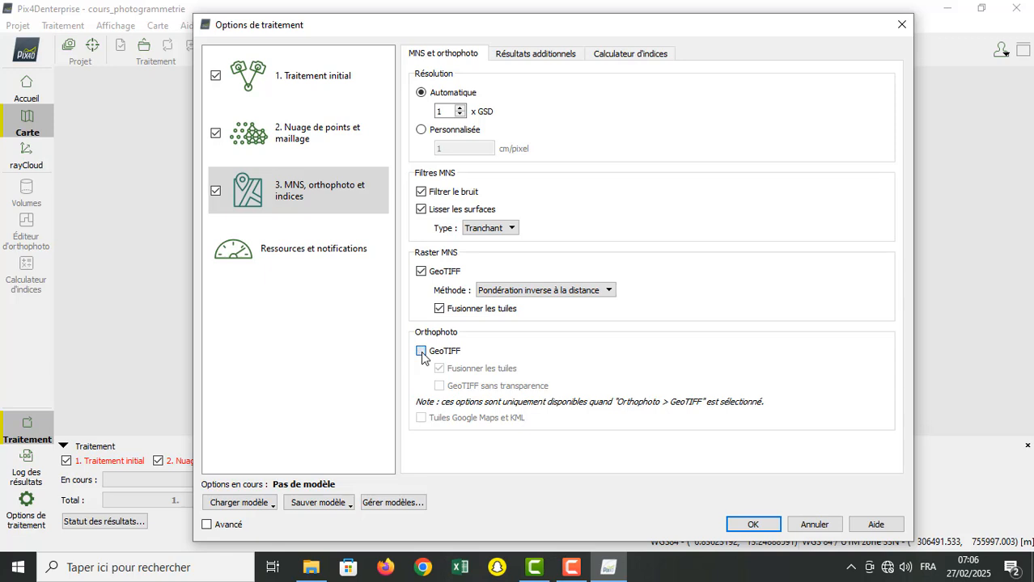
{"action": "left_click", "coordinate": [421, 352]}
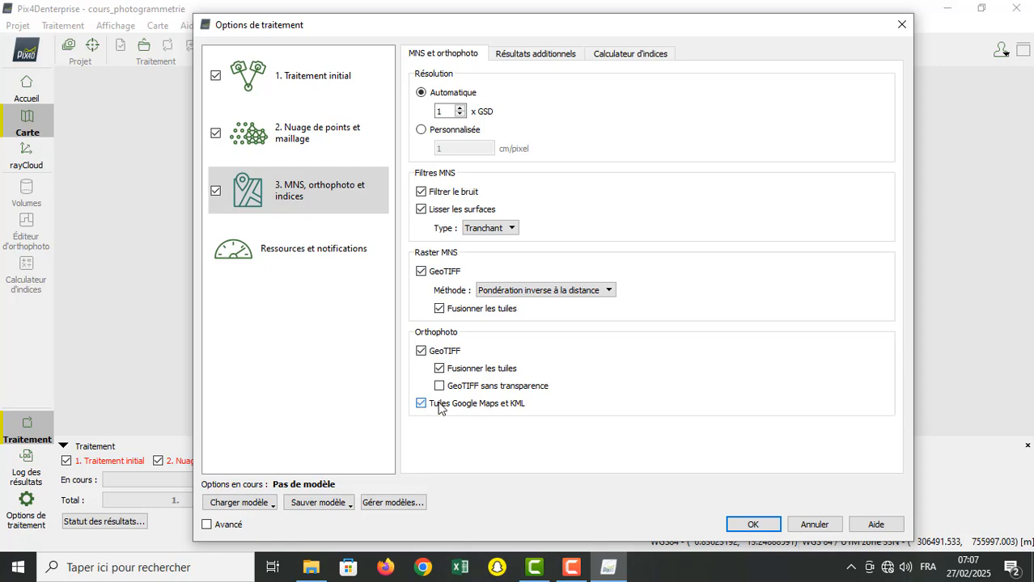
{"action": "left_click", "coordinate": [422, 404]}
Step: Check the choices for the surface smoothing type and MNS raster method, keeping Tranchant and Pondération inverse à la distance
{"action": "left_click", "coordinate": [515, 231]}
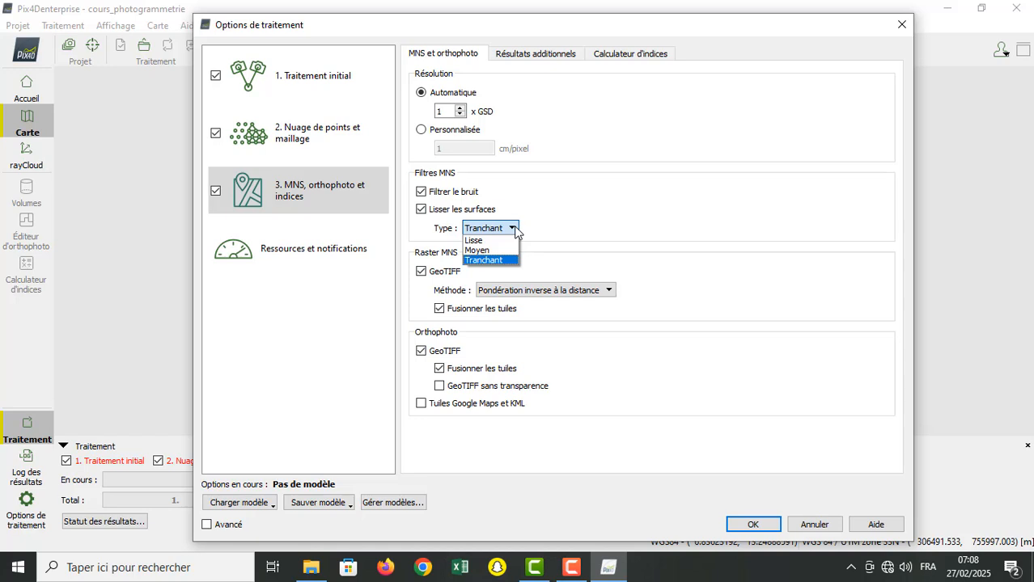
{"action": "left_click", "coordinate": [514, 229]}
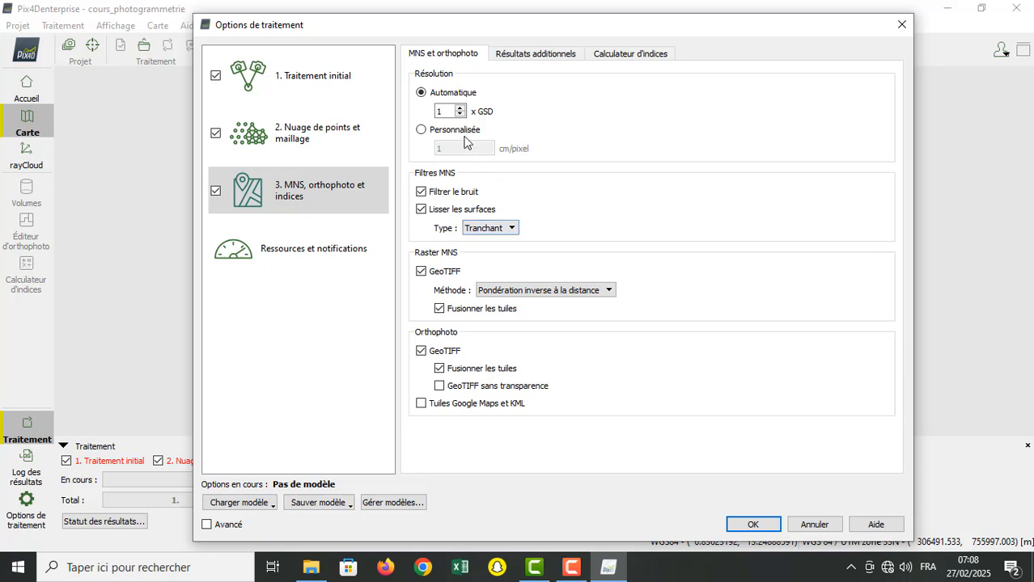
{"action": "left_click", "coordinate": [611, 290]}
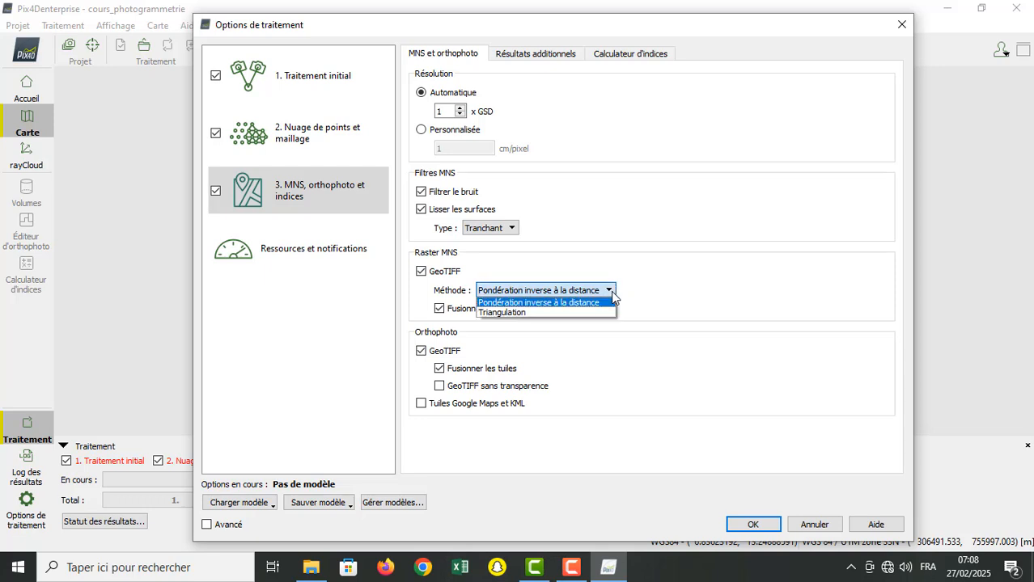
{"action": "left_click", "coordinate": [612, 292]}
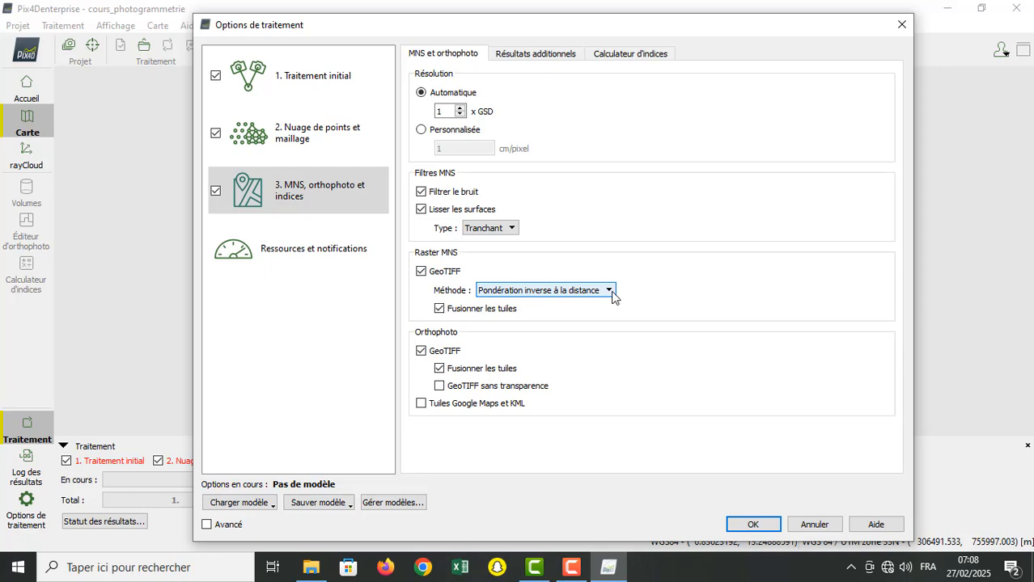
{"action": "left_click", "coordinate": [612, 293]}
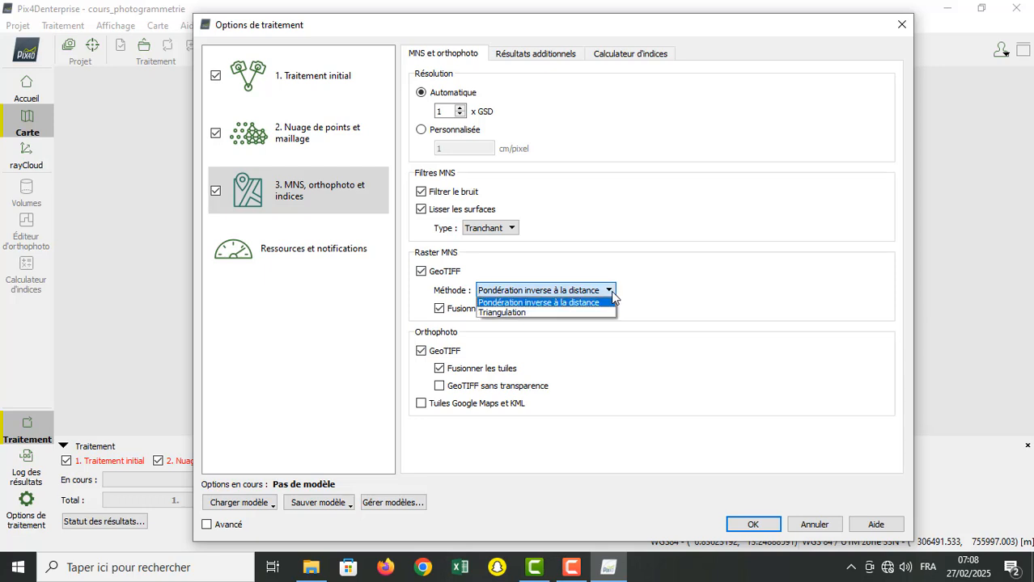
{"action": "left_click", "coordinate": [612, 292]}
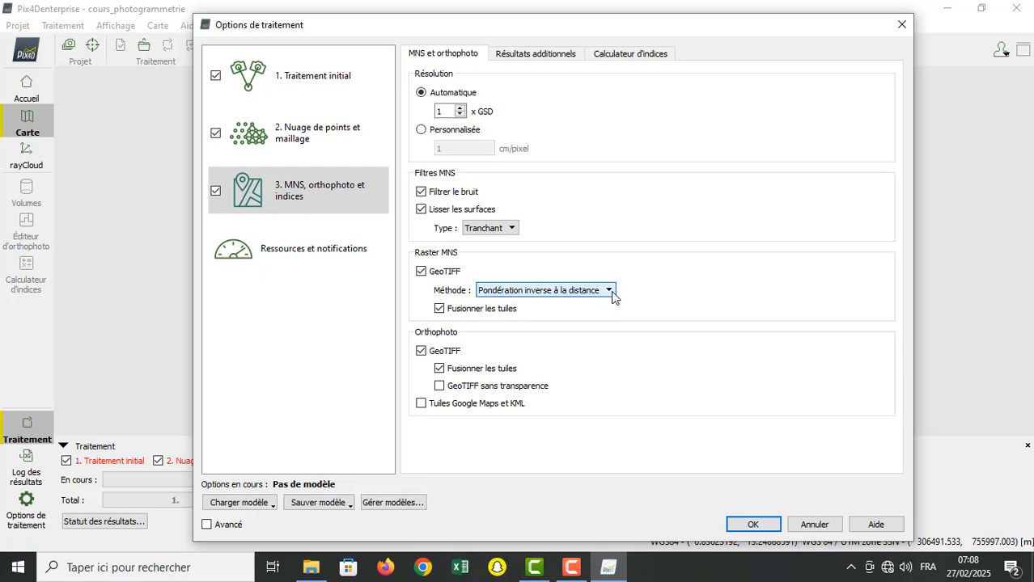
{"action": "left_click", "coordinate": [612, 293]}
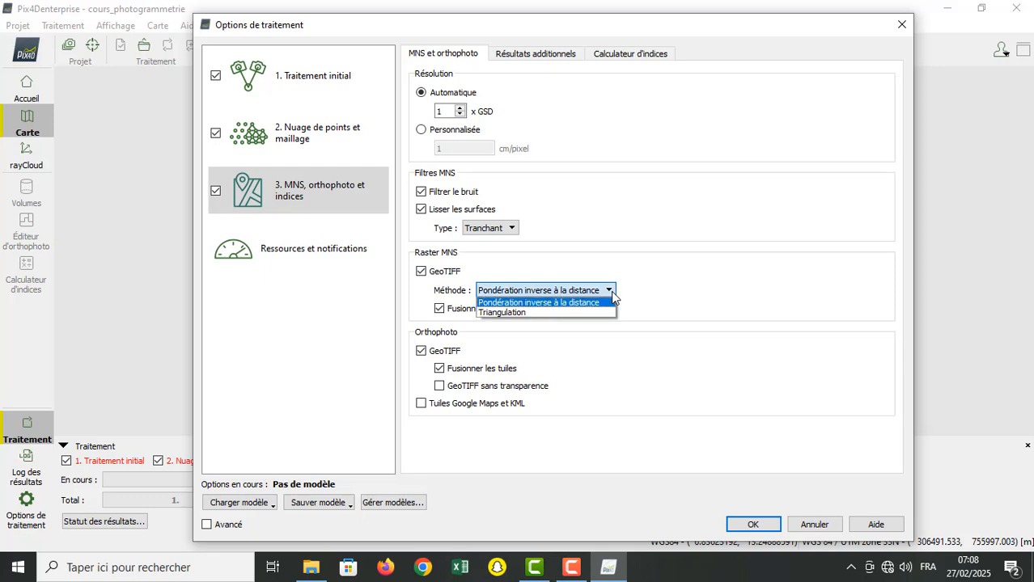
{"action": "left_click", "coordinate": [612, 293]}
{"action": "left_click", "coordinate": [612, 292]}
{"action": "left_click", "coordinate": [612, 292]}
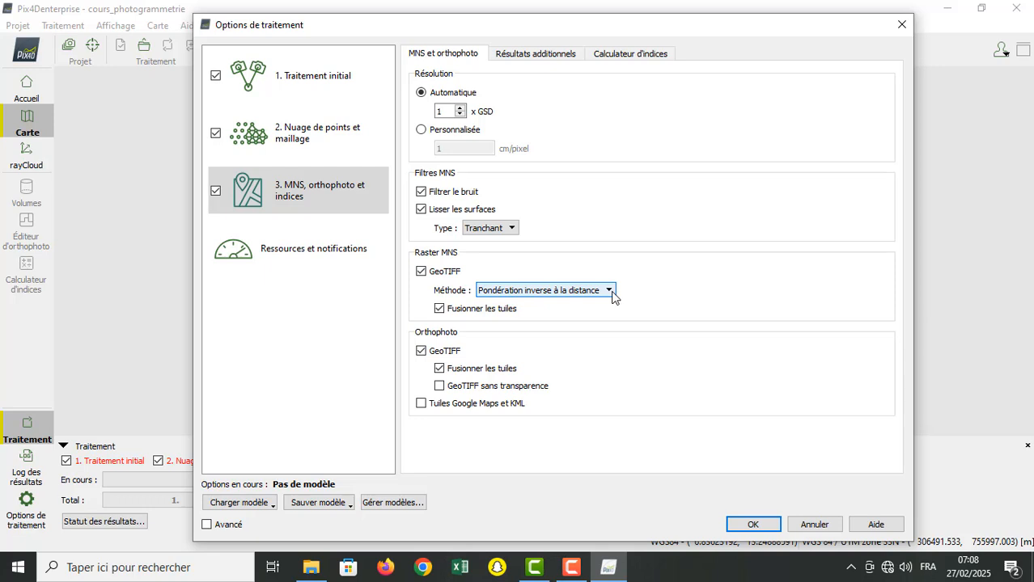
{"action": "left_click", "coordinate": [610, 292]}
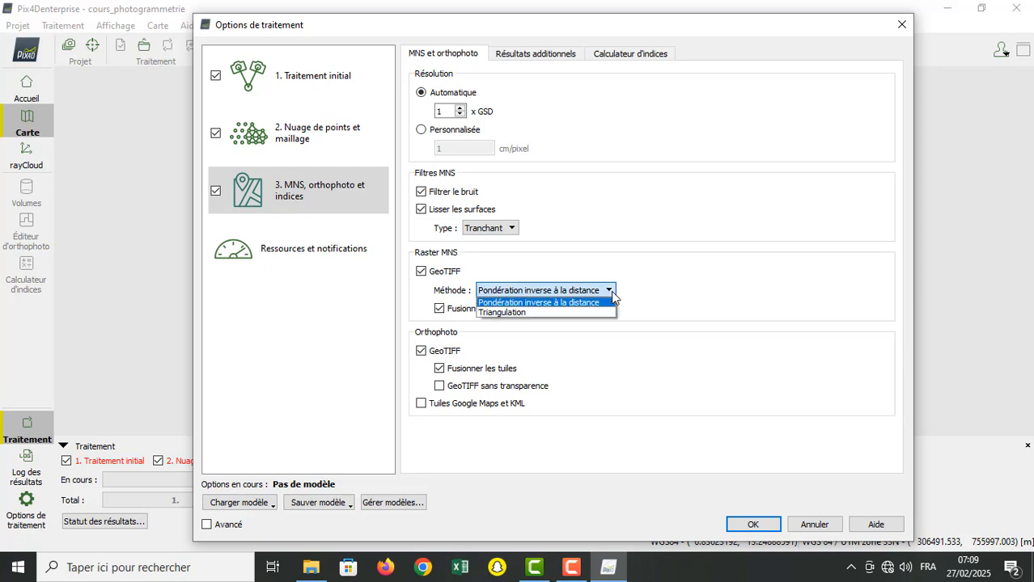
{"action": "left_click", "coordinate": [611, 291]}
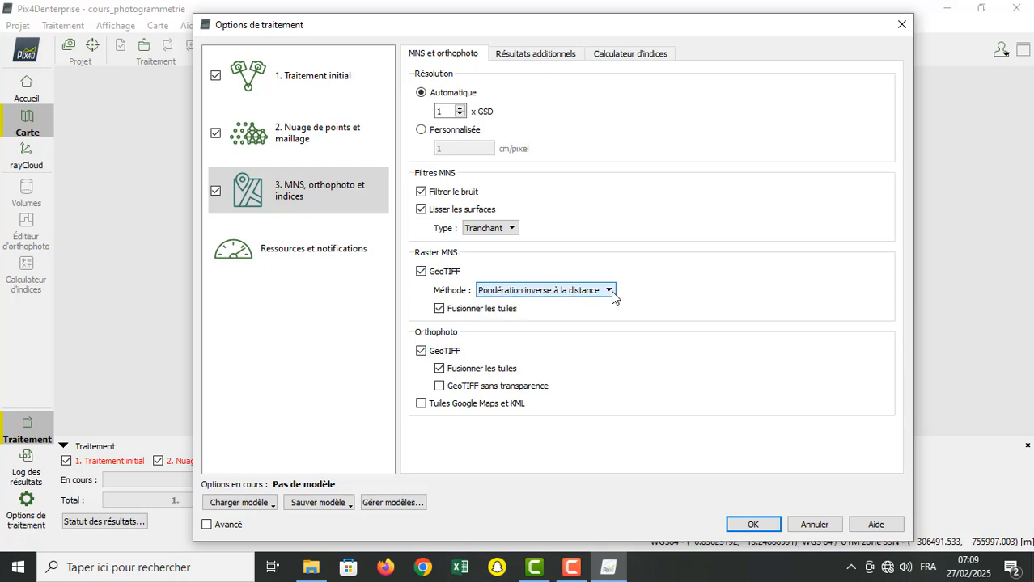
{"action": "left_click", "coordinate": [611, 291]}
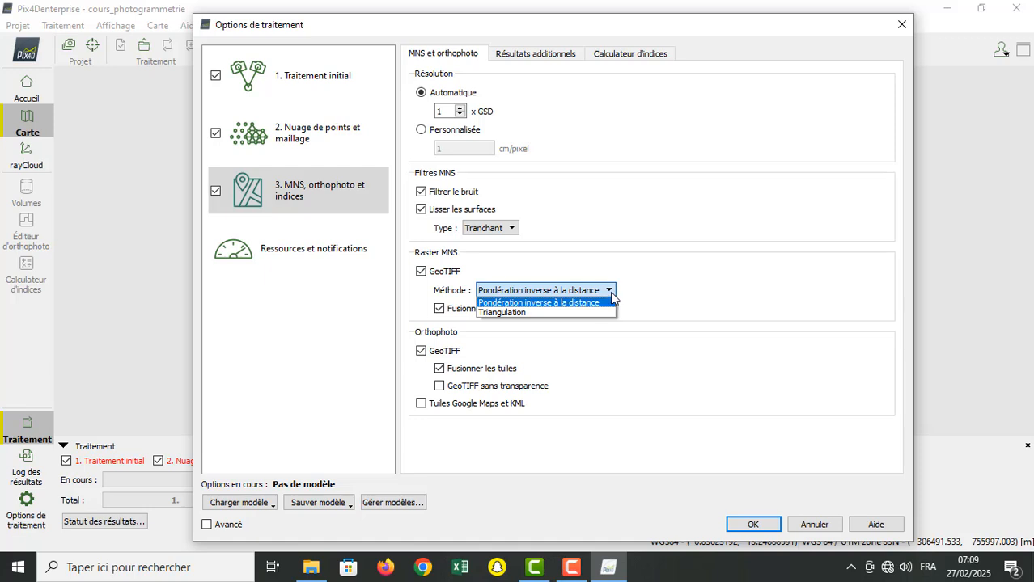
{"action": "left_click", "coordinate": [612, 290]}
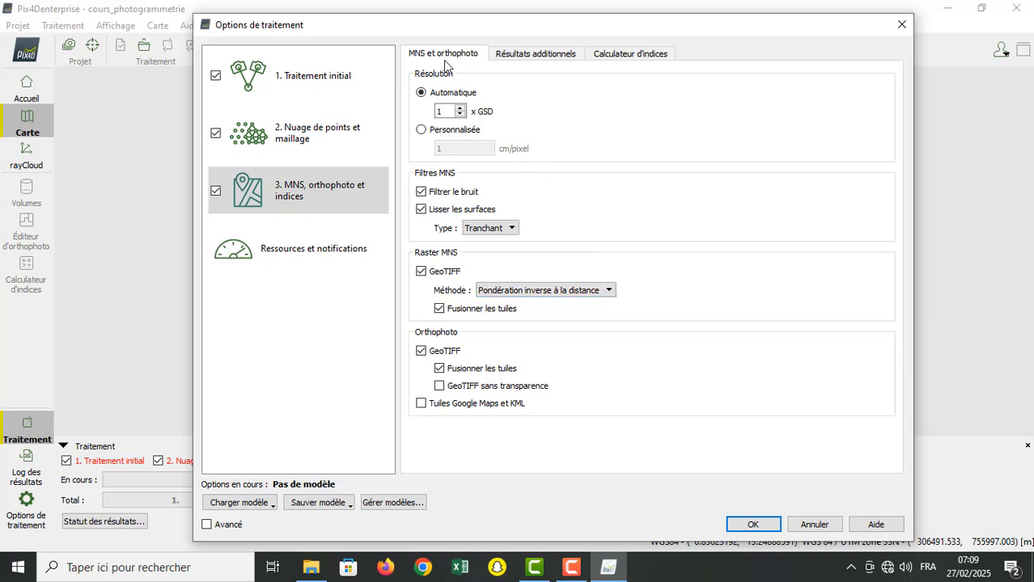
Step: Try the Personnalisée resolution for the MNS and orthophoto and return to Automatique at 1 x GSD
{"action": "left_click", "coordinate": [460, 107]}
{"action": "left_click", "coordinate": [421, 131]}
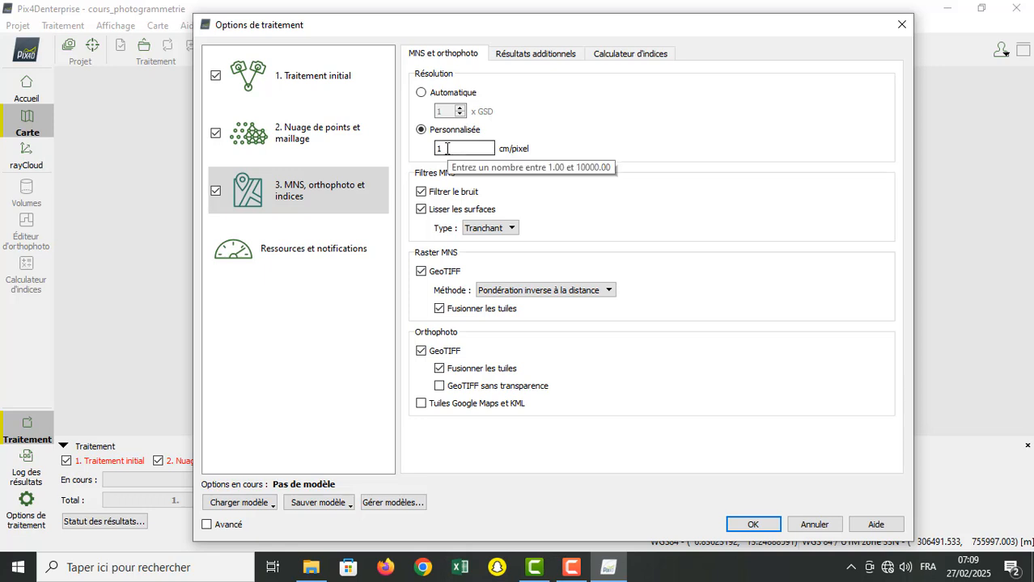
{"action": "left_click", "coordinate": [421, 92]}
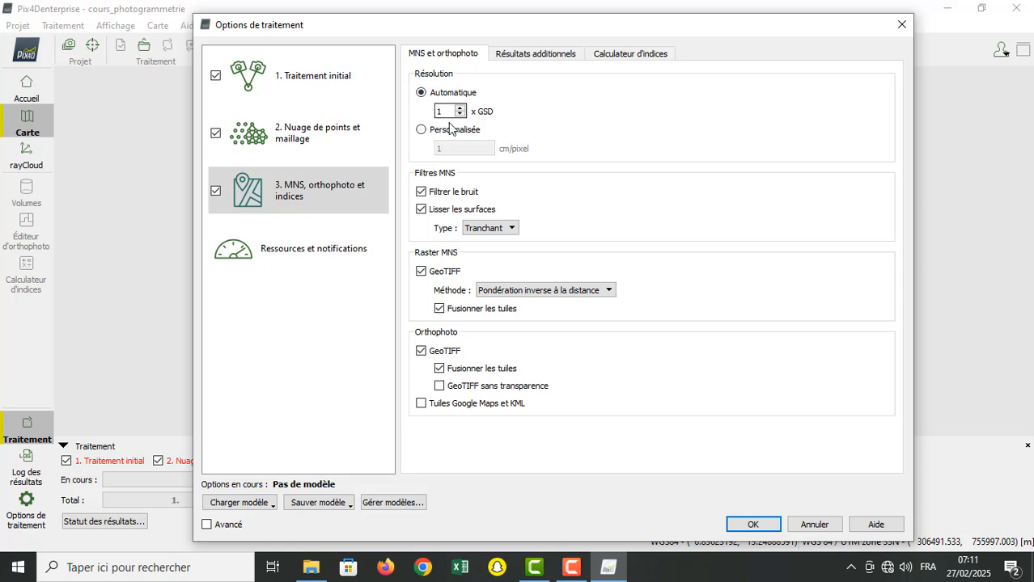
{"action": "double_click", "coordinate": [435, 112]}
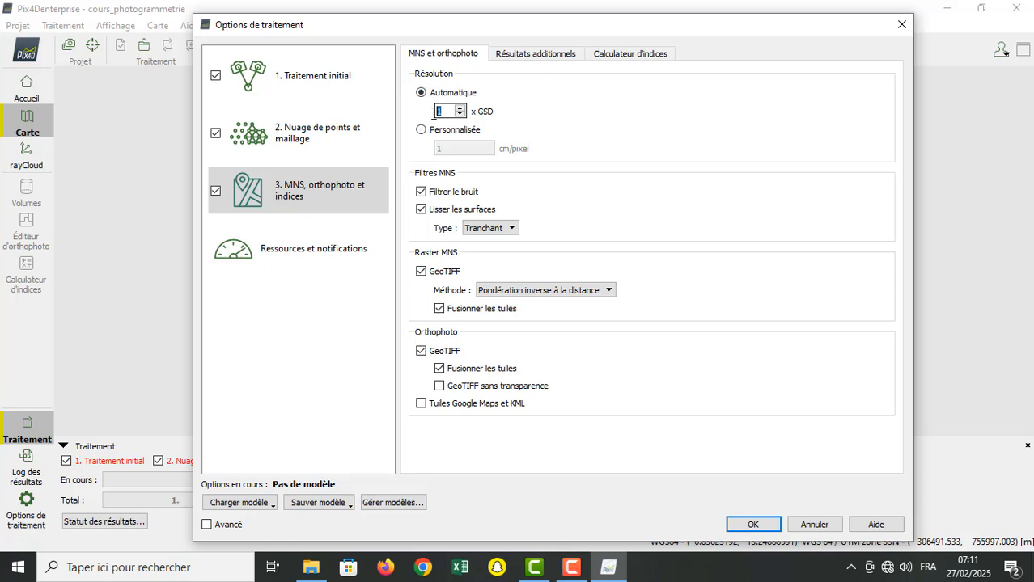
Step: Show the additional results settings, try the XYZ export of the MNS grid, check its separator choices, and turn it off
{"action": "left_click", "coordinate": [533, 52]}
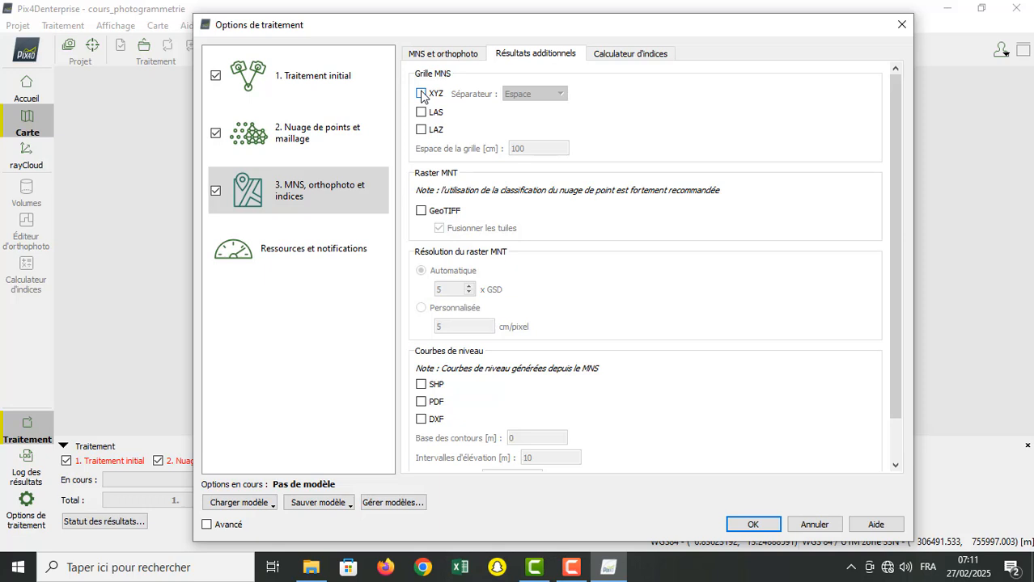
{"action": "left_click", "coordinate": [420, 94]}
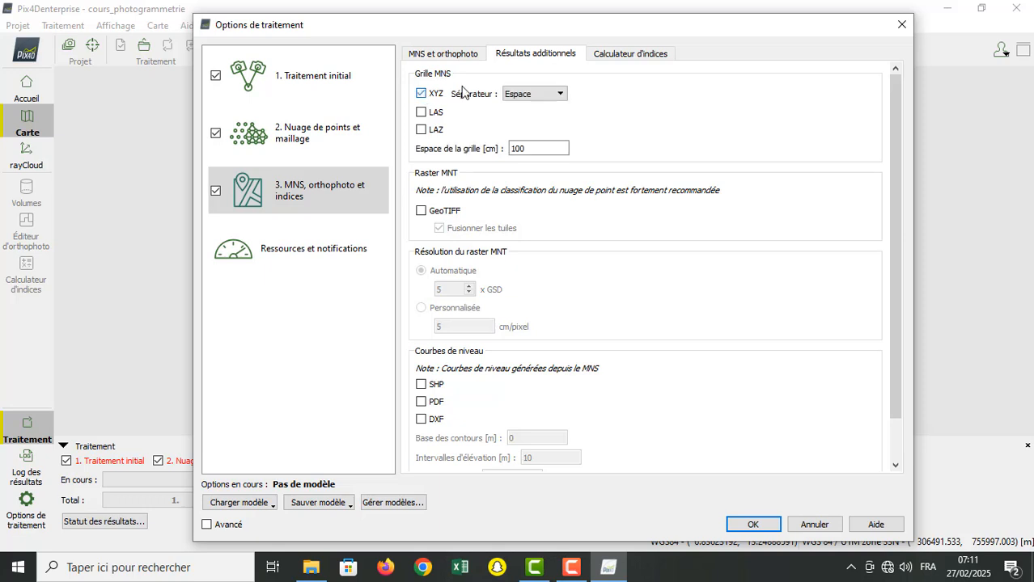
{"action": "left_click", "coordinate": [556, 99]}
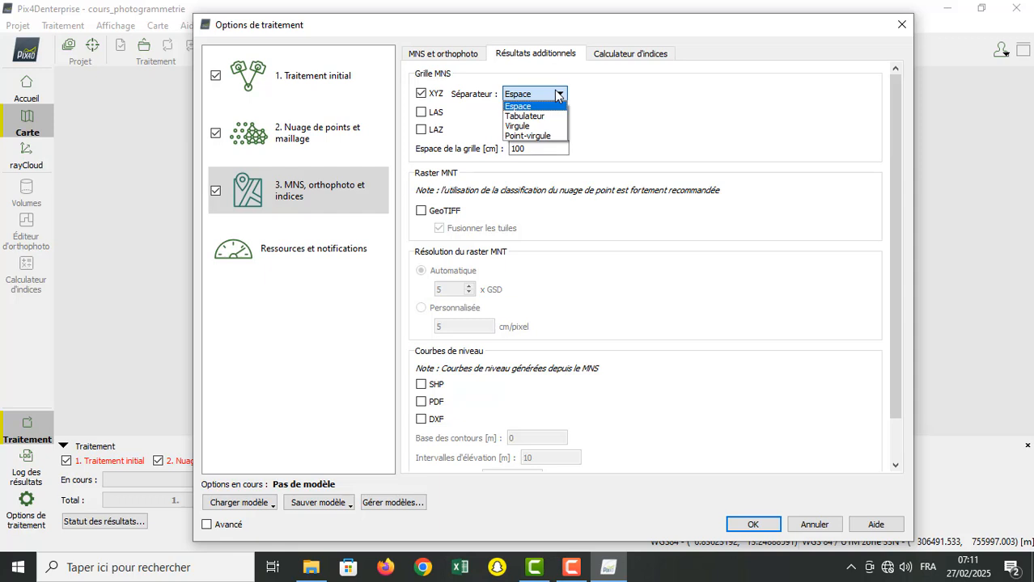
{"action": "left_click", "coordinate": [556, 97]}
{"action": "left_click", "coordinate": [421, 94]}
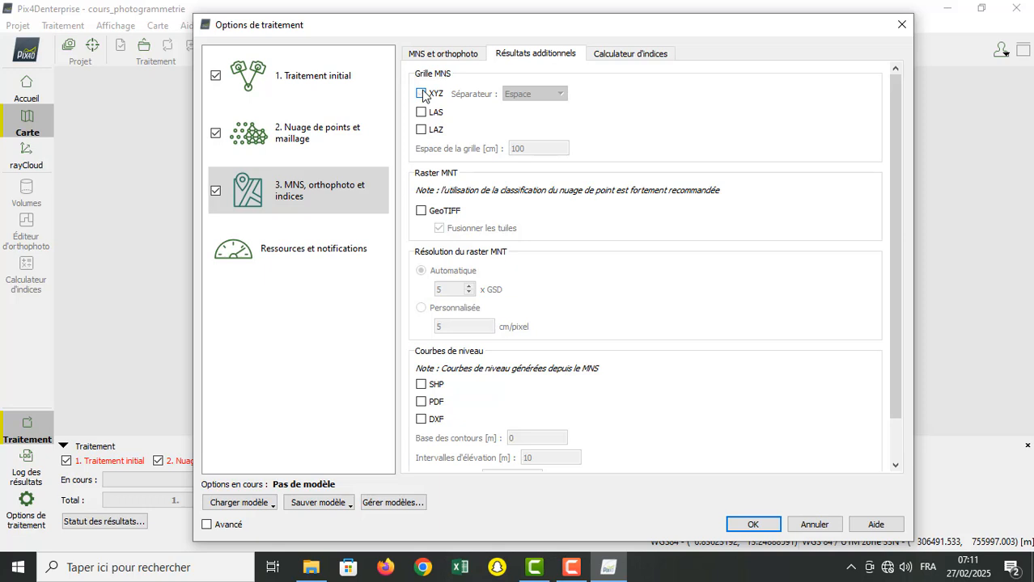
Step: Try the LAS, LAZ and XYZ formats for the MNS grid, examine the grid spacing, and leave all three formats off
{"action": "left_click", "coordinate": [421, 112]}
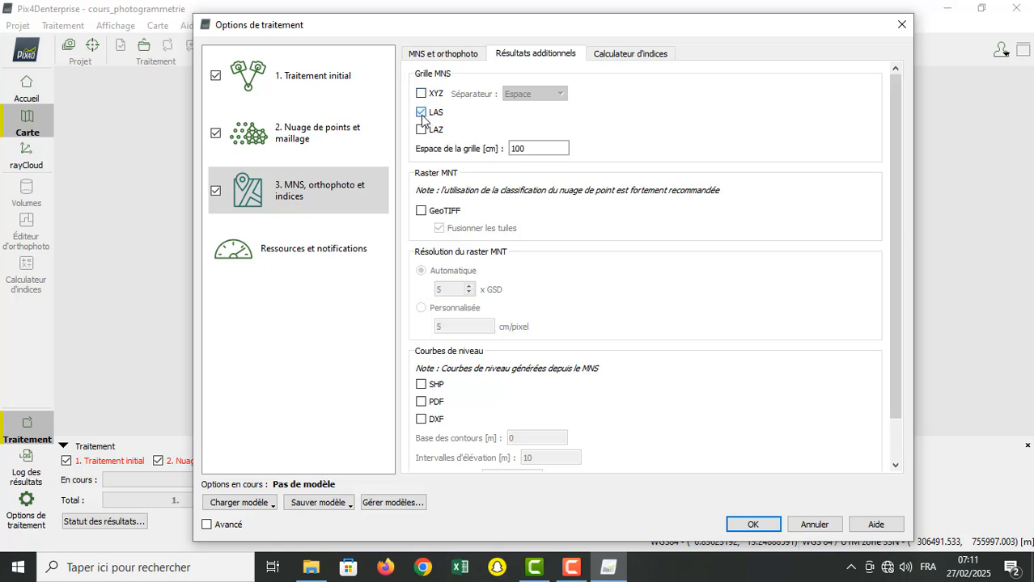
{"action": "left_click", "coordinate": [421, 129]}
{"action": "left_click", "coordinate": [421, 131]}
{"action": "left_click", "coordinate": [421, 131]}
{"action": "left_click", "coordinate": [541, 150]}
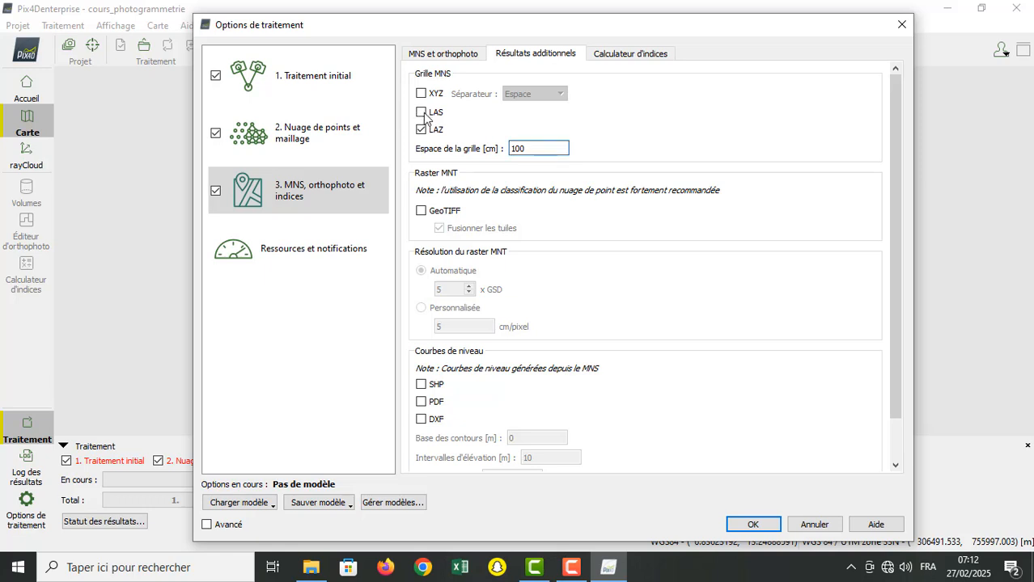
{"action": "left_click_drag", "start_coordinate": [544, 149], "coordinate": [515, 153]}
{"action": "left_click", "coordinate": [530, 152]}
{"action": "left_click", "coordinate": [422, 95]}
{"action": "left_click", "coordinate": [422, 94]}
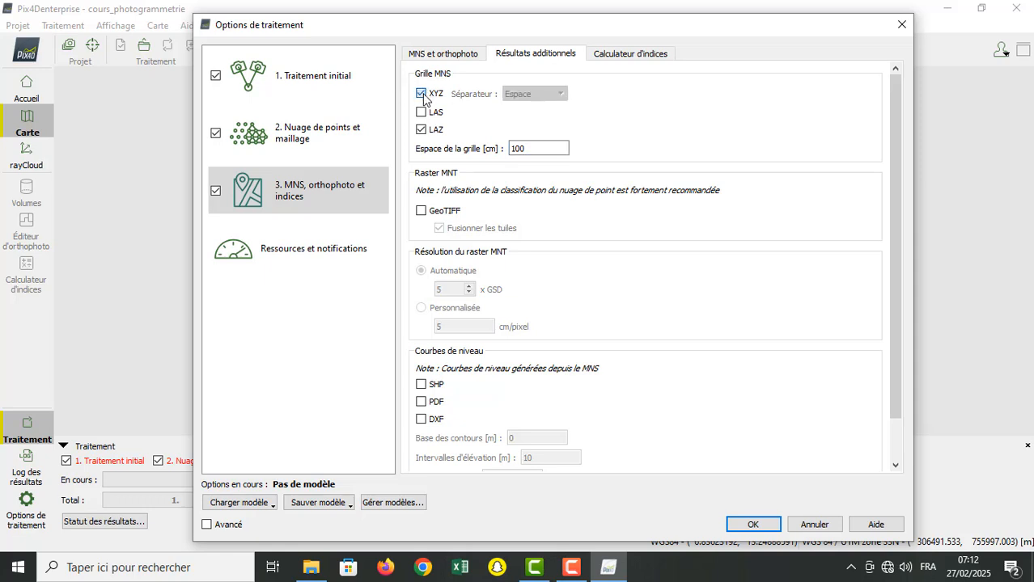
{"action": "left_click", "coordinate": [421, 131]}
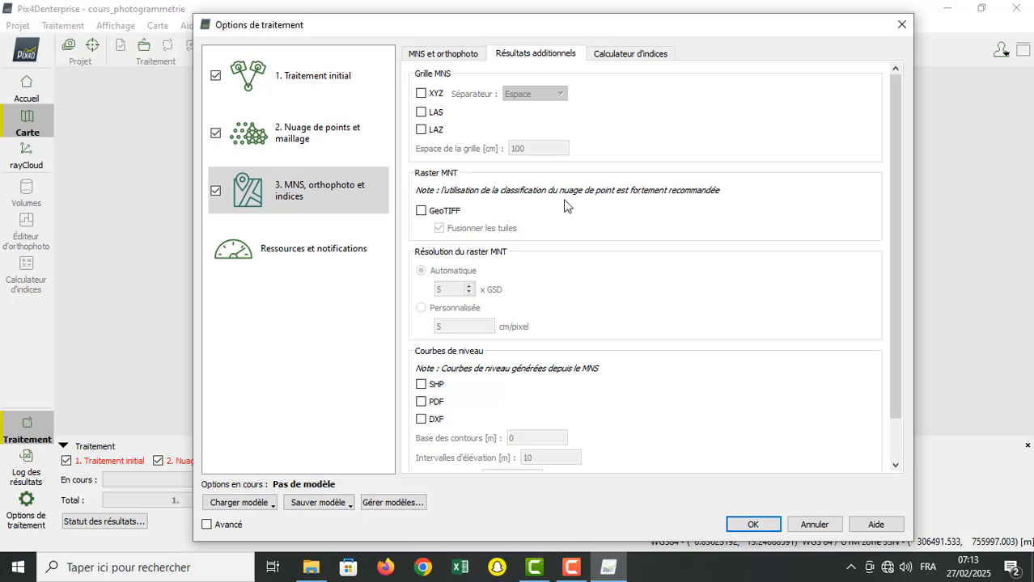
Step: Enable the GeoTIFF output of the MNT raster and set its automatic resolution to 5 x GSD after trying other multipliers
{"action": "left_click", "coordinate": [421, 212]}
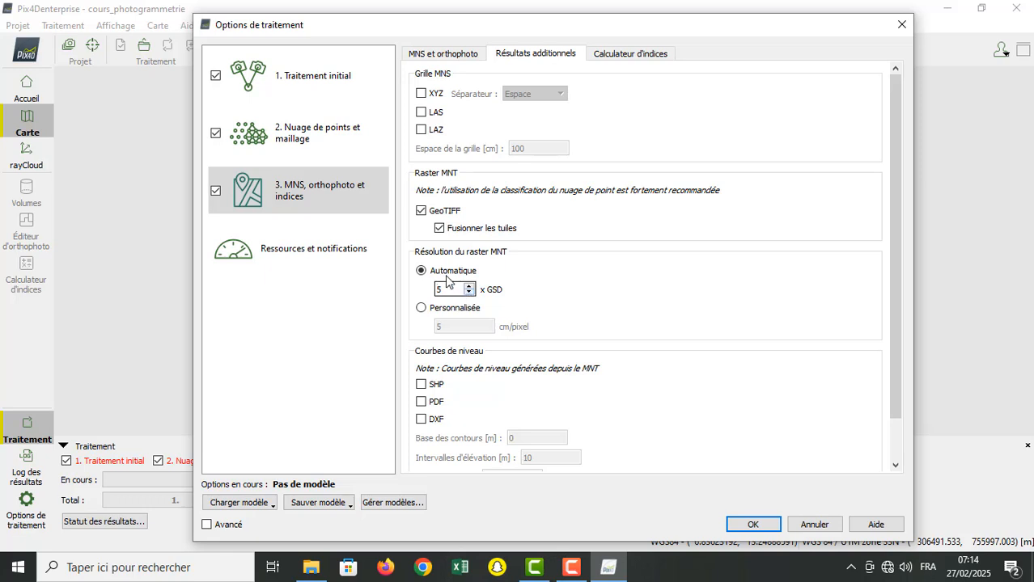
{"action": "left_click", "coordinate": [470, 287]}
{"action": "left_click", "coordinate": [470, 286]}
{"action": "type", "text": "4444"}
{"action": "key", "text": "BackSpace"}
{"action": "key", "text": "BackSpace"}
{"action": "key", "text": "BackSpace"}
{"action": "type", "text": "4"}
{"action": "left_click", "coordinate": [468, 292]}
{"action": "type", "text": "43"}
{"action": "left_click_drag", "start_coordinate": [457, 293], "coordinate": [409, 288]}
{"action": "type", "text": "5"}
Step: Enable the SHP export of the contour lines, leaving PDF and DXF off after trying them
{"action": "left_click", "coordinate": [421, 386]}
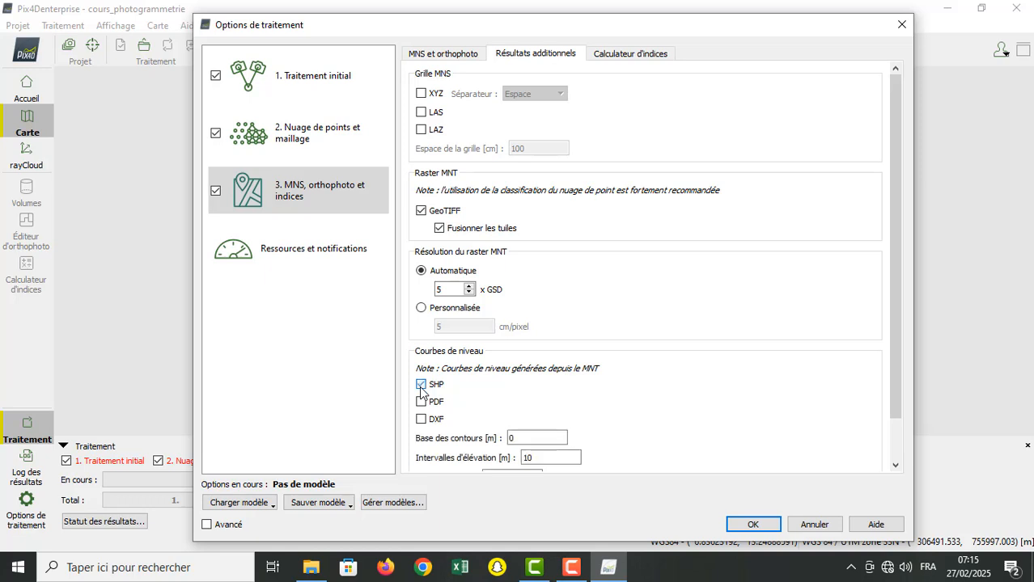
{"action": "left_click", "coordinate": [421, 402]}
{"action": "left_click", "coordinate": [421, 419]}
{"action": "left_click", "coordinate": [421, 419]}
{"action": "left_click", "coordinate": [420, 402]}
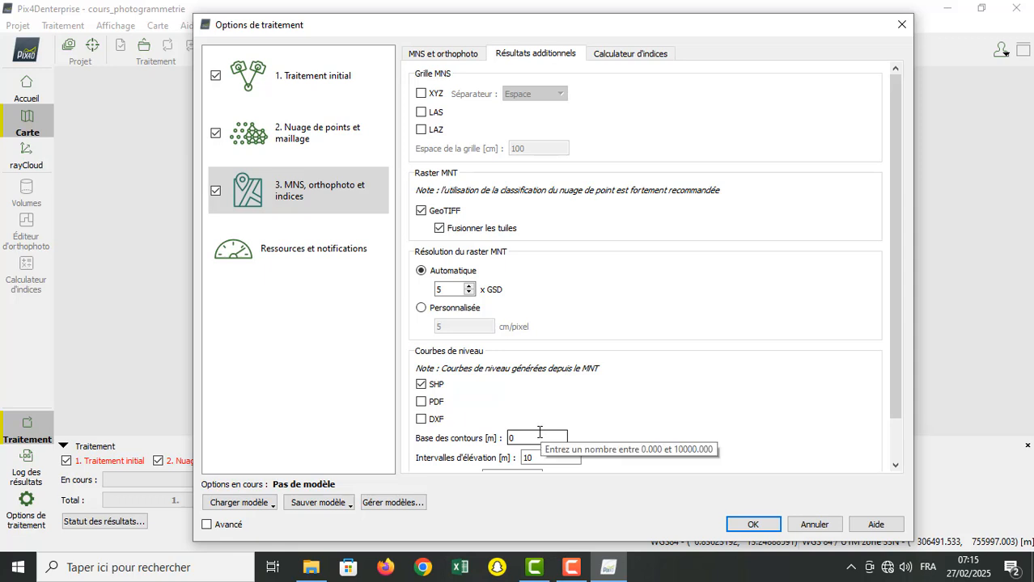
Step: Try contour base values of 20 m and 100 m for the contour lines and restore the base to 0 m
{"action": "left_click_drag", "start_coordinate": [529, 435], "coordinate": [474, 436]}
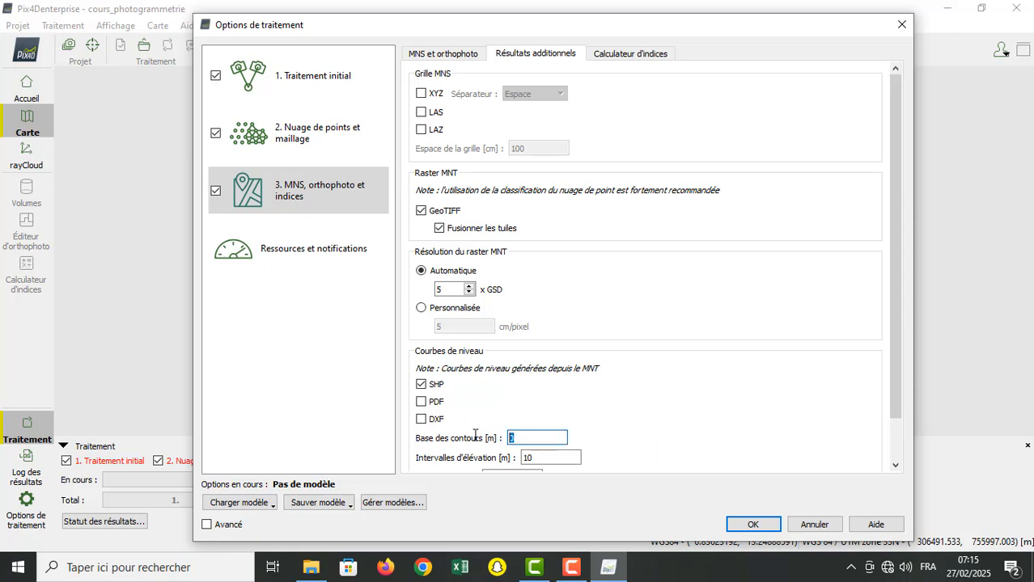
{"action": "type", "text": "20"}
{"action": "key", "text": "BackSpace"}
{"action": "key", "text": "BackSpace"}
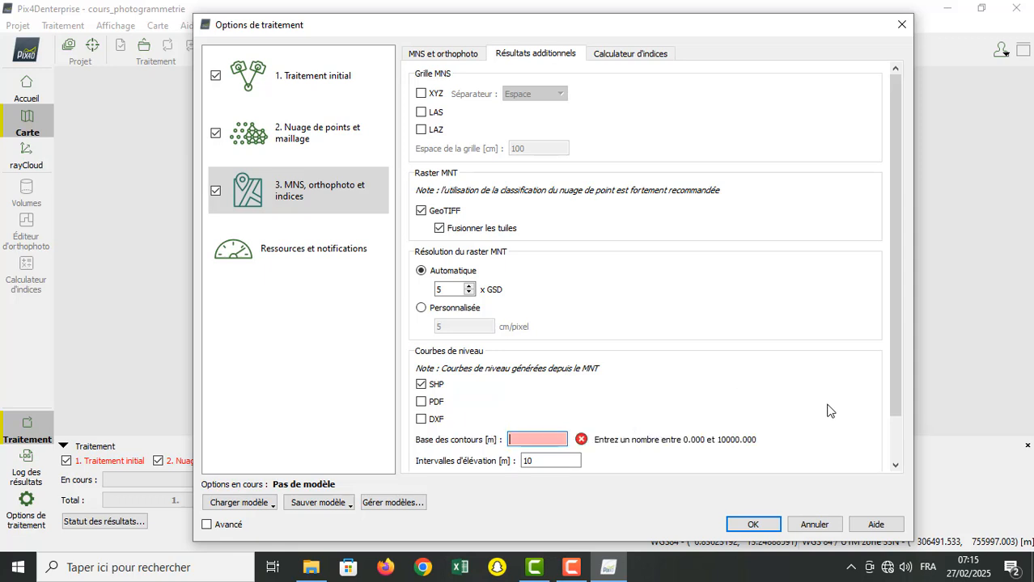
{"action": "type", "text": "100"}
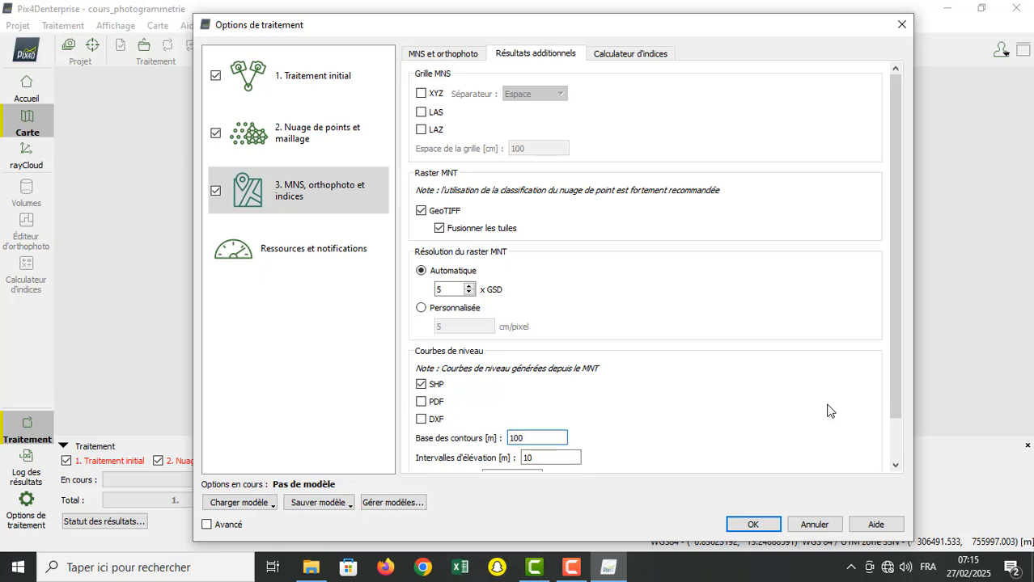
{"action": "key", "text": "BackSpace"}
{"action": "key", "text": "BackSpace"}
{"action": "key", "text": "BackSpace"}
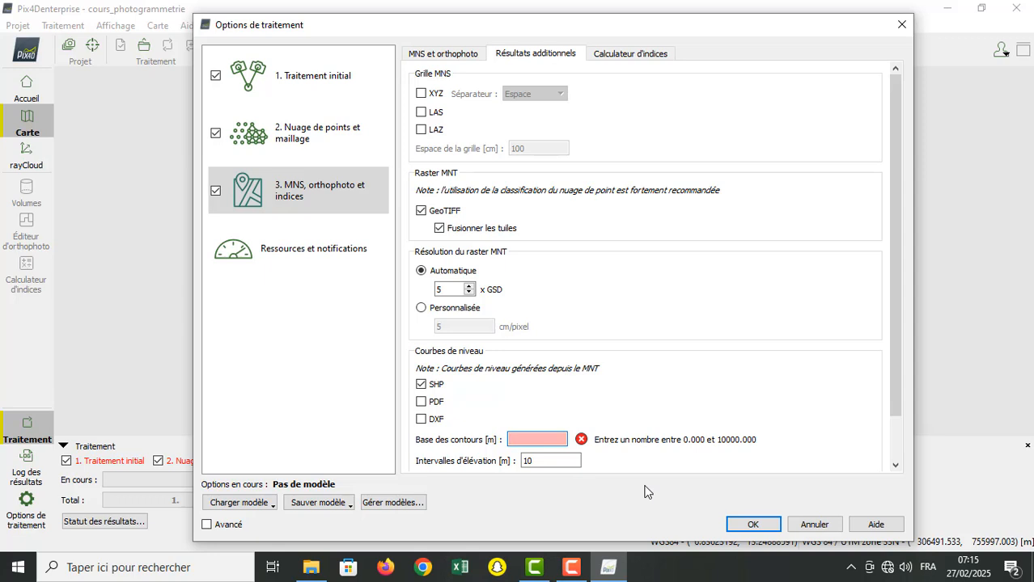
{"action": "type", "text": "20"}
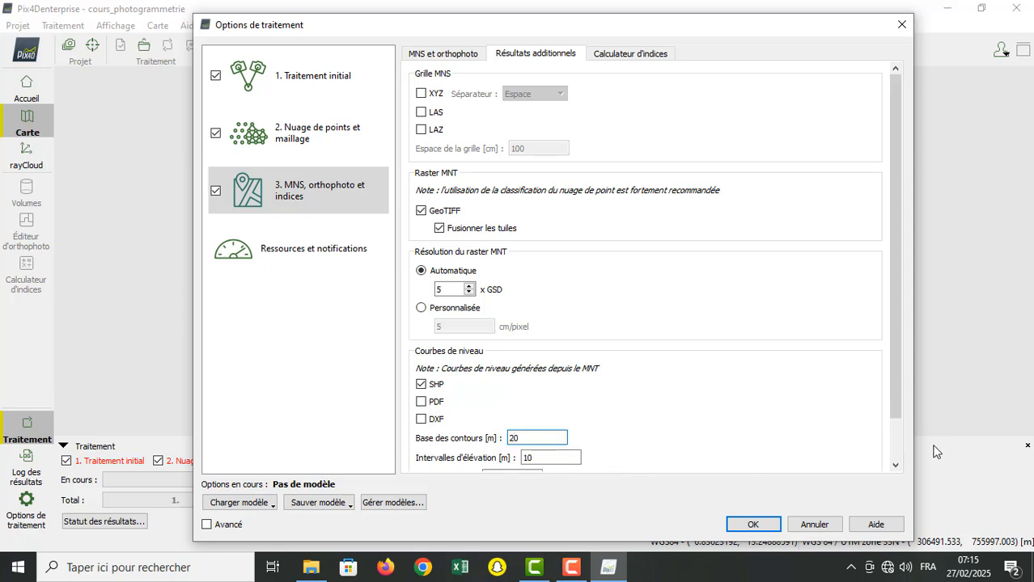
{"action": "left_click_drag", "start_coordinate": [895, 383], "coordinate": [892, 462]}
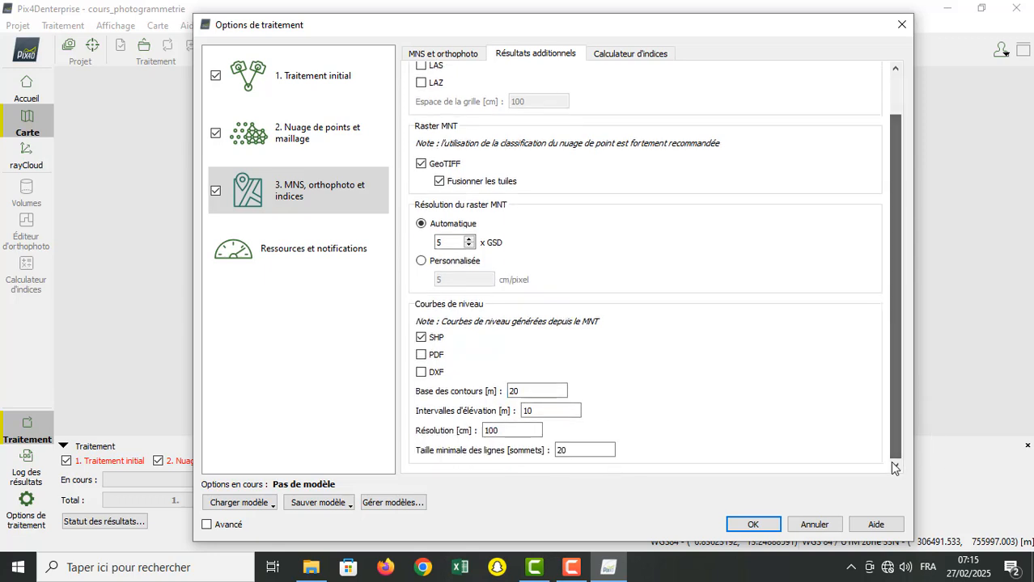
{"action": "left_click", "coordinate": [532, 392]}
{"action": "double_click", "coordinate": [531, 393]}
{"action": "type", "text": "0"}
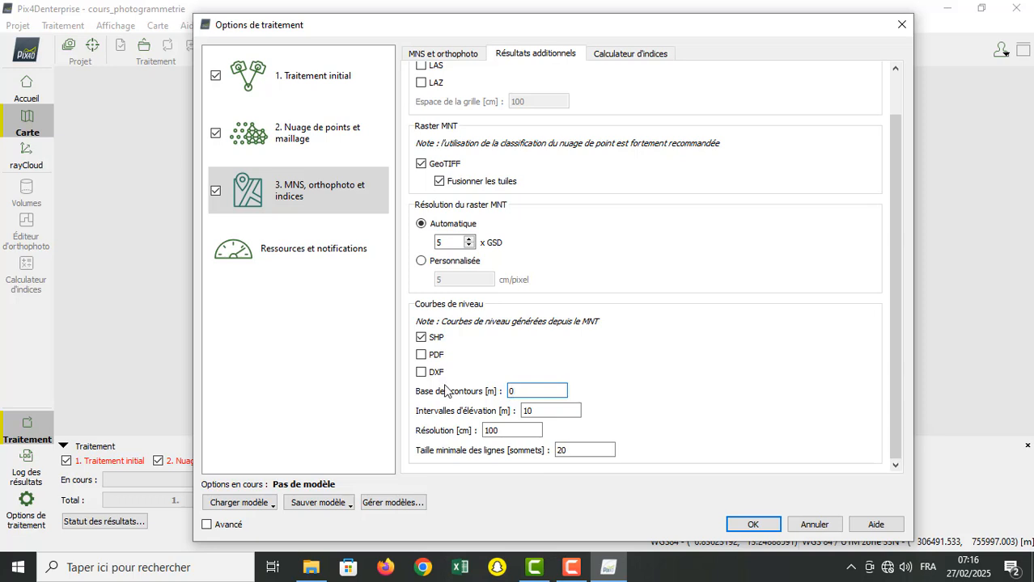
Step: Try elevation intervals of 20 m and 100 m for the contour lines
{"action": "left_click", "coordinate": [534, 411]}
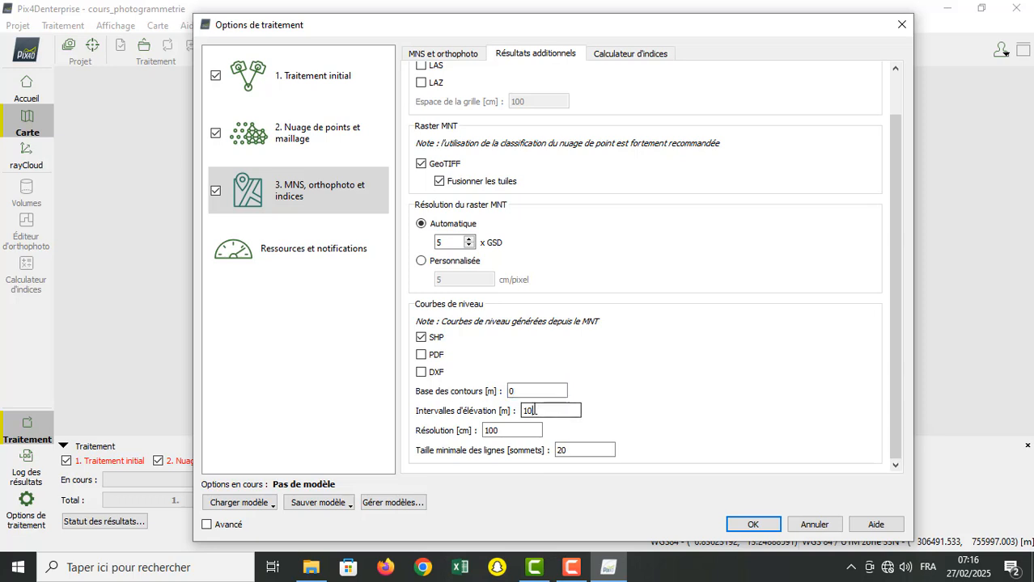
{"action": "left_click_drag", "start_coordinate": [534, 411], "coordinate": [508, 419]}
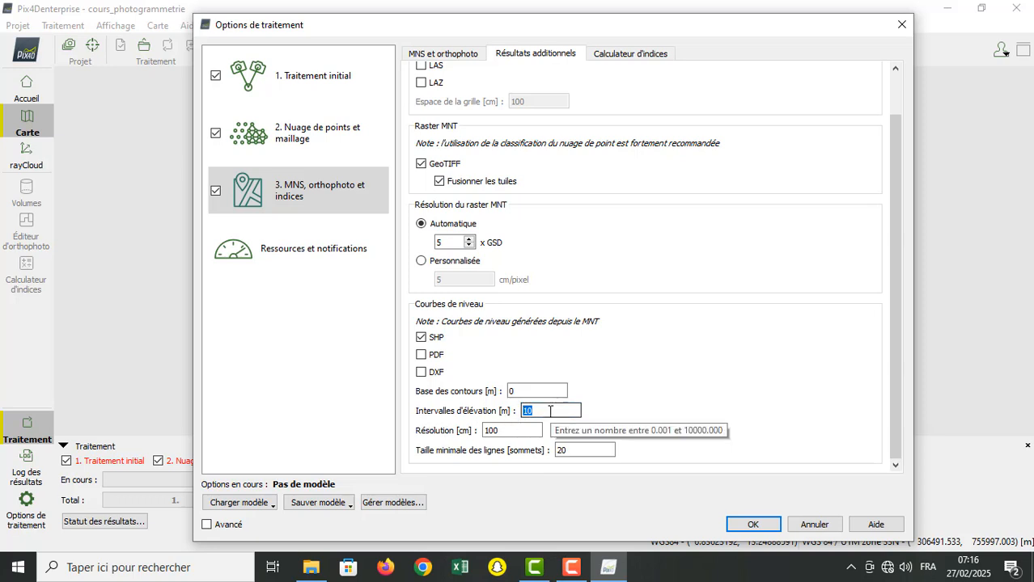
{"action": "type", "text": "20"}
{"action": "key", "text": "BackSpace"}
{"action": "key", "text": "BackSpace"}
{"action": "type", "text": "100"}
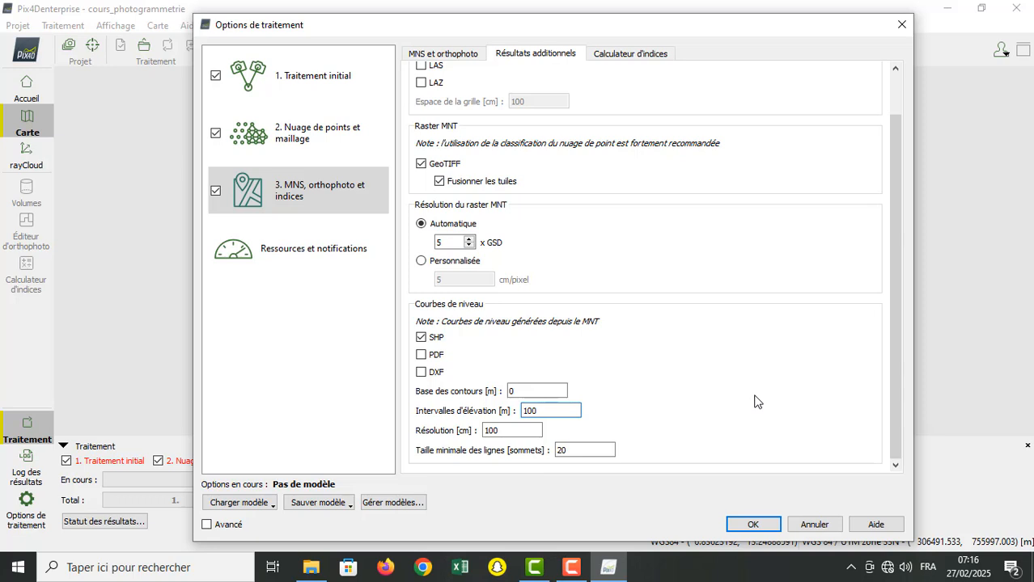
Step: Try a contour base of 5 m for the contour lines and restore the base to 0 m
{"action": "left_click_drag", "start_coordinate": [522, 393], "coordinate": [441, 386]}
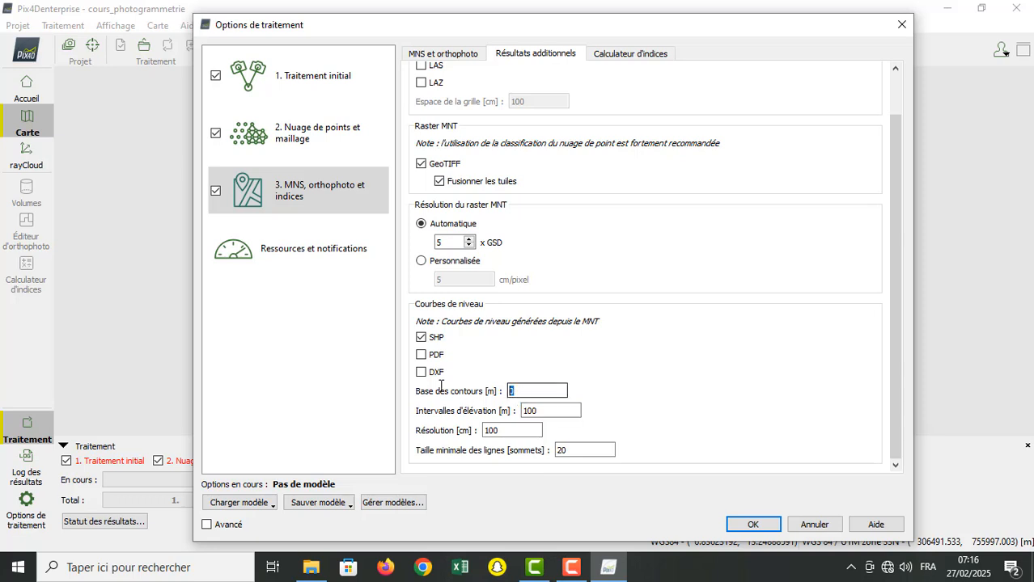
{"action": "type", "text": "5"}
{"action": "left_click", "coordinate": [549, 411]}
{"action": "left_click_drag", "start_coordinate": [520, 392], "coordinate": [472, 401]}
{"action": "type", "text": "0"}
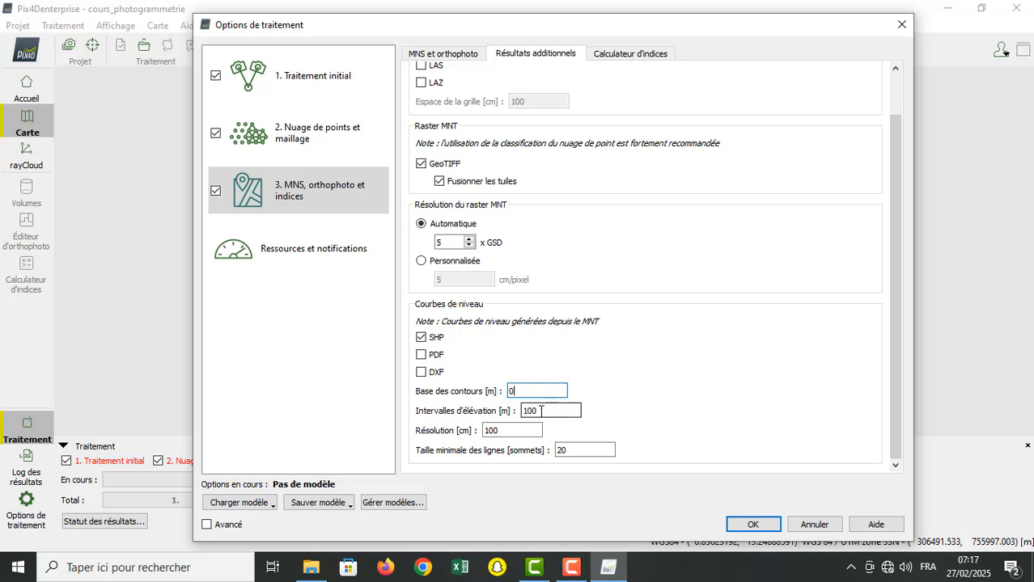
Step: Set the elevation interval of the contour lines to 20 m and open the index calculator options
{"action": "left_click_drag", "start_coordinate": [541, 411], "coordinate": [512, 410]}
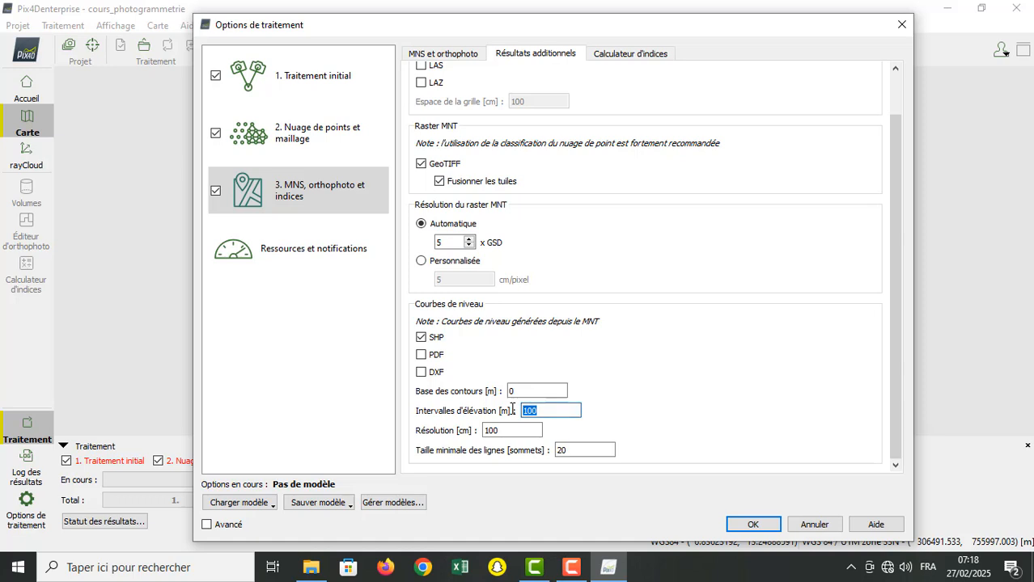
{"action": "type", "text": "20"}
{"action": "left_click", "coordinate": [511, 434]}
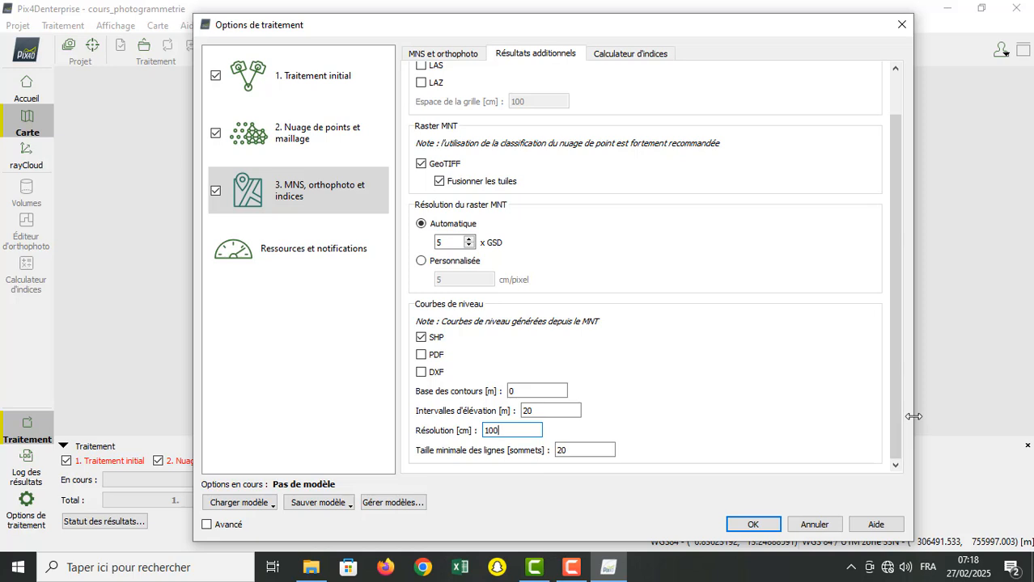
{"action": "left_click_drag", "start_coordinate": [895, 412], "coordinate": [895, 458]}
{"action": "left_click", "coordinate": [646, 55]}
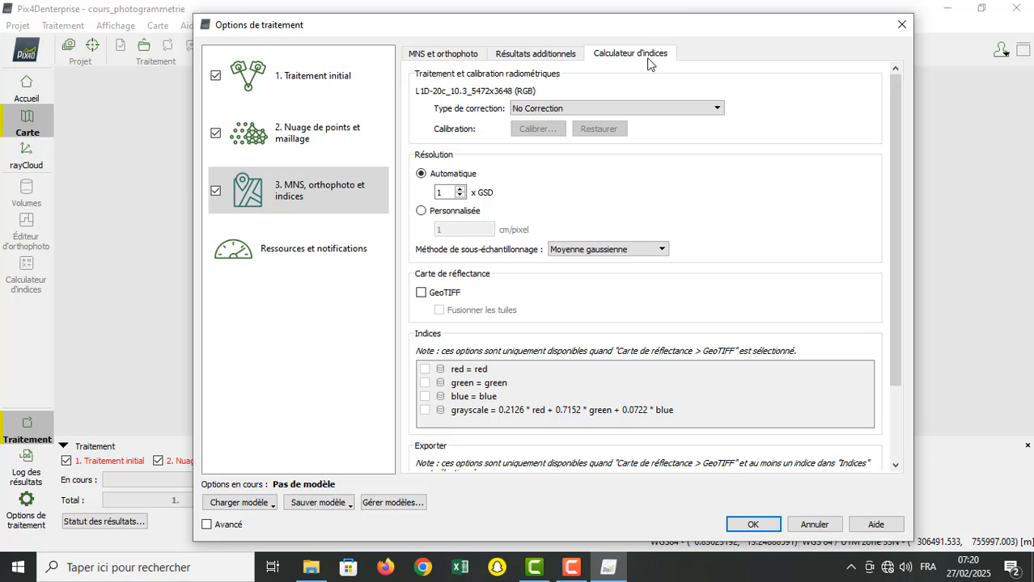
Step: Review the radiometric correction types for the indices and try enabling the GeoTIFF reflectance map
{"action": "left_click", "coordinate": [701, 109]}
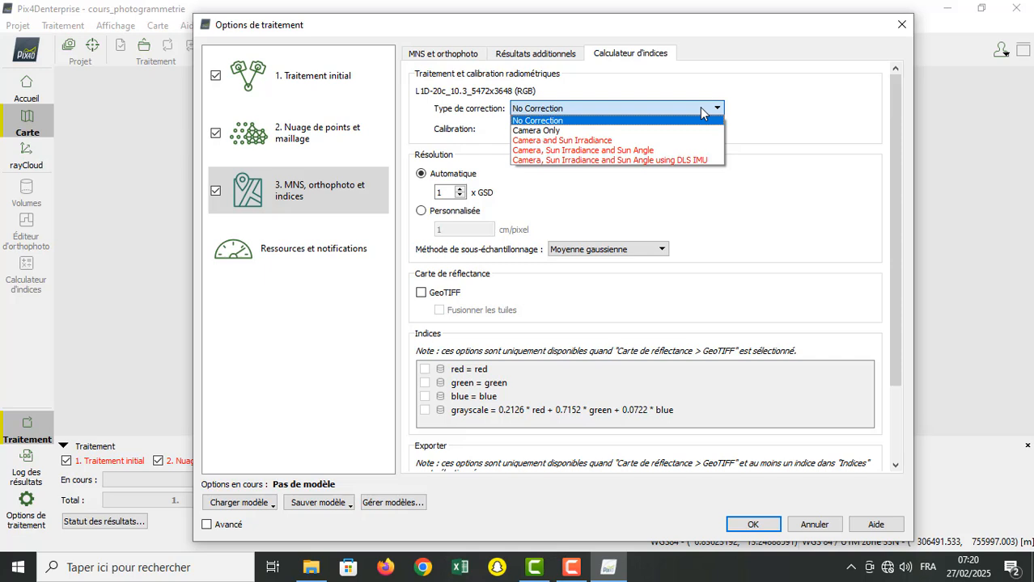
{"action": "left_click", "coordinate": [700, 110]}
{"action": "left_click", "coordinate": [701, 111]}
{"action": "left_click", "coordinate": [699, 107]}
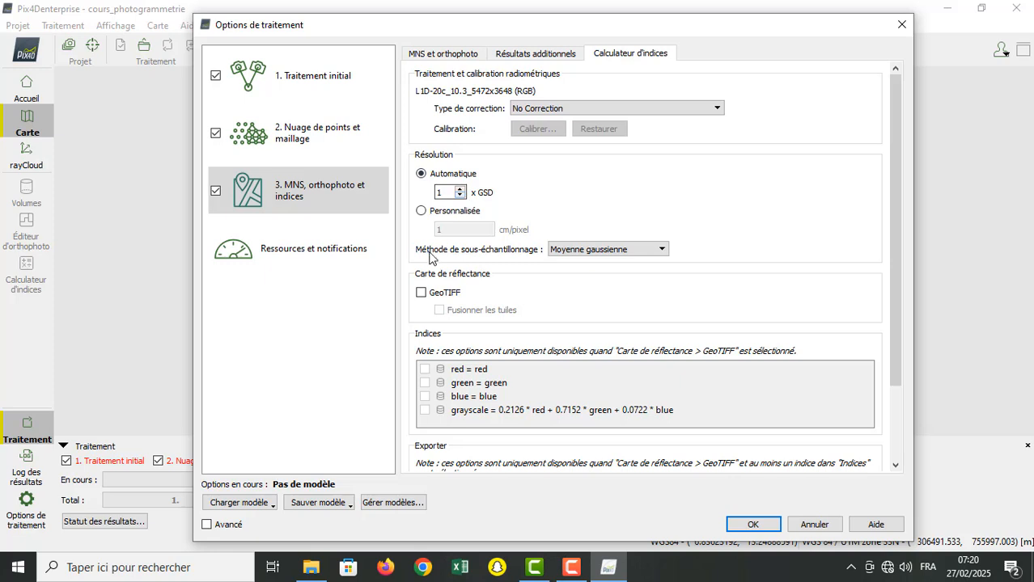
{"action": "left_click", "coordinate": [422, 295]}
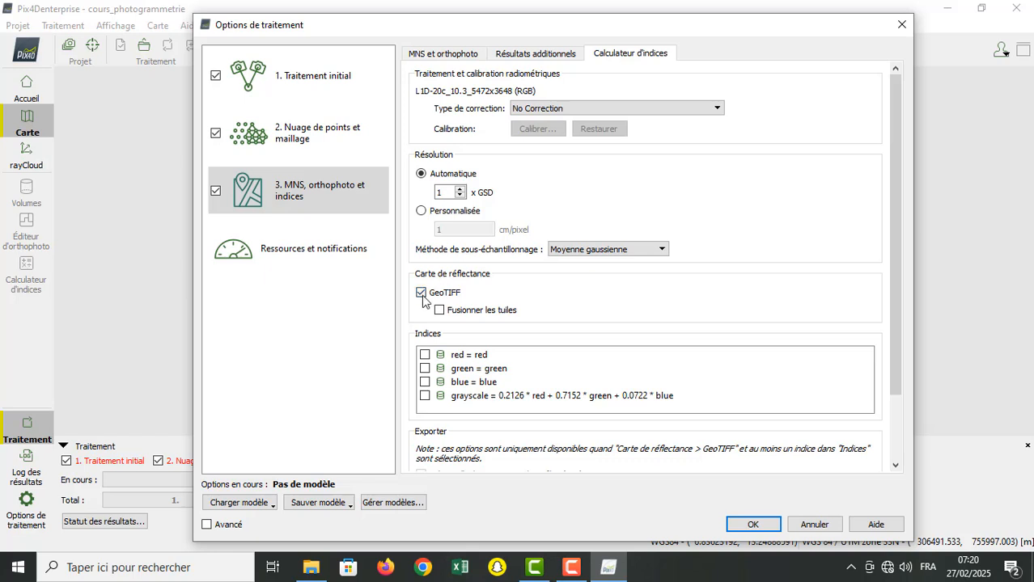
{"action": "left_click", "coordinate": [422, 295]}
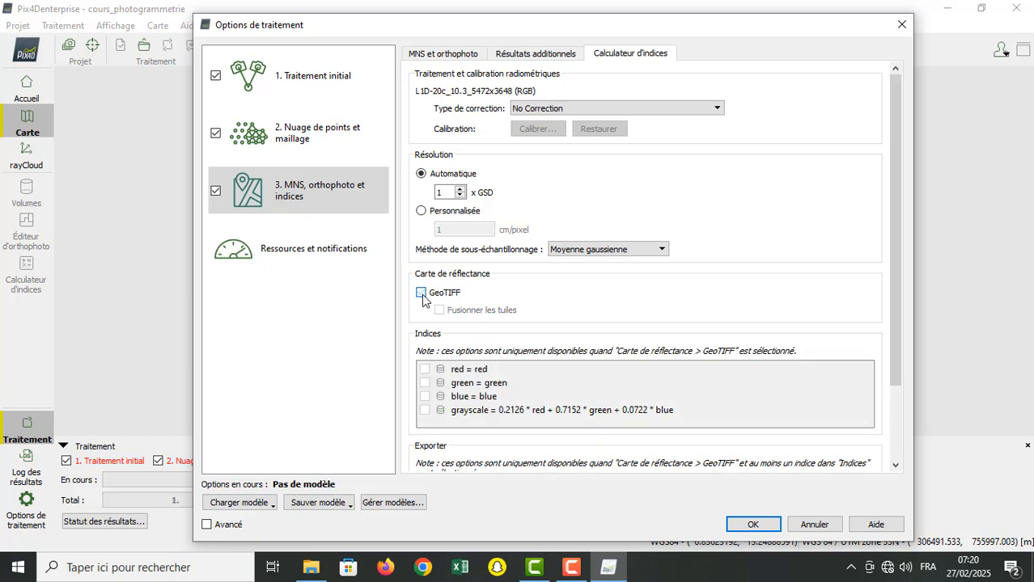
Step: Review the additional results, index calculator, and MNS and orthophoto settings of the third processing stage
{"action": "left_click", "coordinate": [539, 53]}
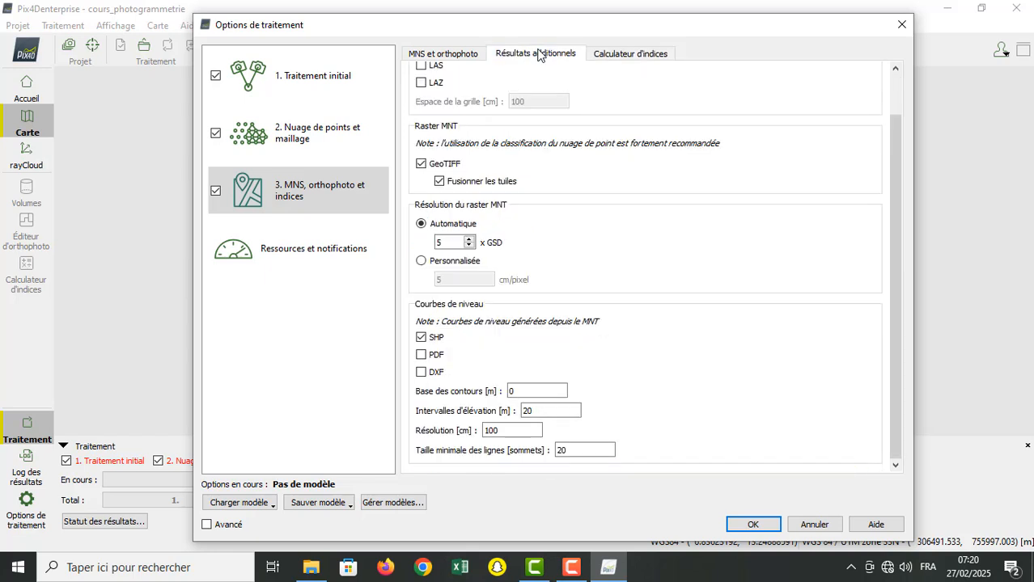
{"action": "left_click", "coordinate": [660, 55]}
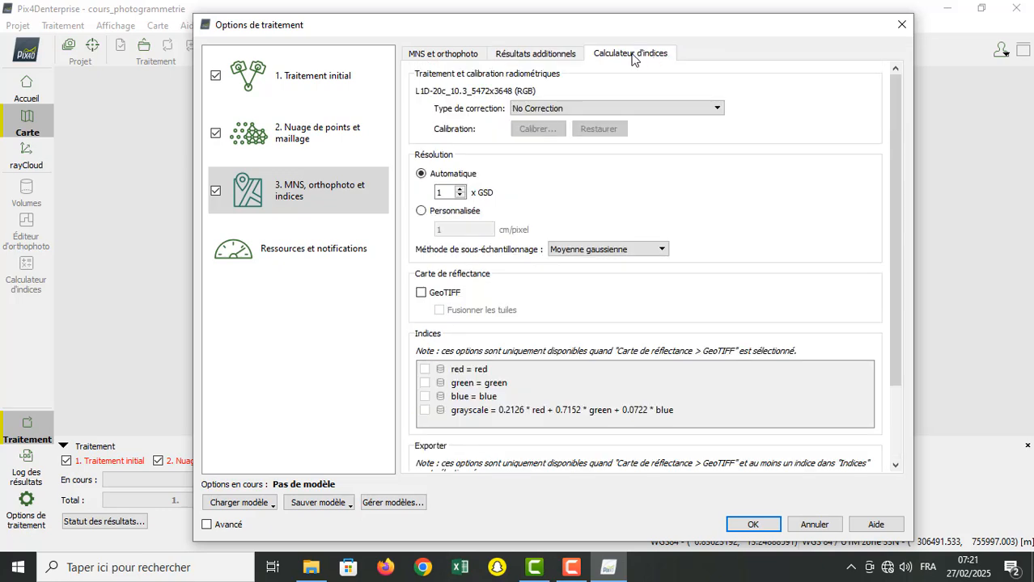
{"action": "left_click", "coordinate": [535, 56]}
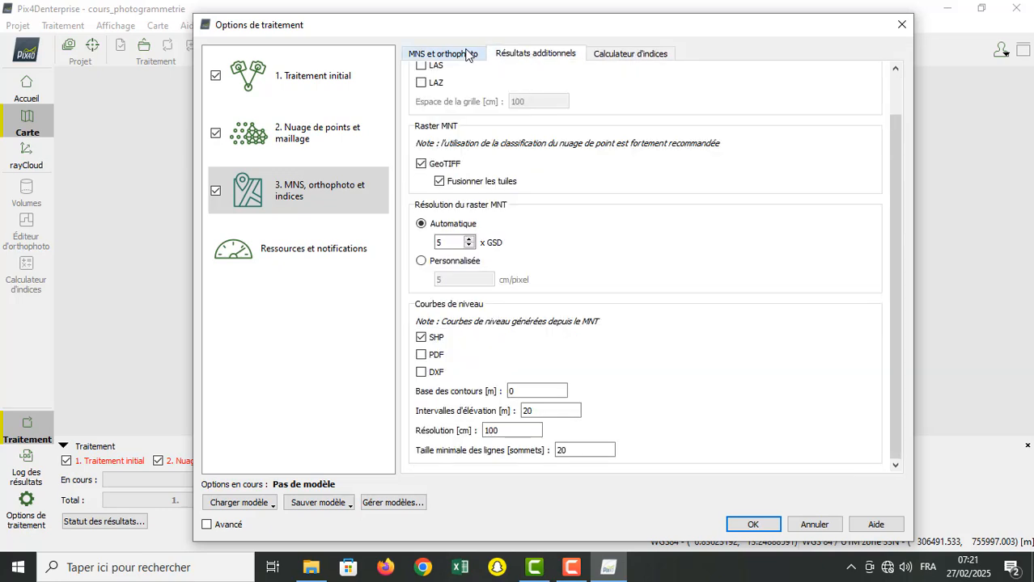
{"action": "left_click", "coordinate": [472, 54]}
{"action": "left_click", "coordinate": [534, 59]}
{"action": "left_click", "coordinate": [445, 58]}
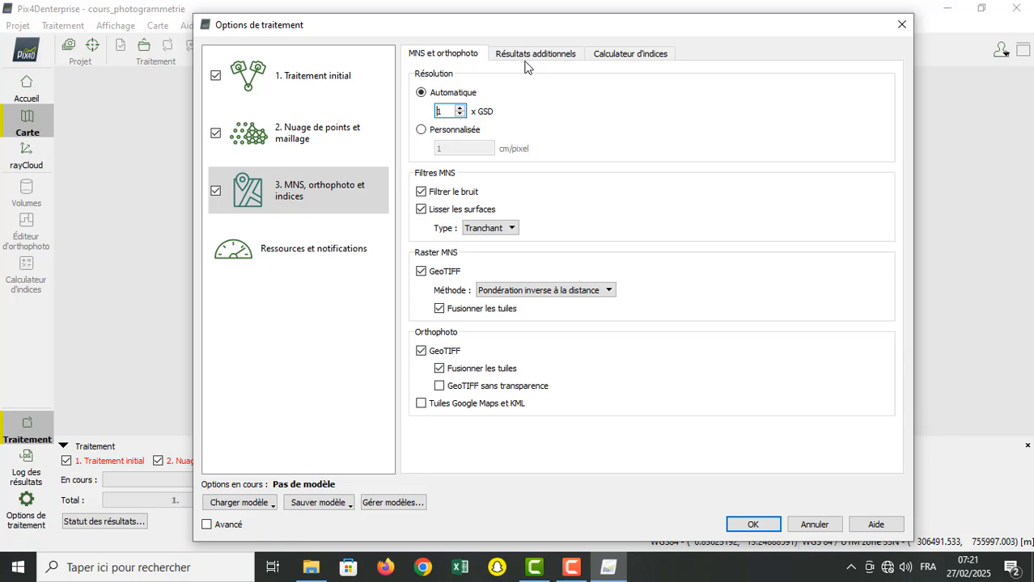
Step: Try limiting the CPU threads to 4 in the resources and notifications options, restoring 8 threads and keeping RAM at 8 GB
{"action": "left_click_drag", "start_coordinate": [518, 28], "coordinate": [382, 26]}
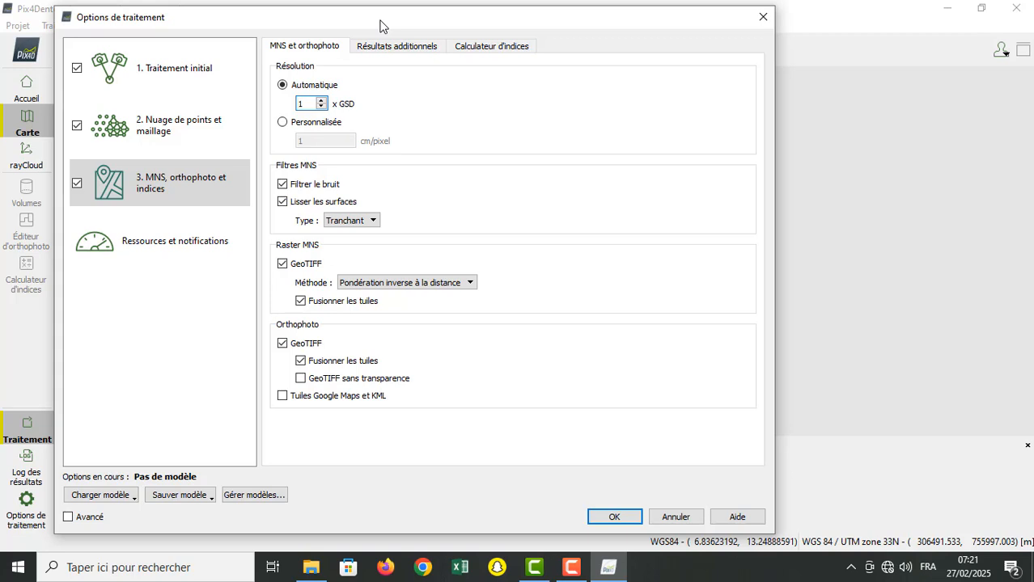
{"action": "left_click", "coordinate": [200, 247]}
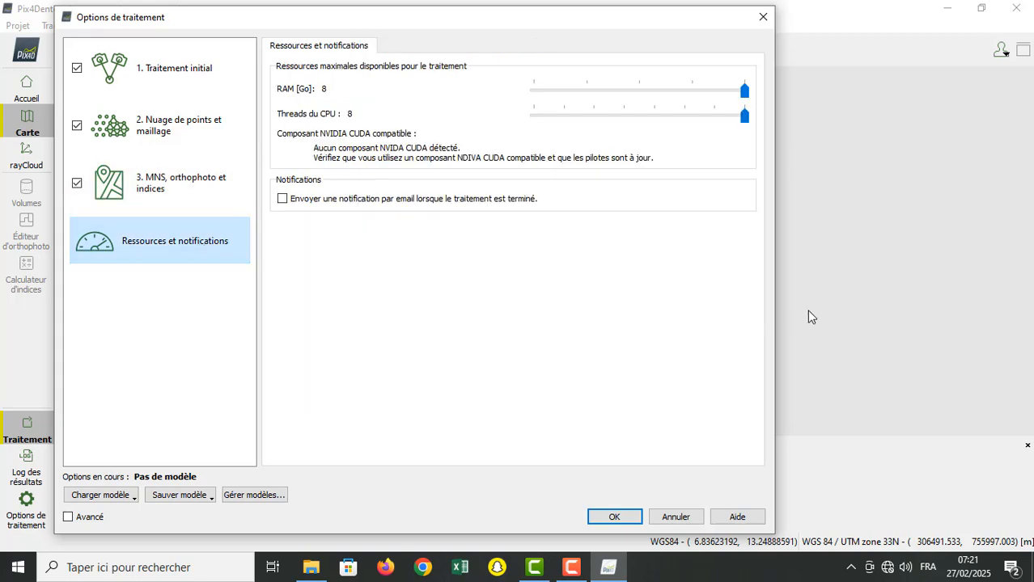
{"action": "left_click_drag", "start_coordinate": [954, 332], "coordinate": [954, 332]}
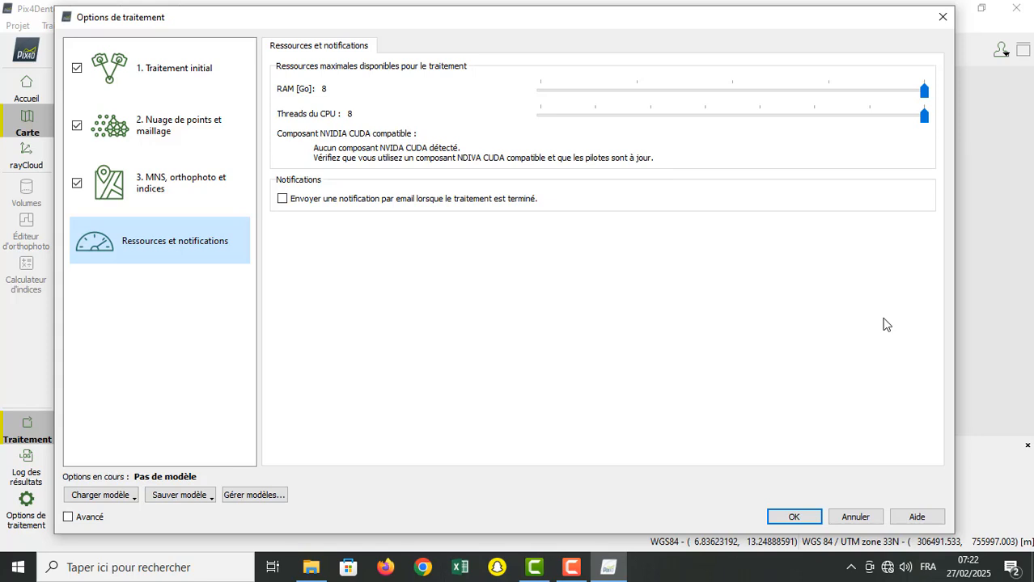
{"action": "left_click_drag", "start_coordinate": [927, 120], "coordinate": [729, 160]}
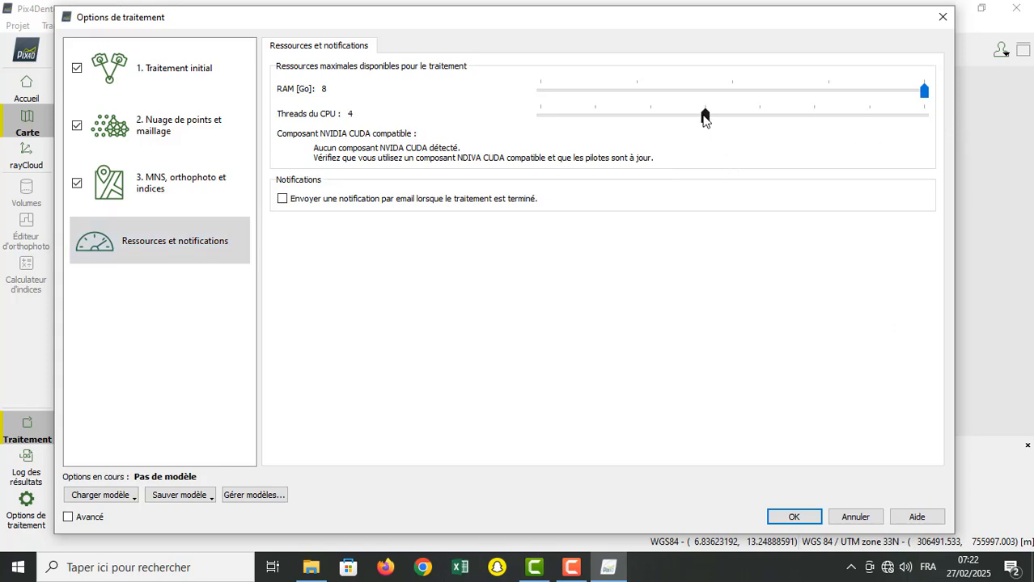
{"action": "left_click_drag", "start_coordinate": [704, 114], "coordinate": [939, 168]}
{"action": "left_click_drag", "start_coordinate": [925, 92], "coordinate": [953, 197]}
Step: Apply the processing options and start processing the project with all three stages enabled
{"action": "left_click", "coordinate": [806, 516]}
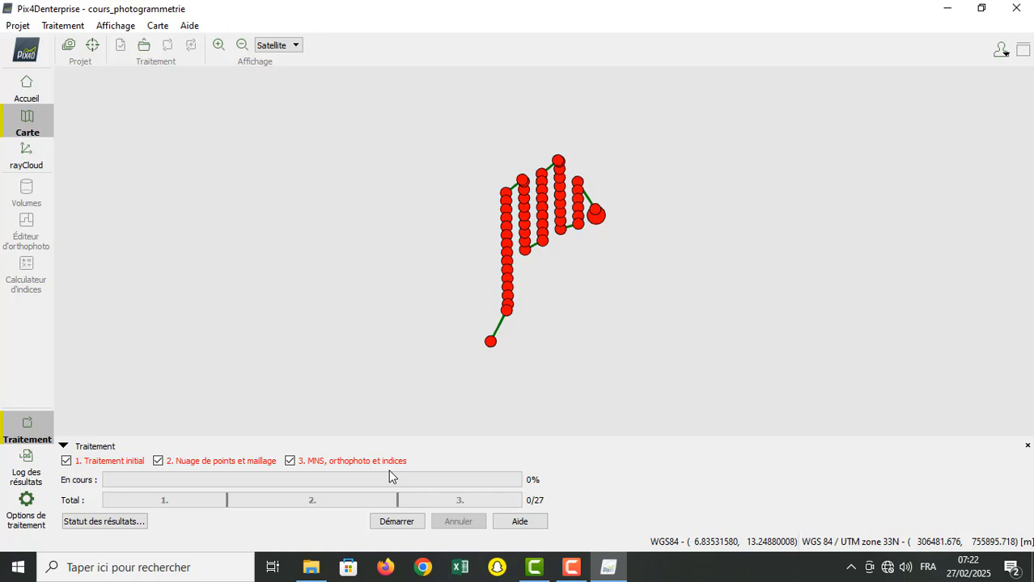
{"action": "left_click", "coordinate": [406, 527]}
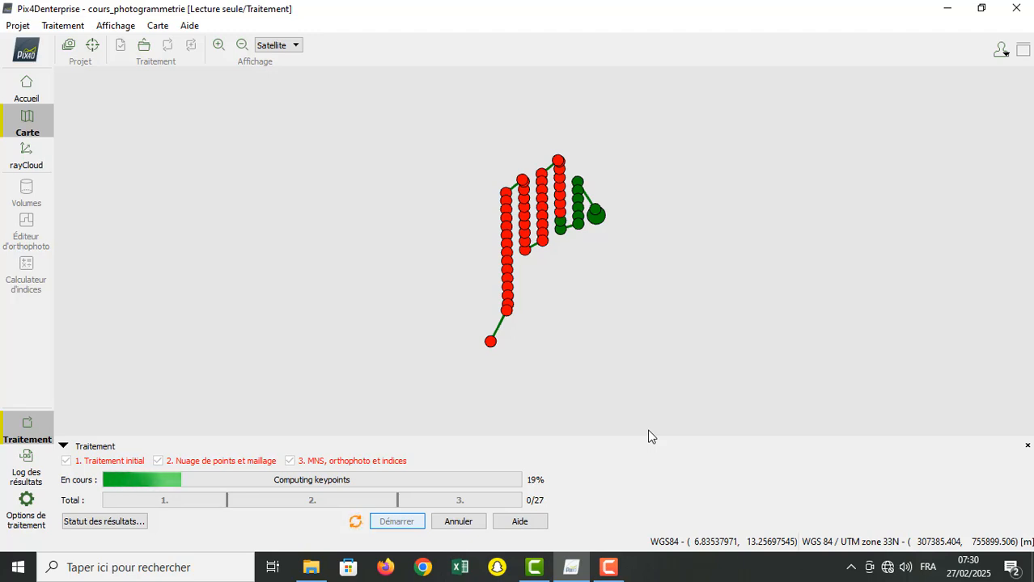
Step: Show the results log and look through its processing messages
{"action": "left_click", "coordinate": [25, 473]}
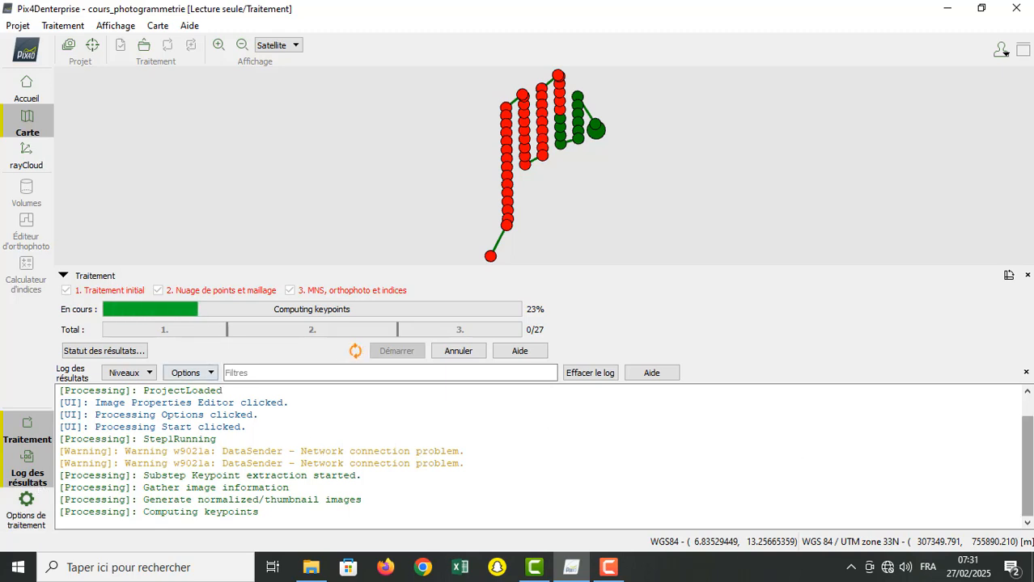
{"action": "left_click_drag", "start_coordinate": [1028, 458], "coordinate": [1028, 509]}
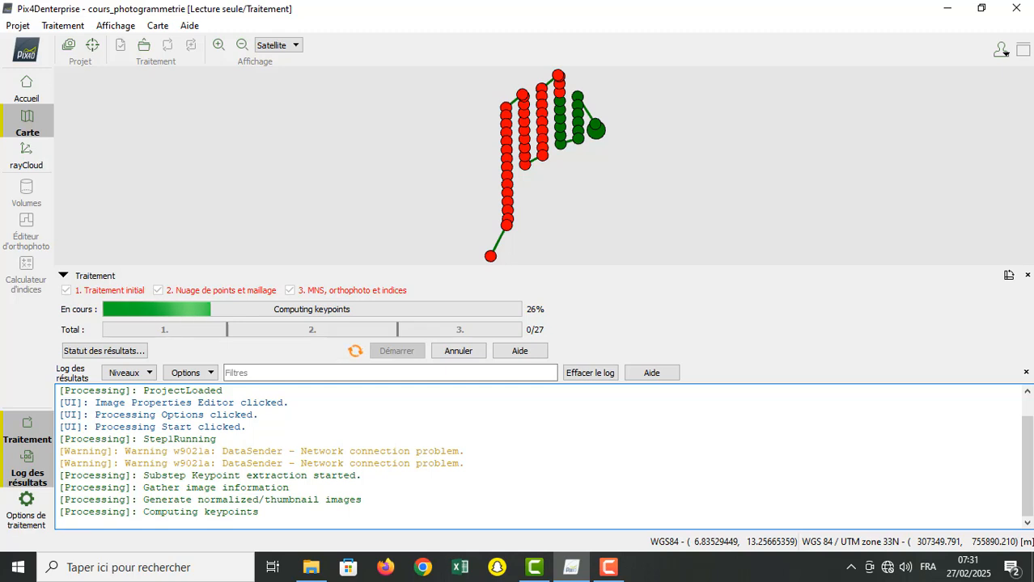
{"action": "left_click_drag", "start_coordinate": [1029, 446], "coordinate": [1028, 427]}
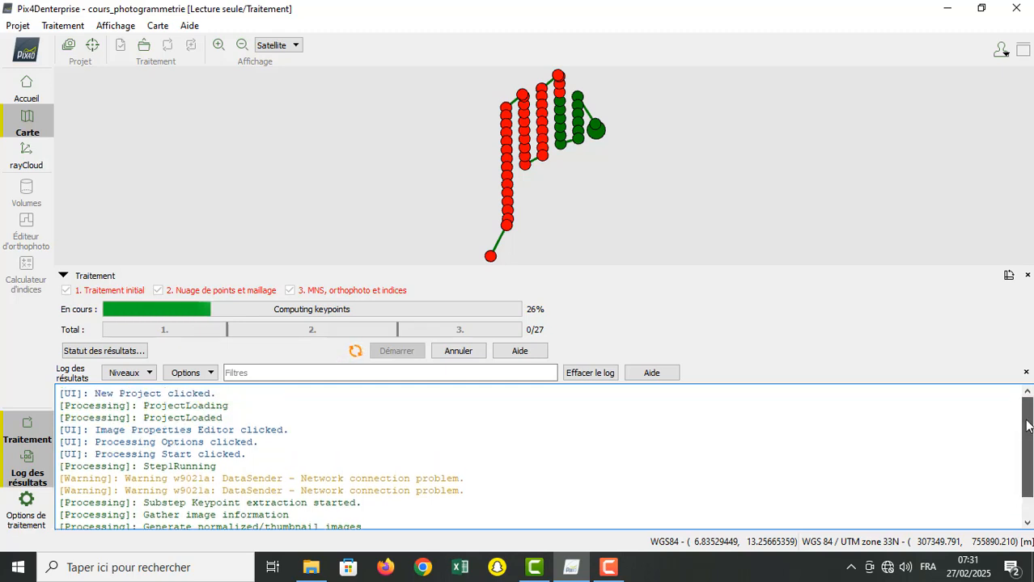
{"action": "left_click", "coordinate": [1025, 521]}
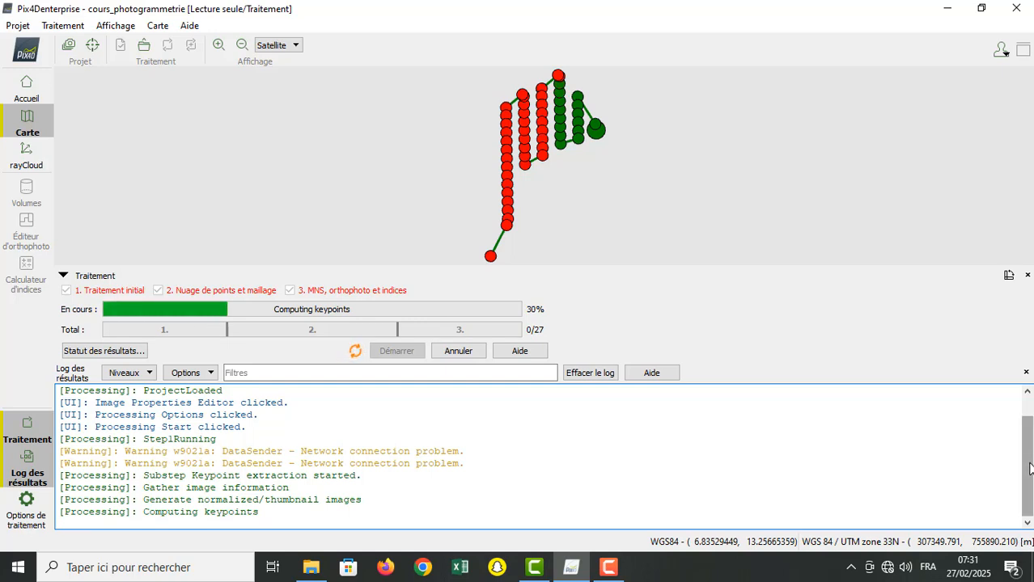
{"action": "left_click_drag", "start_coordinate": [1029, 469], "coordinate": [1030, 437]}
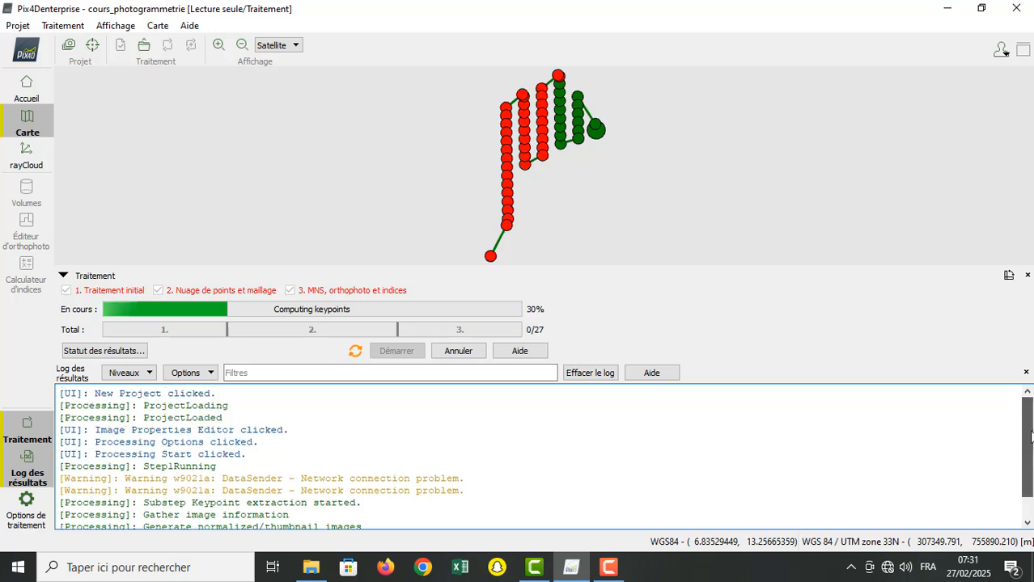
{"action": "left_click", "coordinate": [607, 577]}
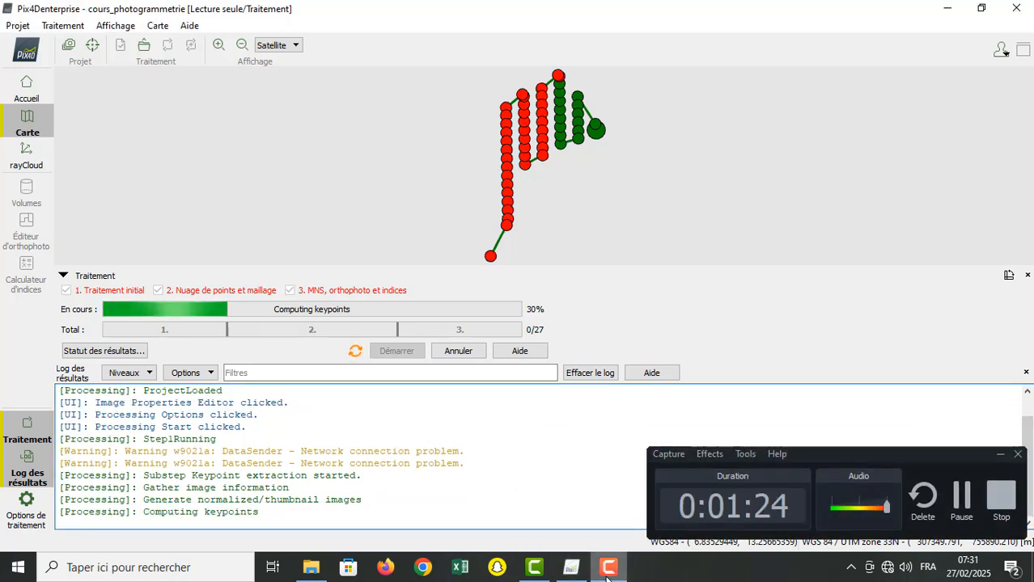
{"action": "left_click", "coordinate": [607, 577]}
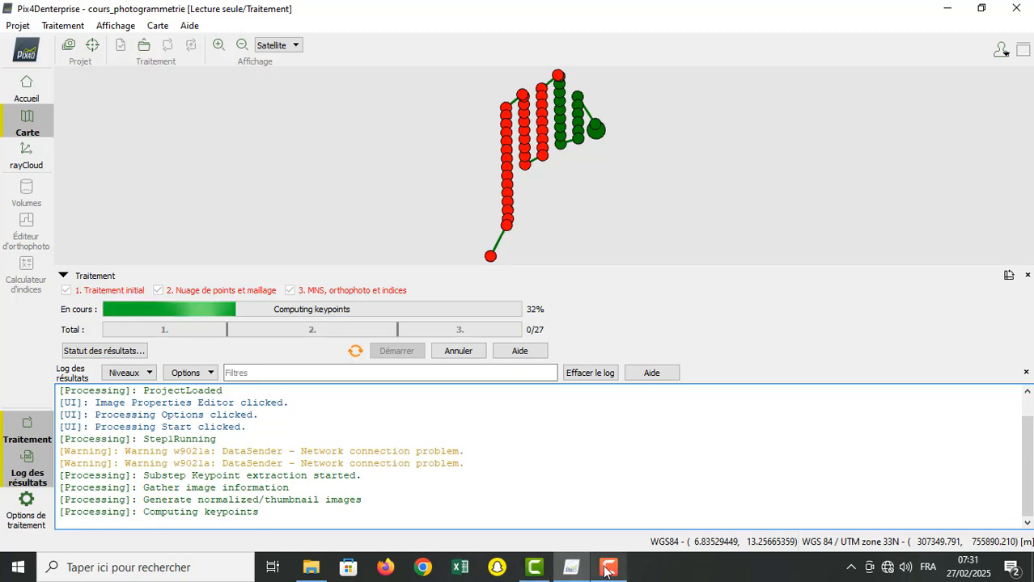
{"action": "left_click", "coordinate": [606, 571]}
{"action": "left_click", "coordinate": [1000, 498]}
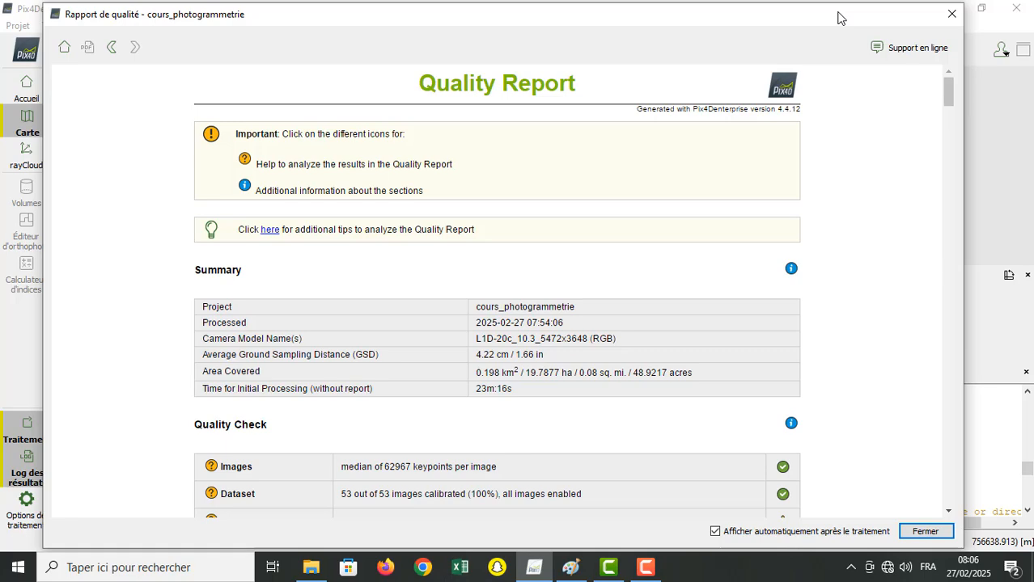
Step: Check the processing progress behind the quality report and read the report's summary, quality check and preview sections
{"action": "left_click_drag", "start_coordinate": [838, 18], "coordinate": [881, 376]}
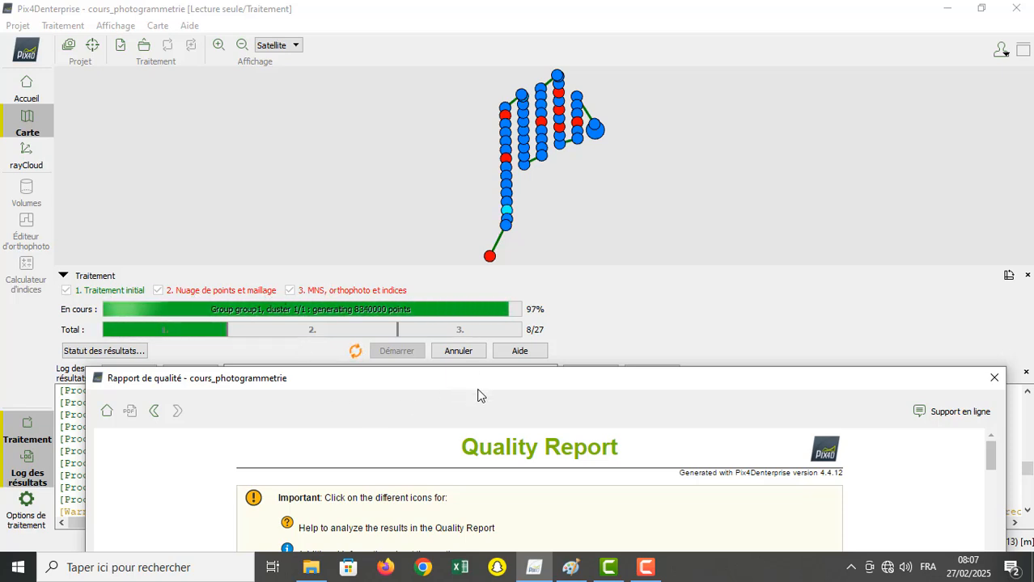
{"action": "left_click_drag", "start_coordinate": [487, 383], "coordinate": [478, 7]}
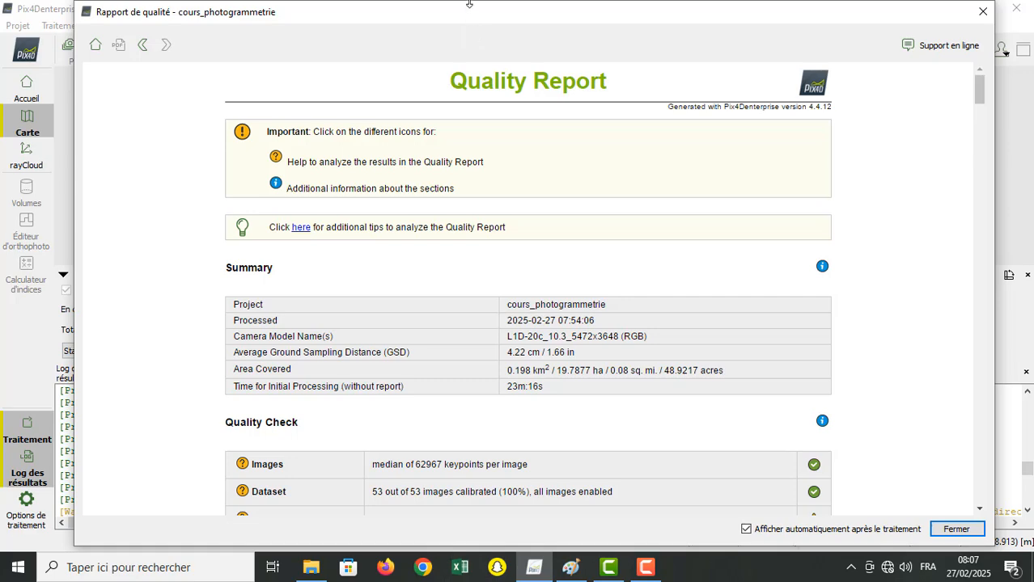
{"action": "mouse_move", "coordinate": [468, 3]}
{"action": "left_mouse_down"}
{"action": "mouse_move", "coordinate": [467, 80]}
{"action": "mouse_move", "coordinate": [466, 12]}
{"action": "left_mouse_up"}
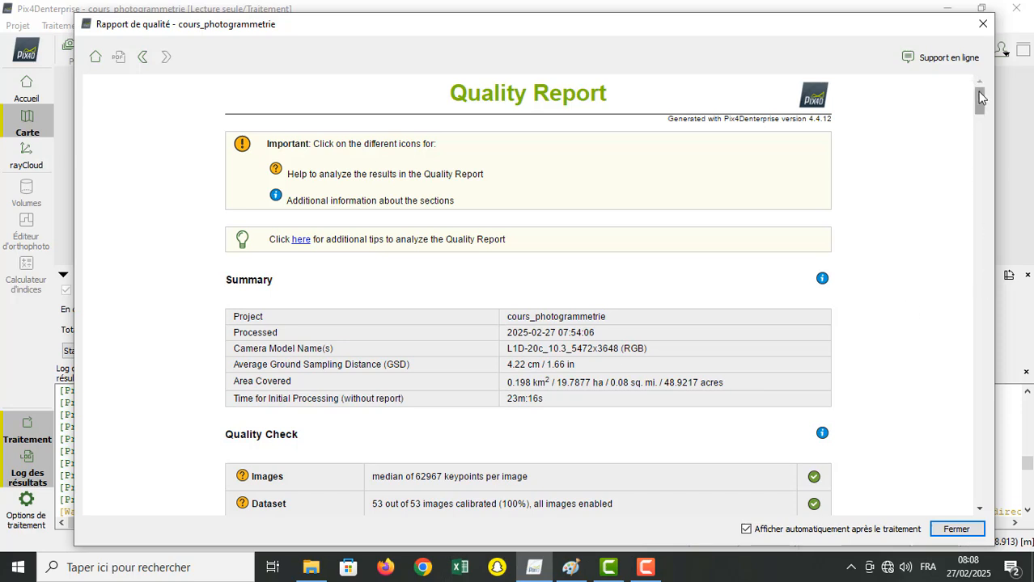
{"action": "left_click_drag", "start_coordinate": [981, 97], "coordinate": [983, 113]}
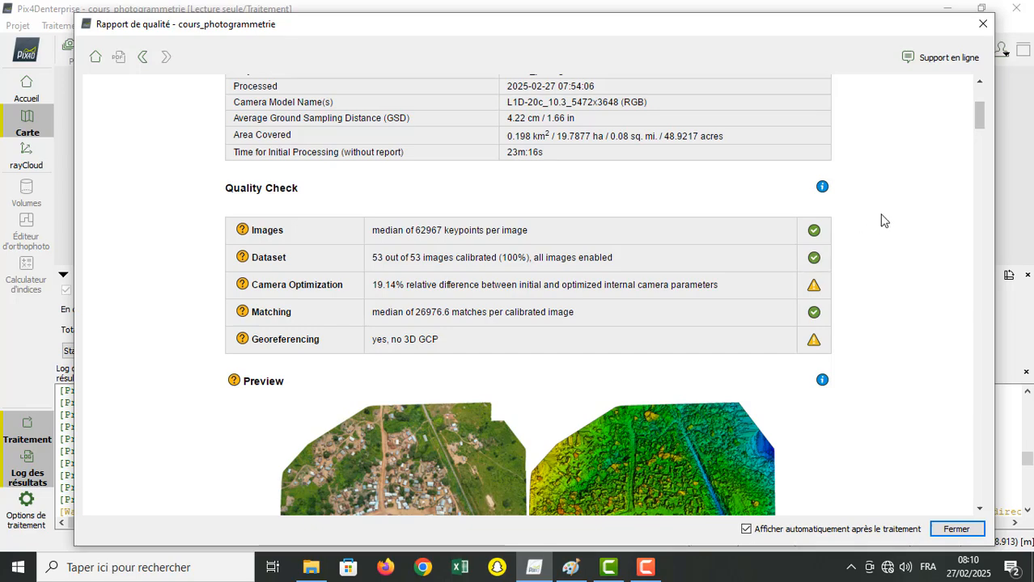
{"action": "mouse_move", "coordinate": [979, 121]}
{"action": "left_mouse_down"}
{"action": "mouse_move", "coordinate": [983, 163]}
{"action": "mouse_move", "coordinate": [983, 140]}
{"action": "left_mouse_up"}
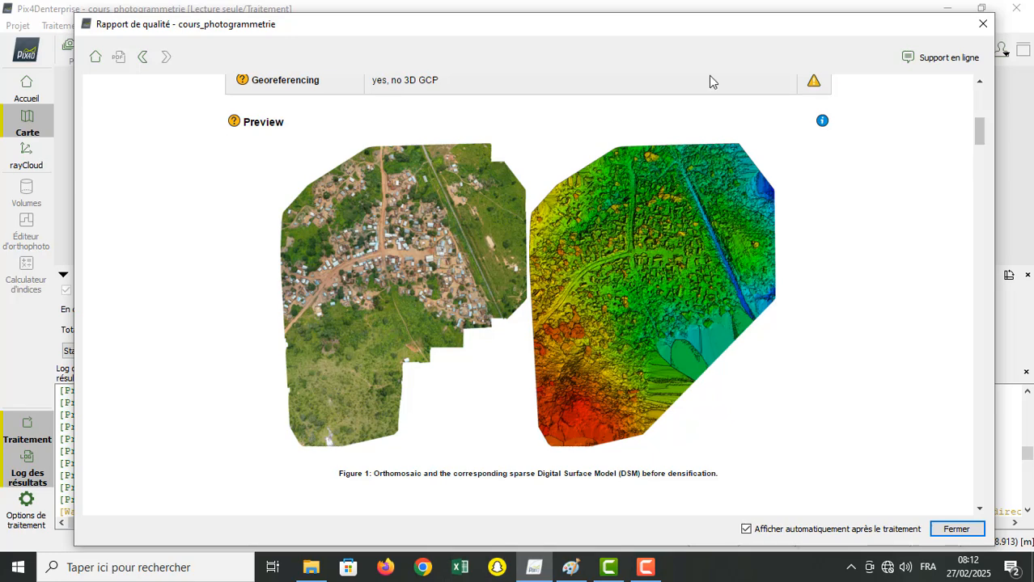
Step: Check the map's image positions and the processing progress behind the quality report, returning to the orthomosaic and DSM preview
{"action": "left_click_drag", "start_coordinate": [748, 29], "coordinate": [774, 308]}
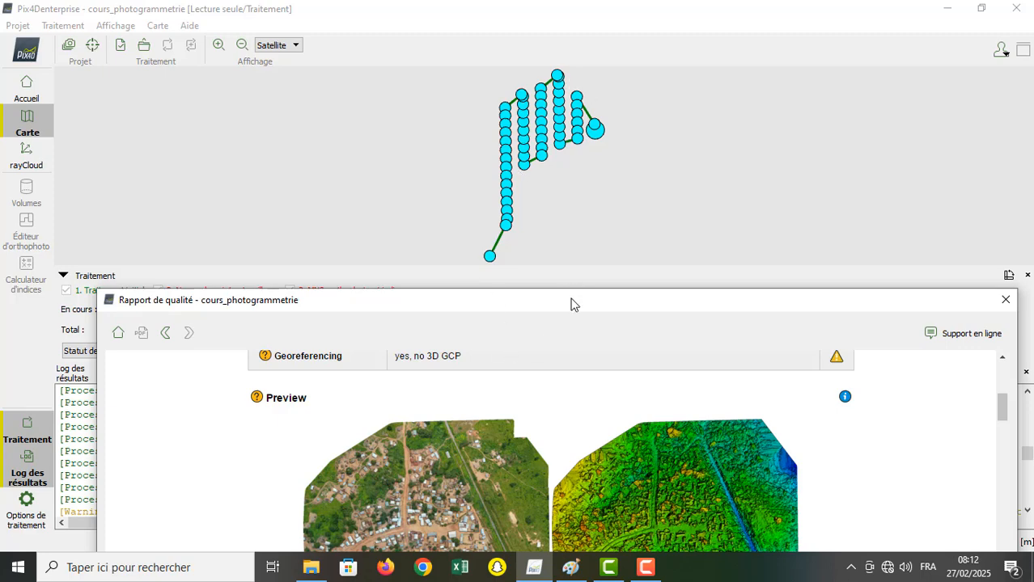
{"action": "left_click_drag", "start_coordinate": [570, 303], "coordinate": [547, 25]}
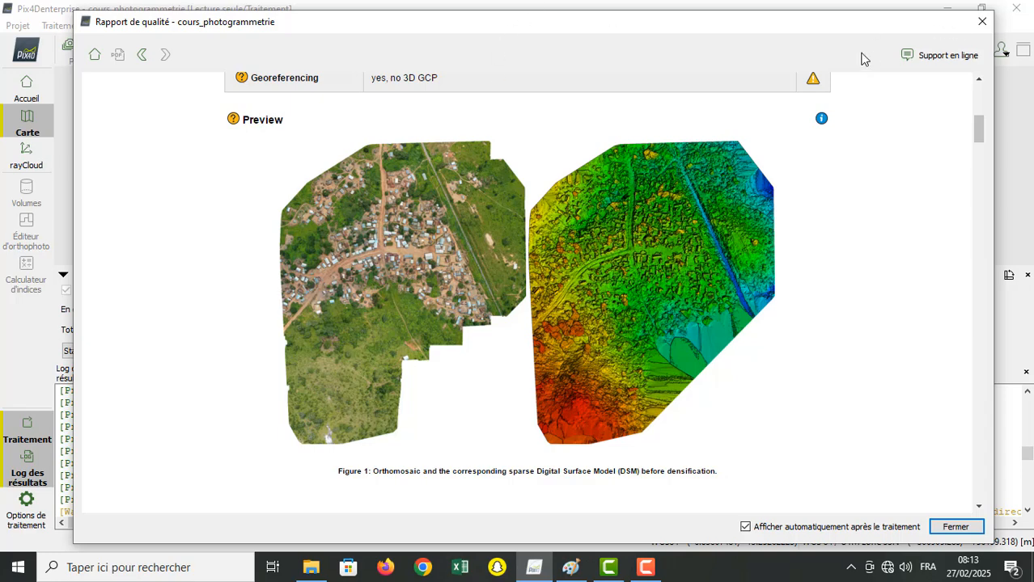
{"action": "left_click_drag", "start_coordinate": [841, 32], "coordinate": [841, 453]}
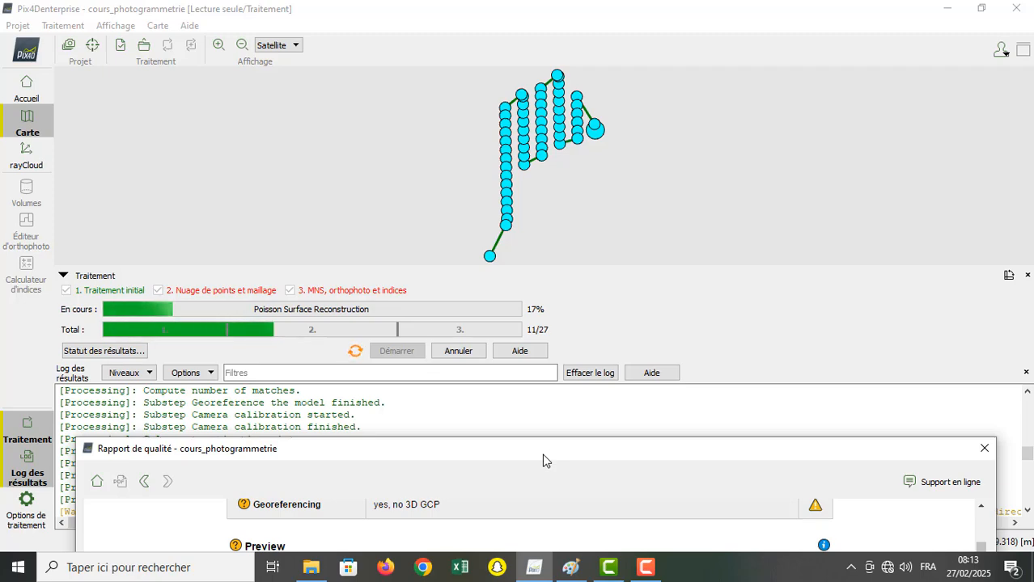
{"action": "left_click_drag", "start_coordinate": [542, 454], "coordinate": [543, 38]}
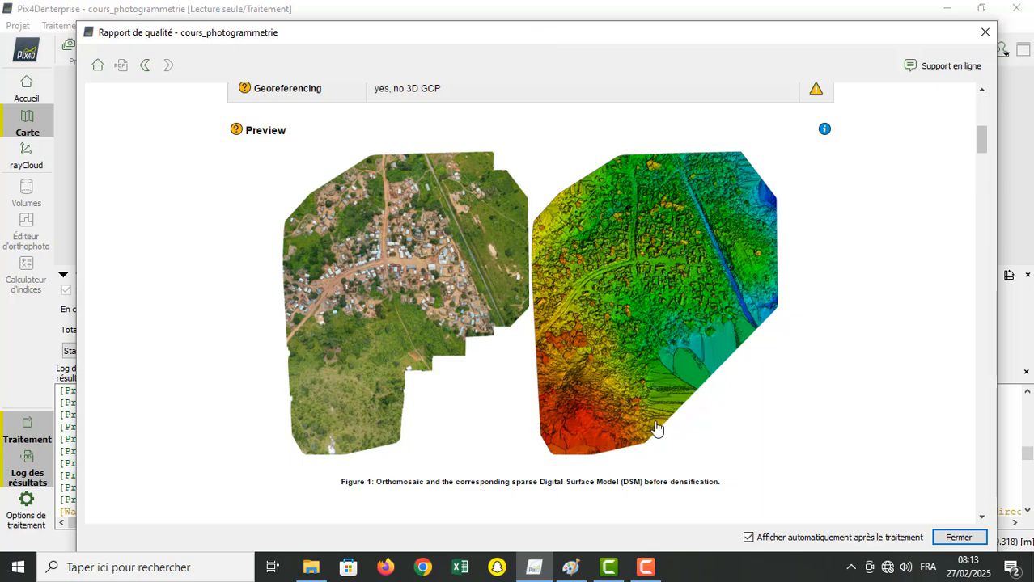
Step: Examine the quality report's calibration, internal camera parameter and point cloud densification details, and uncover the processing progress
{"action": "left_click_drag", "start_coordinate": [982, 145], "coordinate": [984, 167]}
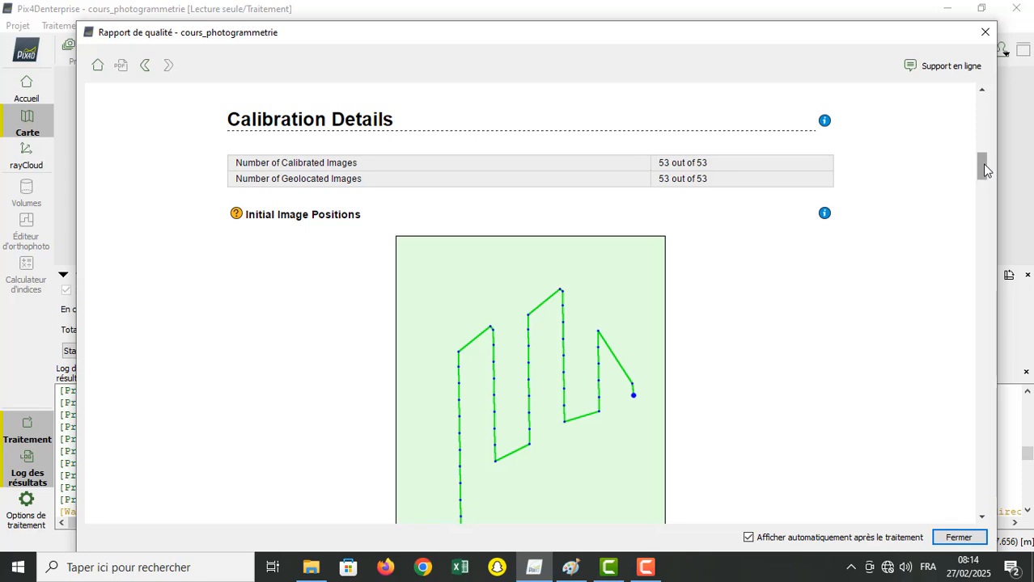
{"action": "left_click_drag", "start_coordinate": [984, 164], "coordinate": [1002, 312]}
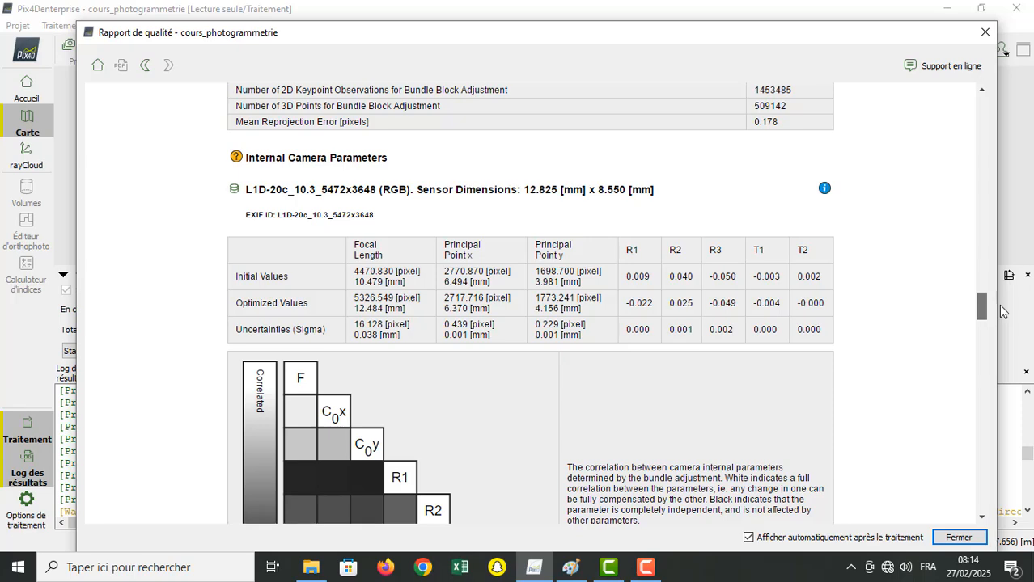
{"action": "mouse_move", "coordinate": [1002, 312]}
{"action": "left_mouse_down"}
{"action": "mouse_move", "coordinate": [1002, 338]}
{"action": "mouse_move", "coordinate": [981, 348]}
{"action": "mouse_move", "coordinate": [982, 311]}
{"action": "left_mouse_up"}
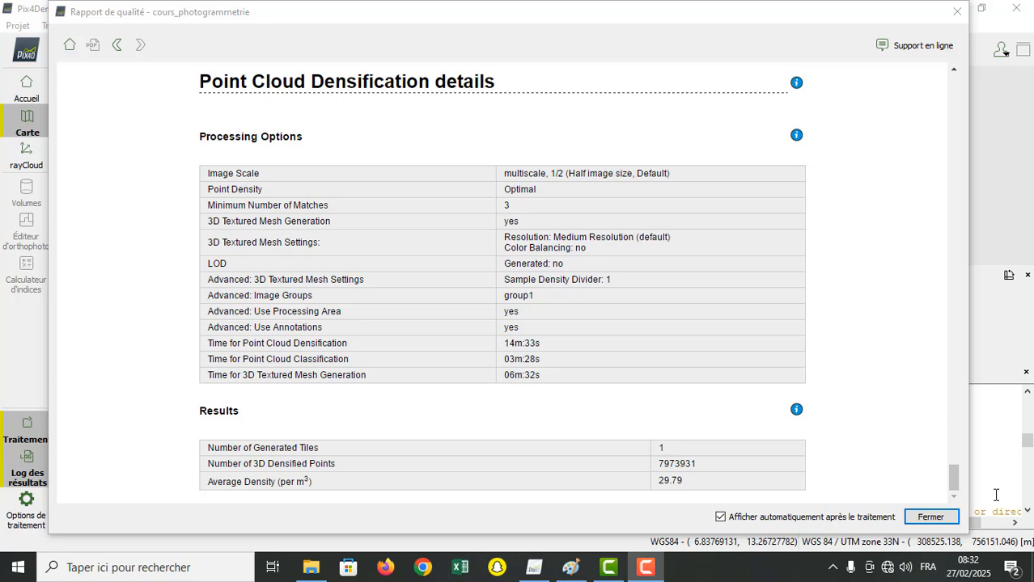
{"action": "left_click_drag", "start_coordinate": [681, 16], "coordinate": [648, 343]}
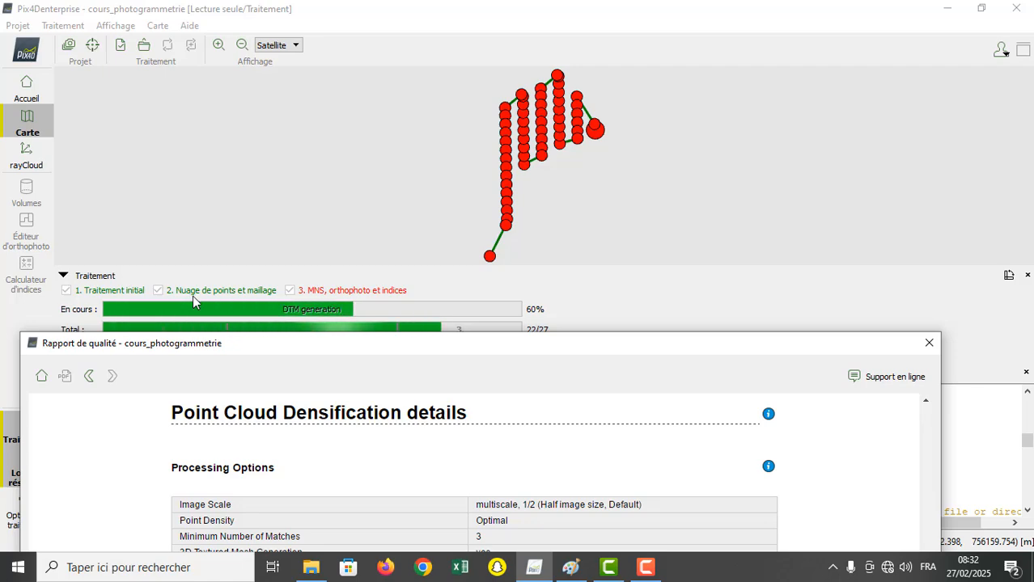
Step: Examine the quality report's initial processing details and point cloud densification options, including the number of densified points and average density
{"action": "left_click_drag", "start_coordinate": [441, 342], "coordinate": [456, 19]}
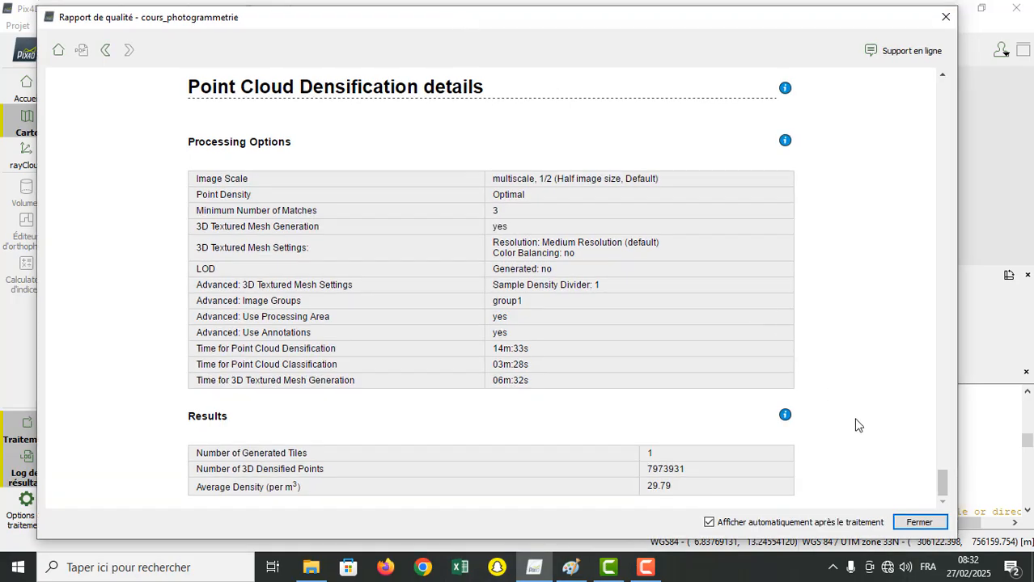
{"action": "mouse_move", "coordinate": [940, 473]}
{"action": "left_mouse_down"}
{"action": "mouse_move", "coordinate": [917, 229]}
{"action": "mouse_move", "coordinate": [937, 283]}
{"action": "mouse_move", "coordinate": [949, 455]}
{"action": "left_mouse_up"}
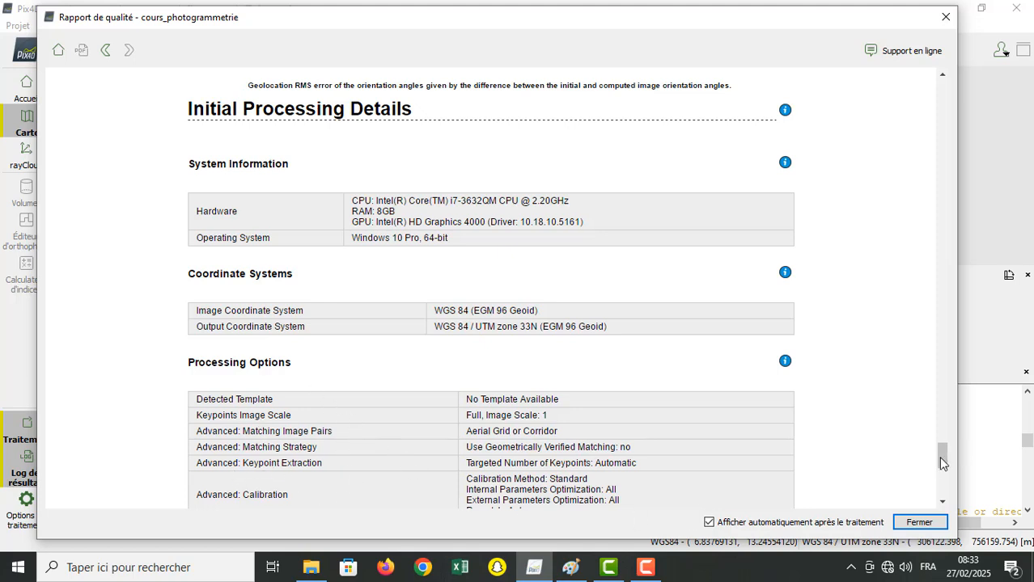
{"action": "left_click_drag", "start_coordinate": [941, 463], "coordinate": [948, 484]}
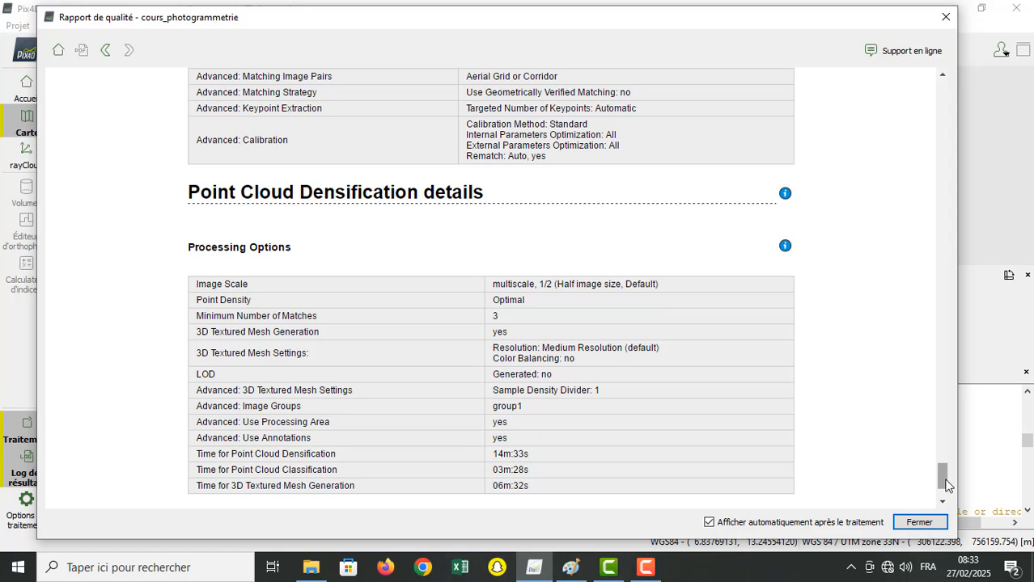
{"action": "left_click_drag", "start_coordinate": [947, 481], "coordinate": [947, 485]}
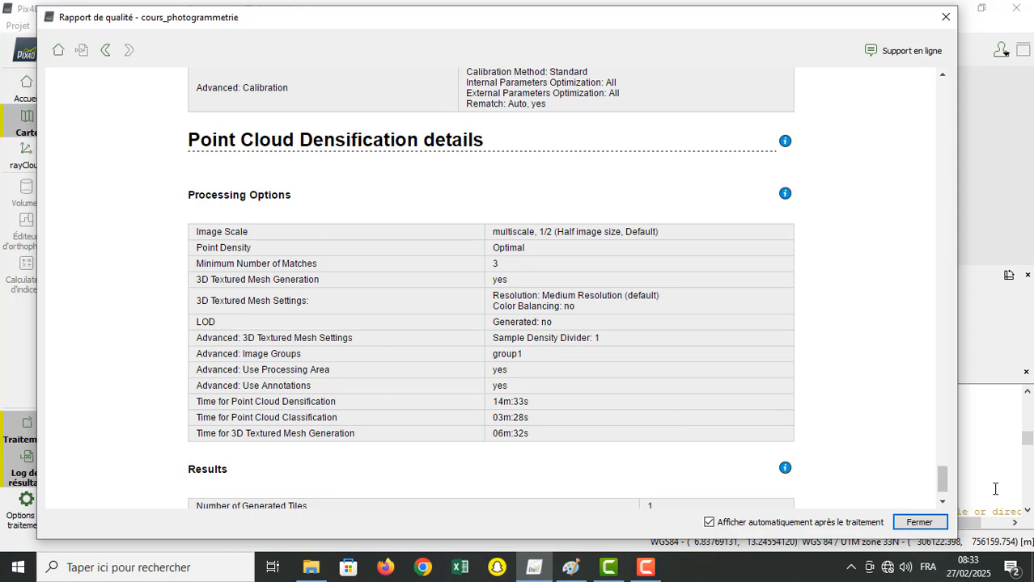
{"action": "scroll", "coordinate": [943, 490], "scroll_direction": "down", "scroll_amount": 1}
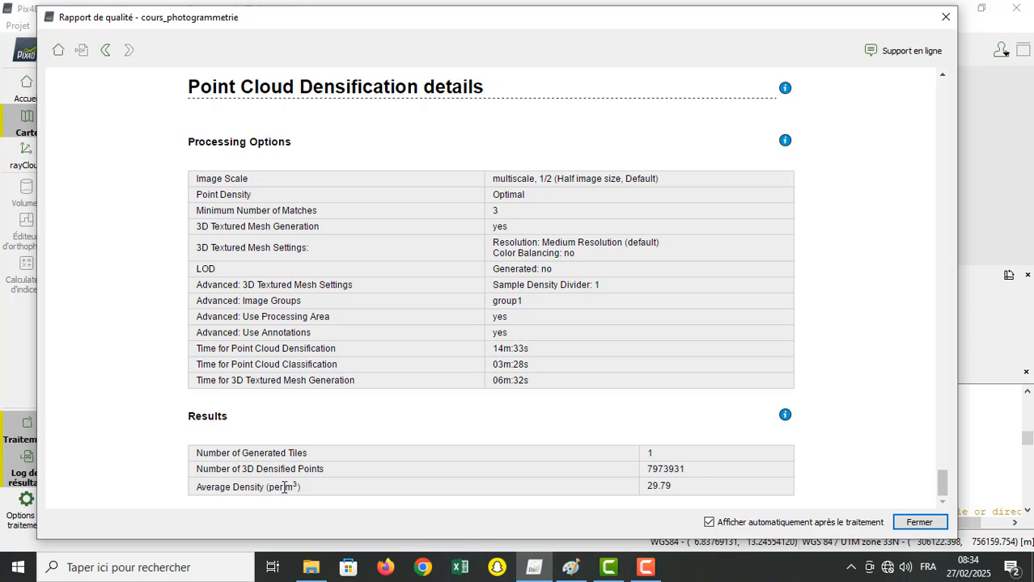
{"action": "left_click_drag", "start_coordinate": [284, 488], "coordinate": [299, 488]}
{"action": "left_click", "coordinate": [328, 494]}
{"action": "mouse_move", "coordinate": [942, 489]}
{"action": "left_mouse_down"}
{"action": "mouse_move", "coordinate": [939, 426]}
{"action": "mouse_move", "coordinate": [950, 500]}
{"action": "left_mouse_up"}
{"action": "left_click_drag", "start_coordinate": [950, 499], "coordinate": [950, 499]}
Step: Go back to the quality report's opening page, return to the point cloud densification details, and close the report
{"action": "left_click", "coordinate": [105, 50]}
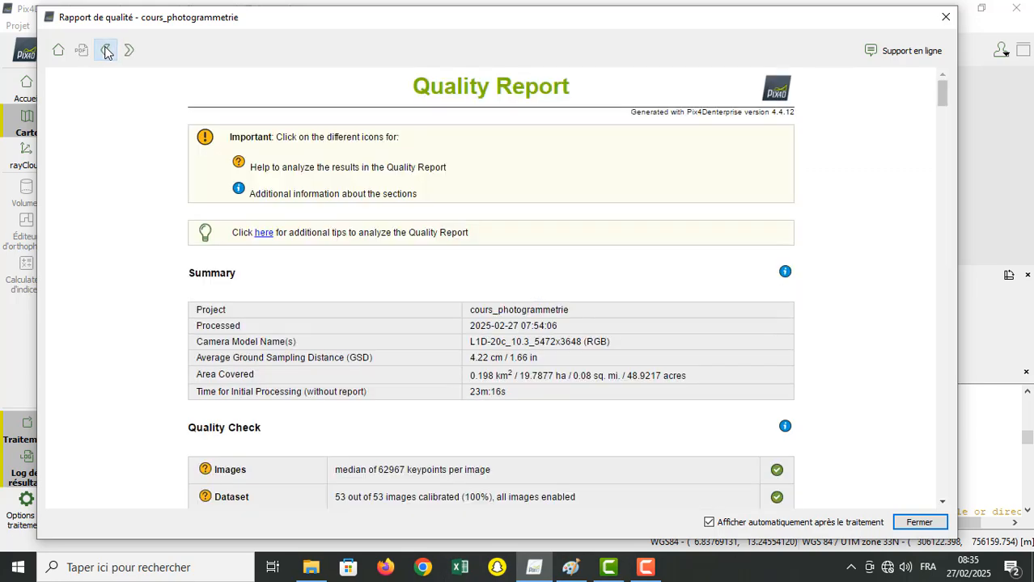
{"action": "left_click", "coordinate": [130, 54]}
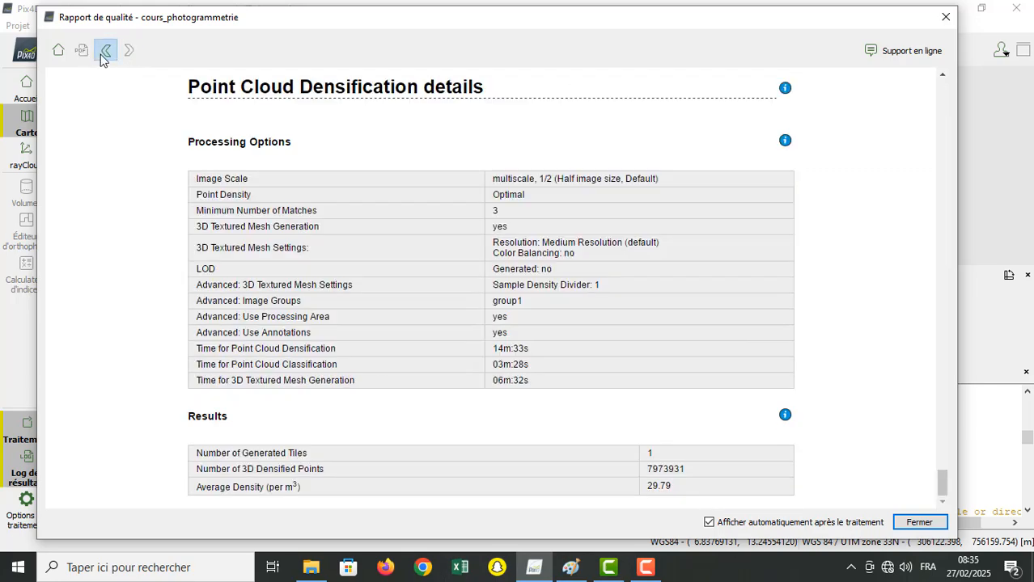
{"action": "left_click", "coordinate": [105, 50]}
{"action": "left_click", "coordinate": [129, 53]}
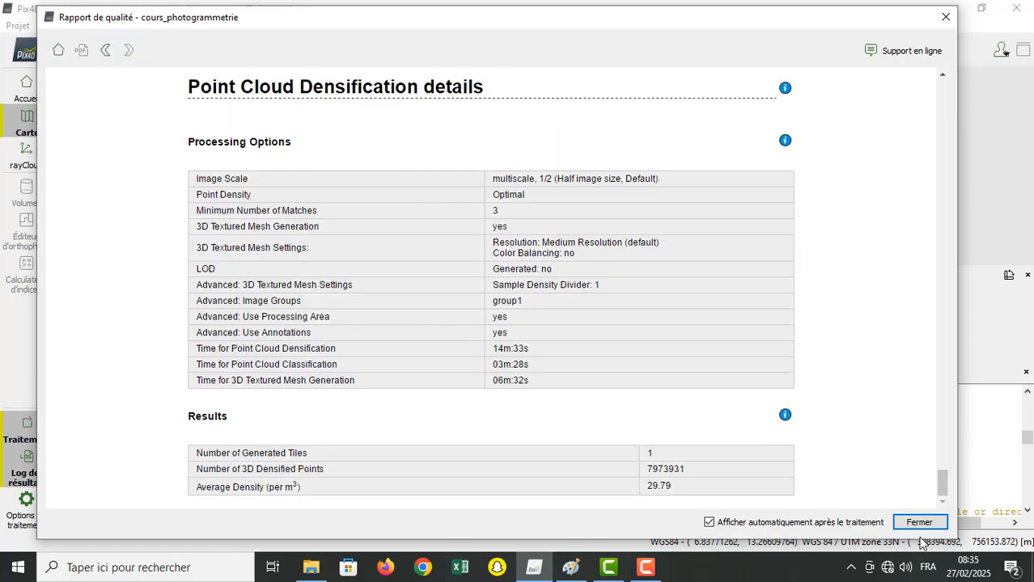
{"action": "left_click", "coordinate": [918, 524]}
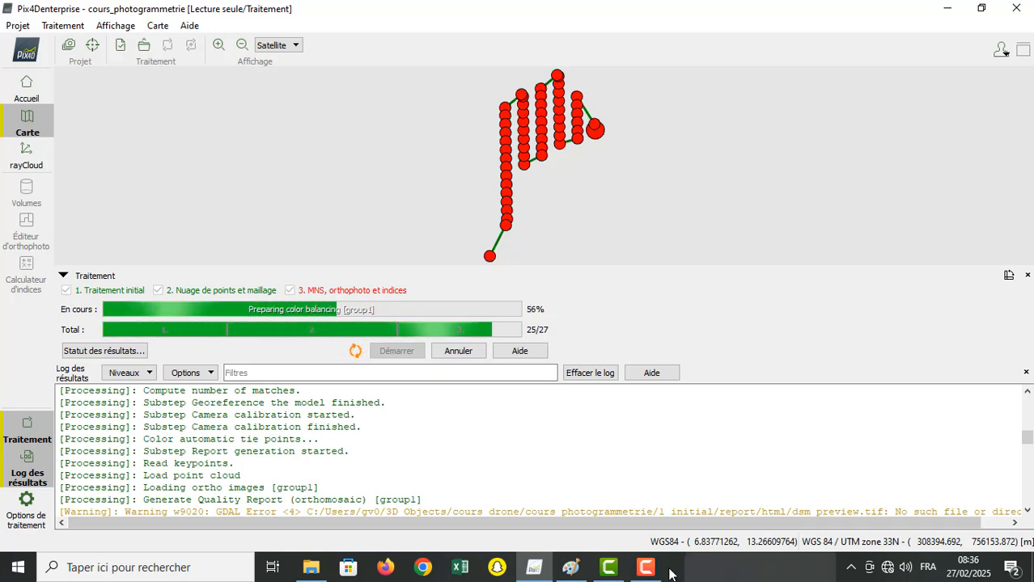
{"action": "mouse_move", "coordinate": [653, 571]}
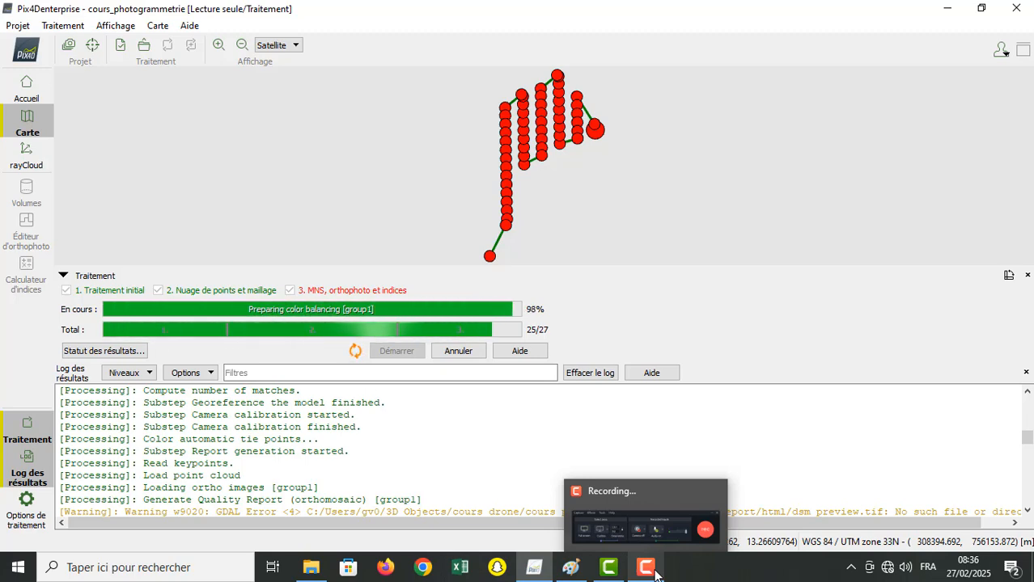
{"action": "left_click", "coordinate": [656, 573]}
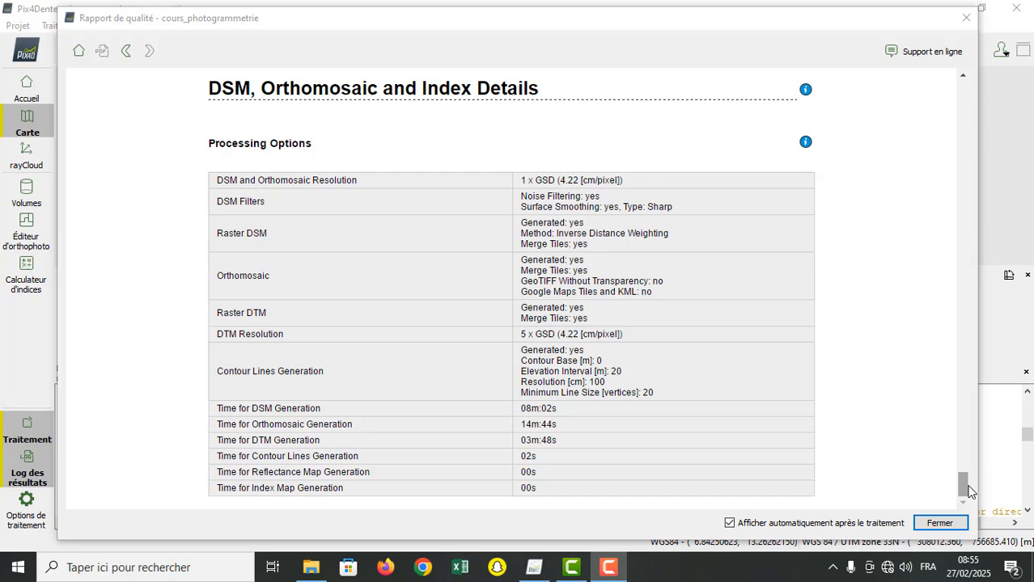
Step: Review the quality report's DSM, Orthomosaic and Index Details, return to its opening page, and close the report
{"action": "left_click_drag", "start_coordinate": [969, 490], "coordinate": [1000, 524]}
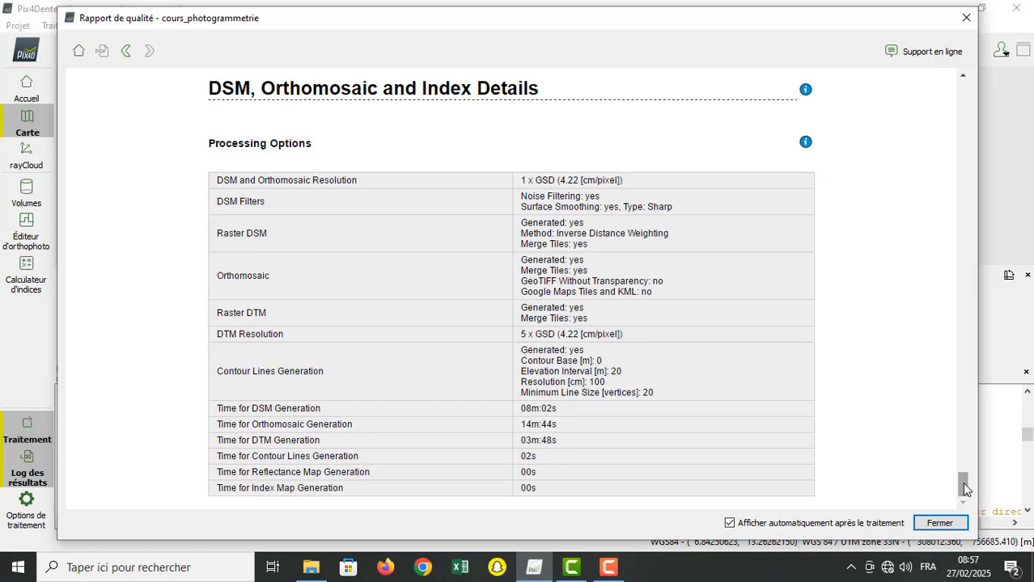
{"action": "mouse_move", "coordinate": [963, 488]}
{"action": "left_mouse_down"}
{"action": "mouse_move", "coordinate": [974, 71]}
{"action": "mouse_move", "coordinate": [967, 489]}
{"action": "left_mouse_up"}
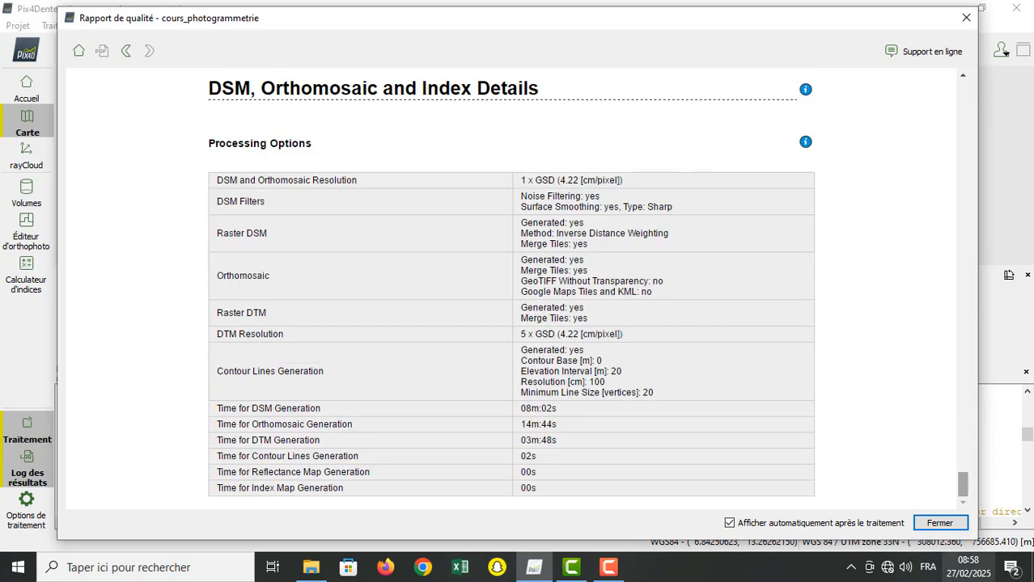
{"action": "left_click", "coordinate": [80, 54]}
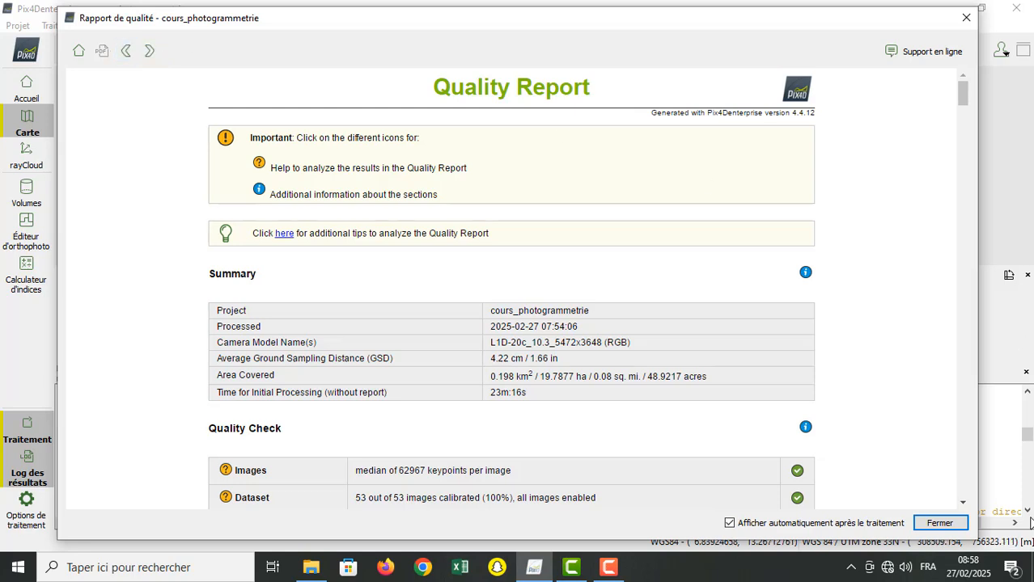
{"action": "left_click", "coordinate": [934, 526]}
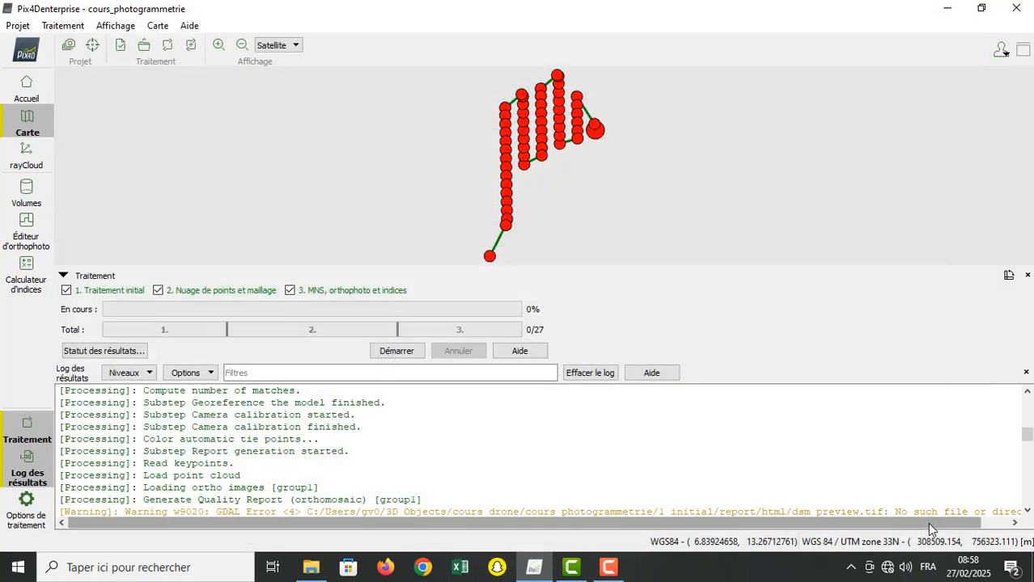
Step: Reopen the quality report, look over its orthomosaic and DSM preview and calibration details, and close it
{"action": "left_click", "coordinate": [60, 26]}
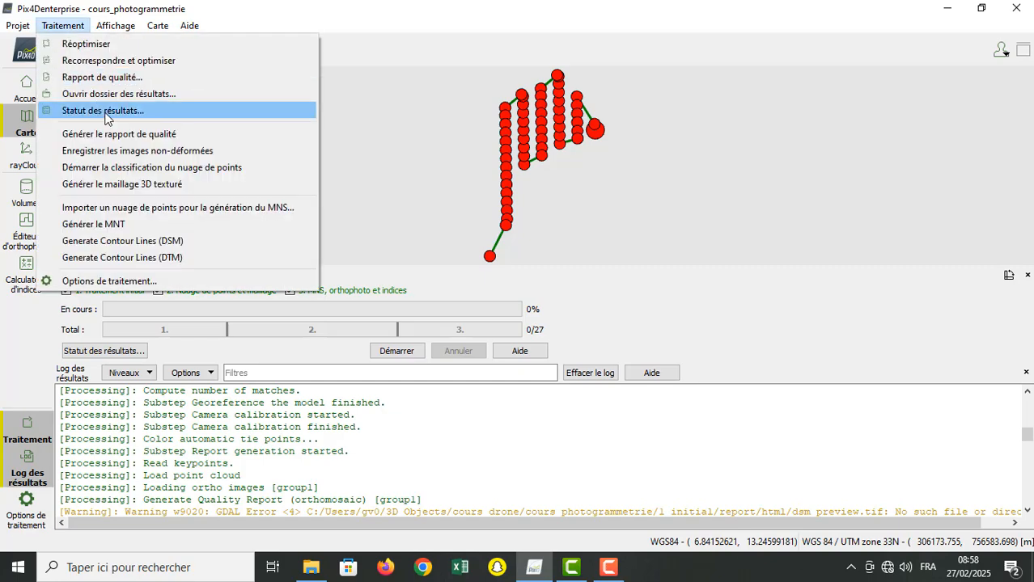
{"action": "left_click", "coordinate": [167, 77]}
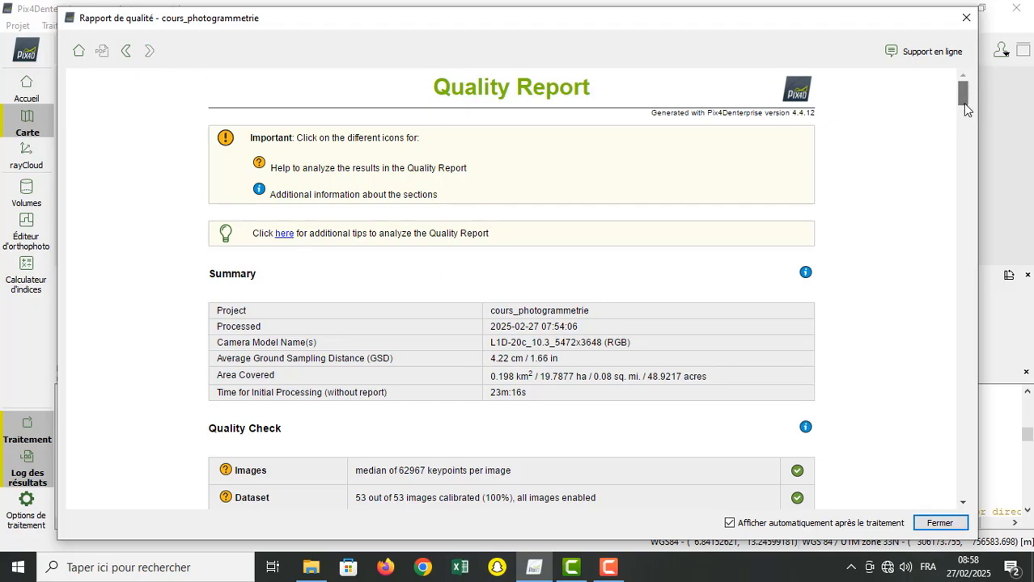
{"action": "left_click_drag", "start_coordinate": [967, 110], "coordinate": [860, 132]}
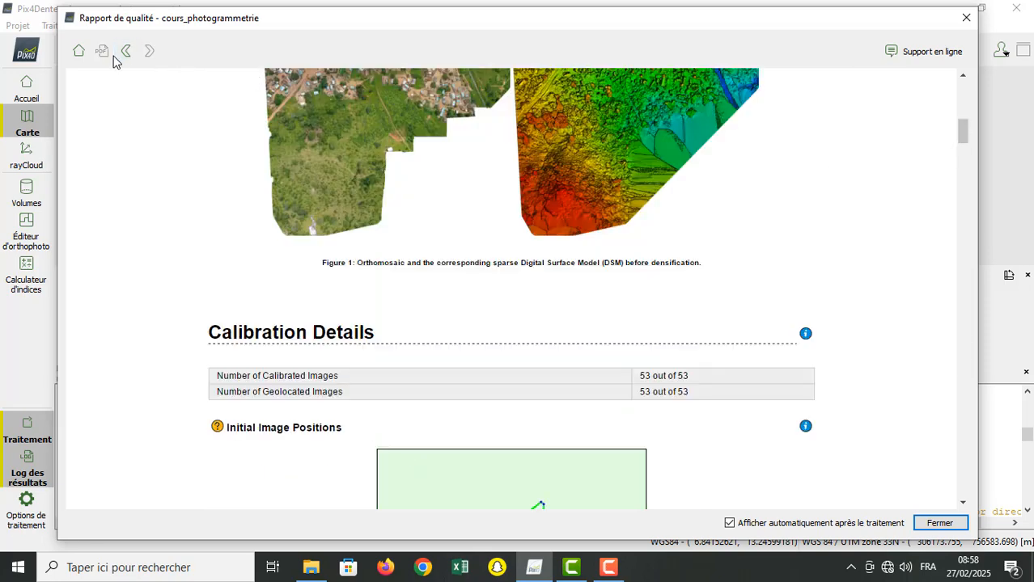
{"action": "left_click", "coordinate": [966, 17]}
{"action": "left_click", "coordinate": [62, 25]}
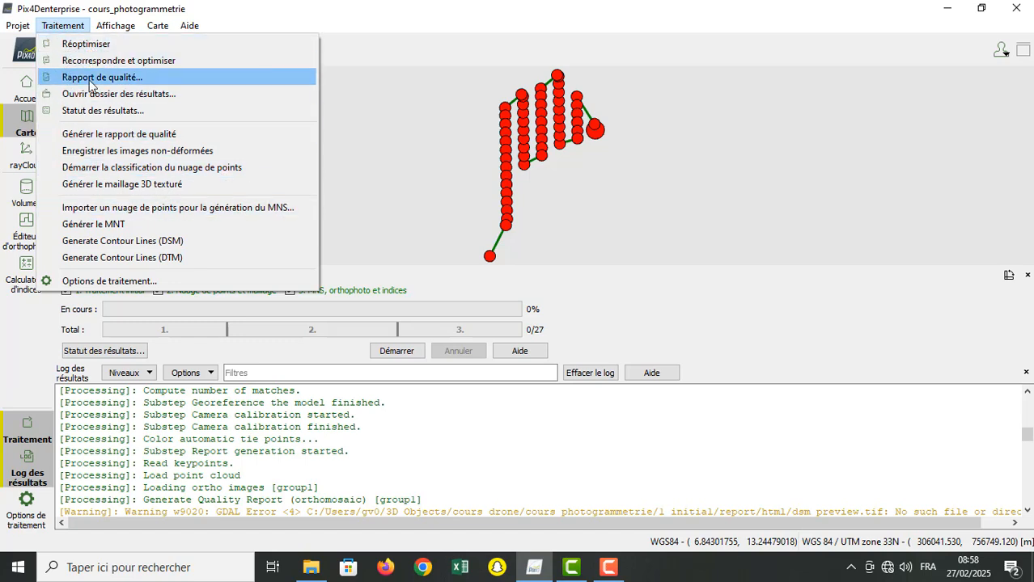
{"action": "left_click", "coordinate": [856, 170]}
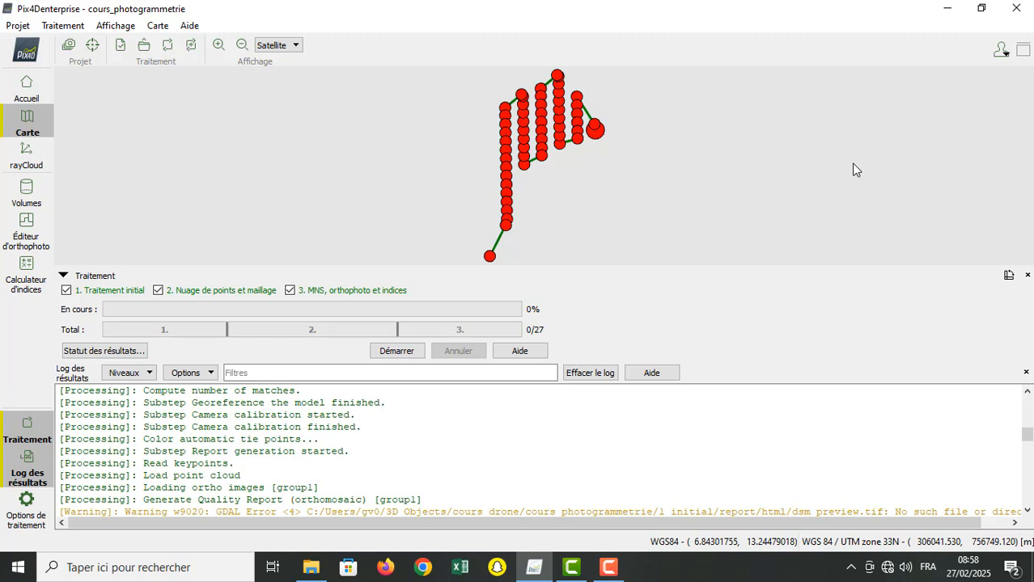
Step: Switch to File Explorer, open the cours_photogrammetrie results folder inside cours drone, and select the 1_initial subfolder
{"action": "left_click", "coordinate": [312, 569]}
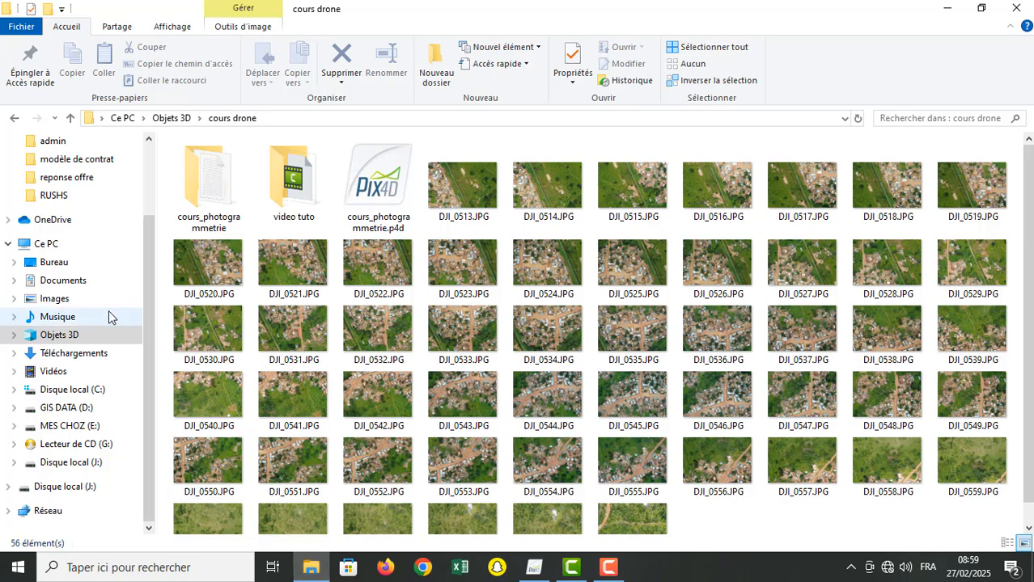
{"action": "left_click", "coordinate": [358, 154]}
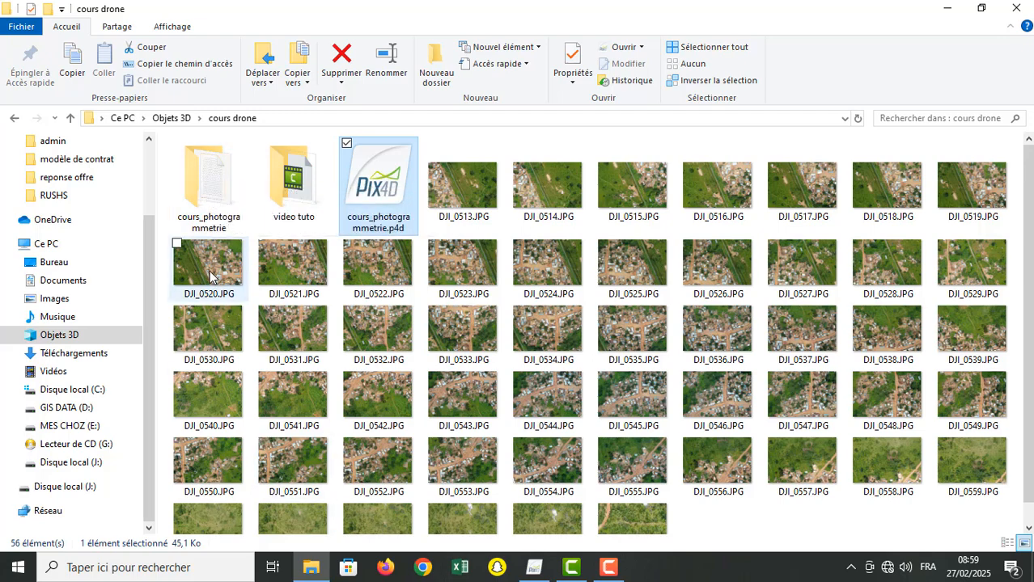
{"action": "left_click", "coordinate": [209, 191]}
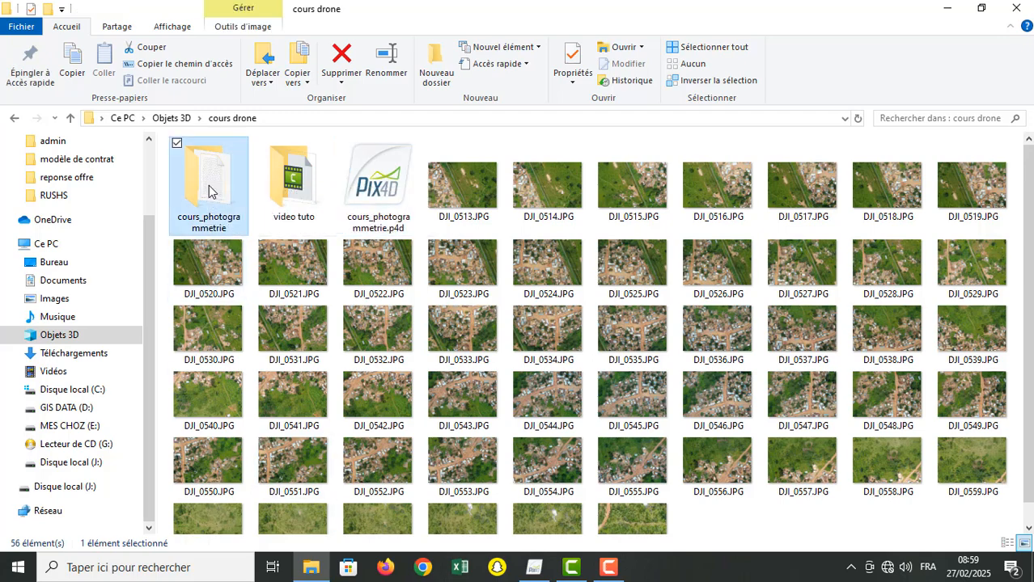
{"action": "double_click", "coordinate": [209, 191]}
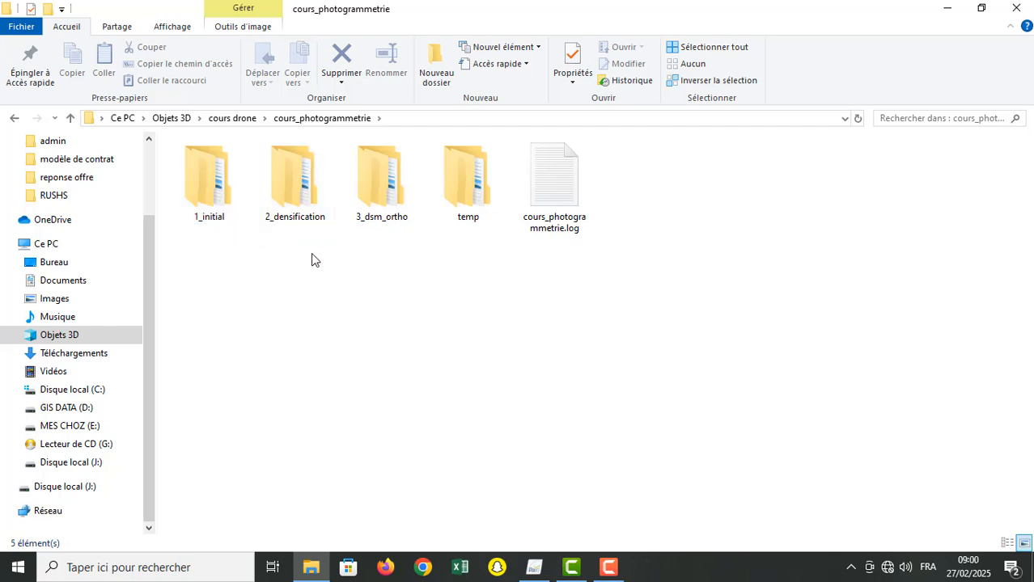
{"action": "left_click", "coordinate": [210, 211]}
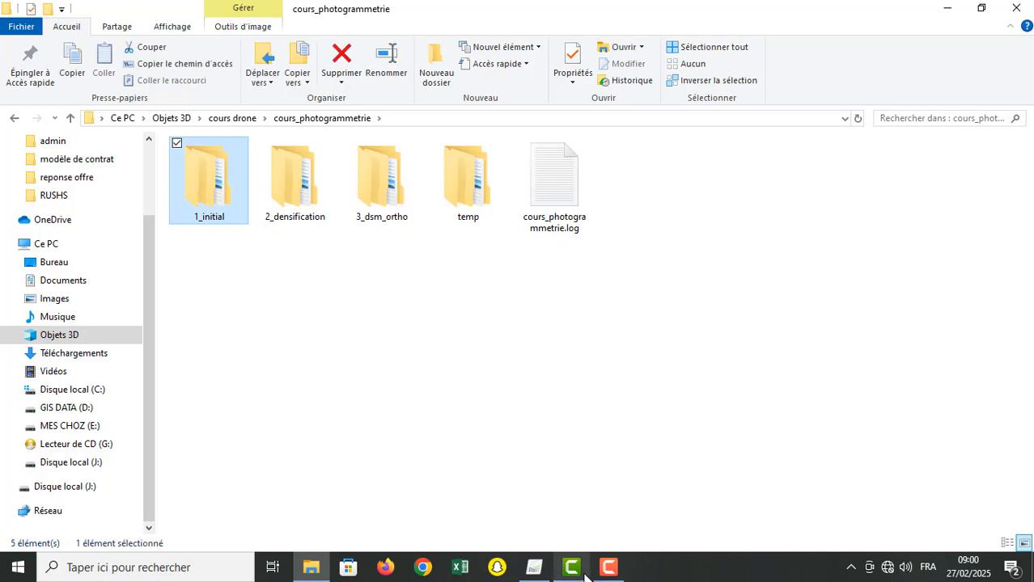
{"action": "left_click", "coordinate": [537, 573]}
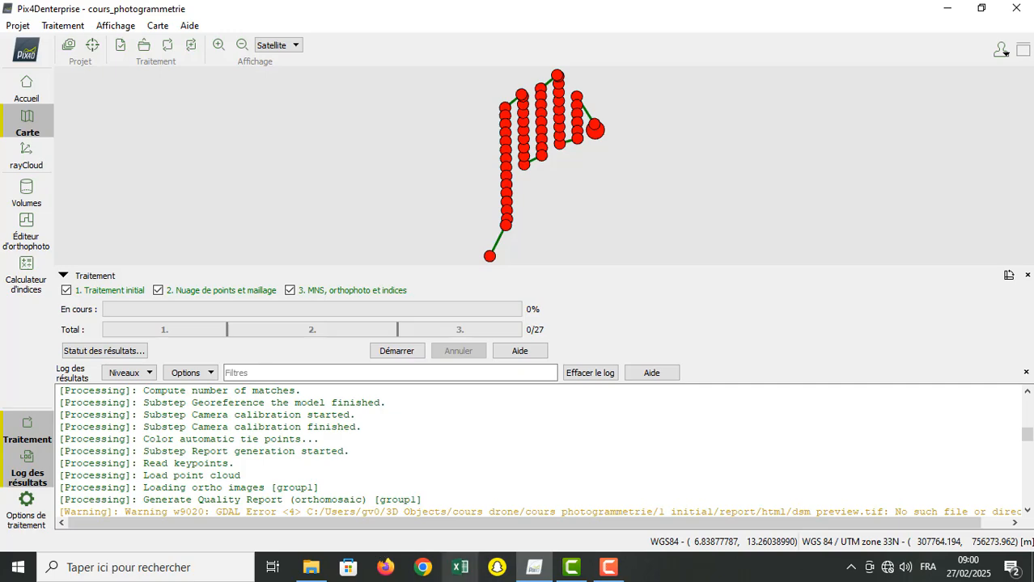
{"action": "left_click", "coordinate": [311, 567]}
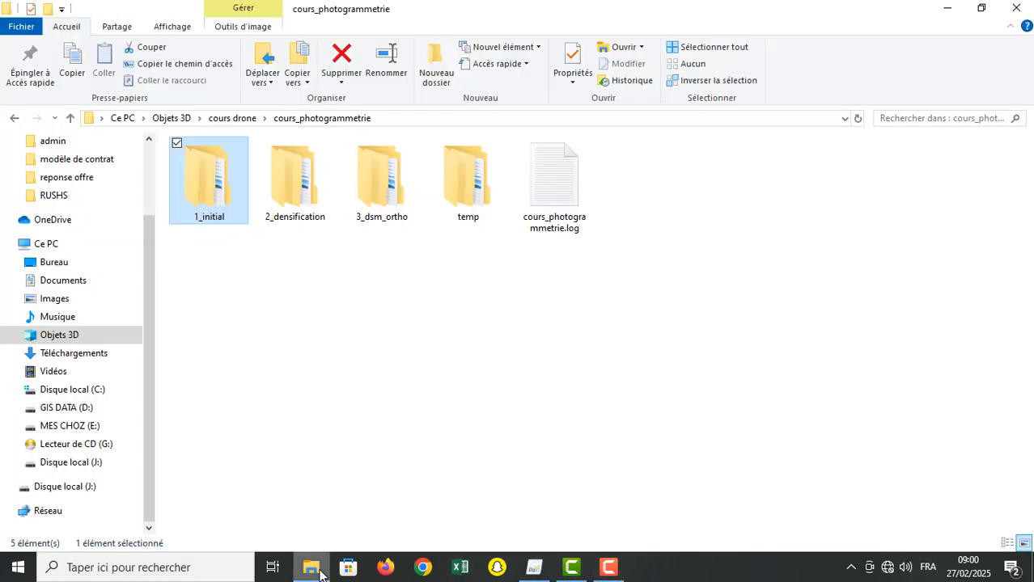
{"action": "left_click", "coordinate": [310, 567]}
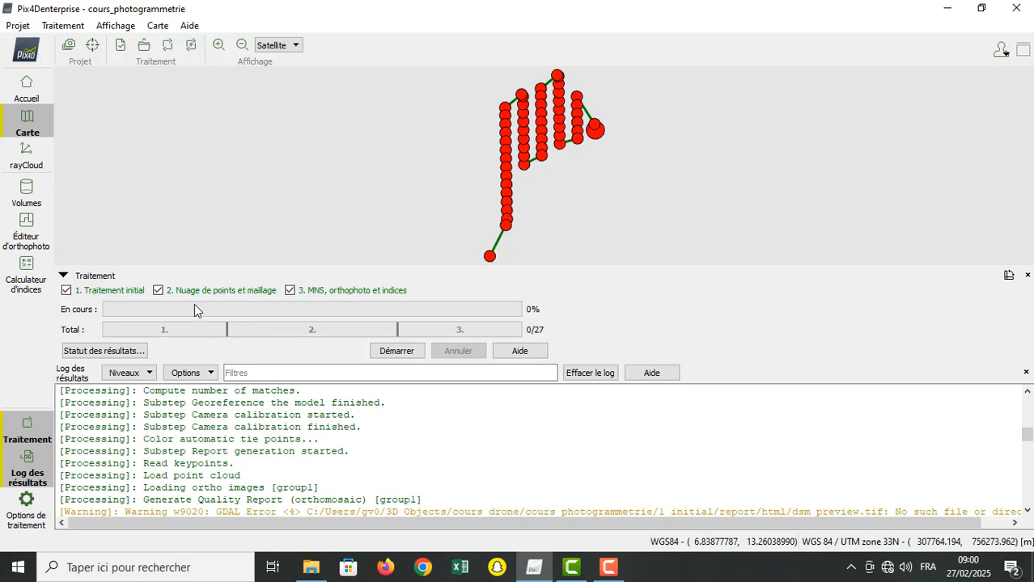
{"action": "left_click", "coordinate": [310, 568]}
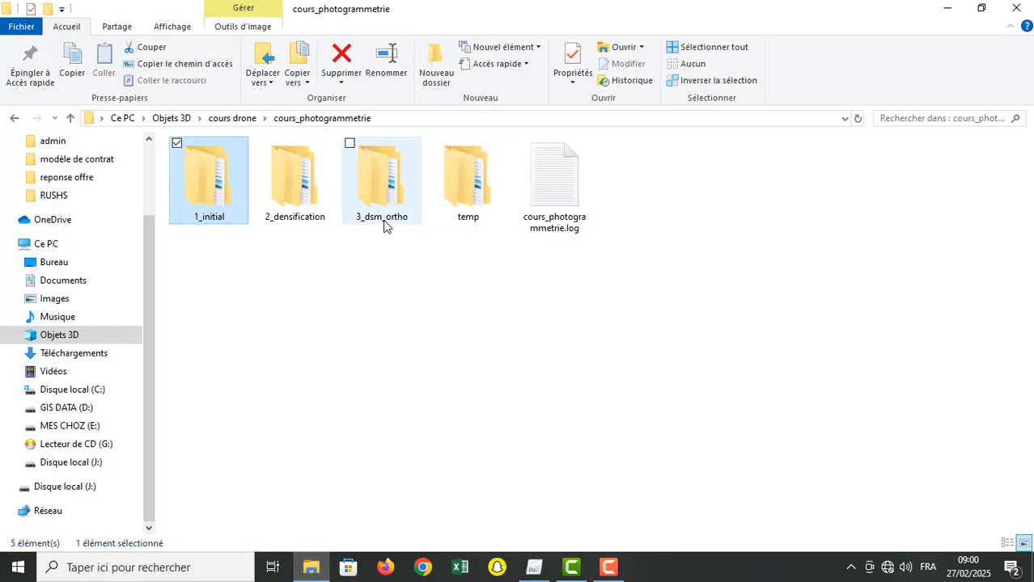
{"action": "mouse_move", "coordinate": [305, 576]}
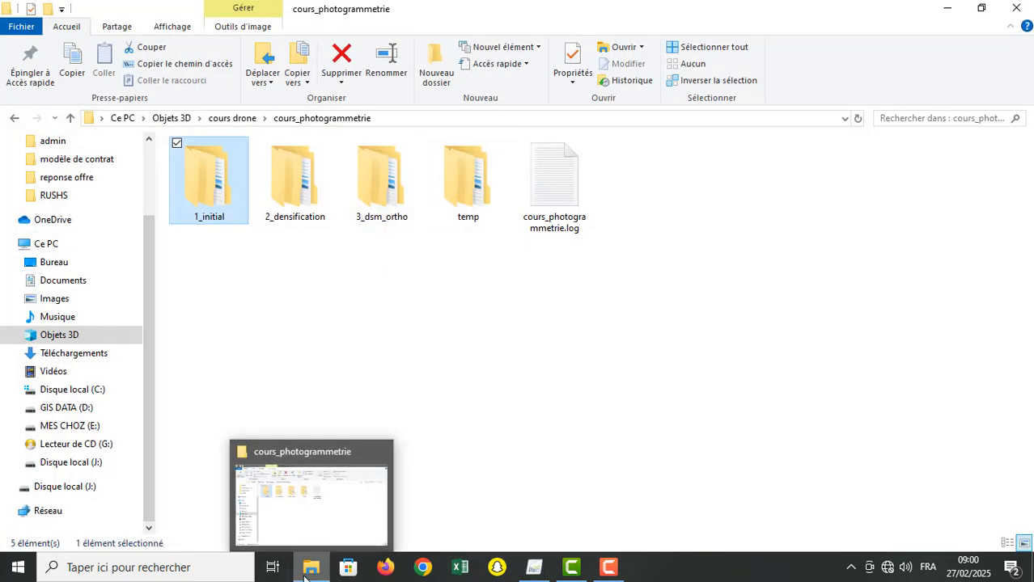
Step: View cours_photogrammetrie_calibrated_images_position.txt in the params folder of 1_initial, close it, and return to 1_initial
{"action": "double_click", "coordinate": [220, 175]}
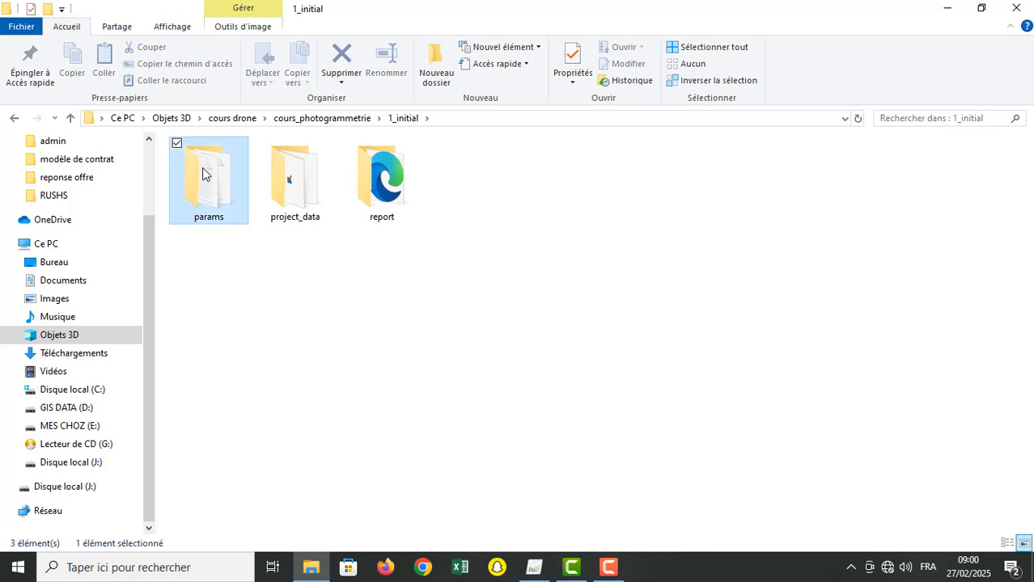
{"action": "double_click", "coordinate": [202, 171]}
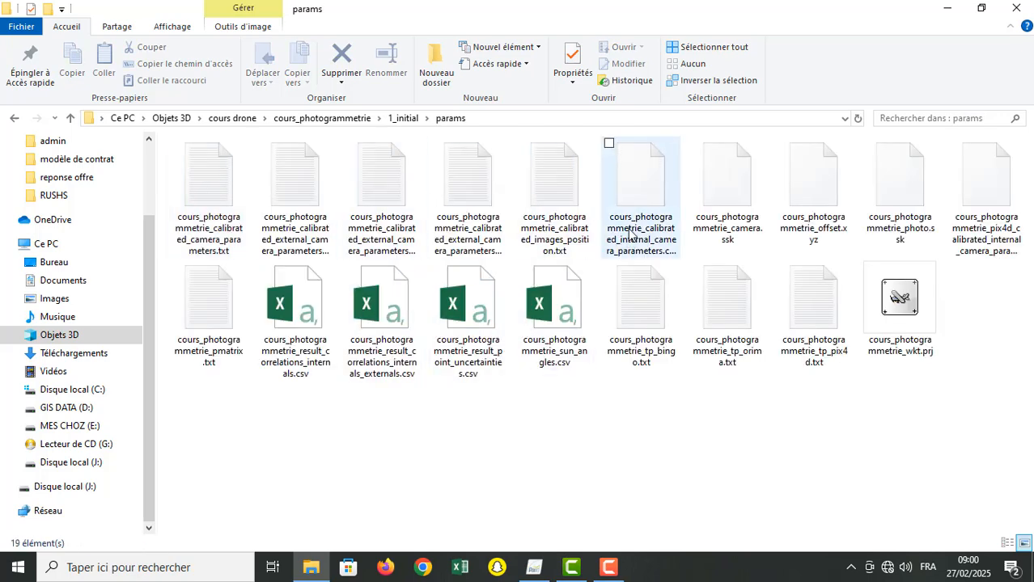
{"action": "double_click", "coordinate": [546, 174]}
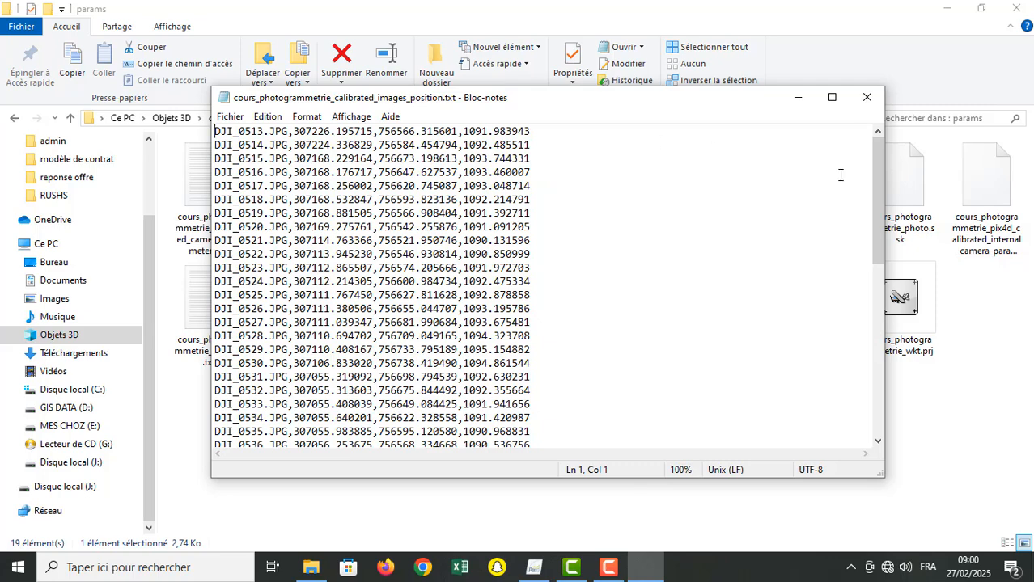
{"action": "left_click", "coordinate": [866, 98]}
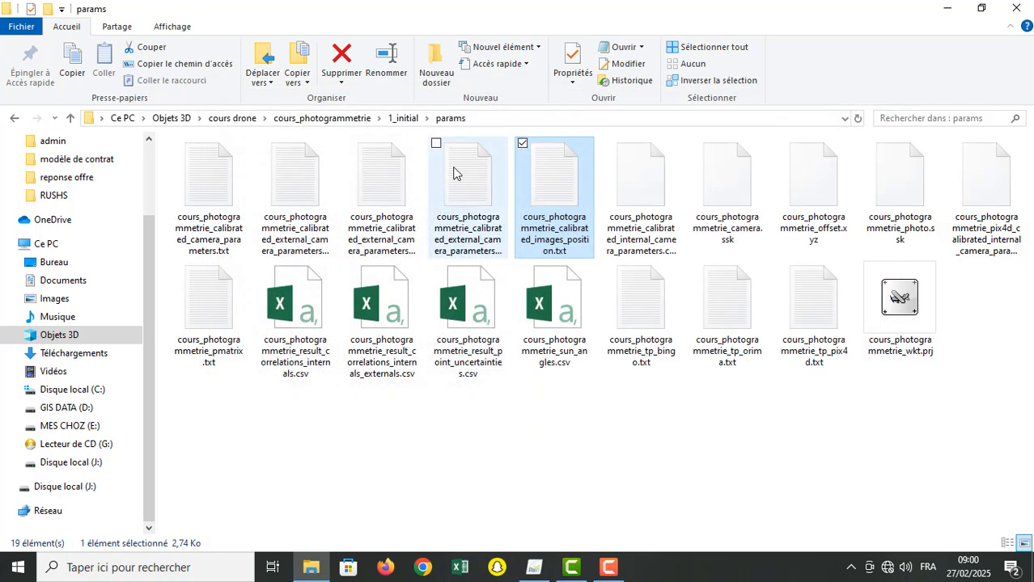
{"action": "left_click", "coordinate": [396, 119]}
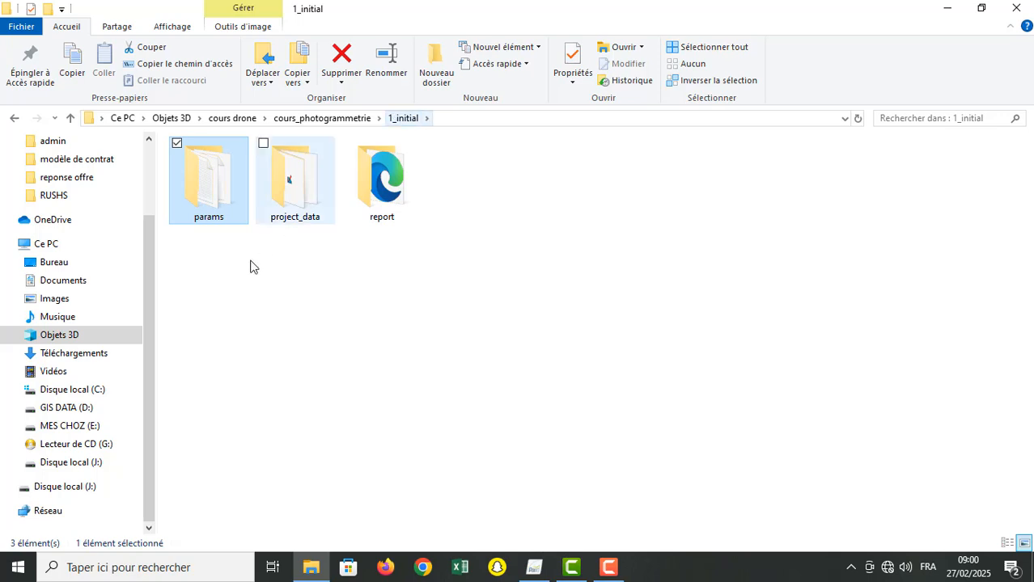
Step: Look through the project_data folder of 1_initial and the html subfolder of its report folder, and return to report
{"action": "double_click", "coordinate": [299, 203]}
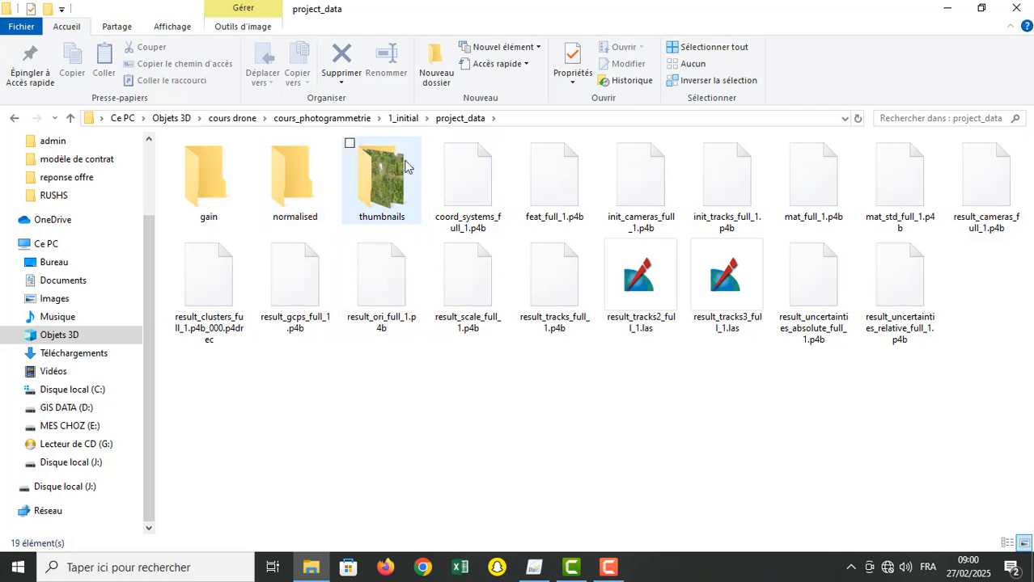
{"action": "left_click", "coordinate": [404, 118]}
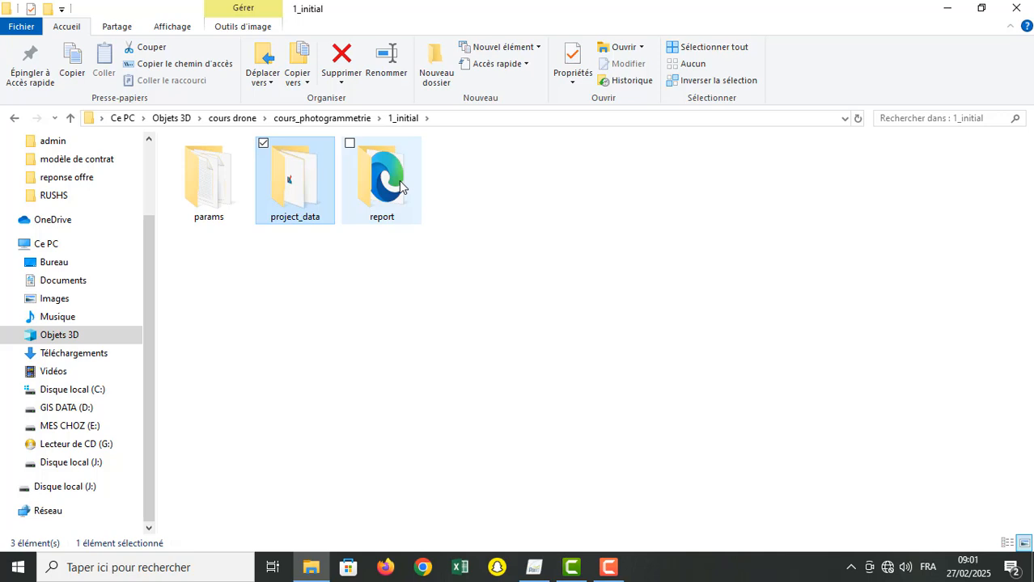
{"action": "double_click", "coordinate": [399, 183]}
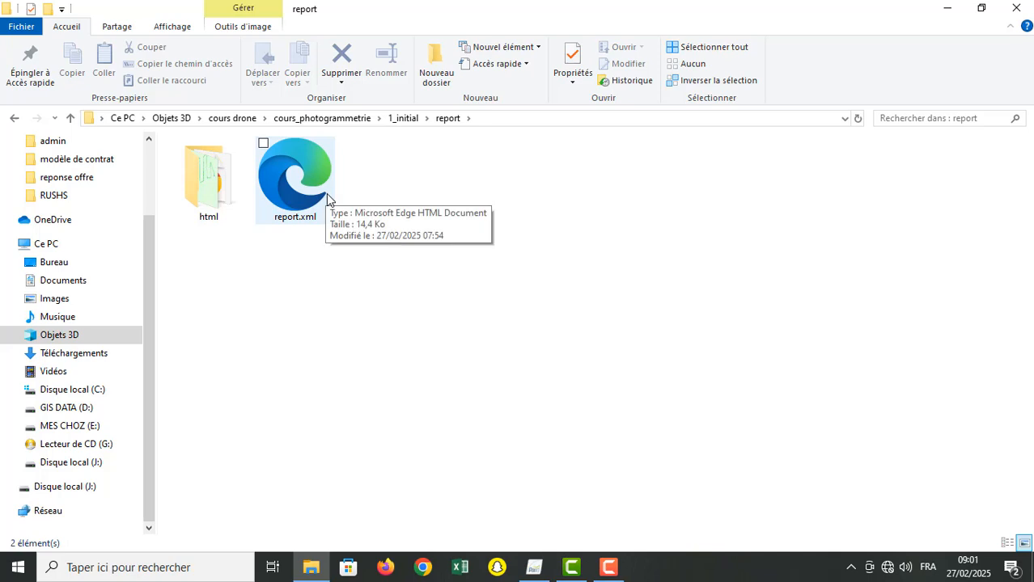
{"action": "left_click", "coordinate": [285, 182]}
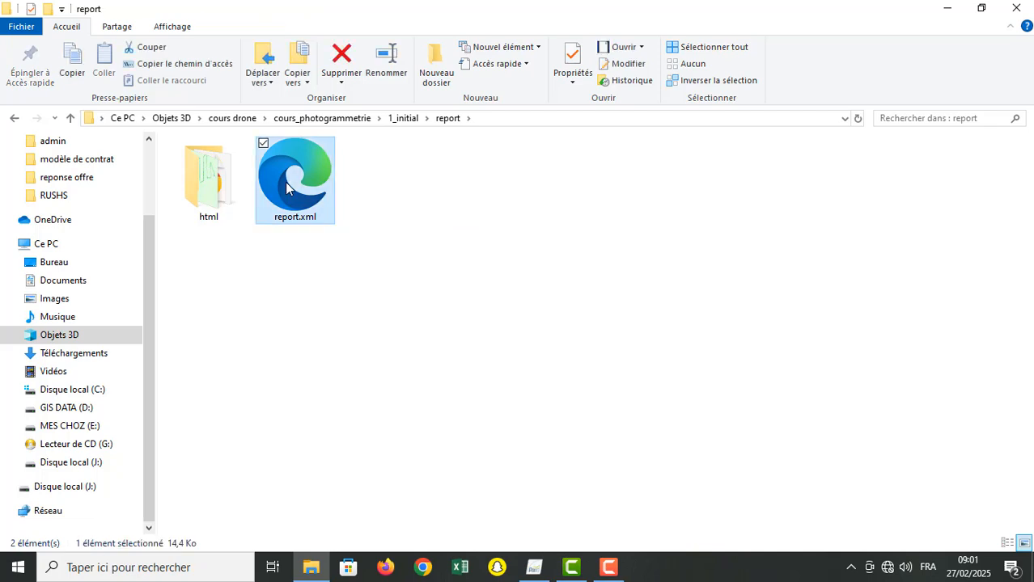
{"action": "double_click", "coordinate": [206, 183]}
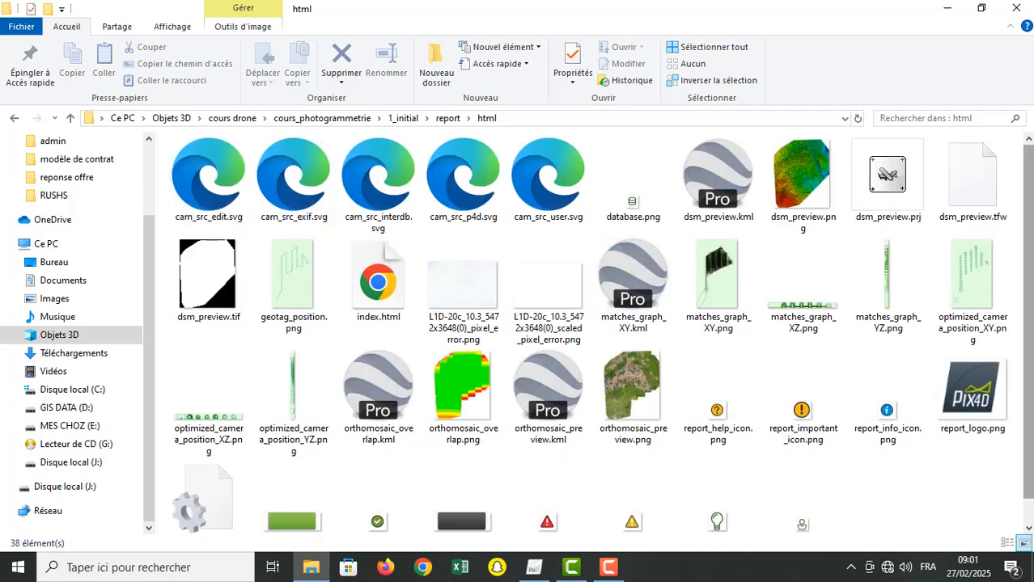
{"action": "scroll", "coordinate": [602, 332], "scroll_direction": "down", "scroll_amount": 1}
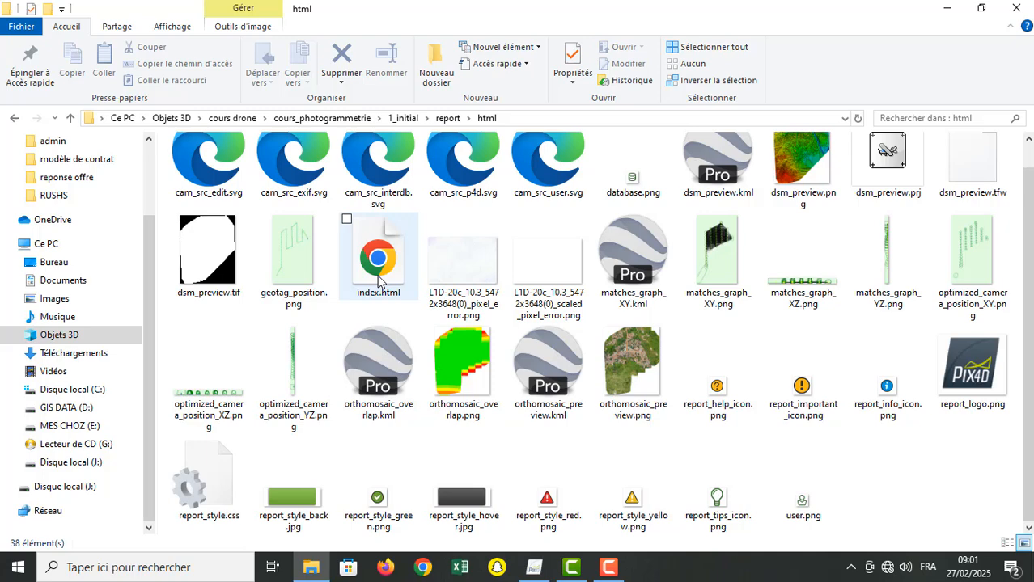
{"action": "left_click", "coordinate": [437, 119]}
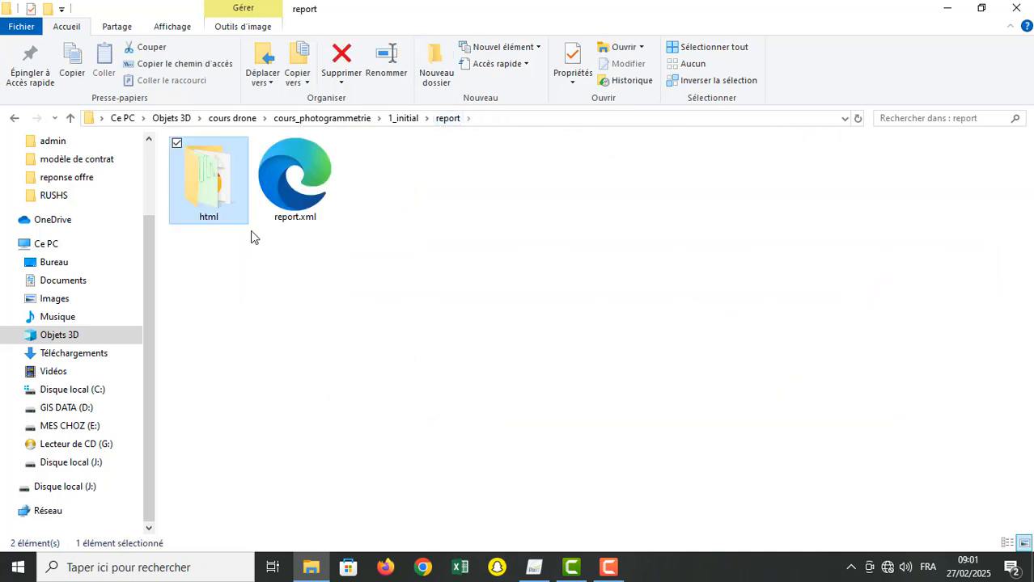
Step: Open report.xml in Microsoft Edge, dismiss the translation offer, look over the XML content, and close the browser
{"action": "left_click", "coordinate": [293, 182]}
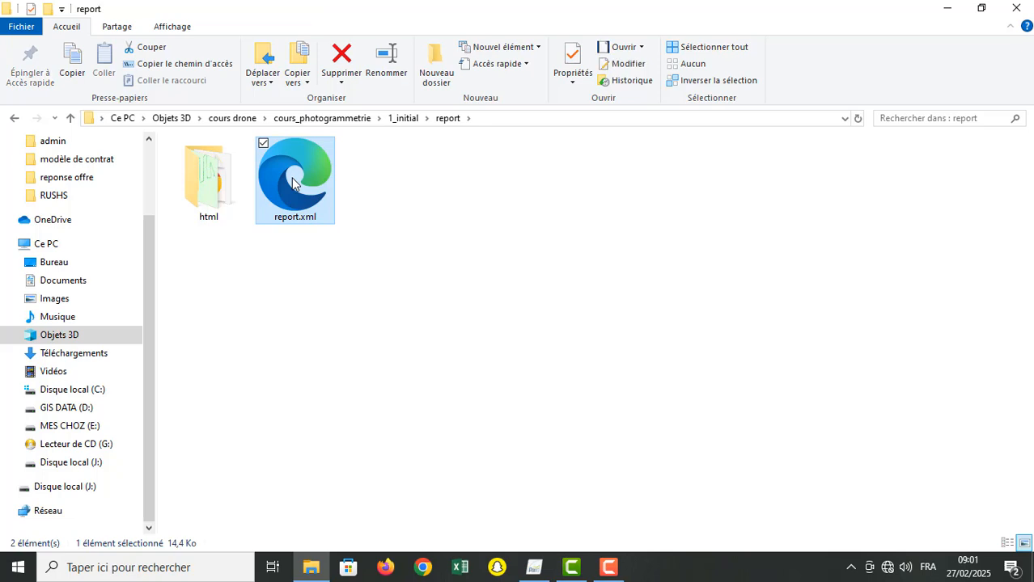
{"action": "double_click", "coordinate": [293, 183]}
{"action": "left_click", "coordinate": [639, 48]}
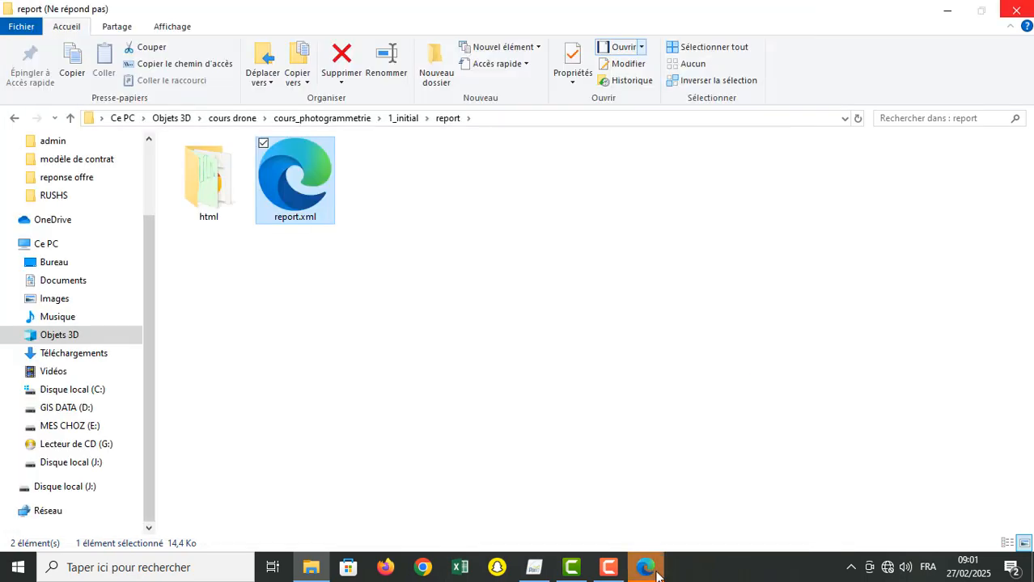
{"action": "mouse_move", "coordinate": [657, 573]}
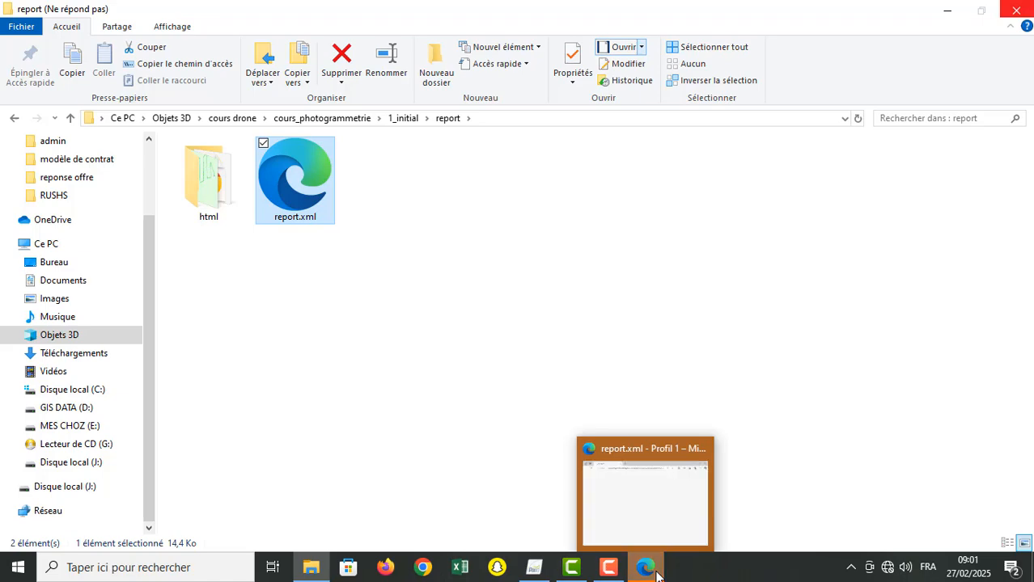
{"action": "left_click", "coordinate": [640, 508]}
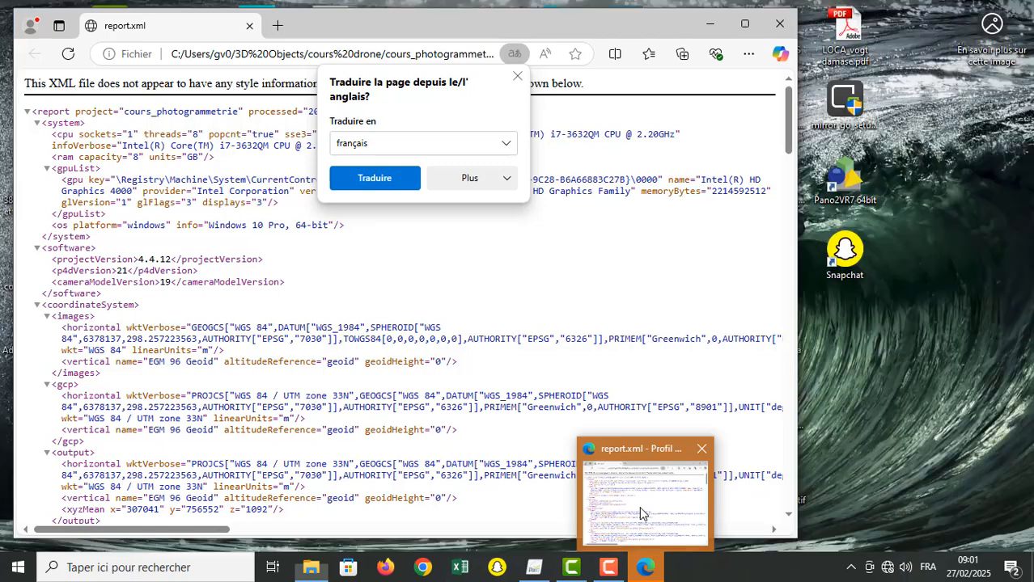
{"action": "left_click", "coordinate": [640, 508]}
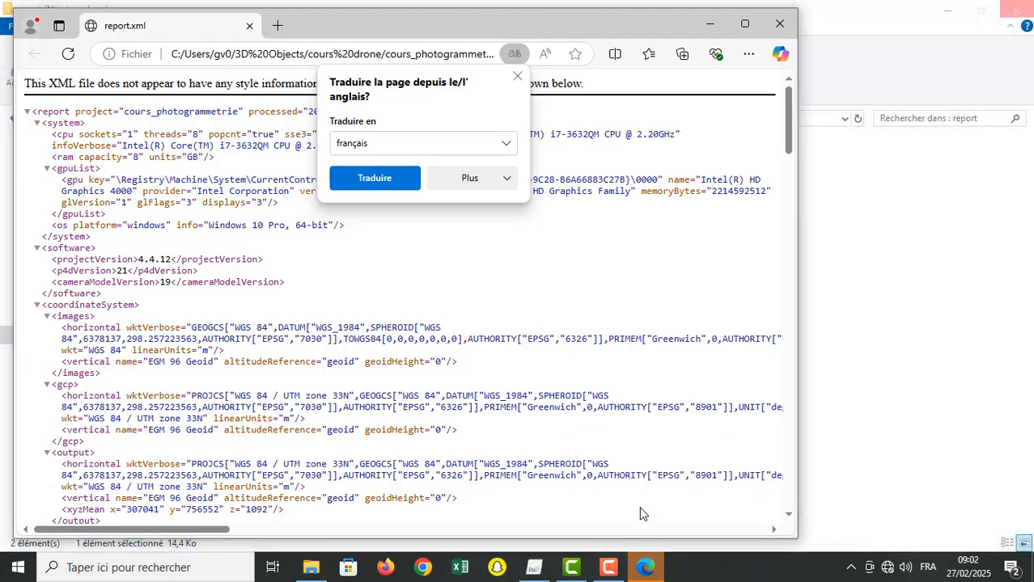
{"action": "left_click", "coordinate": [518, 76]}
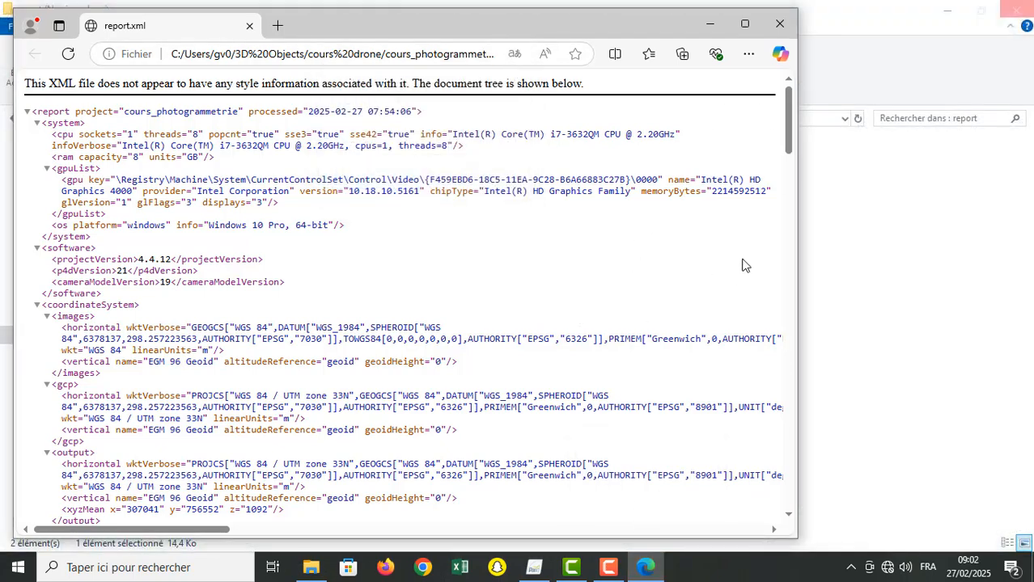
{"action": "left_click_drag", "start_coordinate": [789, 118], "coordinate": [793, 61]}
{"action": "left_click", "coordinate": [780, 24]}
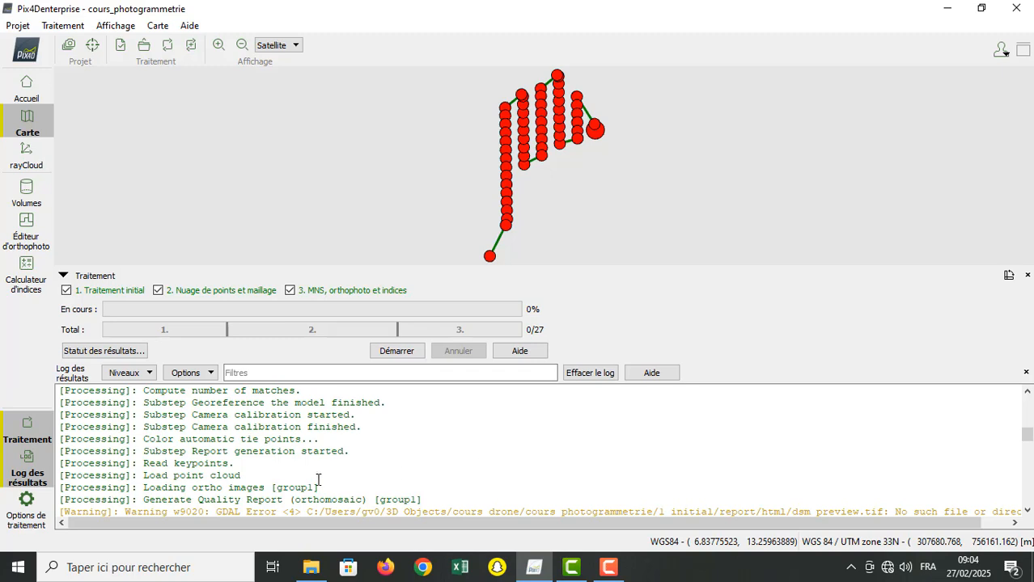
Step: Switch to File Explorer, go back to cours_photogrammetrie, and open the 3d_mesh folder inside 2_densification
{"action": "left_click", "coordinate": [317, 569]}
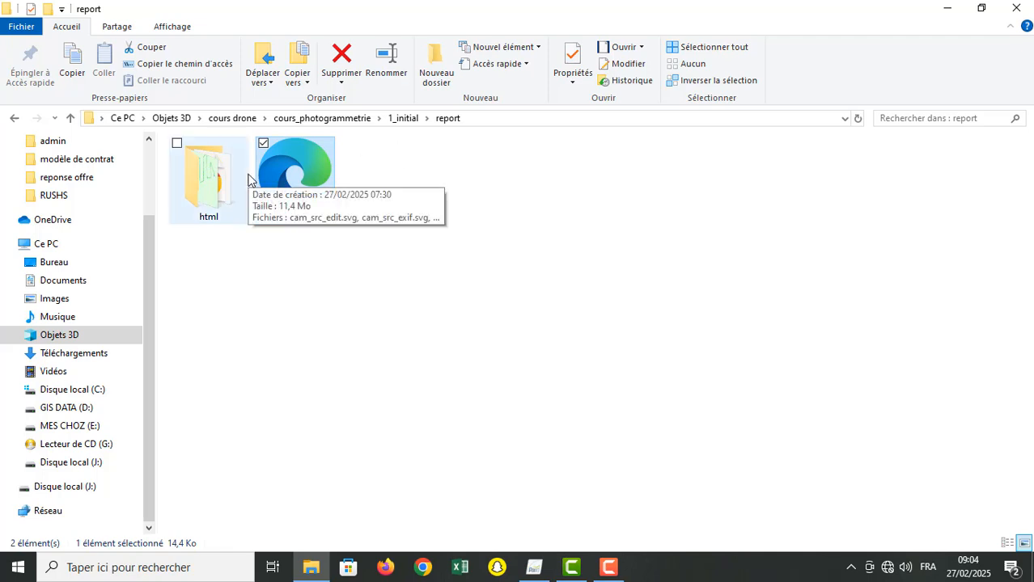
{"action": "left_click", "coordinate": [395, 121]}
{"action": "left_click", "coordinate": [344, 121]}
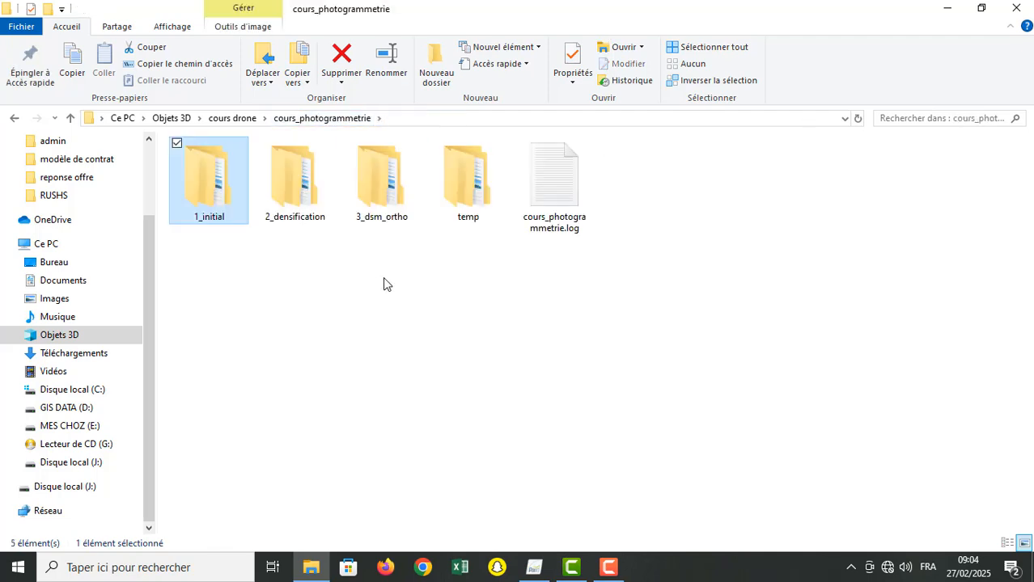
{"action": "double_click", "coordinate": [298, 191]}
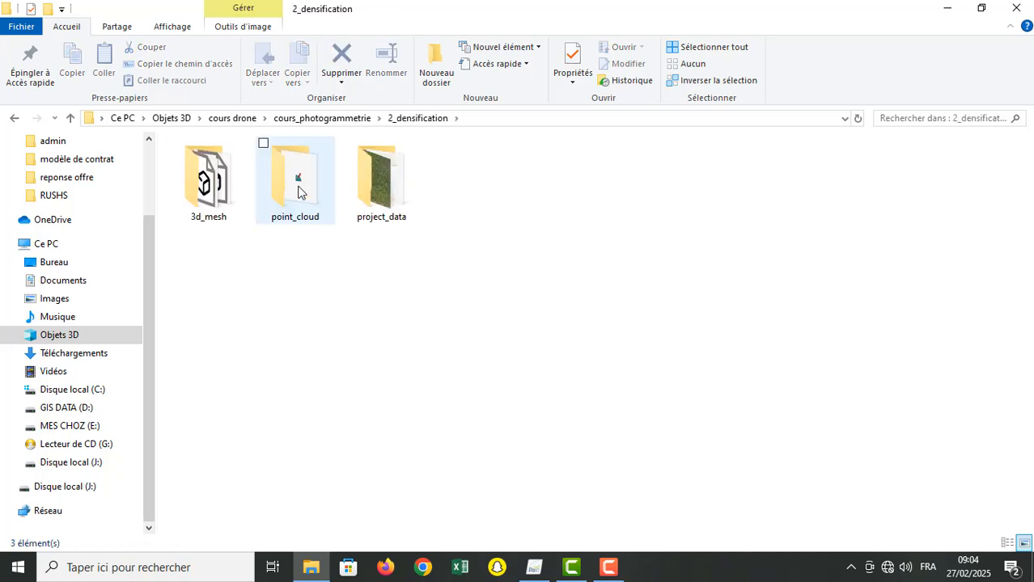
{"action": "double_click", "coordinate": [217, 185]}
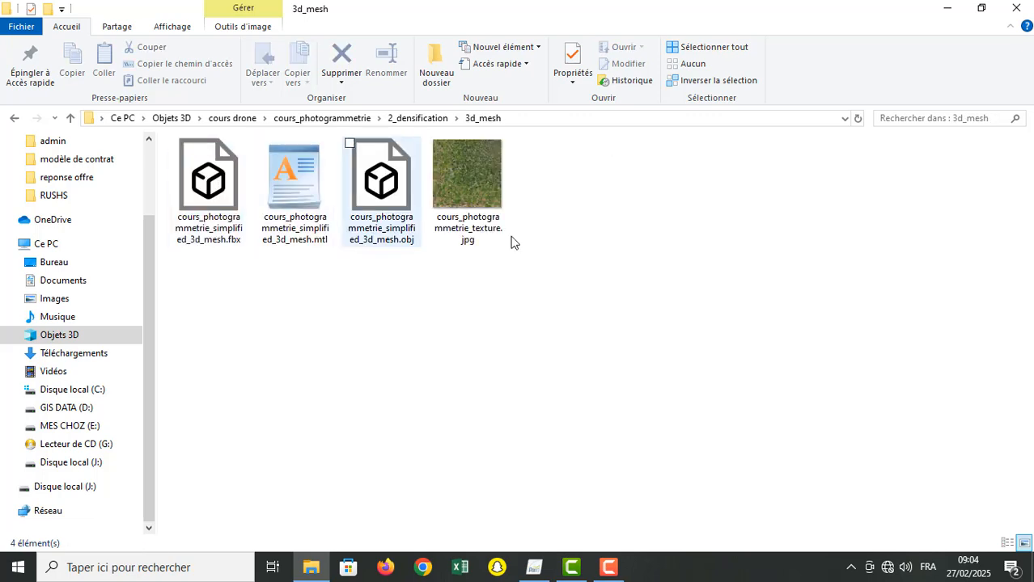
Step: View cours_photogrammetrie_texture.jpg in a maximized viewer, close it, and return to the 2_densification folder
{"action": "left_click", "coordinate": [473, 172]}
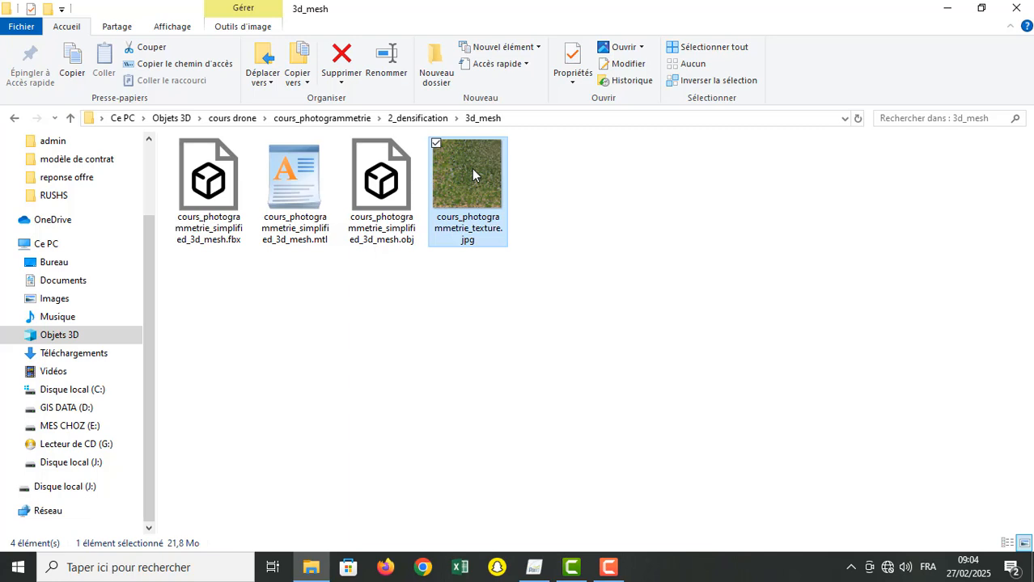
{"action": "double_click", "coordinate": [473, 175]}
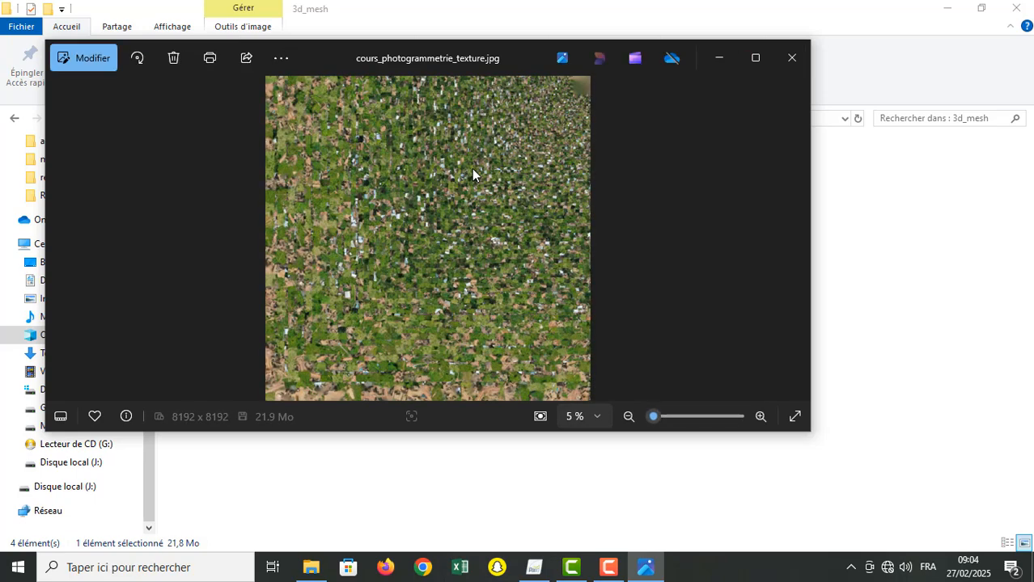
{"action": "left_click", "coordinate": [759, 58]}
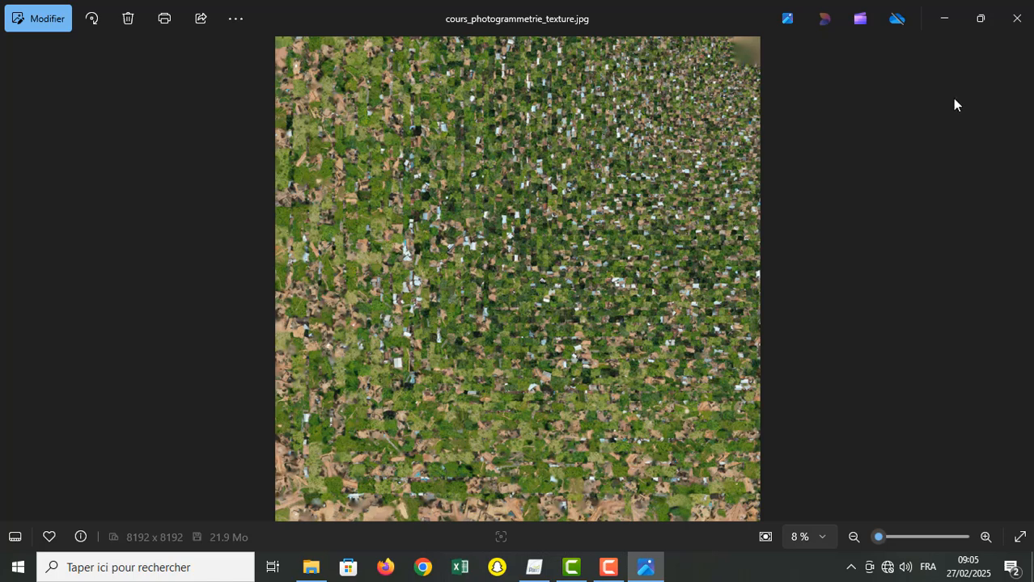
{"action": "left_click", "coordinate": [1020, 18]}
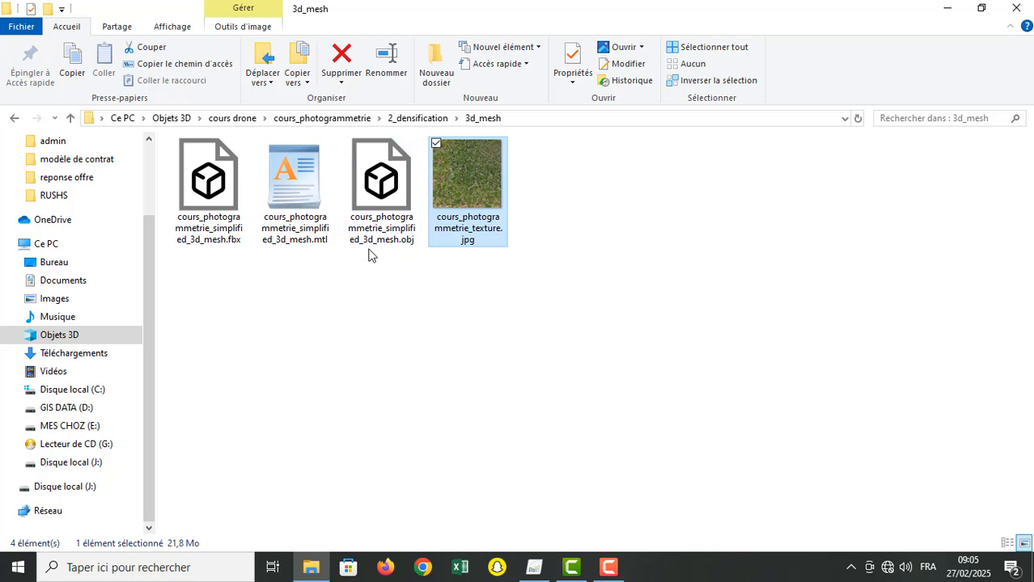
{"action": "left_click", "coordinate": [398, 119]}
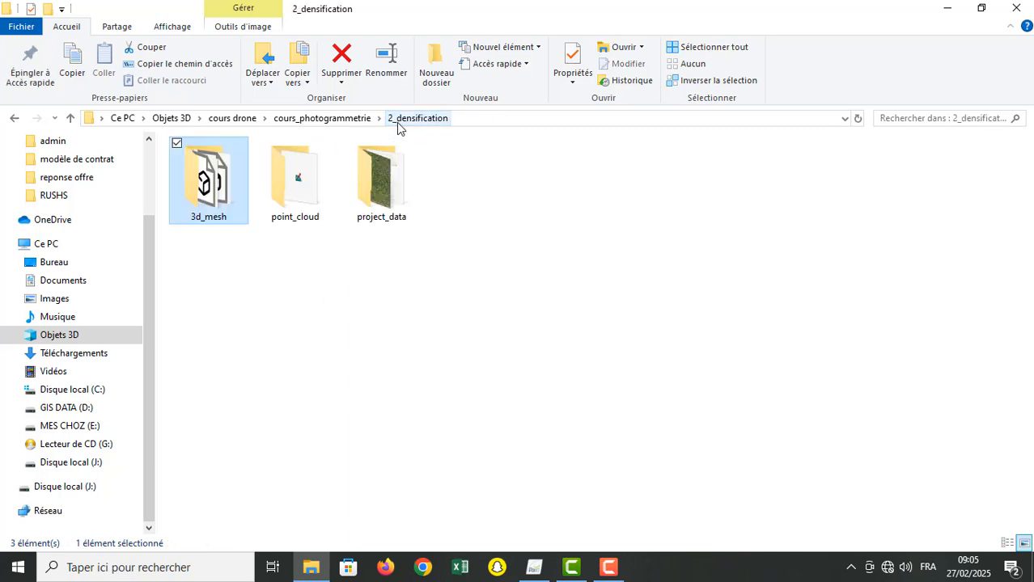
Step: Inspect the densified point cloud LAS file in point_cloud and the contents of project_data, and return to cours_photogrammetrie
{"action": "double_click", "coordinate": [291, 185]}
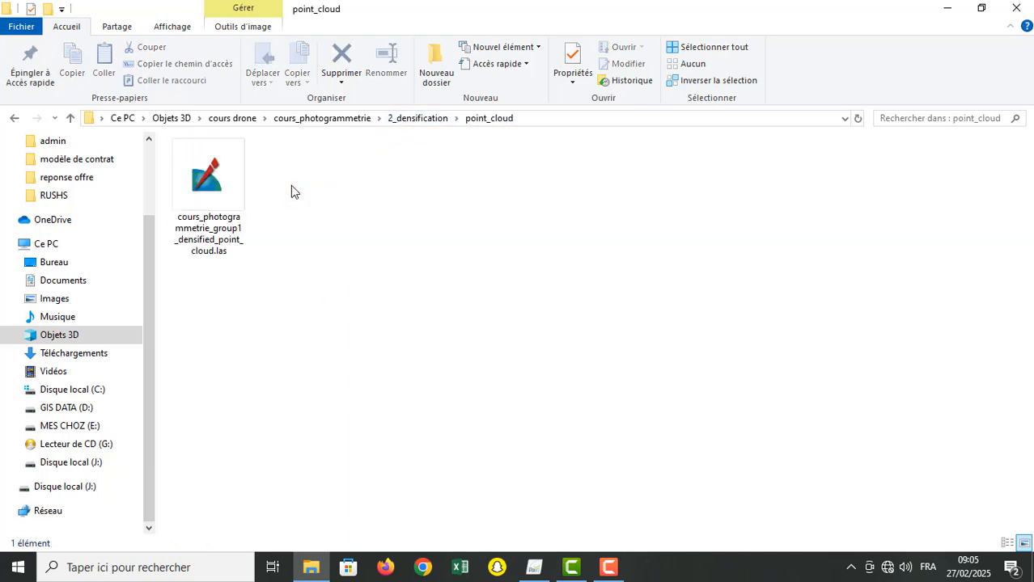
{"action": "left_click", "coordinate": [213, 194]}
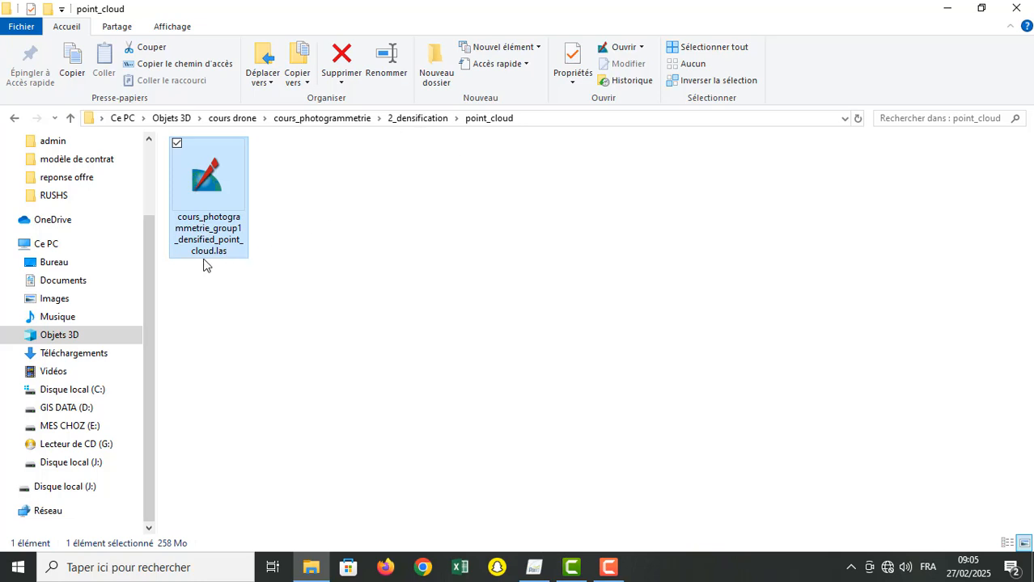
{"action": "left_click", "coordinate": [418, 122]}
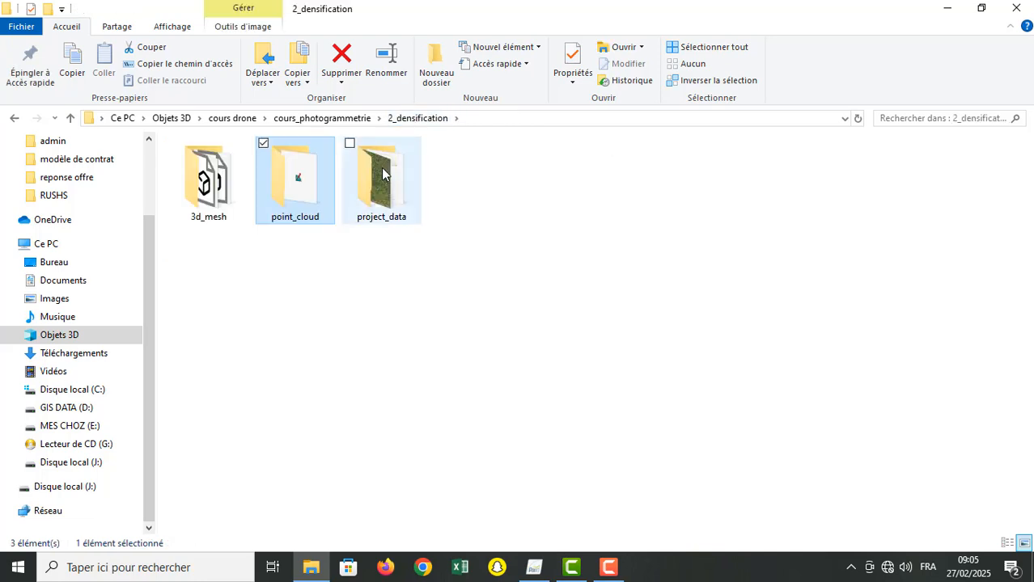
{"action": "double_click", "coordinate": [384, 174]}
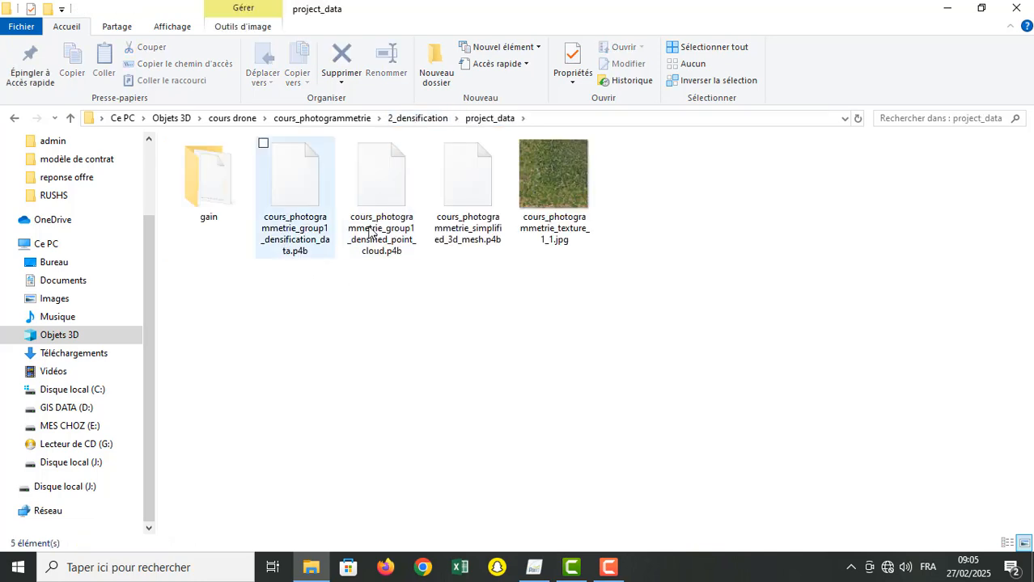
{"action": "left_click", "coordinate": [341, 123]}
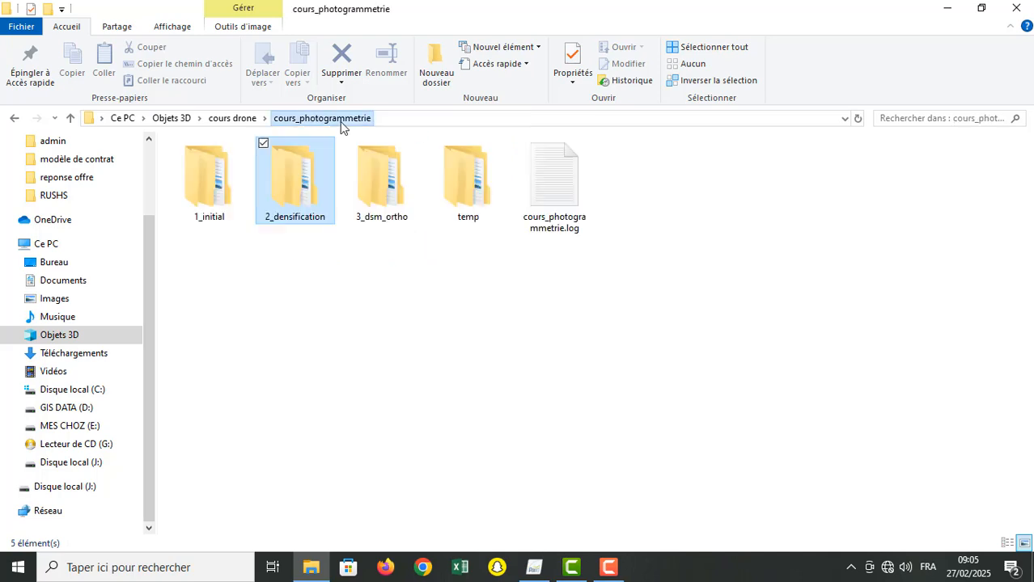
Step: Open 1_dsm inside the 3_dsm_ortho folder, select cours_photogrammetrie_dsm.tif, and return to 3_dsm_ortho
{"action": "left_click", "coordinate": [385, 199]}
{"action": "double_click", "coordinate": [385, 200]}
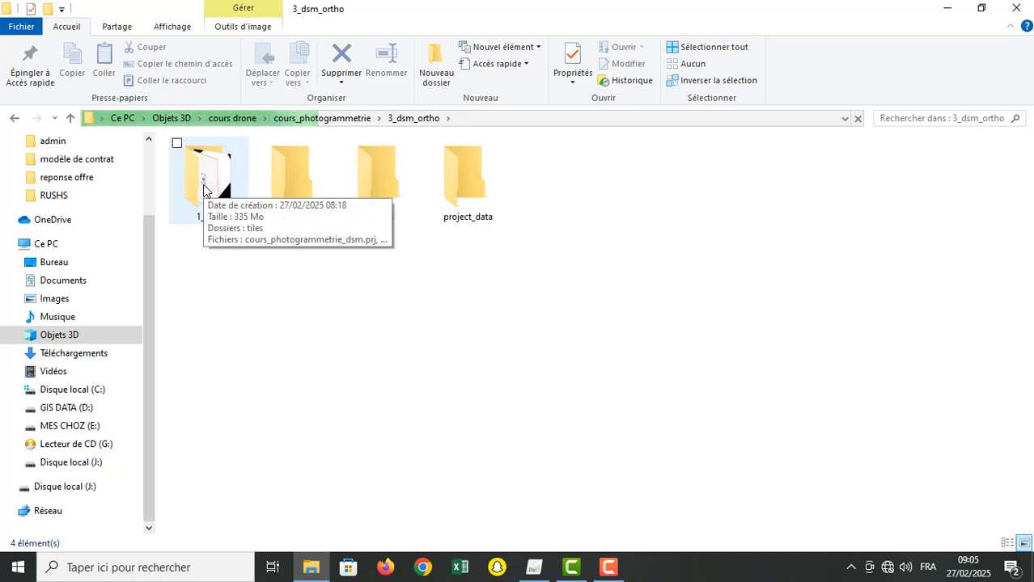
{"action": "left_click", "coordinate": [209, 187]}
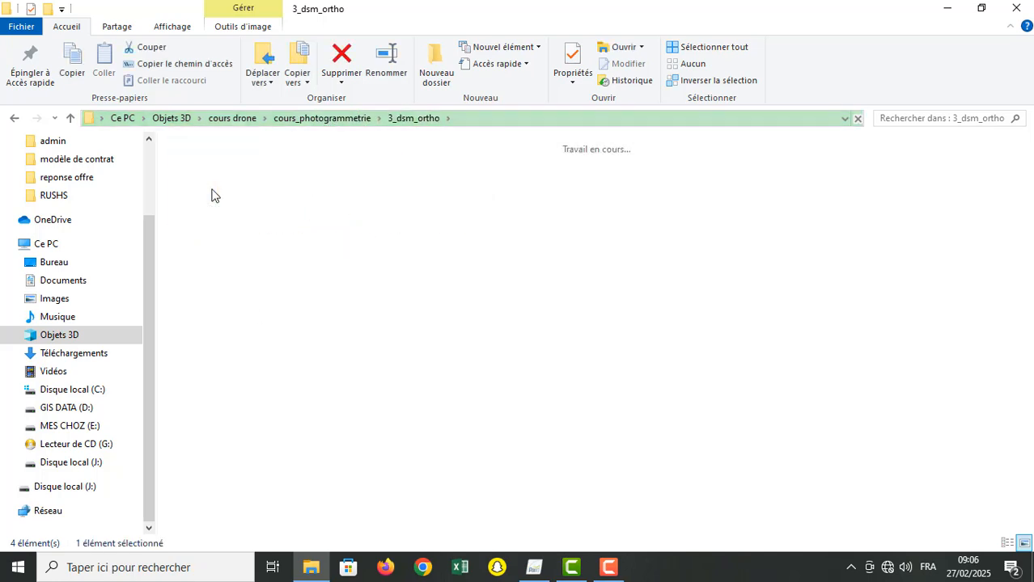
{"action": "left_click", "coordinate": [479, 179]}
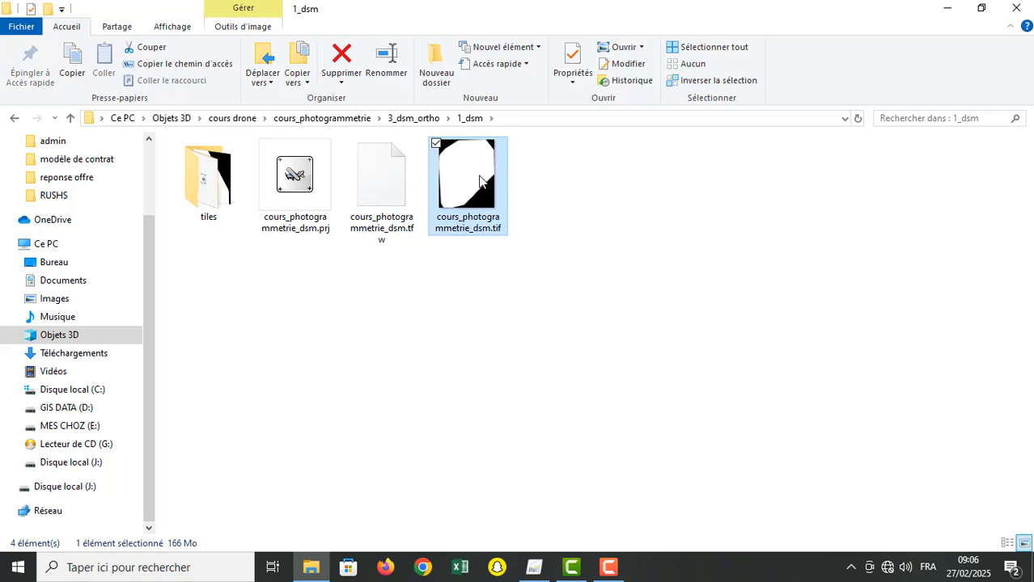
{"action": "left_click", "coordinate": [425, 119]}
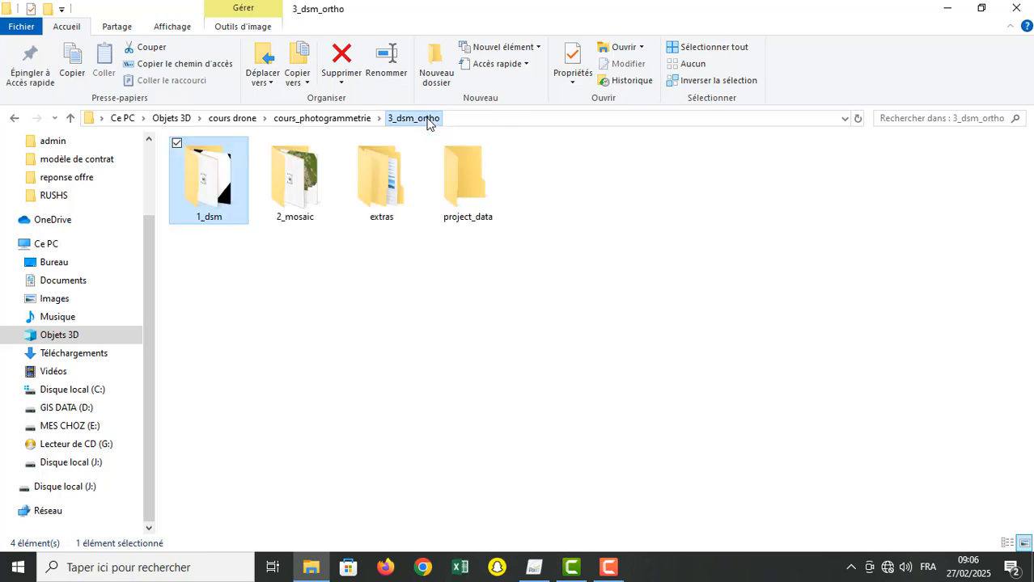
Step: Open the 2_mosaic folder, select cours_photogrammetrie_transparent_mosaic_group1.tif, and return to 3_dsm_ortho
{"action": "double_click", "coordinate": [286, 186]}
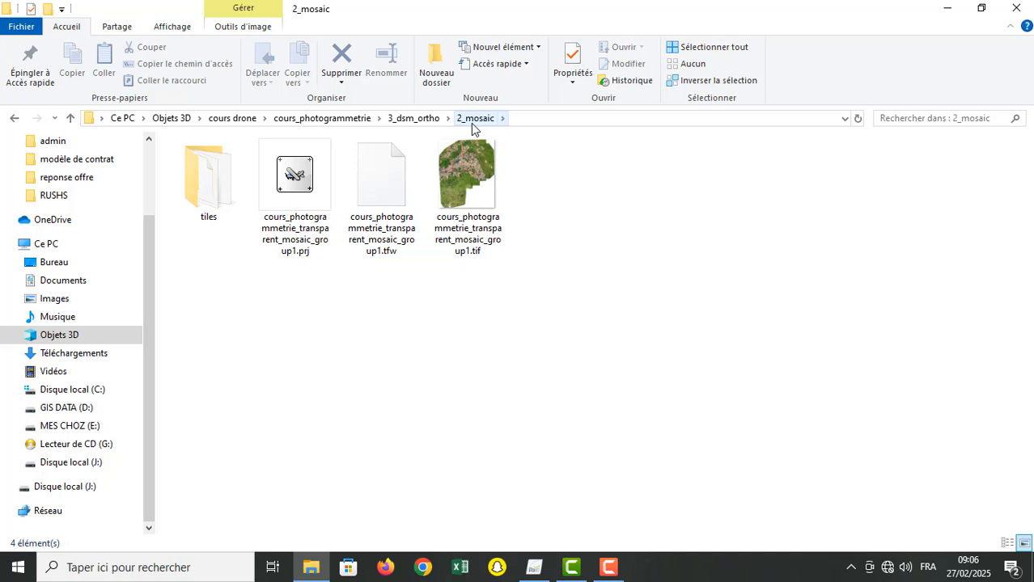
{"action": "mouse_move", "coordinate": [488, 212]}
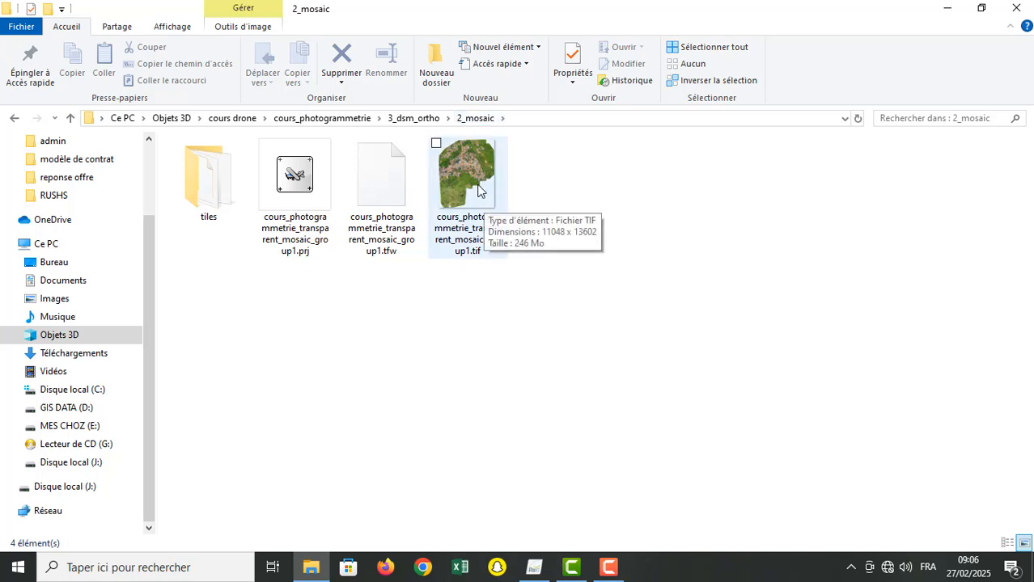
{"action": "left_click", "coordinate": [478, 190]}
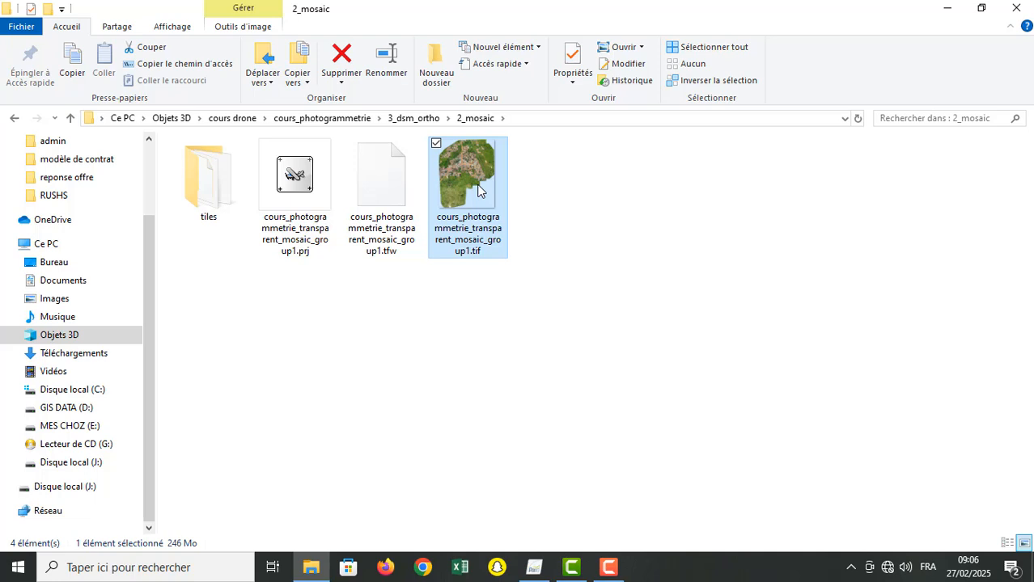
{"action": "left_click", "coordinate": [414, 121]}
Step: Open the dtm folder inside extras and select the terrain model file cours_photogrammetrie_dtm.tif
{"action": "double_click", "coordinate": [381, 174]}
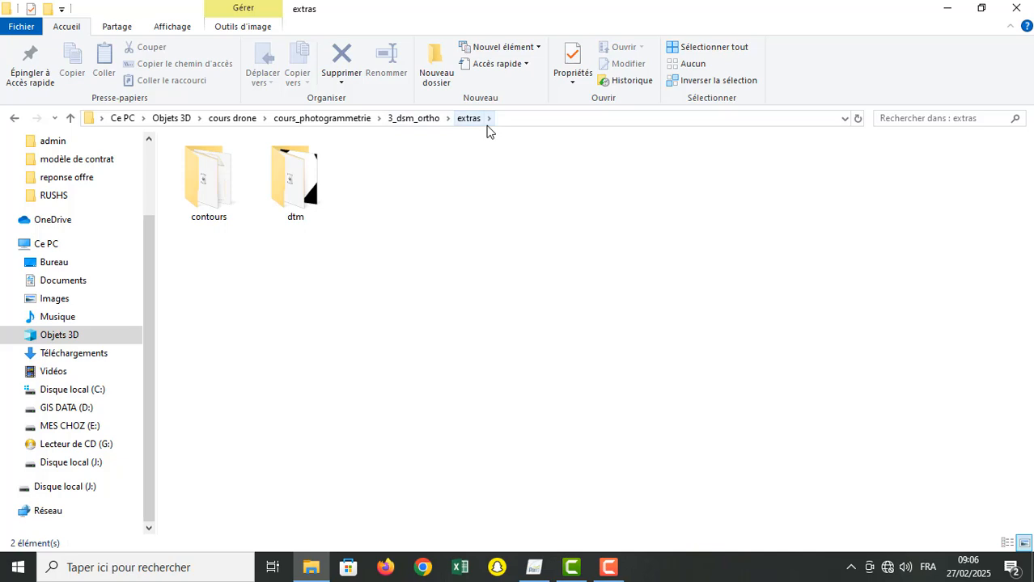
{"action": "double_click", "coordinate": [301, 185]}
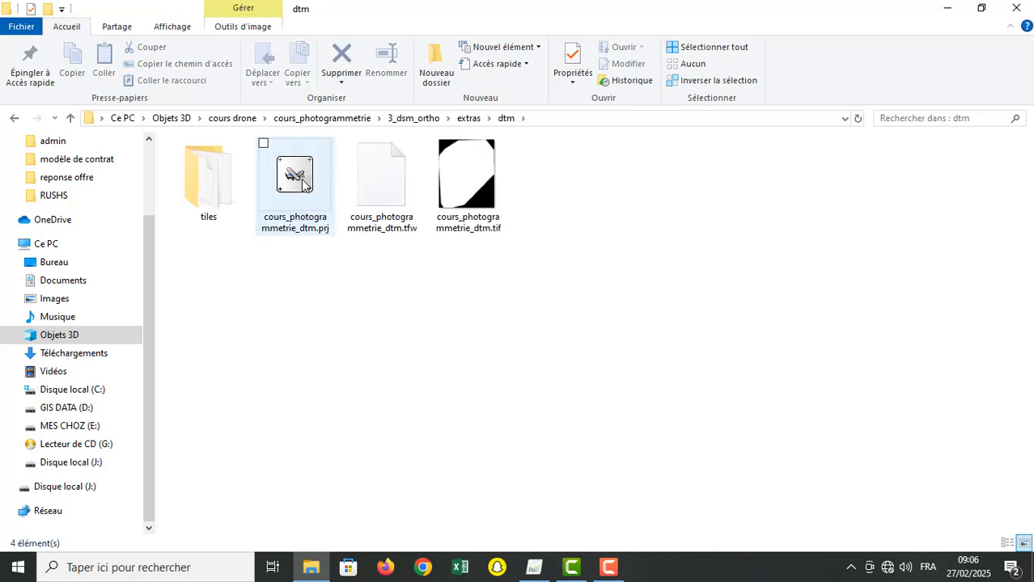
{"action": "left_click", "coordinate": [484, 177]}
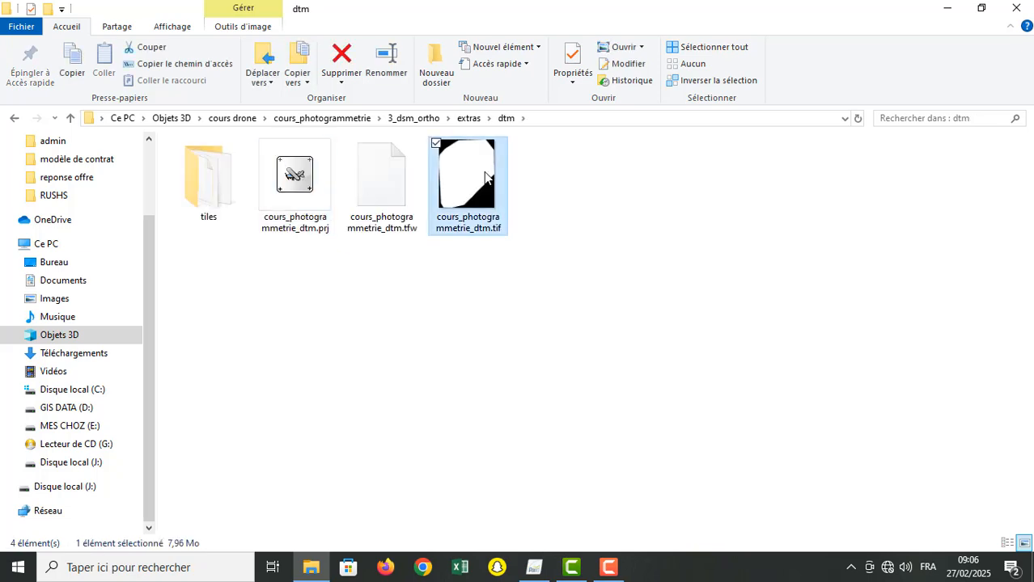
{"action": "left_click", "coordinate": [608, 567]}
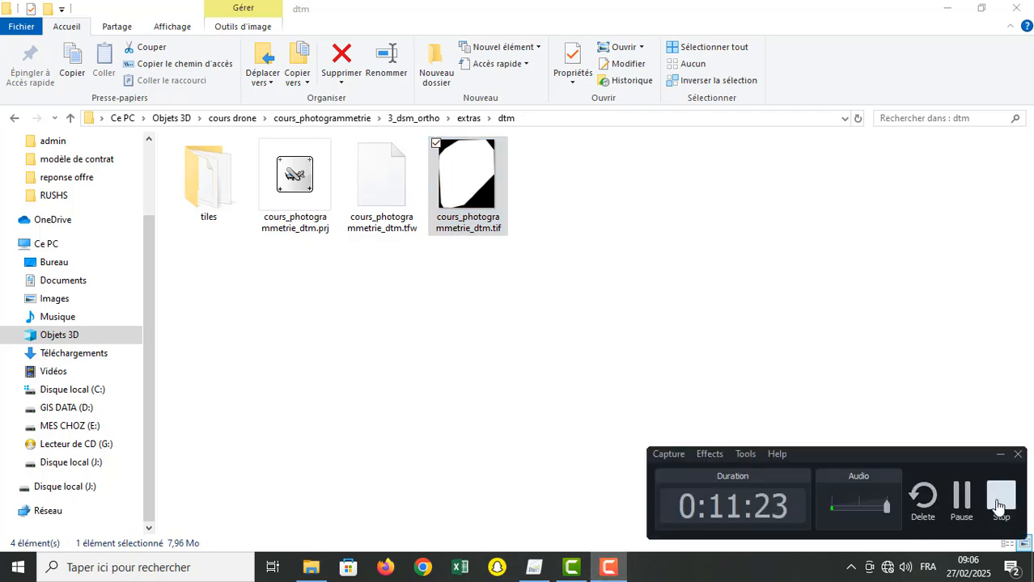
{"action": "left_click", "coordinate": [1000, 499]}
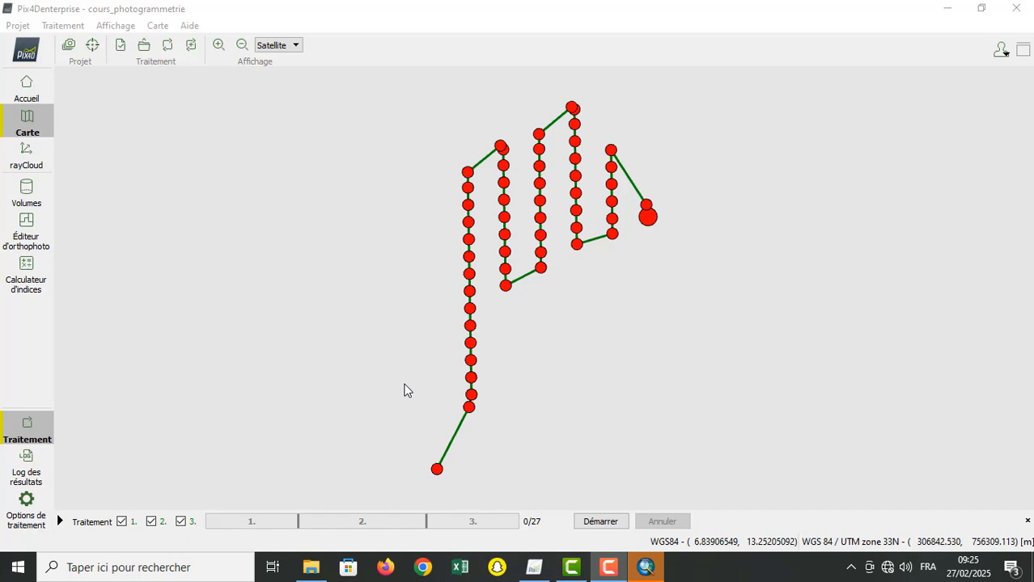
Step: Switch to Pix4Denterprise, open the project's rayCloud view, and display the Caméras layer over the tie points
{"action": "left_click", "coordinate": [25, 121]}
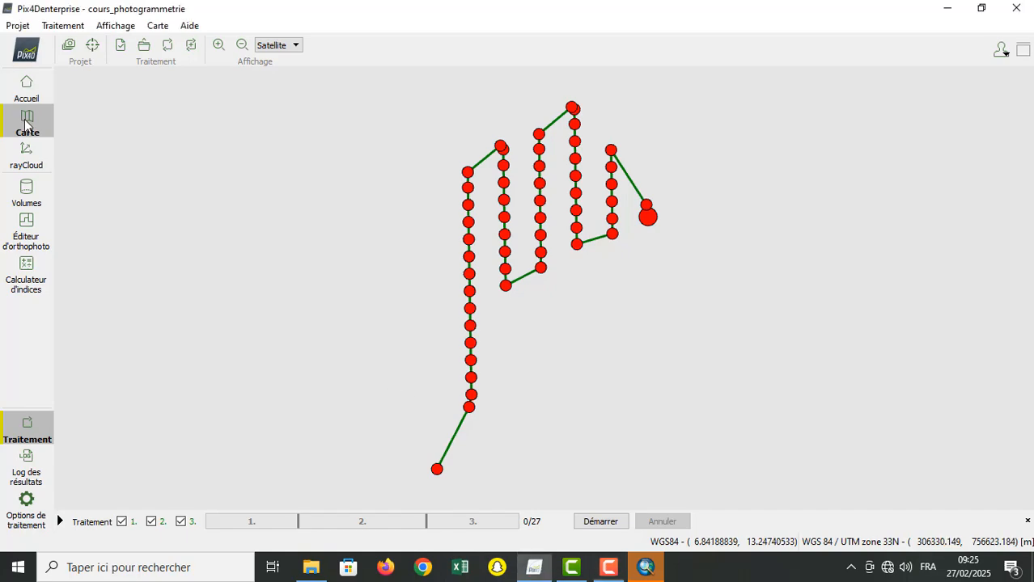
{"action": "left_click", "coordinate": [26, 156]}
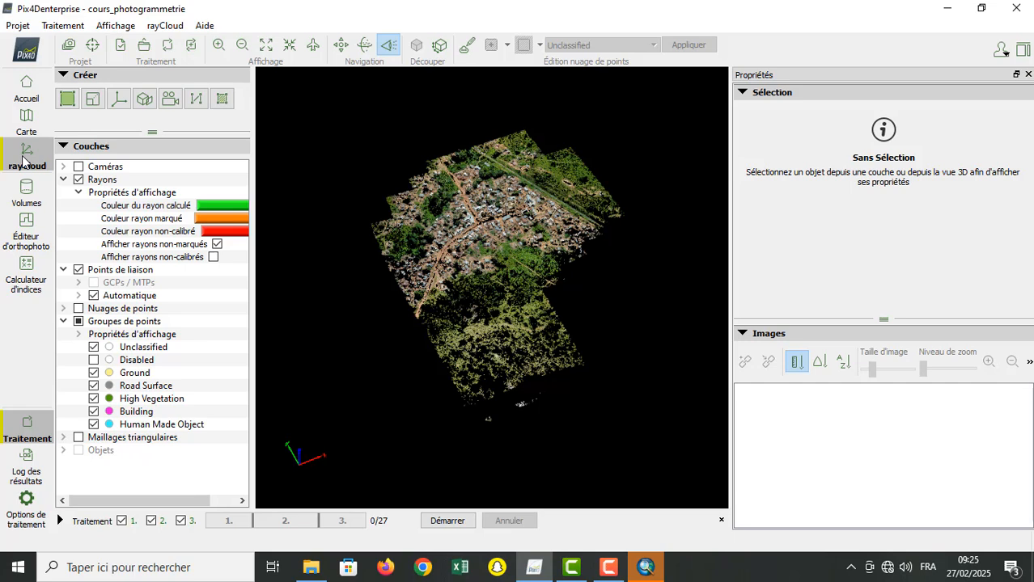
{"action": "left_click", "coordinate": [79, 167]}
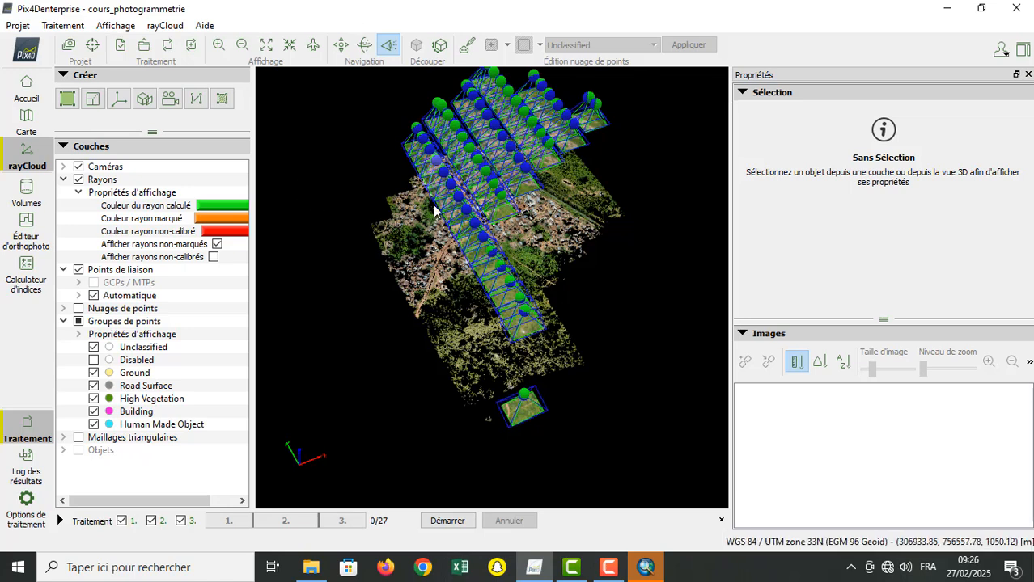
Step: Examine the camera positions above the point cloud from several oblique angles using trackball navigation
{"action": "left_click", "coordinate": [366, 48]}
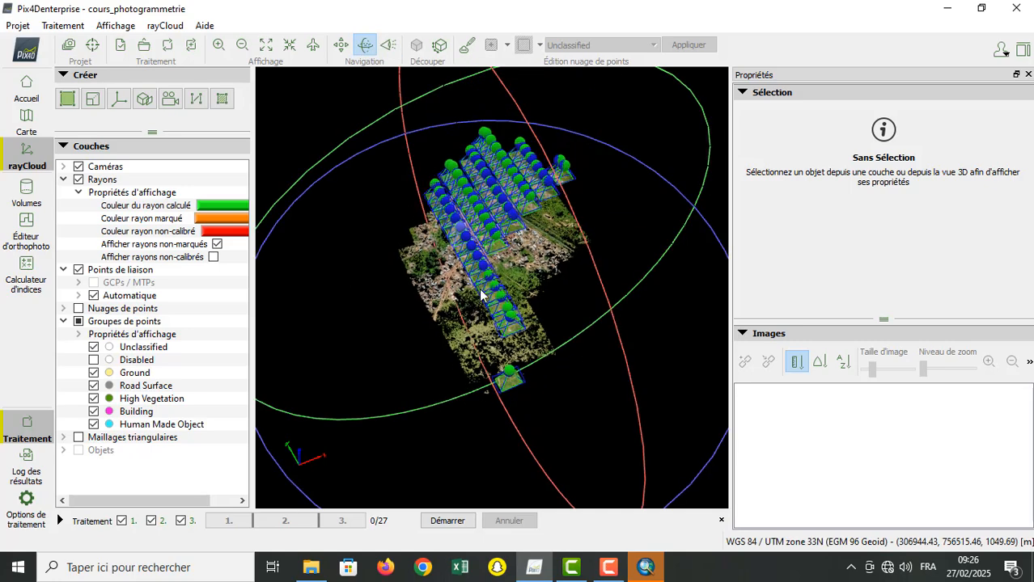
{"action": "left_click", "coordinate": [219, 46]}
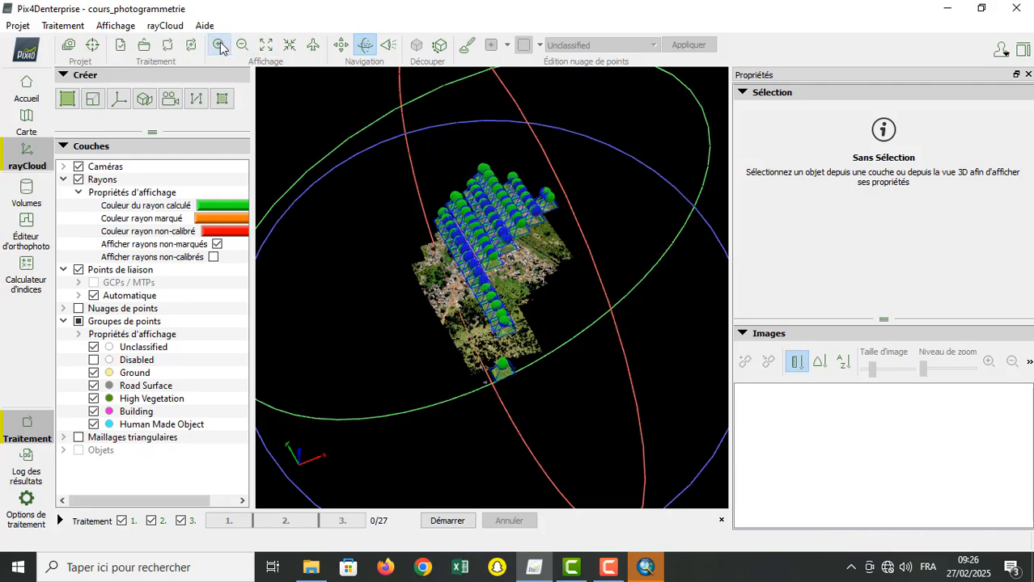
{"action": "left_click", "coordinate": [219, 46]}
{"action": "left_click", "coordinate": [219, 46]}
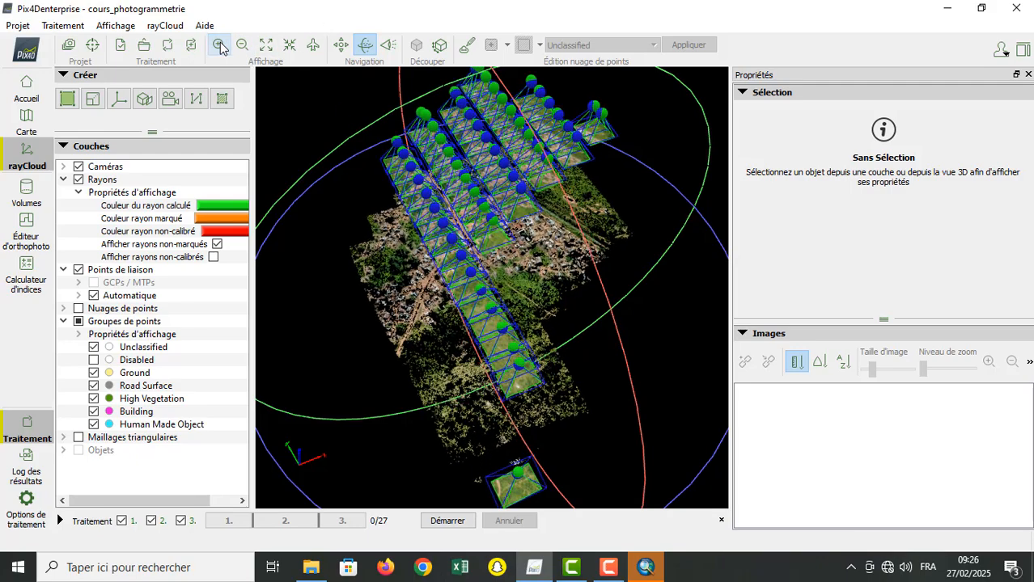
{"action": "left_click_drag", "start_coordinate": [477, 429], "coordinate": [485, 452]}
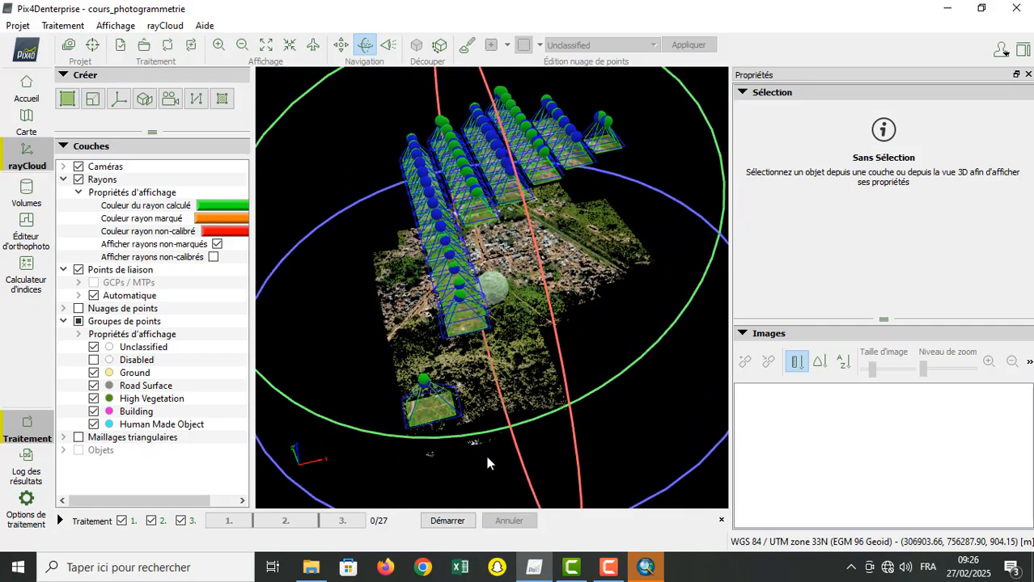
{"action": "left_click_drag", "start_coordinate": [467, 400], "coordinate": [515, 368]}
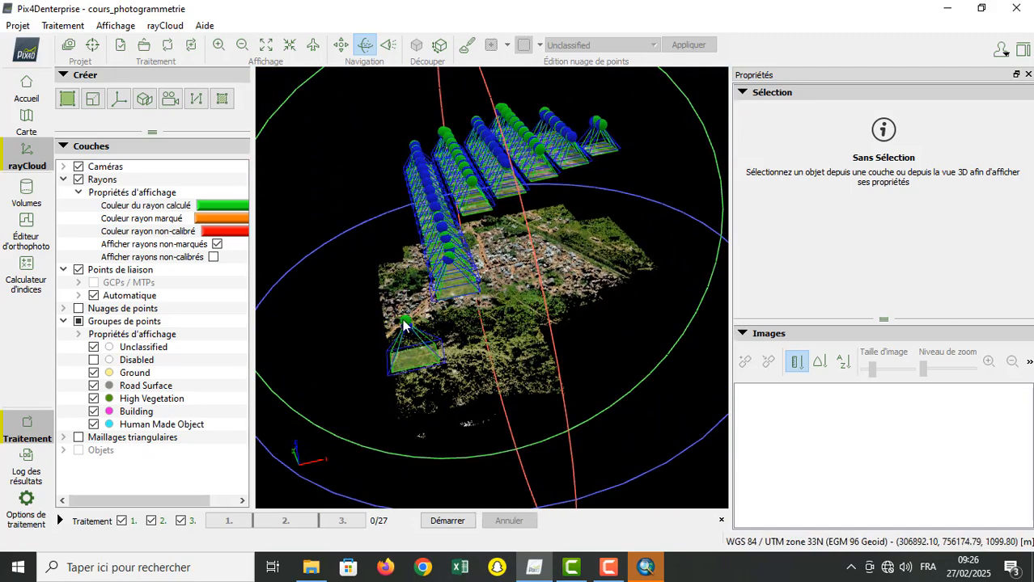
{"action": "left_click_drag", "start_coordinate": [505, 334], "coordinate": [513, 365]}
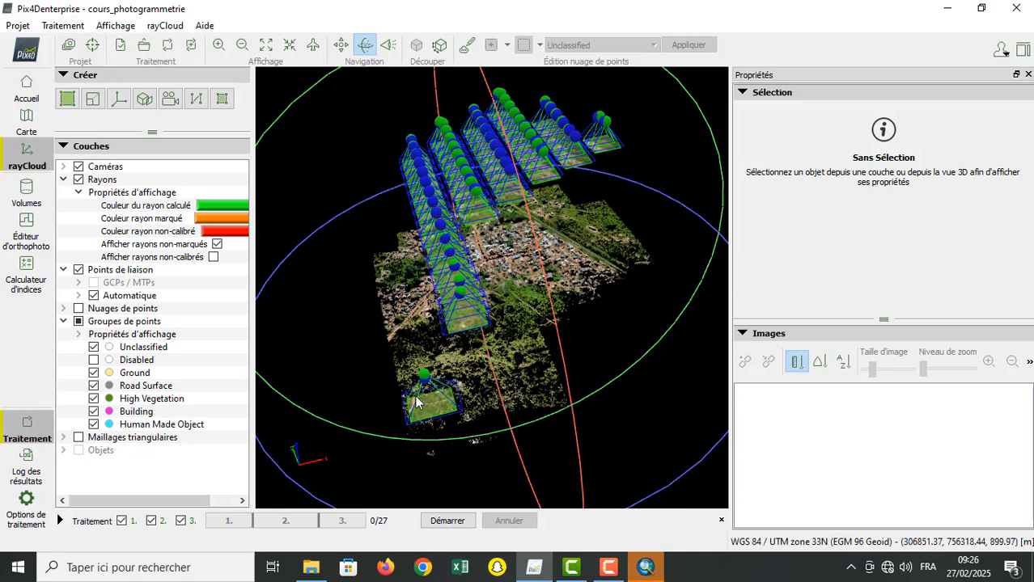
{"action": "left_click_drag", "start_coordinate": [417, 407], "coordinate": [438, 412]}
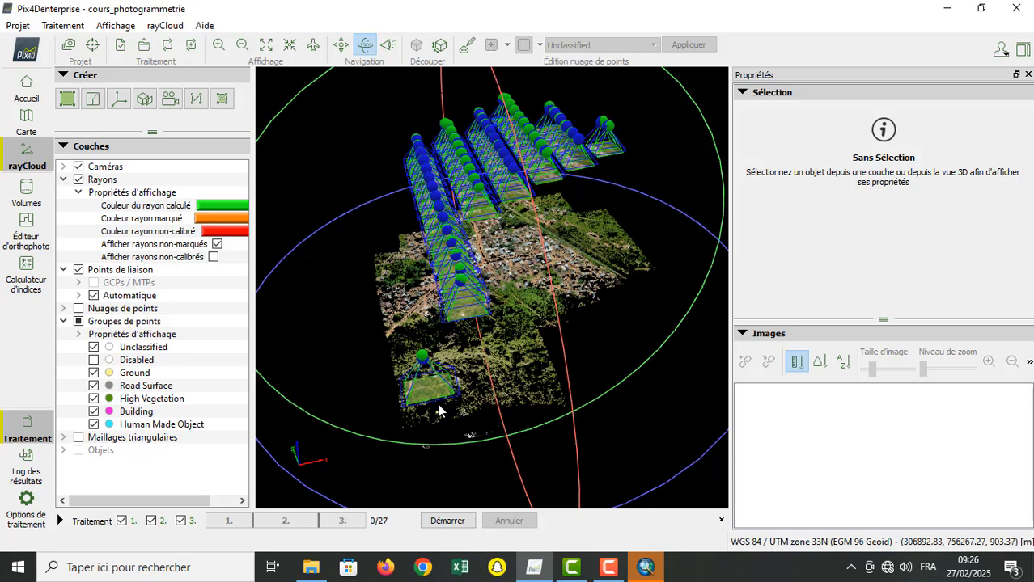
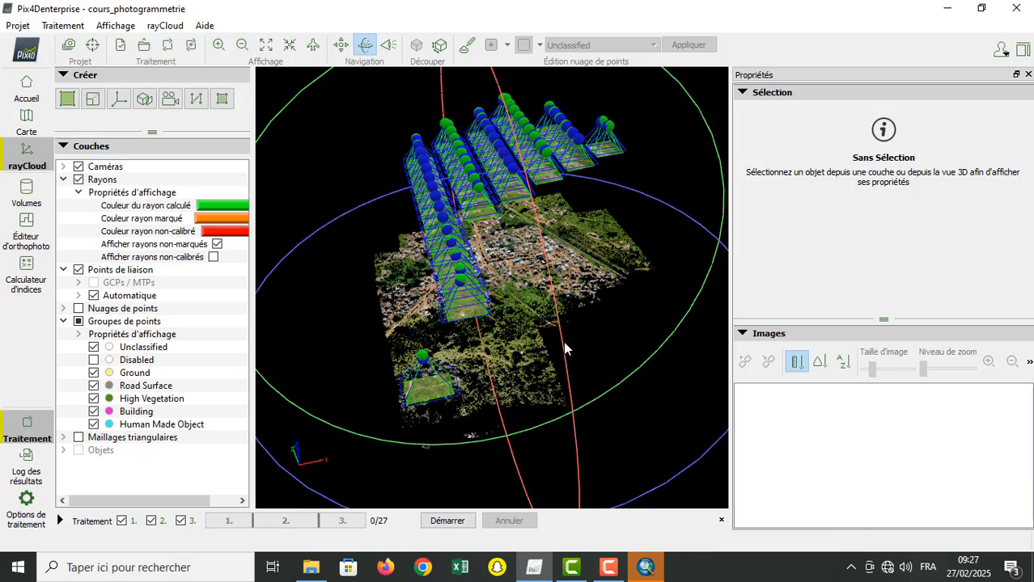
Step: Select the cameras DJI_0565.JPG and DJI_0564.JPG in the 3D view and examine their position above the point cloud
{"action": "left_click_drag", "start_coordinate": [558, 324], "coordinate": [586, 327]}
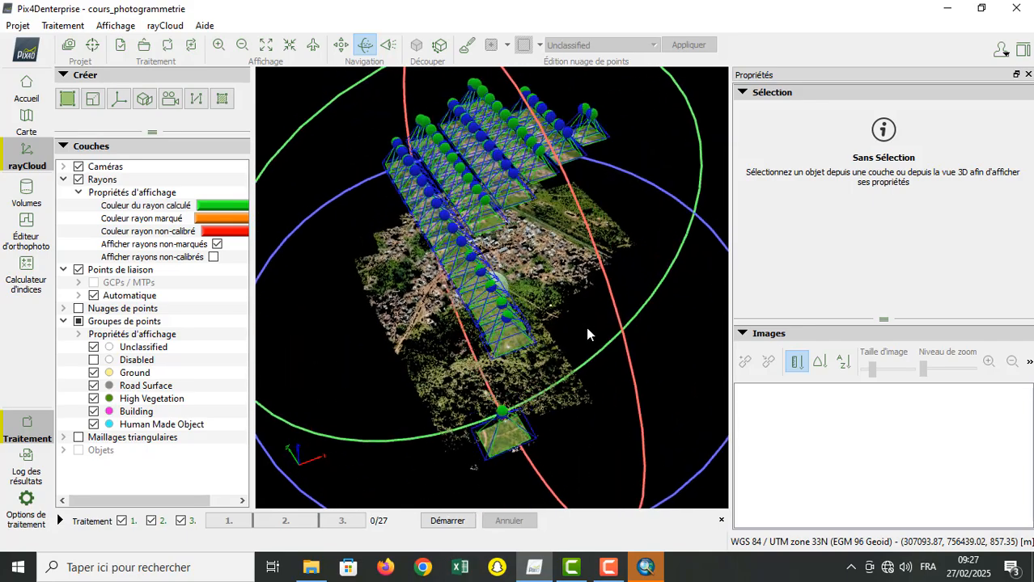
{"action": "left_click", "coordinate": [510, 443]}
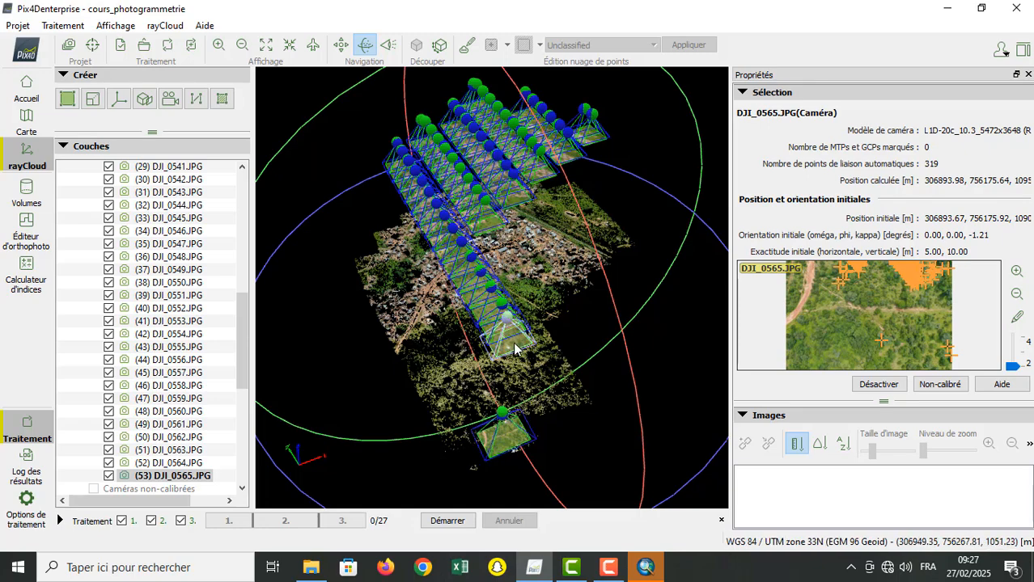
{"action": "left_click_drag", "start_coordinate": [525, 341], "coordinate": [603, 93]}
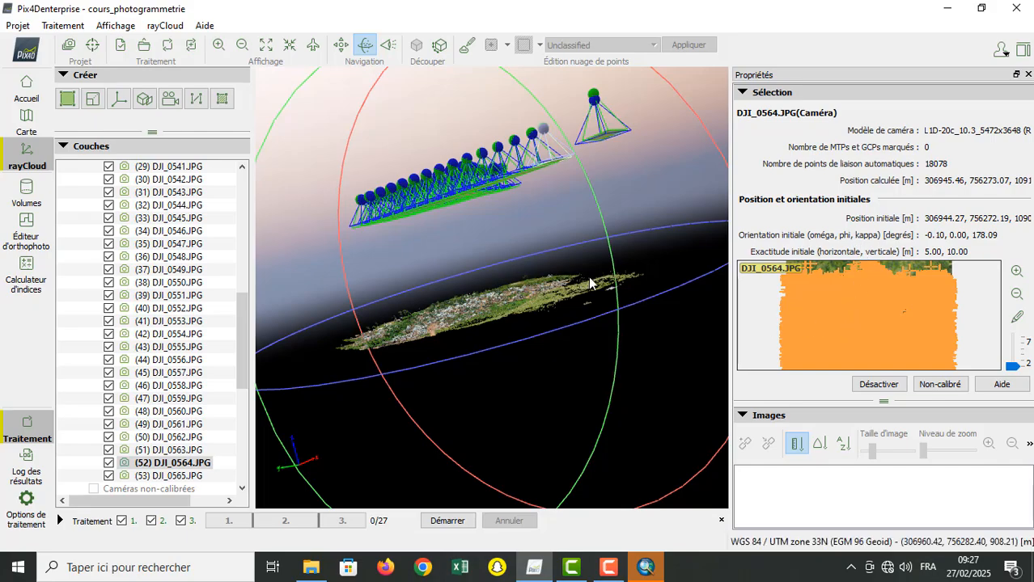
{"action": "left_click_drag", "start_coordinate": [680, 348], "coordinate": [450, 426]}
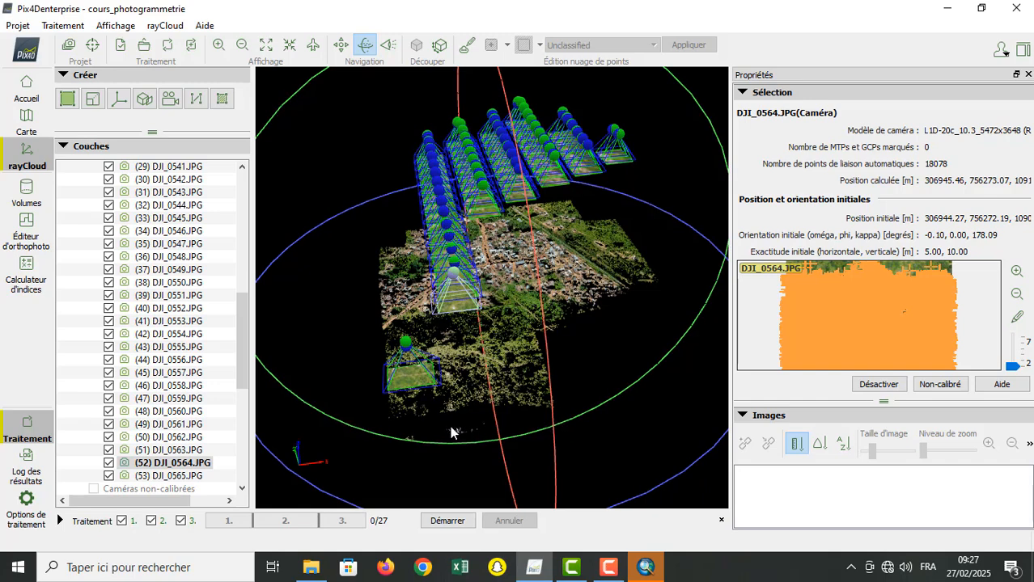
Step: Collapse the calibrated cameras list and the Caméras, Rayons and Points de liaison layers in the layer tree
{"action": "scroll", "coordinate": [243, 323], "scroll_direction": "down", "scroll_amount": 5}
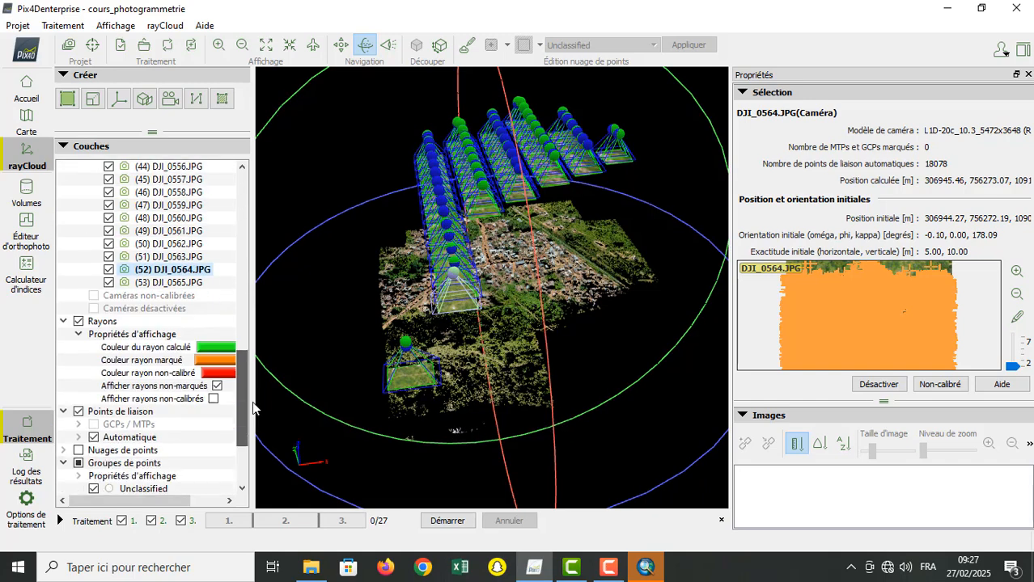
{"action": "scroll", "coordinate": [255, 370], "scroll_direction": "up", "scroll_amount": 2}
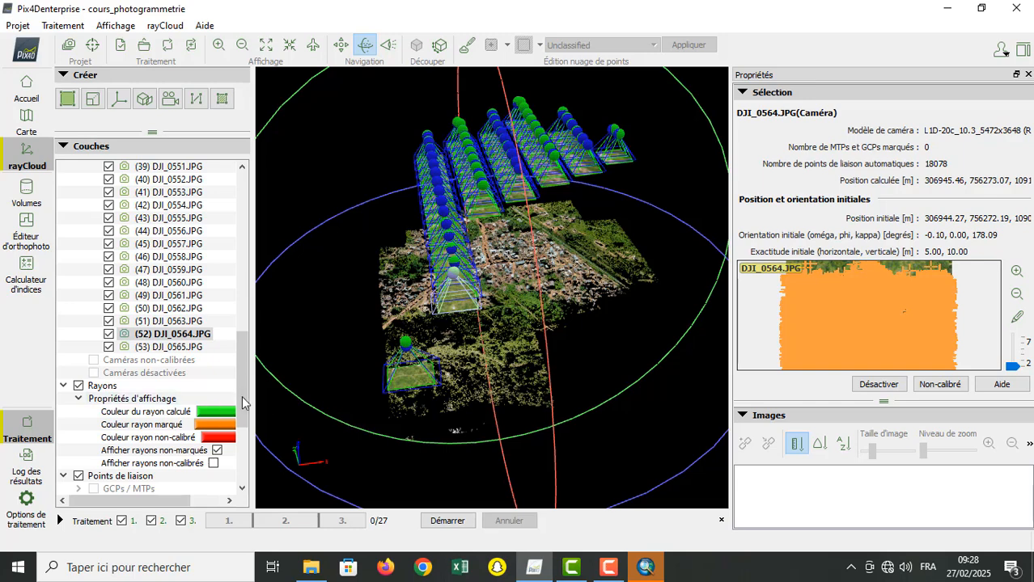
{"action": "left_click_drag", "start_coordinate": [241, 402], "coordinate": [240, 243]}
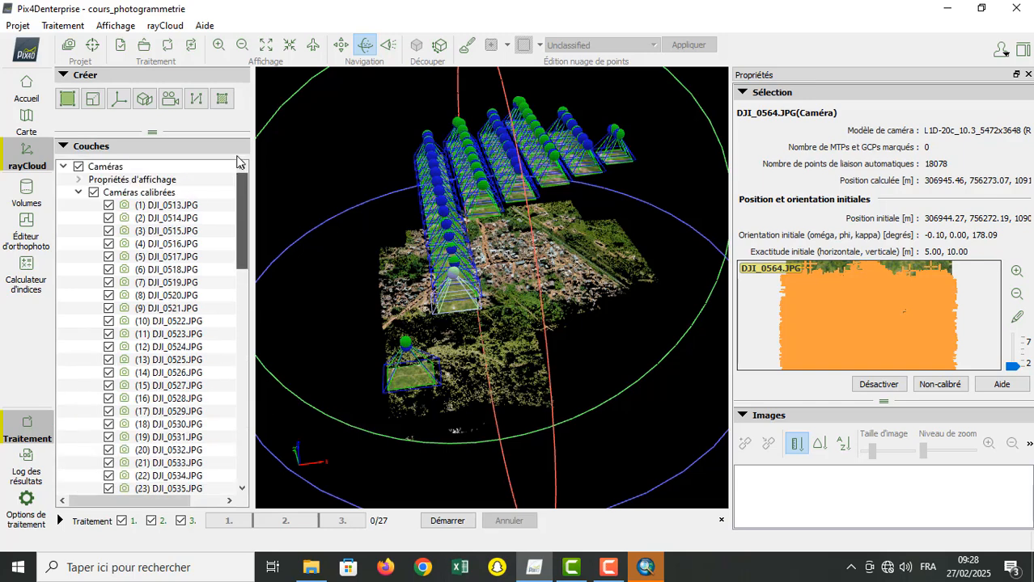
{"action": "left_click", "coordinate": [79, 194]}
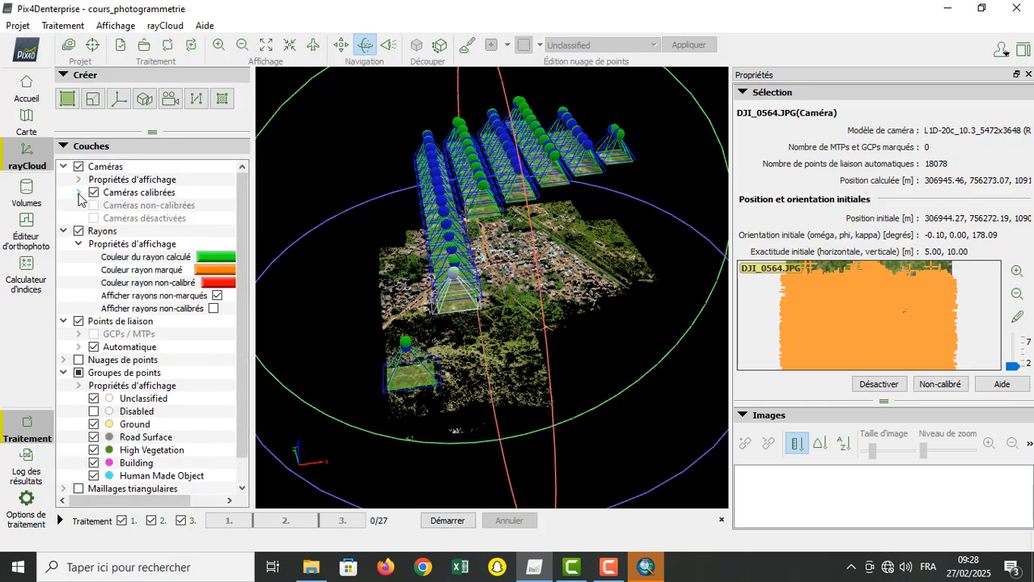
{"action": "left_click", "coordinate": [78, 195]}
{"action": "left_click", "coordinate": [78, 194]}
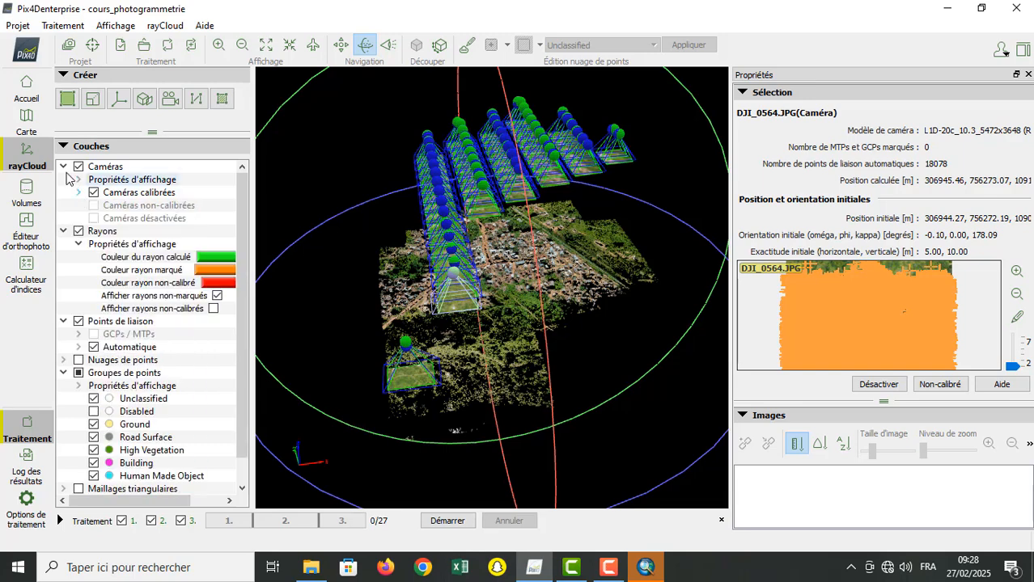
{"action": "left_click", "coordinate": [63, 167]}
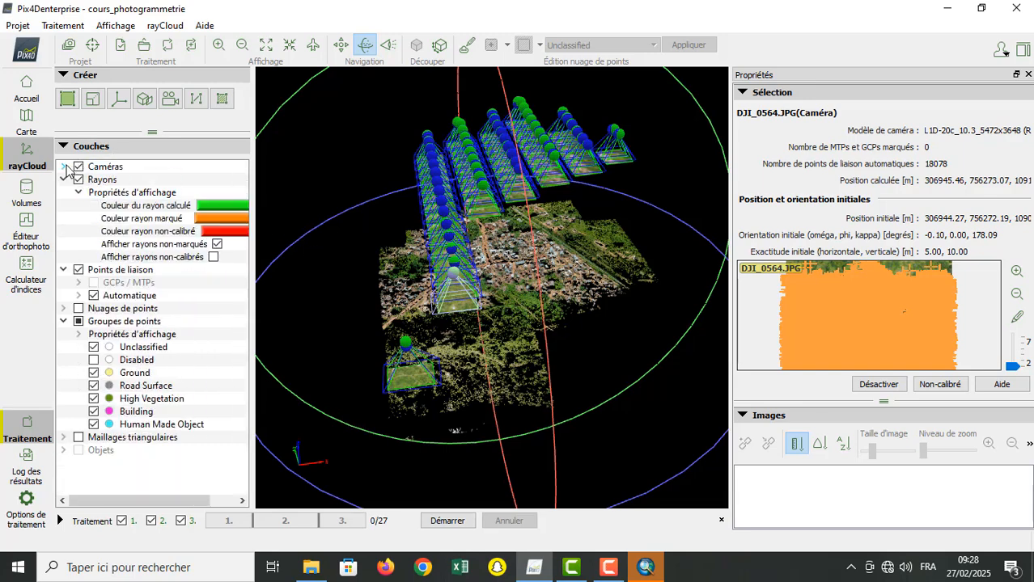
{"action": "left_click", "coordinate": [63, 180]}
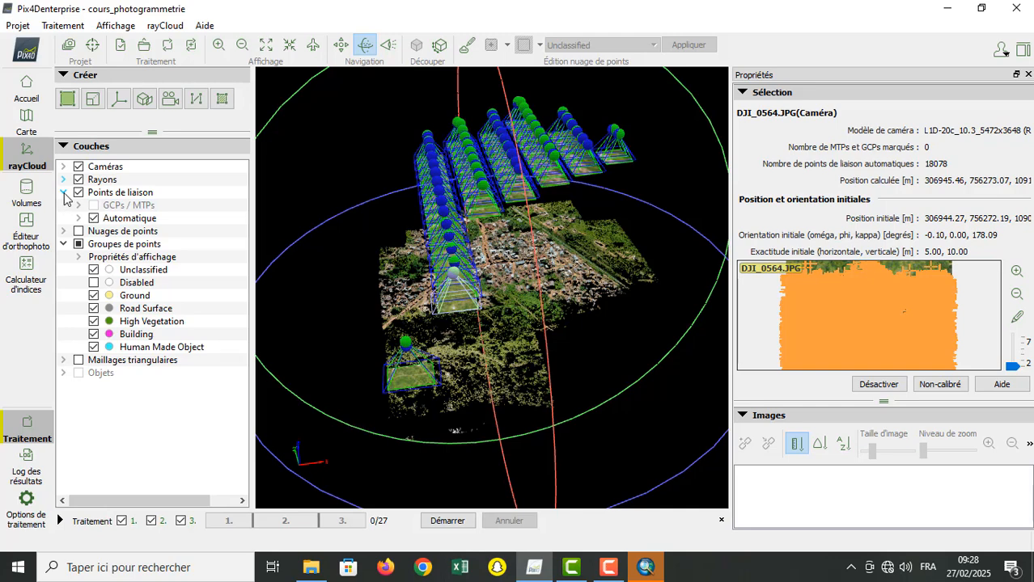
{"action": "left_click", "coordinate": [63, 192]}
Step: Expand the Caméras layer and toggle its visibility to compare the point cloud with and without cameras
{"action": "left_click", "coordinate": [63, 167]}
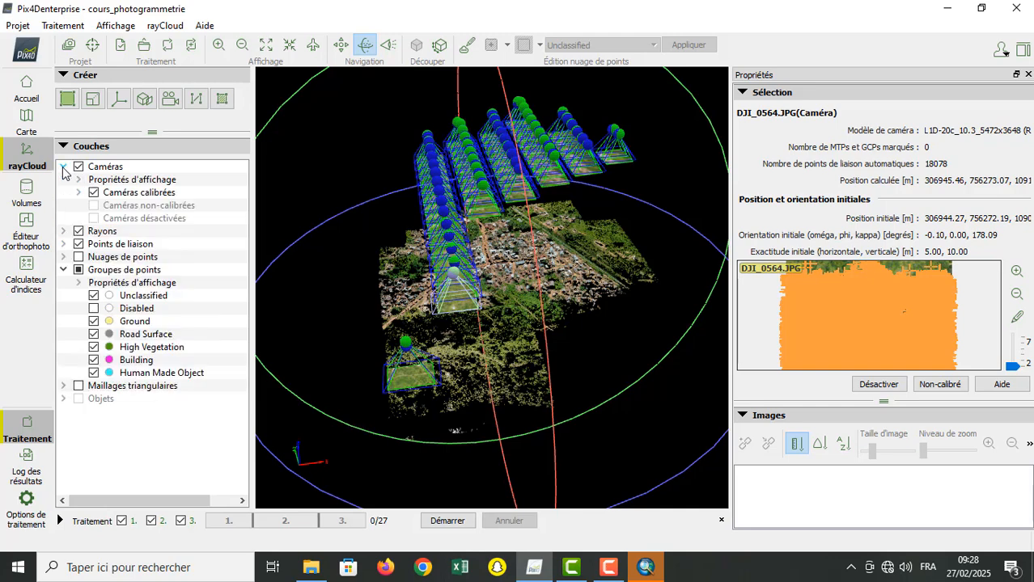
{"action": "left_click", "coordinate": [78, 167]}
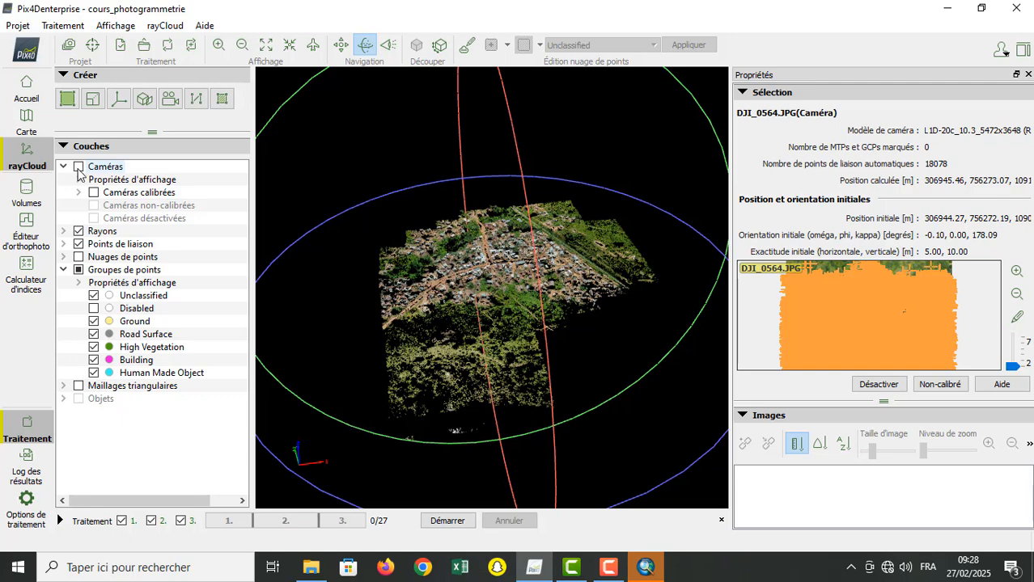
{"action": "left_click", "coordinate": [78, 167]}
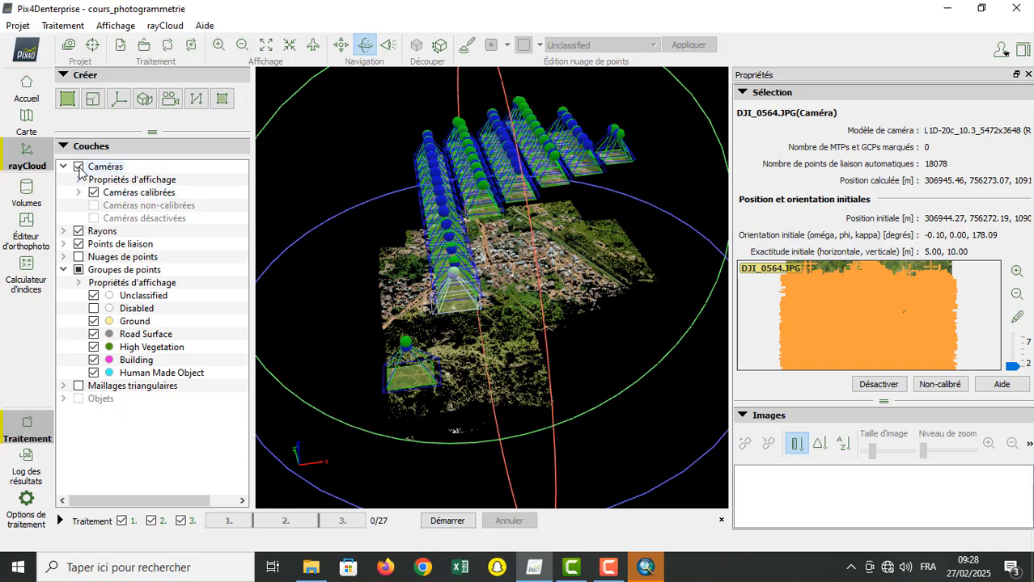
{"action": "left_click", "coordinate": [78, 167]}
{"action": "left_click", "coordinate": [78, 167]}
{"action": "left_click", "coordinate": [79, 168]}
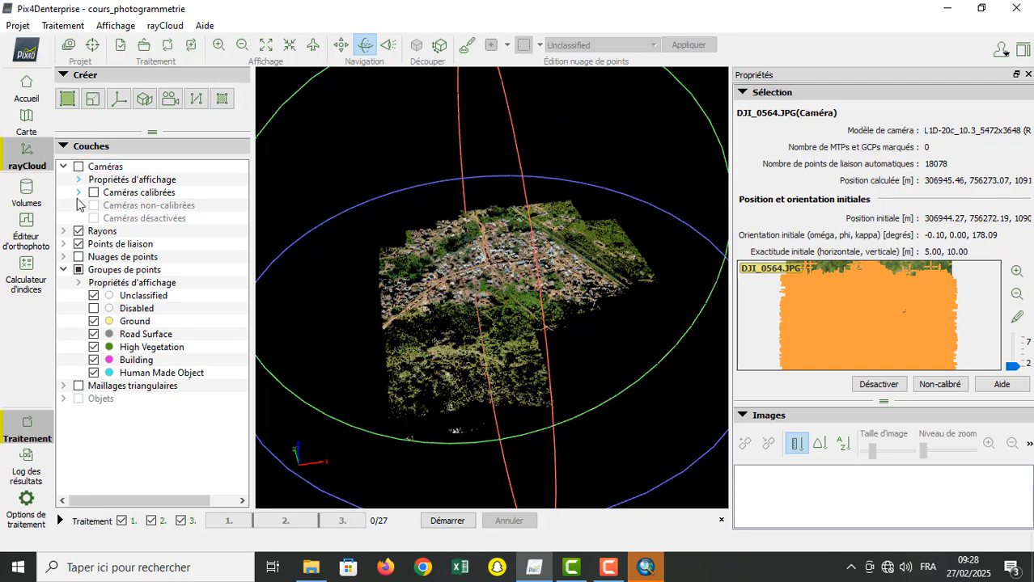
Step: Review the display properties of the Caméras layer and make the cameras visible again
{"action": "left_click", "coordinate": [79, 180]}
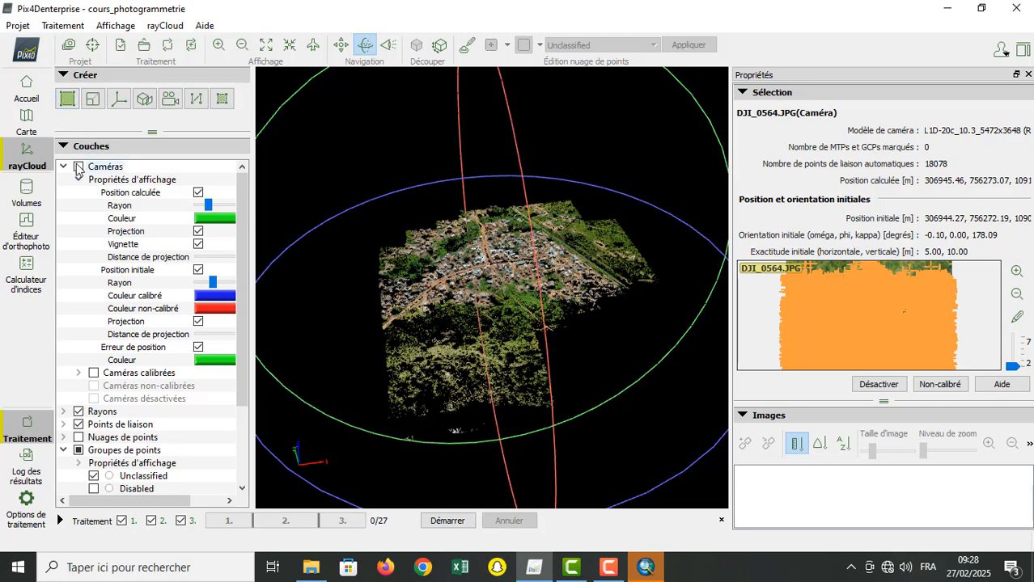
{"action": "left_click", "coordinate": [79, 168]}
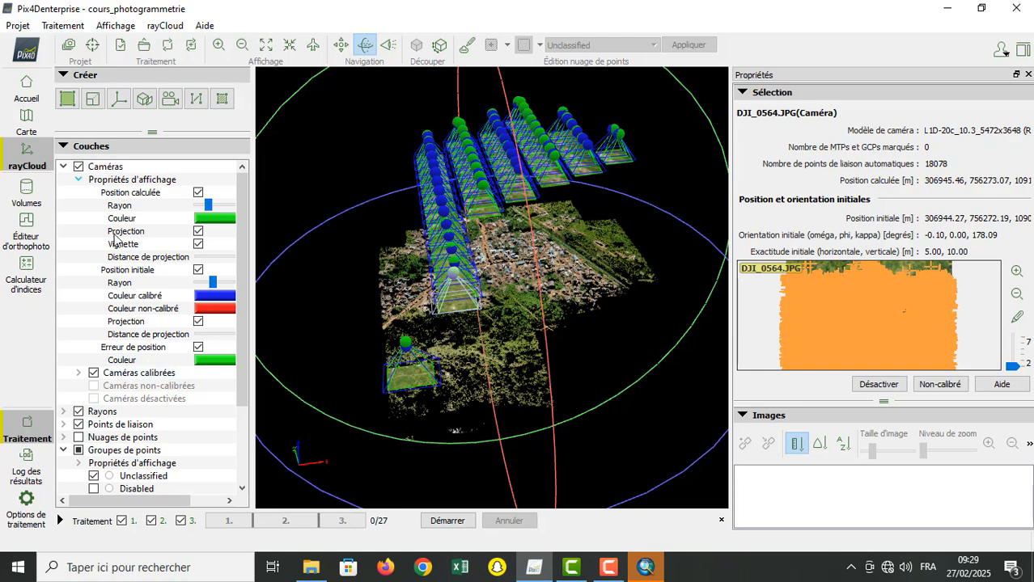
{"action": "left_click", "coordinate": [78, 180]}
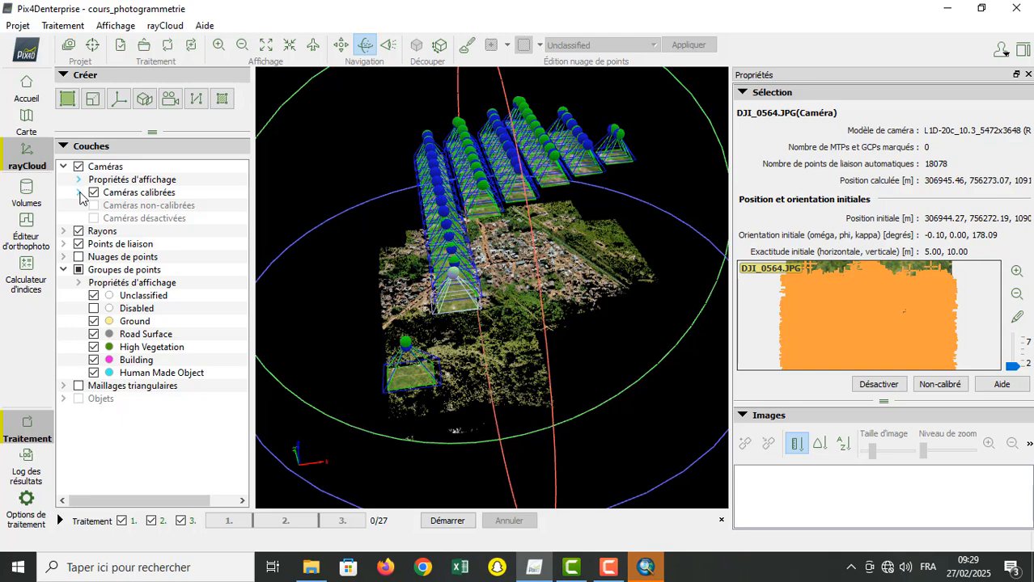
Step: Review the images listed under Caméras calibrées
{"action": "left_click", "coordinate": [78, 192]}
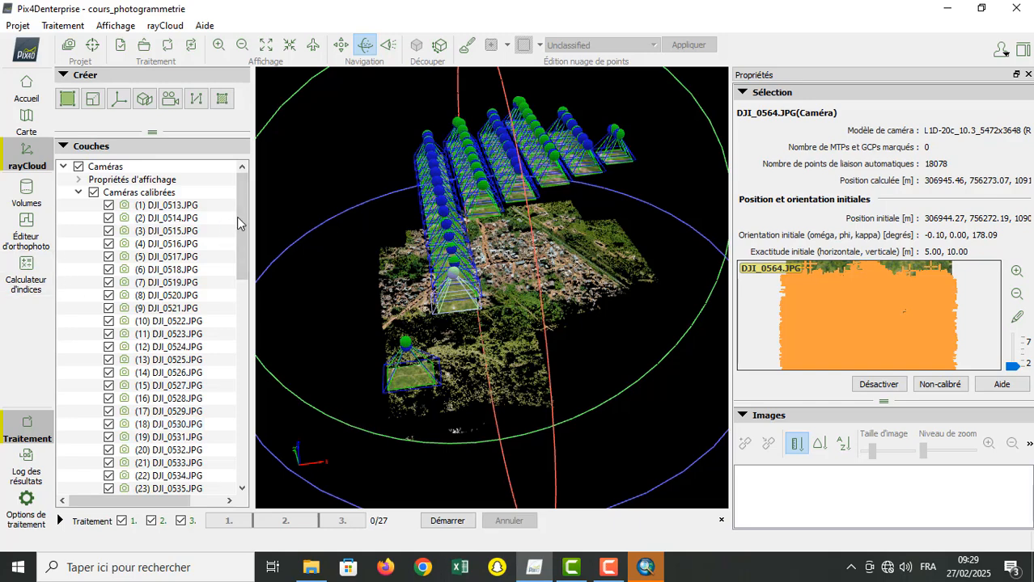
{"action": "left_click_drag", "start_coordinate": [242, 220], "coordinate": [240, 332]}
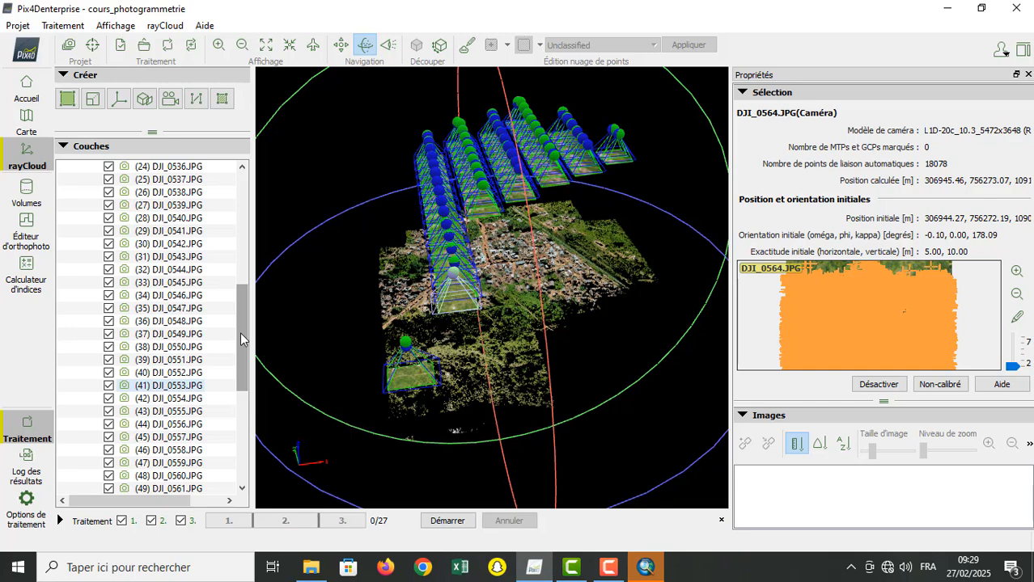
{"action": "left_click_drag", "start_coordinate": [240, 333], "coordinate": [240, 197]}
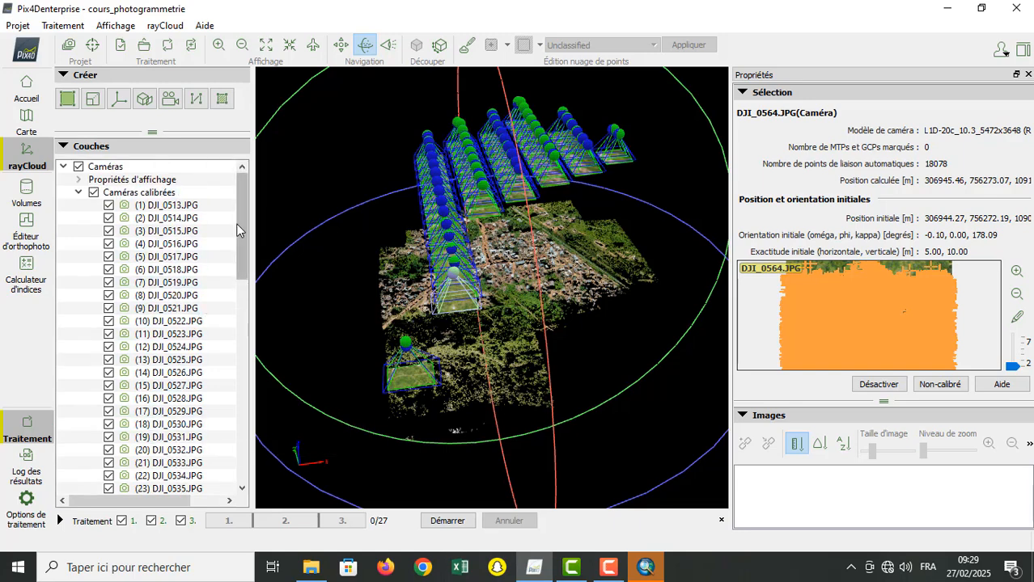
{"action": "mouse_move", "coordinate": [240, 229]}
{"action": "left_mouse_down"}
{"action": "mouse_move", "coordinate": [245, 476]}
{"action": "mouse_move", "coordinate": [256, 415]}
{"action": "mouse_move", "coordinate": [255, 214]}
{"action": "left_mouse_up"}
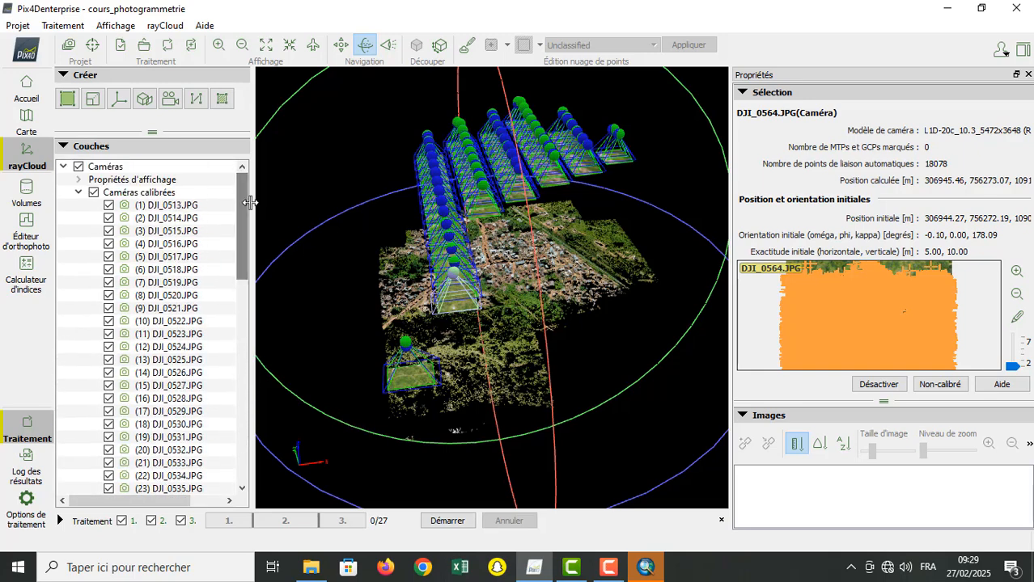
Step: Hide the Caméras layer and collapse it together with its calibrated cameras list
{"action": "left_click", "coordinate": [78, 193]}
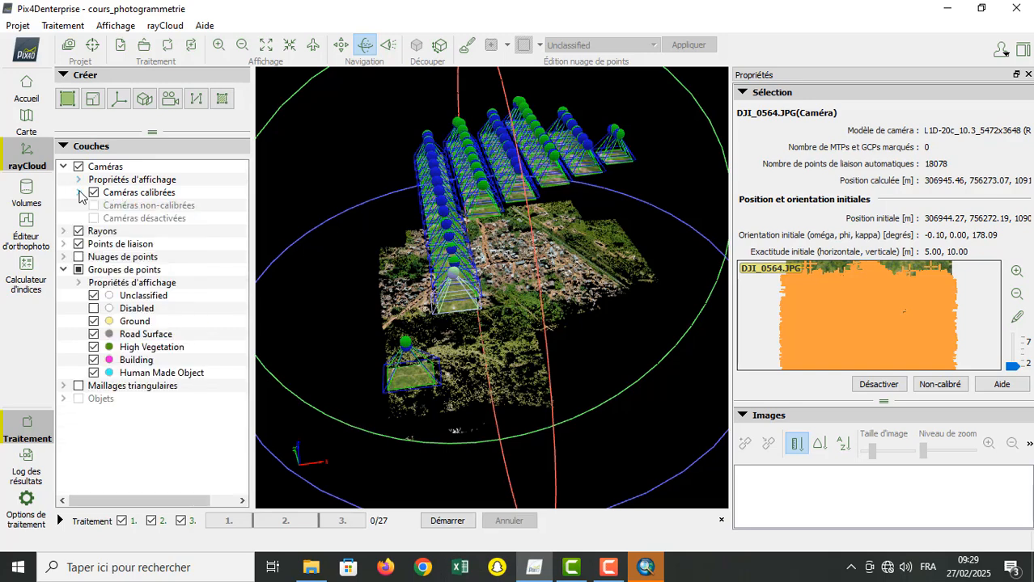
{"action": "left_click", "coordinate": [80, 167]}
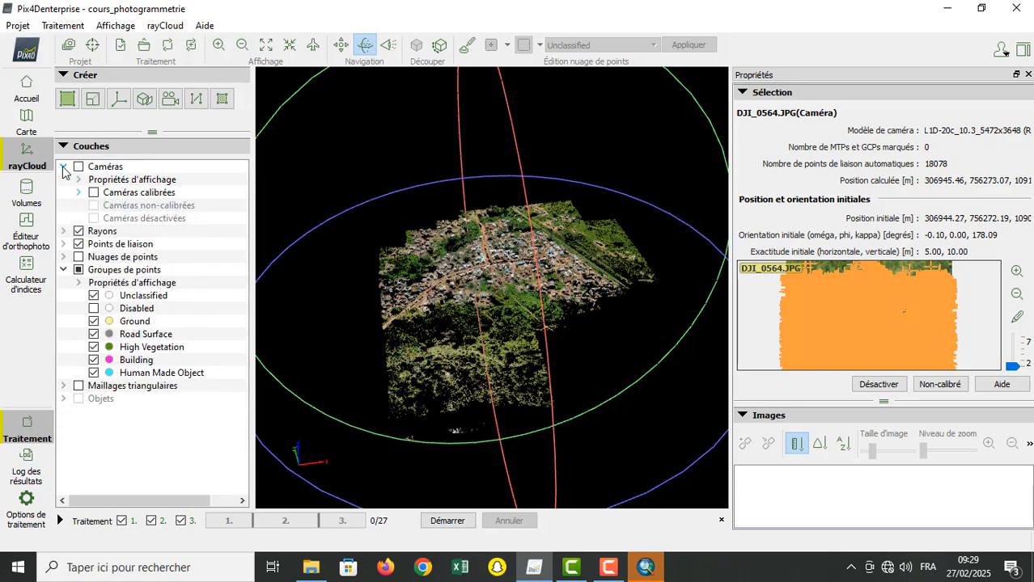
{"action": "left_click", "coordinate": [64, 166]}
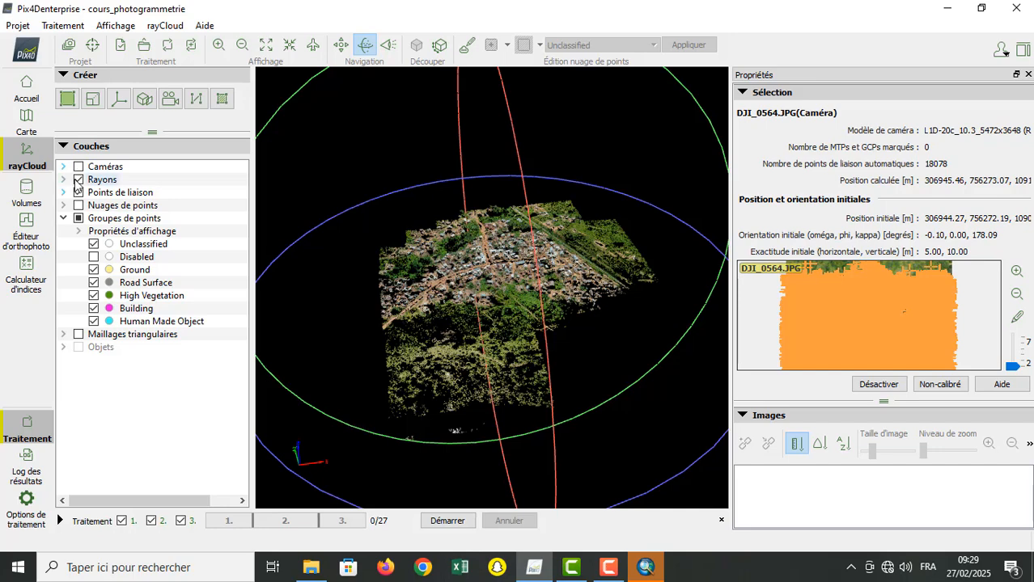
Step: Switch to standard navigation, fit the whole point cloud in the view and zoom in on it
{"action": "left_click", "coordinate": [341, 48]}
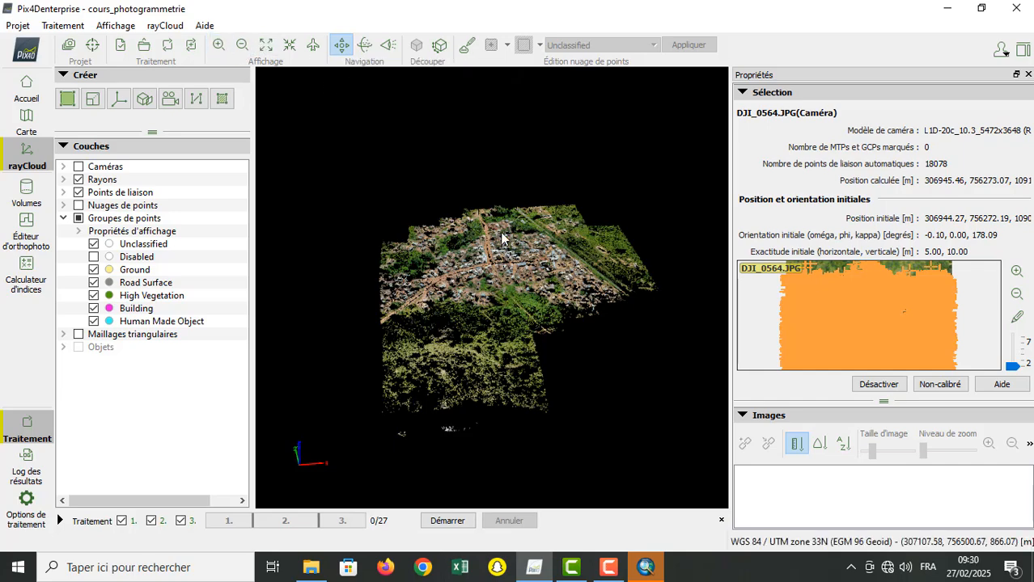
{"action": "scroll", "coordinate": [379, 147], "scroll_direction": "up", "scroll_amount": 1}
{"action": "left_click_drag", "start_coordinate": [492, 267], "coordinate": [473, 255]}
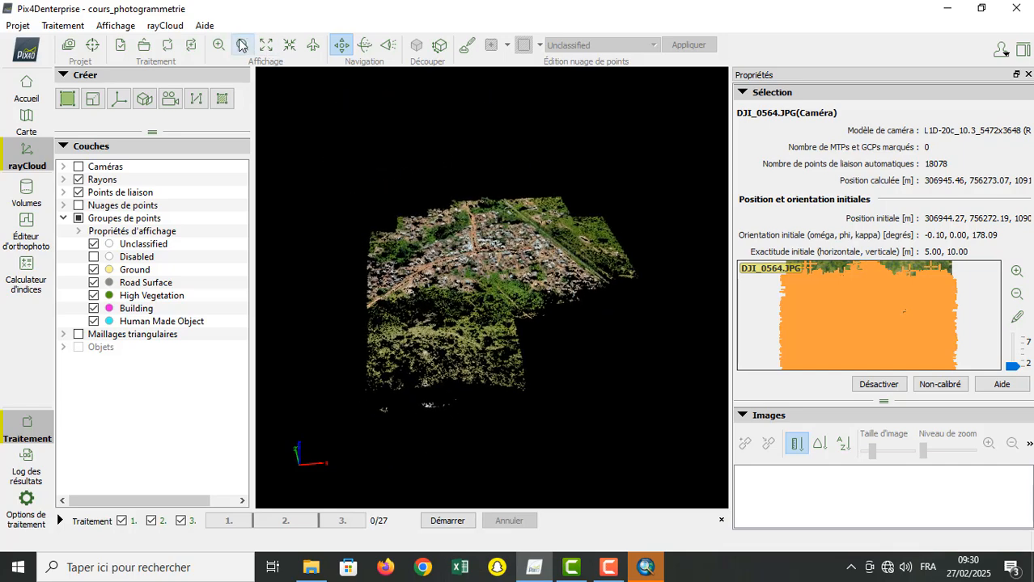
{"action": "left_click", "coordinate": [266, 46]}
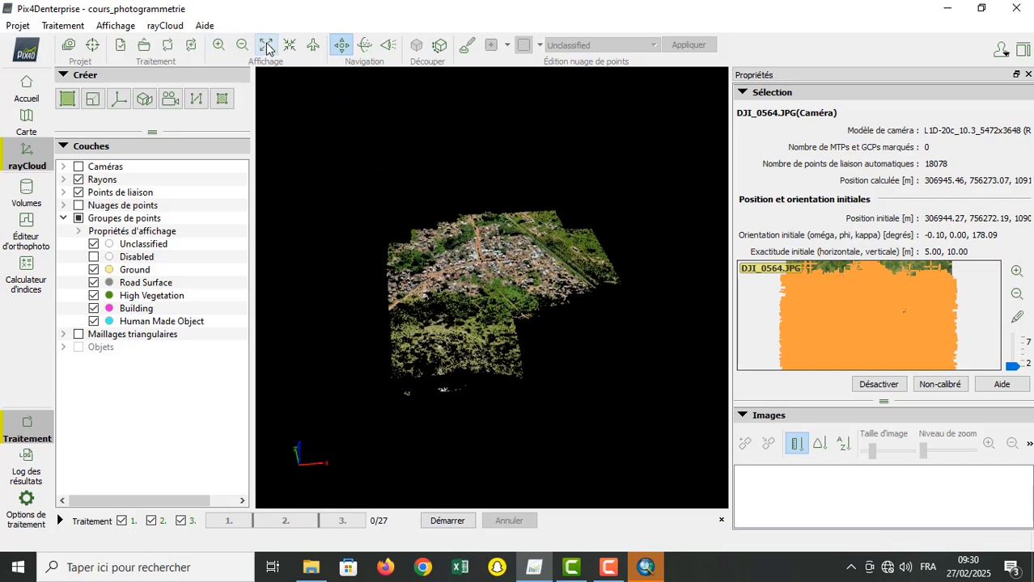
{"action": "left_click", "coordinate": [219, 46]}
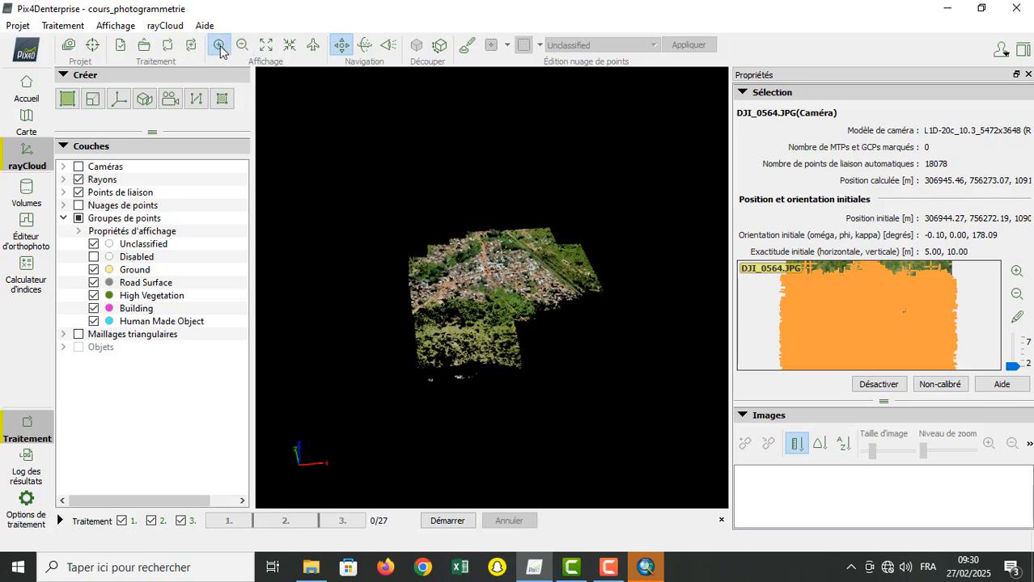
{"action": "left_click", "coordinate": [219, 46]}
{"action": "left_click", "coordinate": [219, 46]}
{"action": "left_click", "coordinate": [219, 46]}
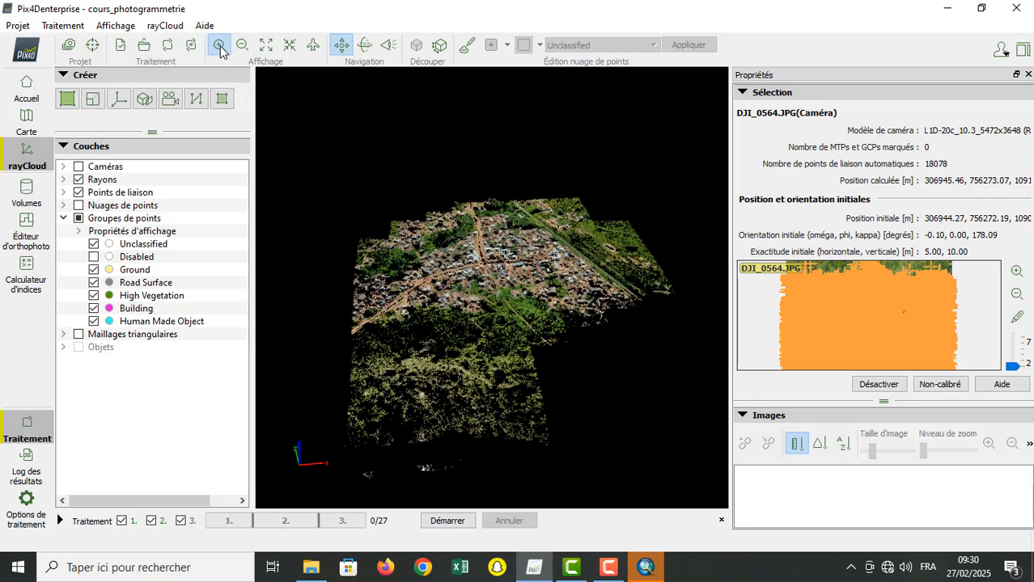
{"action": "left_click", "coordinate": [219, 46]}
{"action": "left_click", "coordinate": [218, 46]}
{"action": "left_click", "coordinate": [219, 47]}
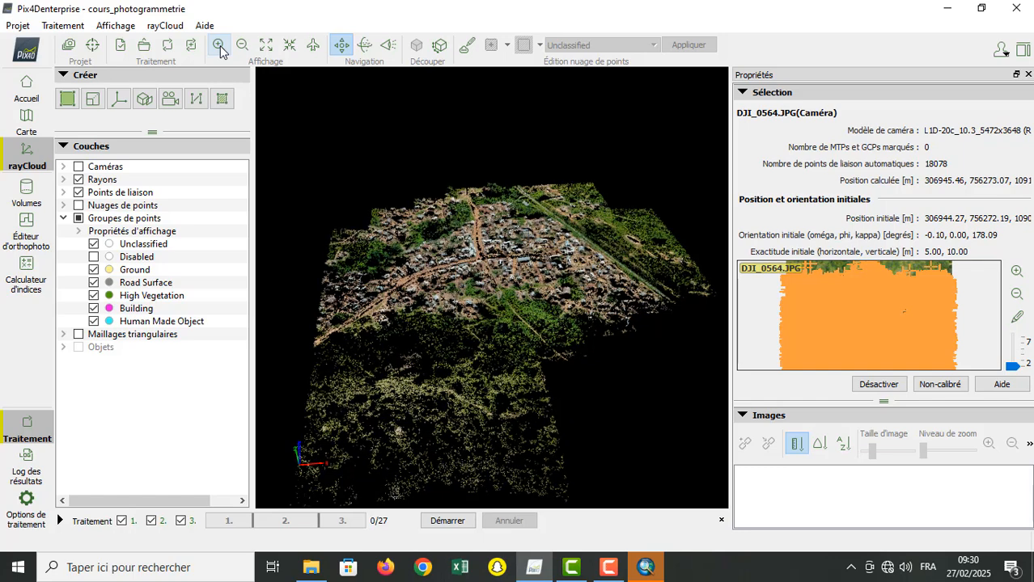
Step: Check the Rayons display properties, then hide both the Rayons and Caméras layers above the tie points
{"action": "left_click", "coordinate": [64, 180]}
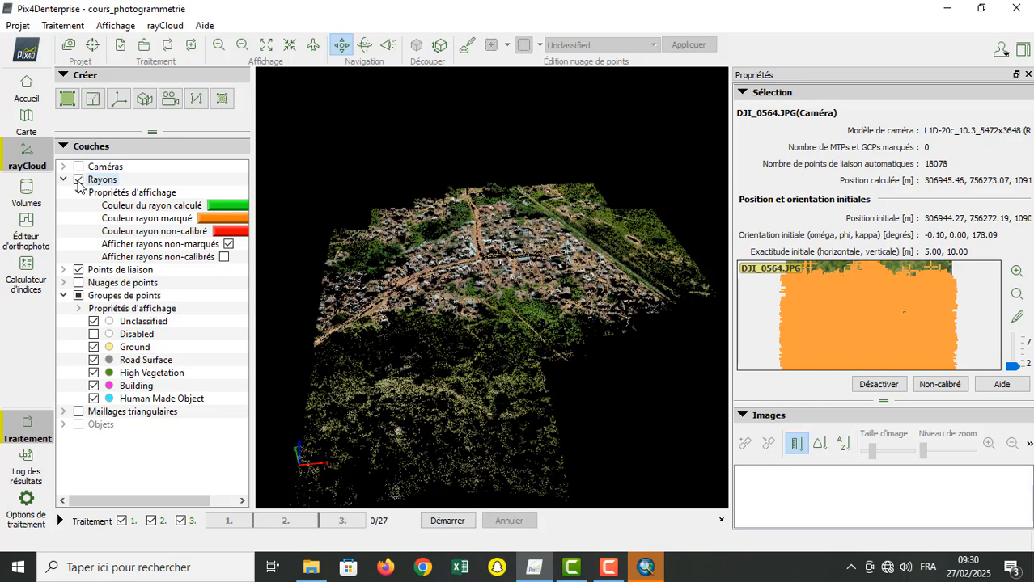
{"action": "left_click", "coordinate": [79, 180]}
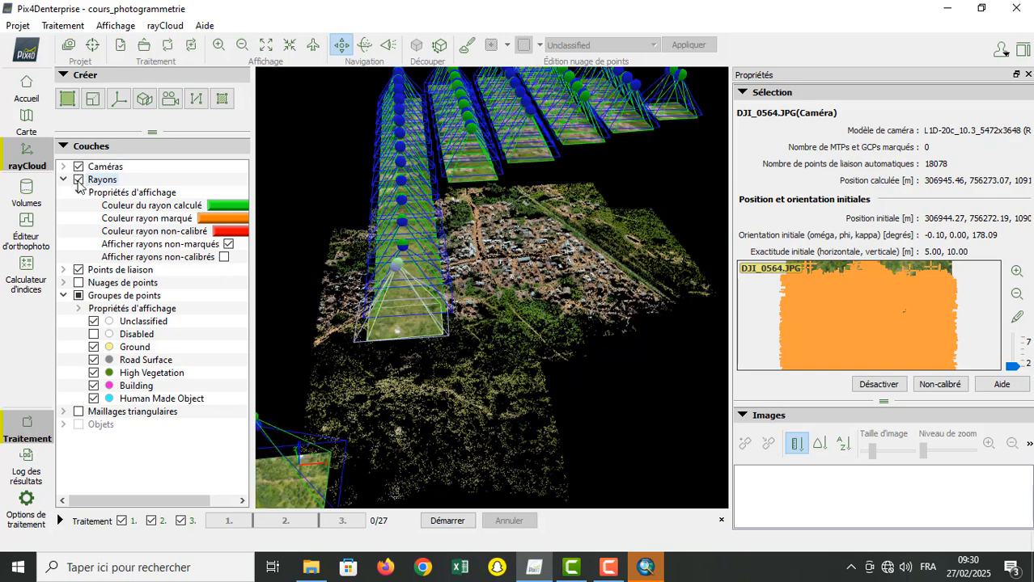
{"action": "left_click", "coordinate": [64, 180]}
{"action": "left_click", "coordinate": [78, 180]}
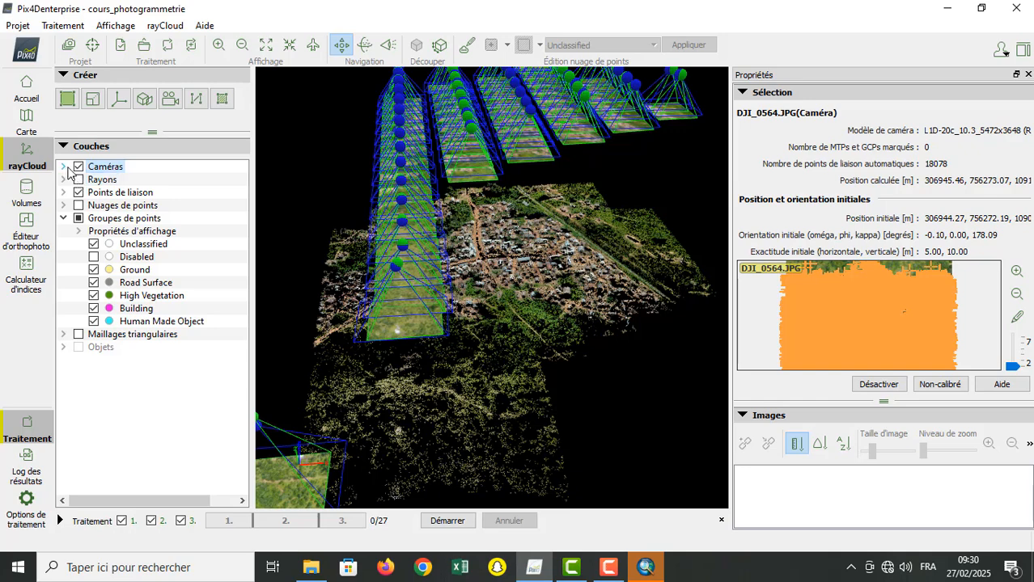
{"action": "left_click", "coordinate": [78, 166]}
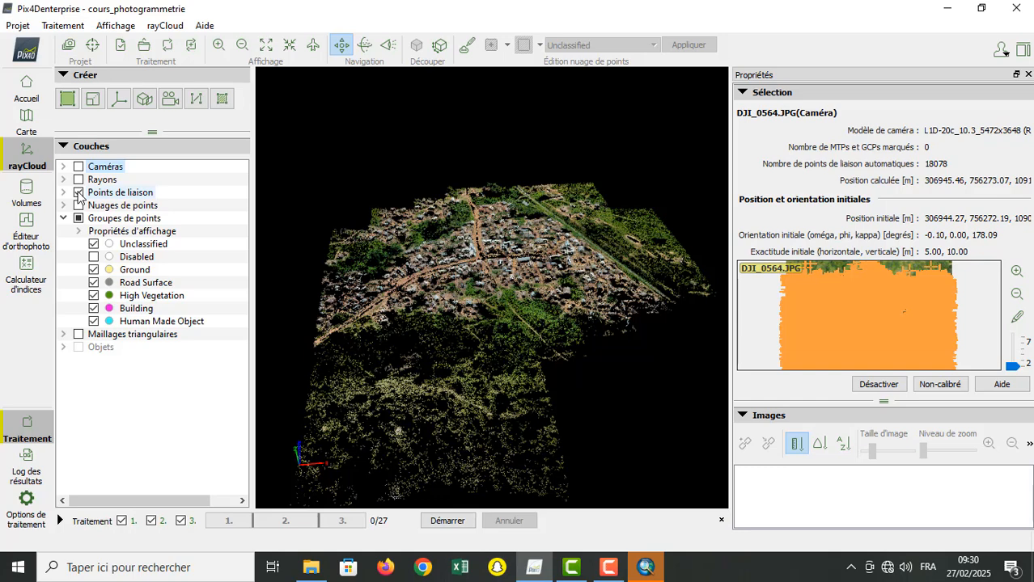
Step: Toggle the visibility of the Points de liaison layer off and back on, and expand its sublayers
{"action": "left_click", "coordinate": [78, 193]}
{"action": "left_click", "coordinate": [79, 192]}
{"action": "left_click", "coordinate": [63, 193]}
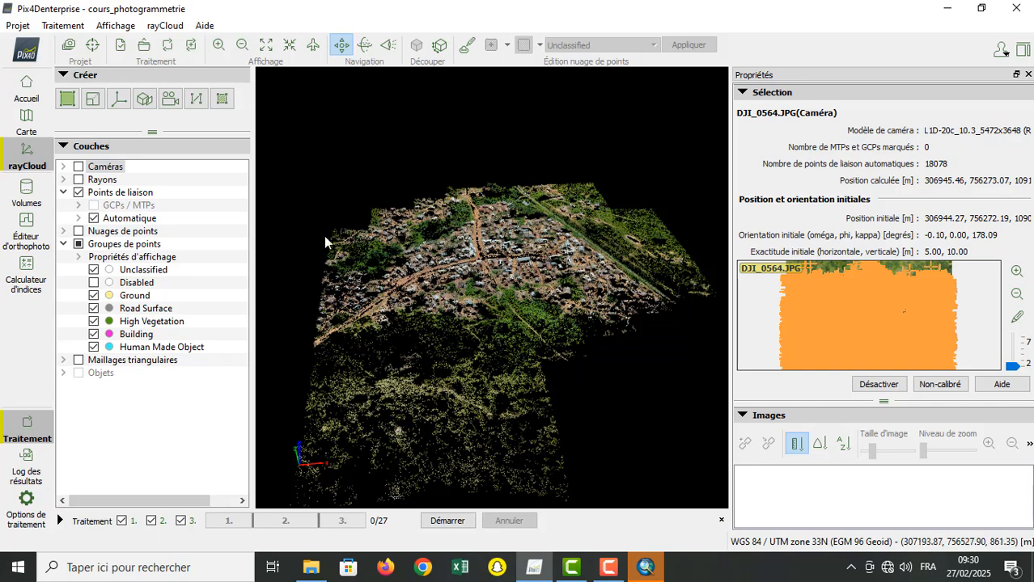
Step: Switch to a top view and examine the tie points closely around the village crossroads, down to individual points
{"action": "scroll", "coordinate": [363, 349], "scroll_direction": "down", "scroll_amount": 6}
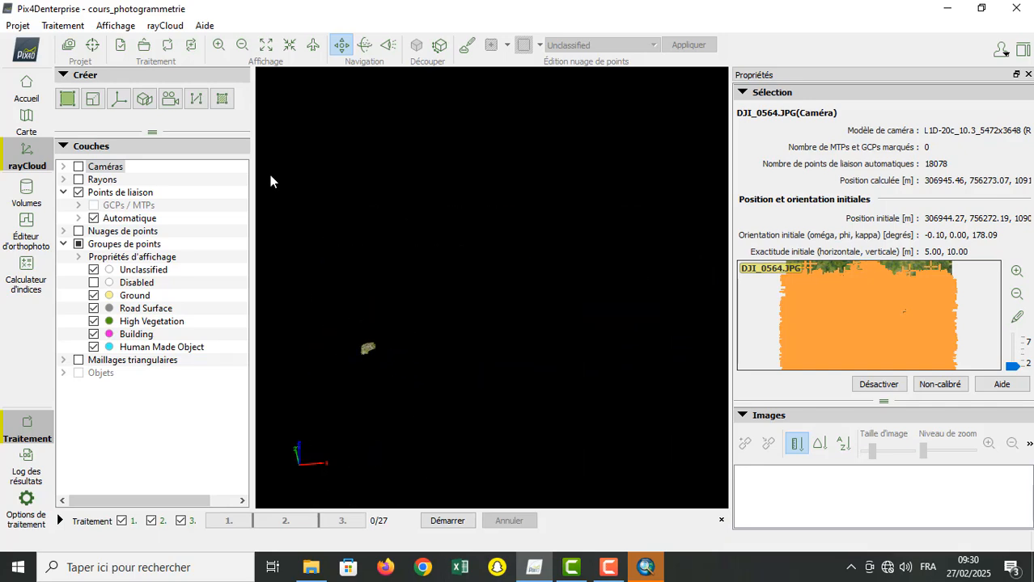
{"action": "left_click", "coordinate": [314, 47]}
{"action": "left_click", "coordinate": [218, 46]}
{"action": "left_click", "coordinate": [218, 45]}
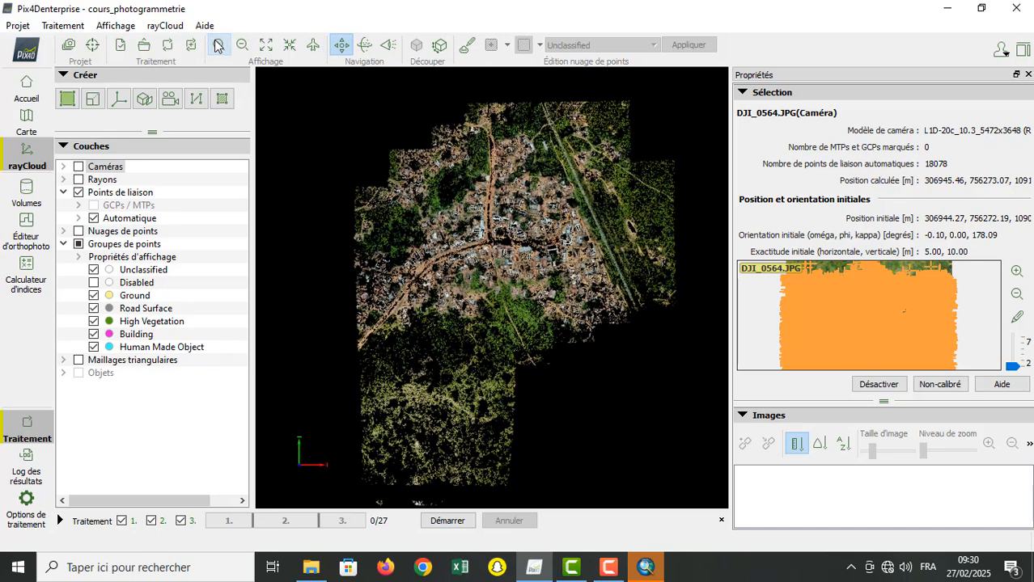
{"action": "left_click", "coordinate": [219, 46]}
{"action": "left_click", "coordinate": [218, 45]}
{"action": "left_click", "coordinate": [218, 45]}
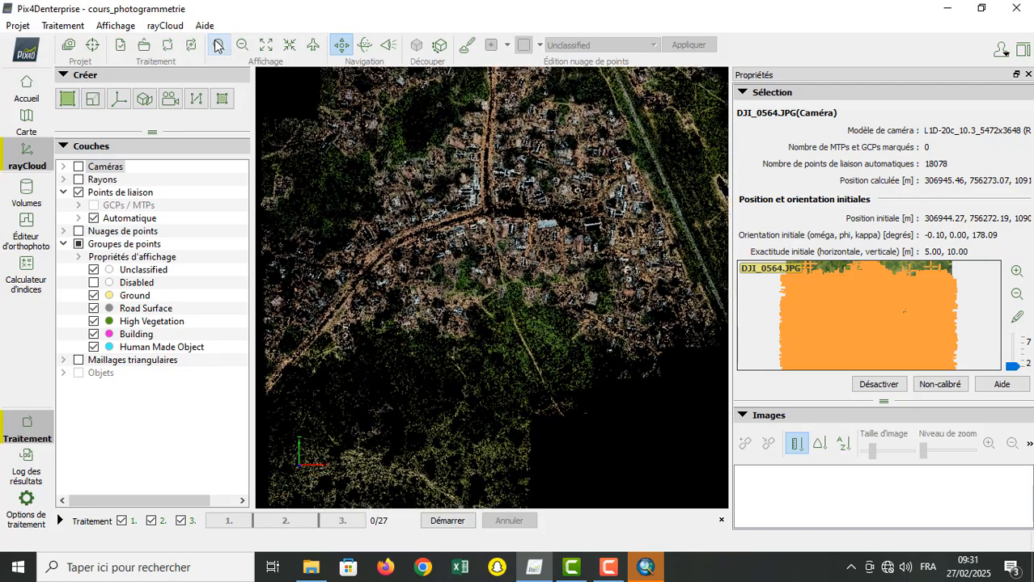
{"action": "left_click", "coordinate": [219, 45]}
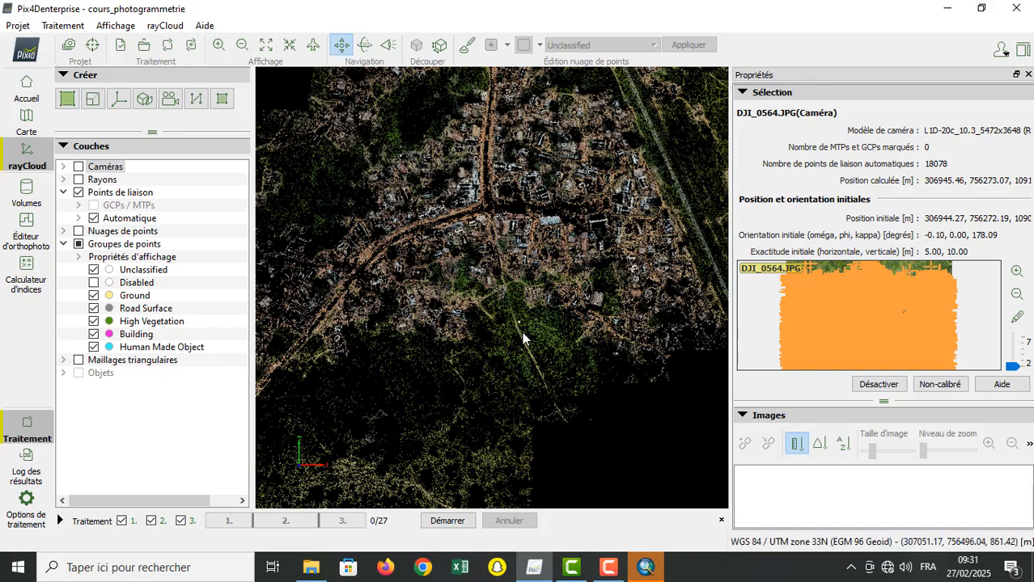
{"action": "left_click_drag", "start_coordinate": [522, 332], "coordinate": [525, 229]}
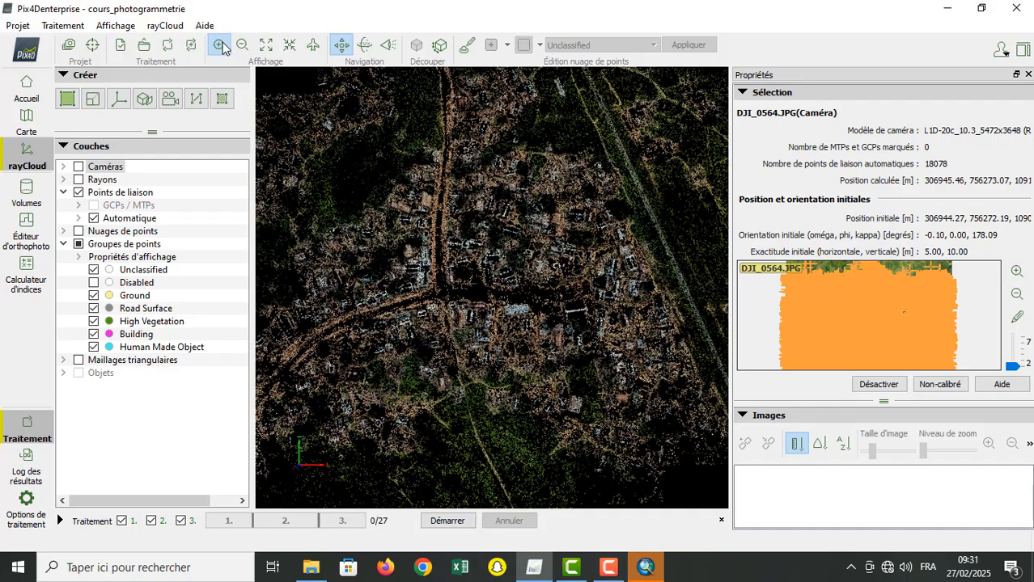
{"action": "left_click", "coordinate": [222, 49]}
{"action": "left_click", "coordinate": [223, 49]}
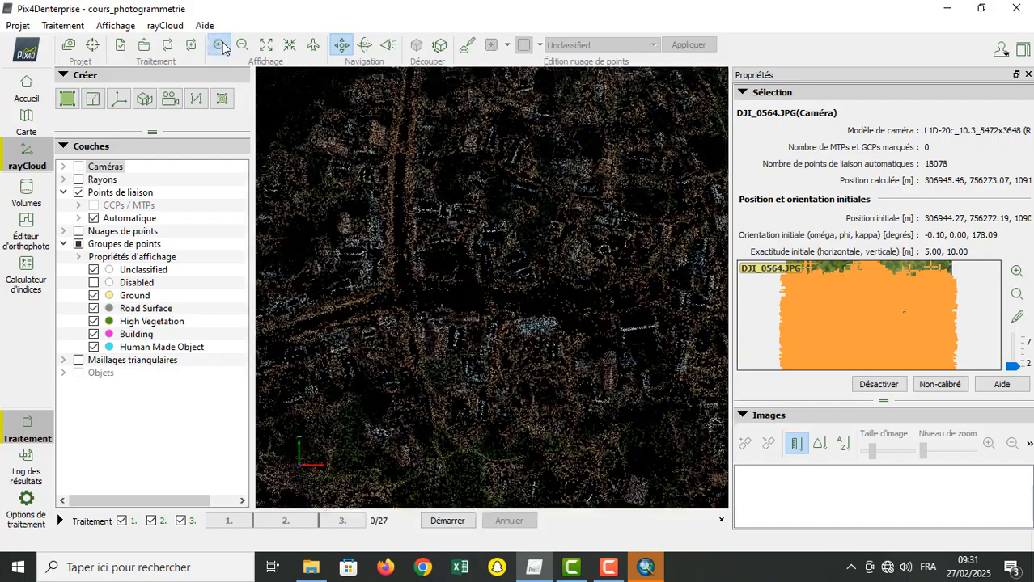
{"action": "left_click", "coordinate": [222, 49]}
{"action": "left_click", "coordinate": [223, 48]}
{"action": "left_click", "coordinate": [223, 49]}
{"action": "left_click", "coordinate": [222, 49]}
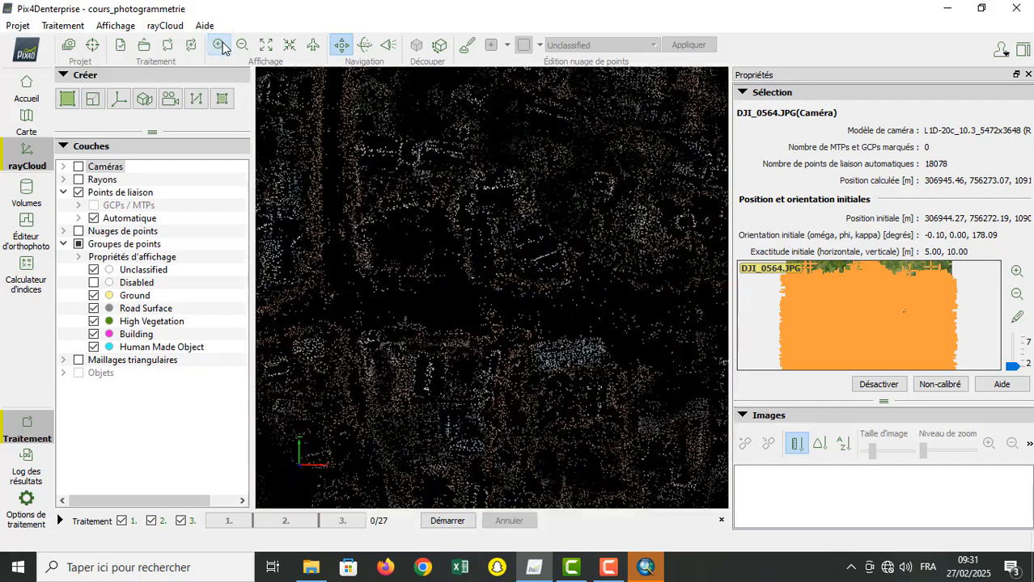
{"action": "left_click", "coordinate": [222, 48]}
{"action": "left_click", "coordinate": [223, 49]}
{"action": "left_click", "coordinate": [222, 49]}
{"action": "left_click", "coordinate": [223, 49]}
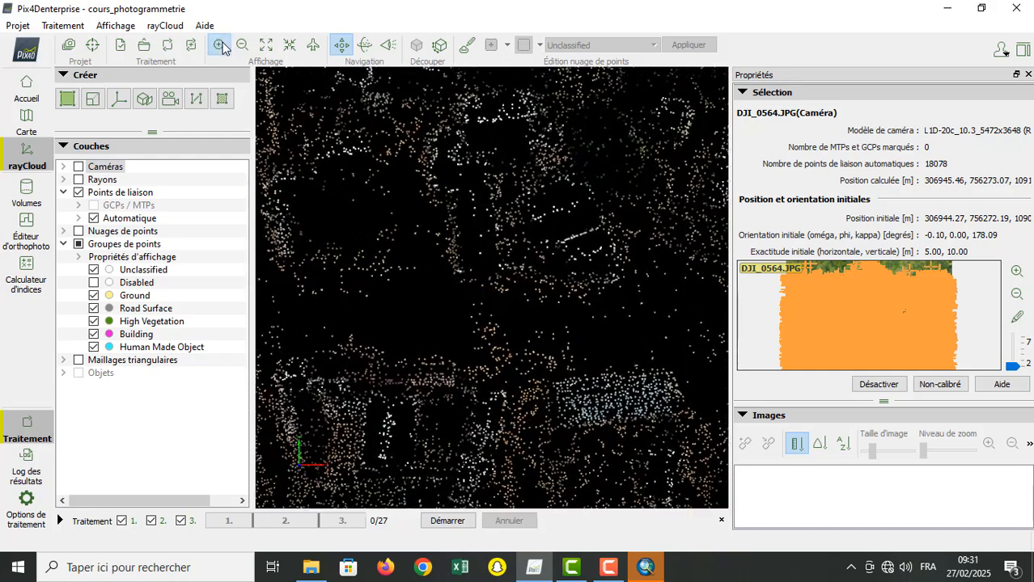
{"action": "left_click", "coordinate": [223, 49]}
{"action": "left_click", "coordinate": [222, 49]}
{"action": "left_click", "coordinate": [223, 48]}
{"action": "left_click", "coordinate": [223, 48]}
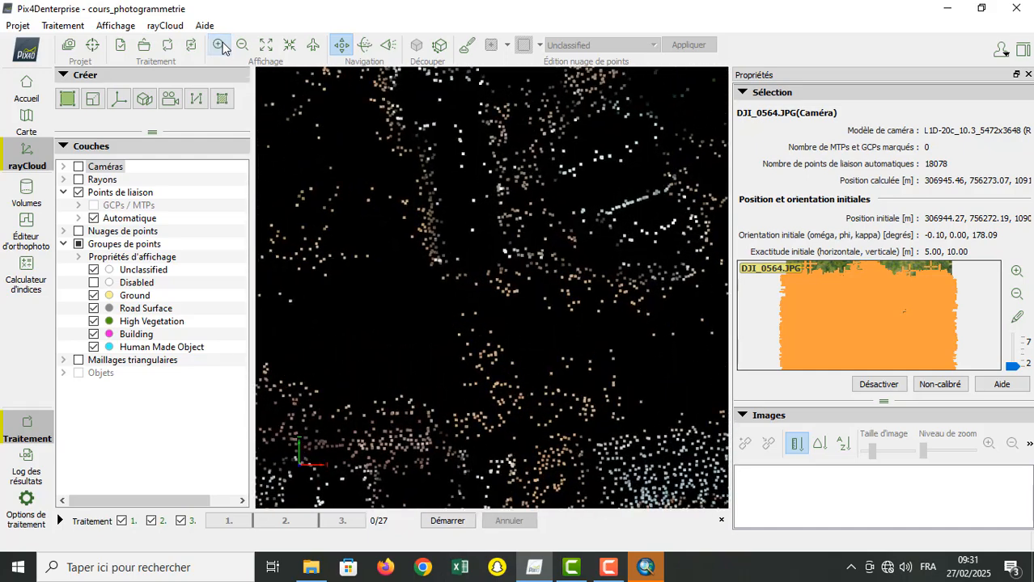
Step: Zoom back out from the individual tie points to examine the village and its surroundings as a whole
{"action": "left_click", "coordinate": [241, 47]}
{"action": "left_click", "coordinate": [241, 47]}
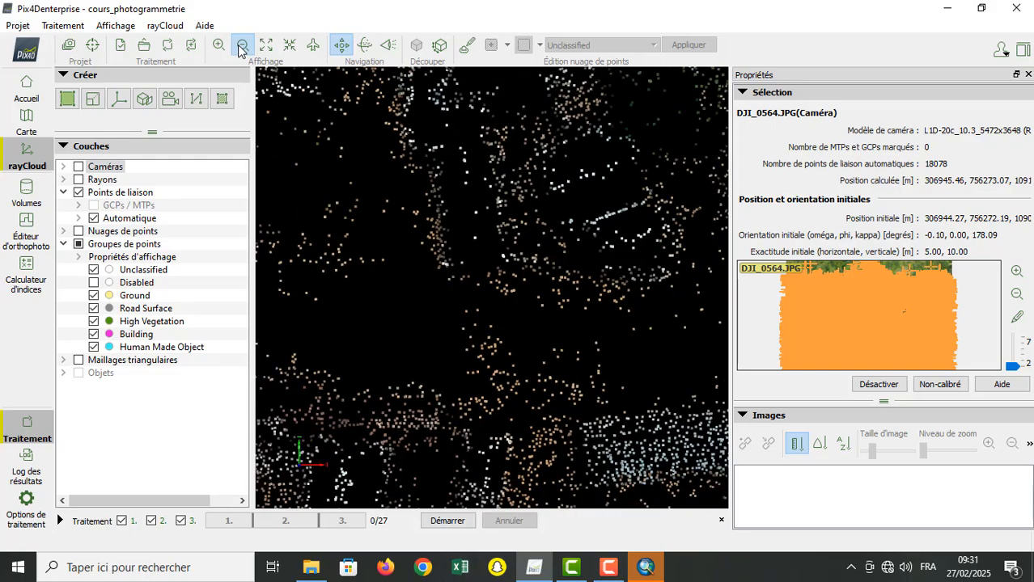
{"action": "left_click", "coordinate": [241, 47]}
{"action": "left_click", "coordinate": [241, 47]}
{"action": "left_click", "coordinate": [241, 50]}
{"action": "left_click", "coordinate": [241, 50]}
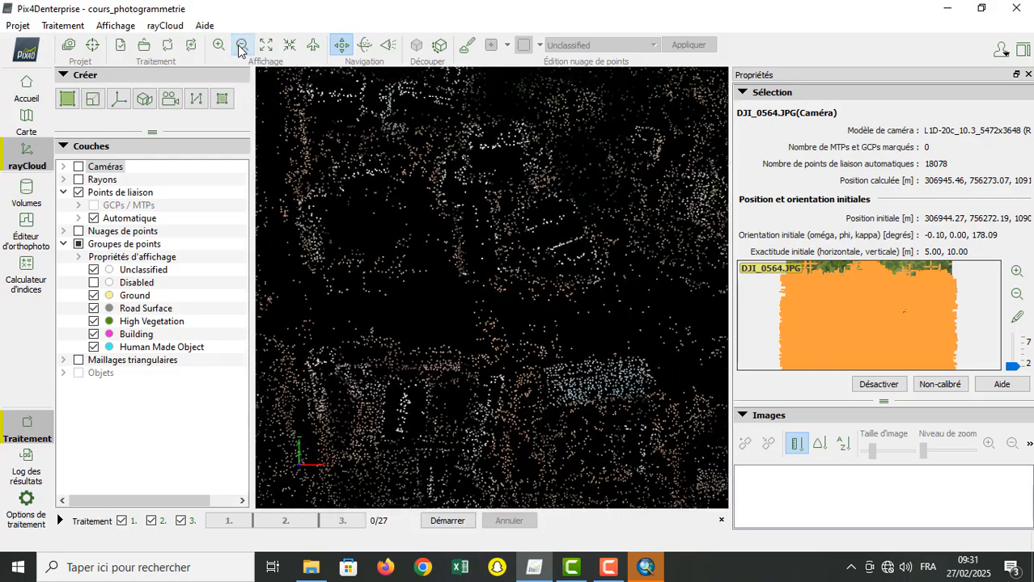
{"action": "left_click", "coordinate": [242, 50]}
{"action": "left_click", "coordinate": [241, 50]}
{"action": "left_click", "coordinate": [241, 48]}
{"action": "left_click", "coordinate": [241, 49]}
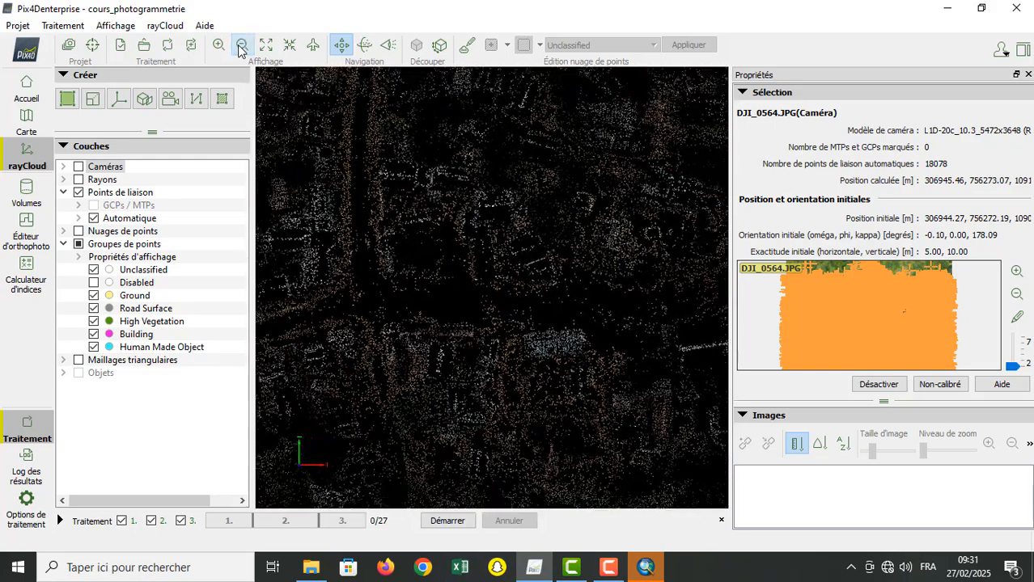
{"action": "left_click", "coordinate": [241, 48]}
{"action": "left_click", "coordinate": [241, 49]}
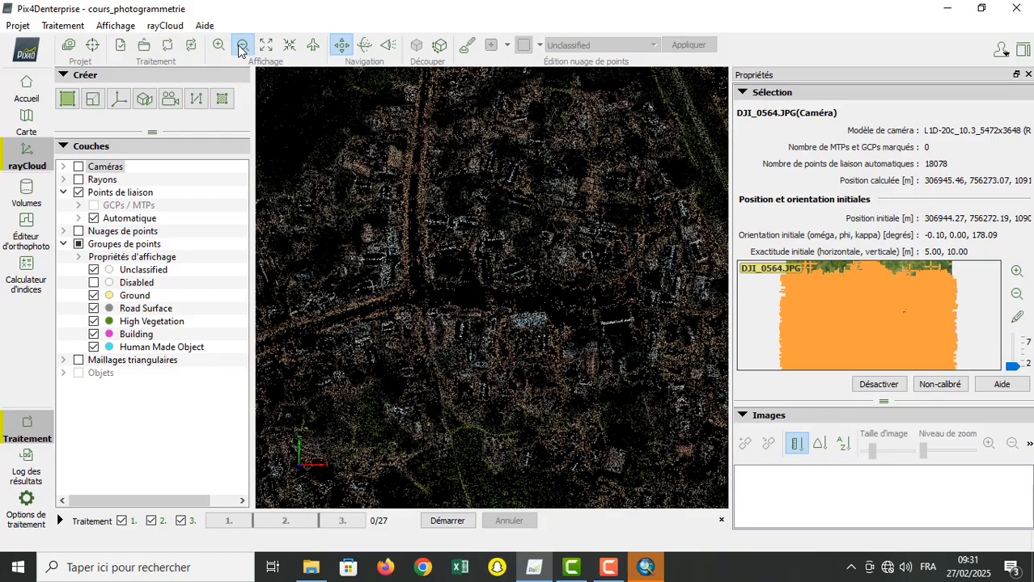
{"action": "left_click", "coordinate": [241, 49]}
{"action": "left_click", "coordinate": [241, 49]}
{"action": "left_click", "coordinate": [241, 48]}
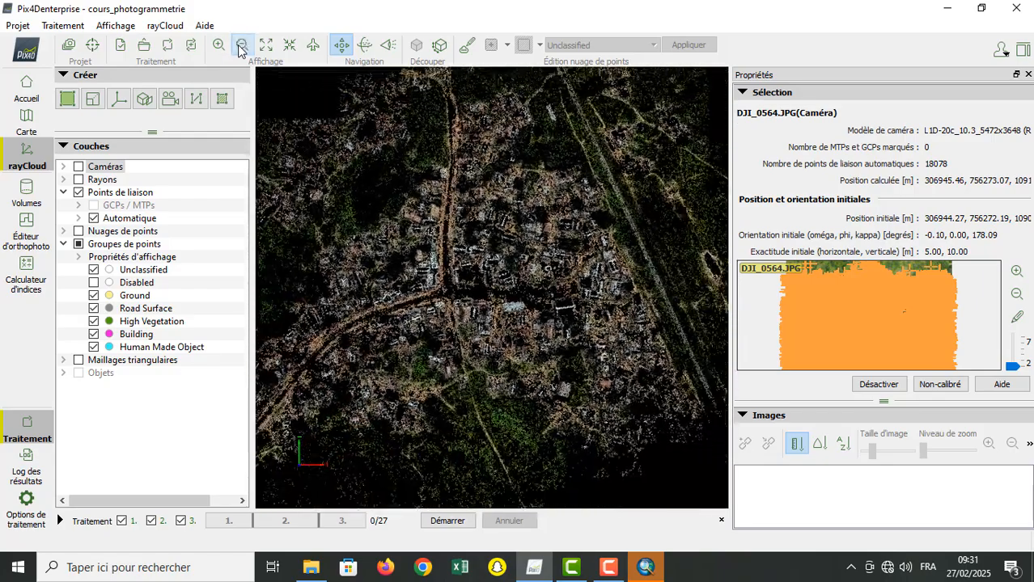
{"action": "left_click", "coordinate": [241, 49]}
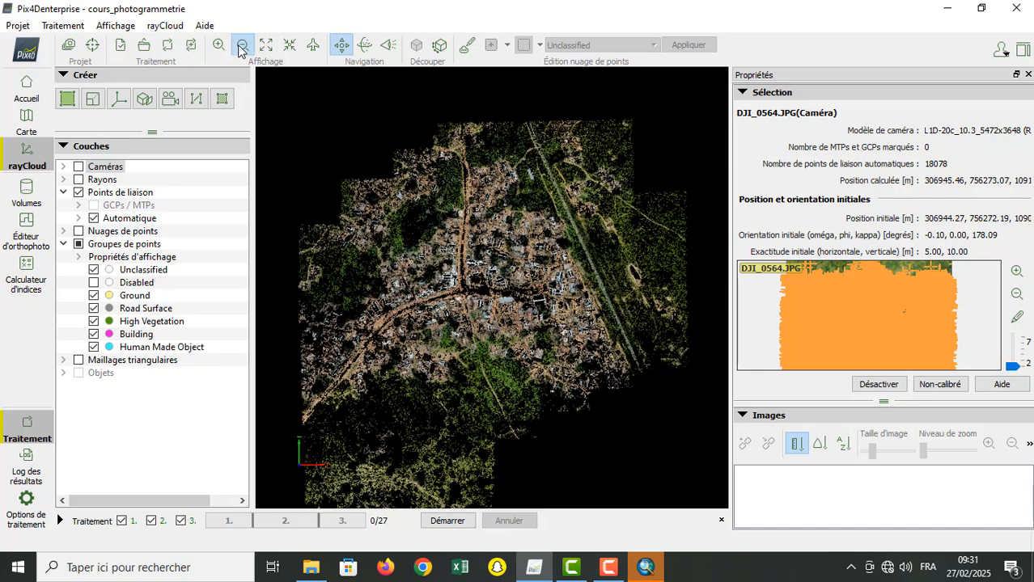
Step: Show the Nuages de points layer and expand it along with Nuage de points densifié
{"action": "left_click", "coordinate": [78, 232]}
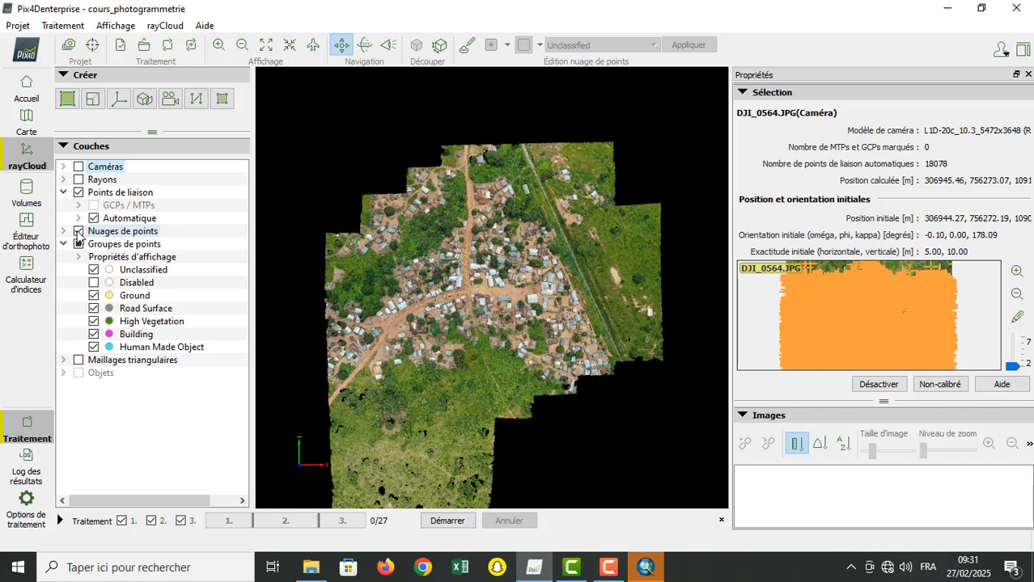
{"action": "left_click", "coordinate": [63, 232]}
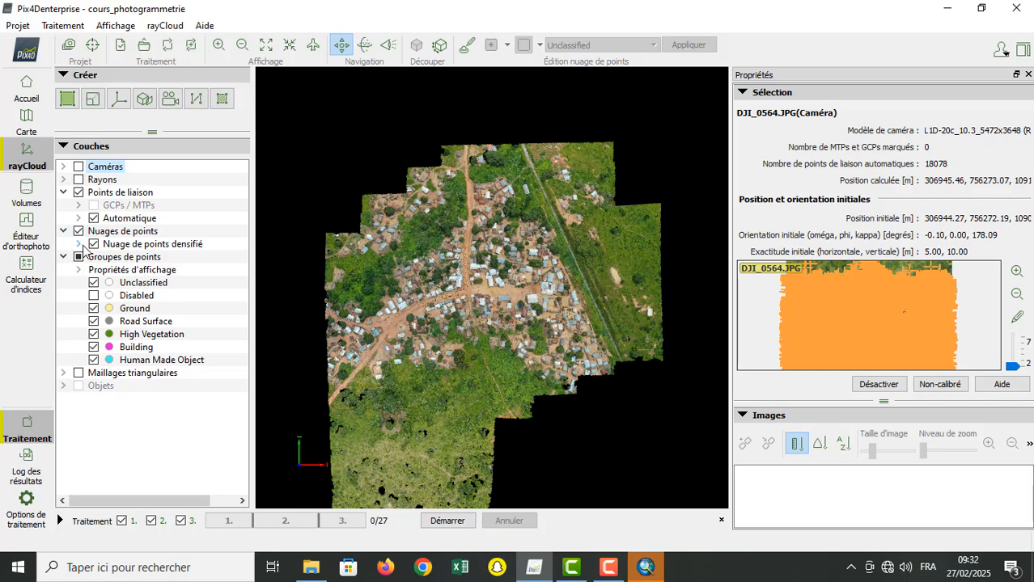
{"action": "left_click", "coordinate": [79, 243]}
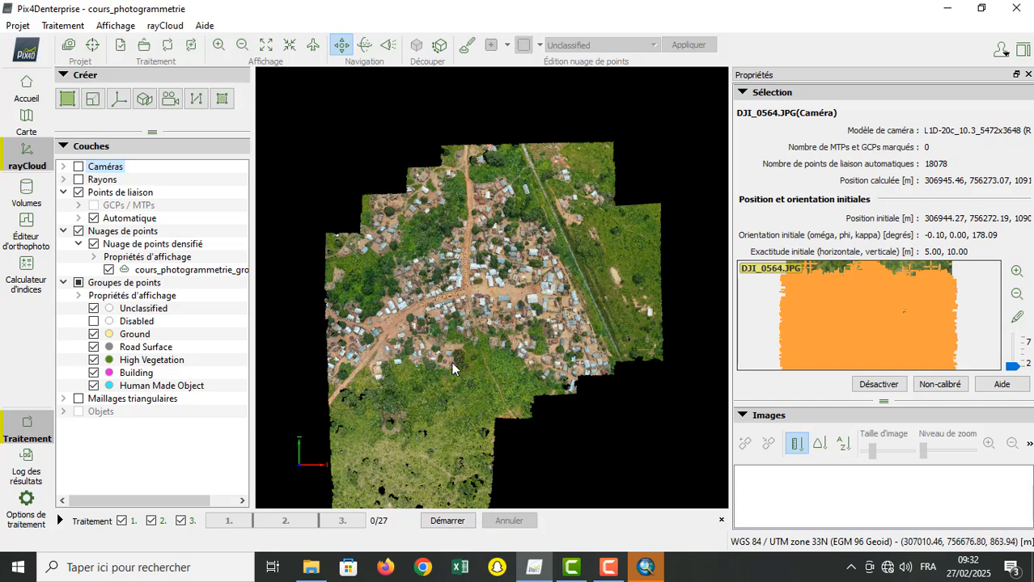
Step: Examine the densified point cloud from above, from its overall extent down to the houses and vegetation south of the crossroads
{"action": "left_click", "coordinate": [219, 46]}
{"action": "left_click", "coordinate": [220, 46]}
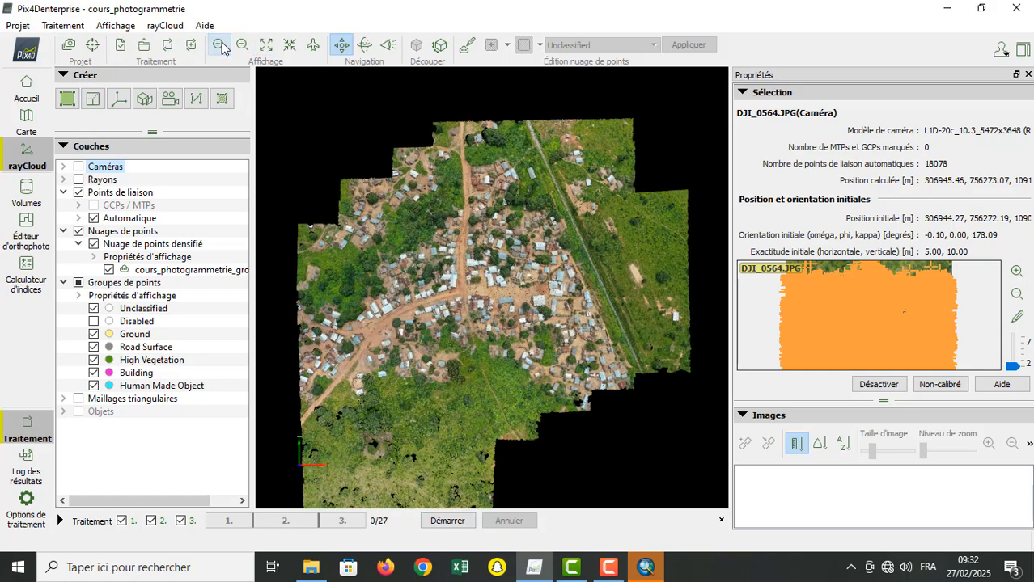
{"action": "left_click_drag", "start_coordinate": [401, 207], "coordinate": [435, 86]}
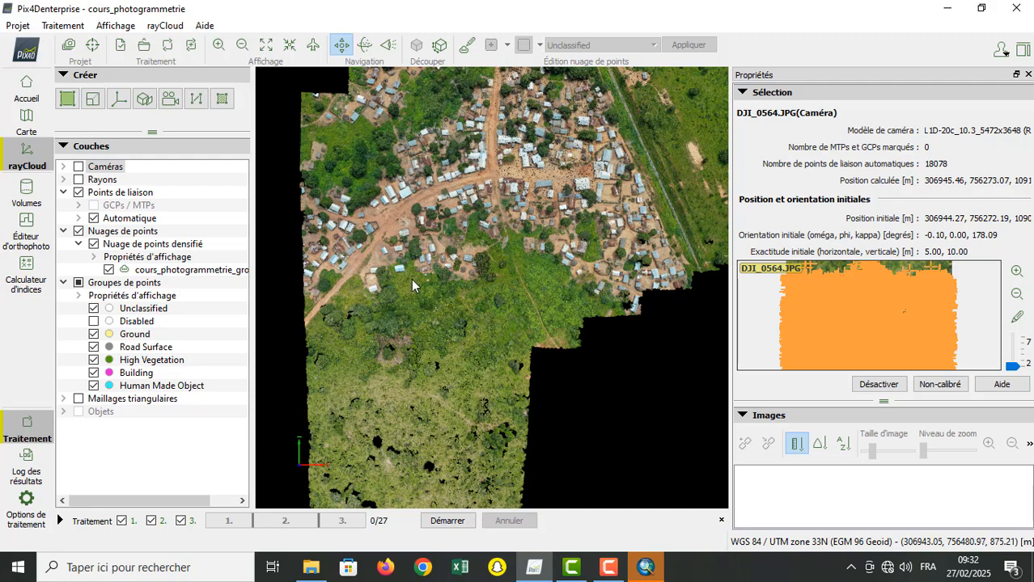
{"action": "left_click_drag", "start_coordinate": [411, 278], "coordinate": [413, 252]}
{"action": "scroll", "coordinate": [435, 377], "scroll_direction": "down", "scroll_amount": 5}
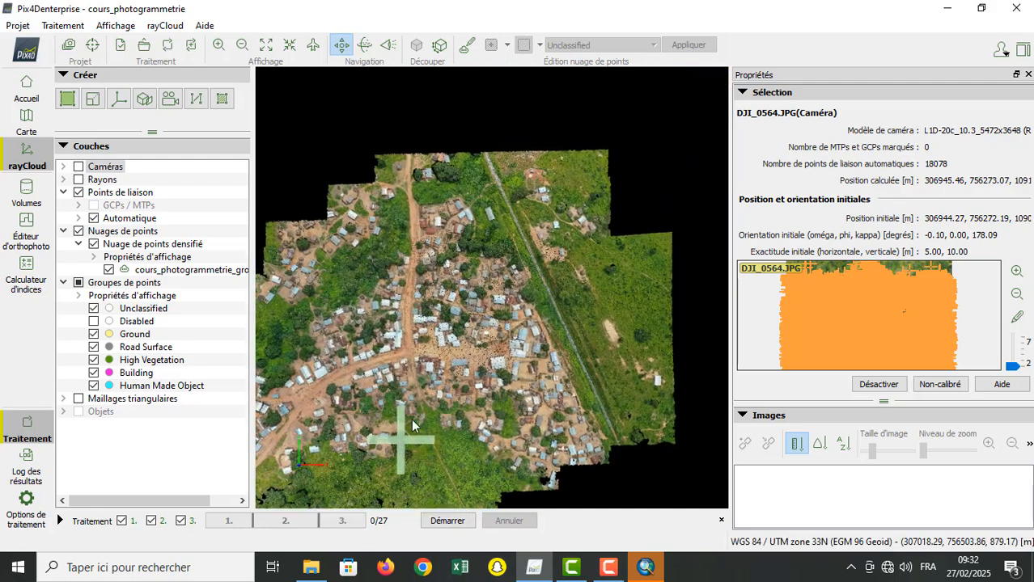
{"action": "left_click", "coordinate": [218, 45]}
{"action": "left_click", "coordinate": [220, 46]}
{"action": "left_click", "coordinate": [219, 46]}
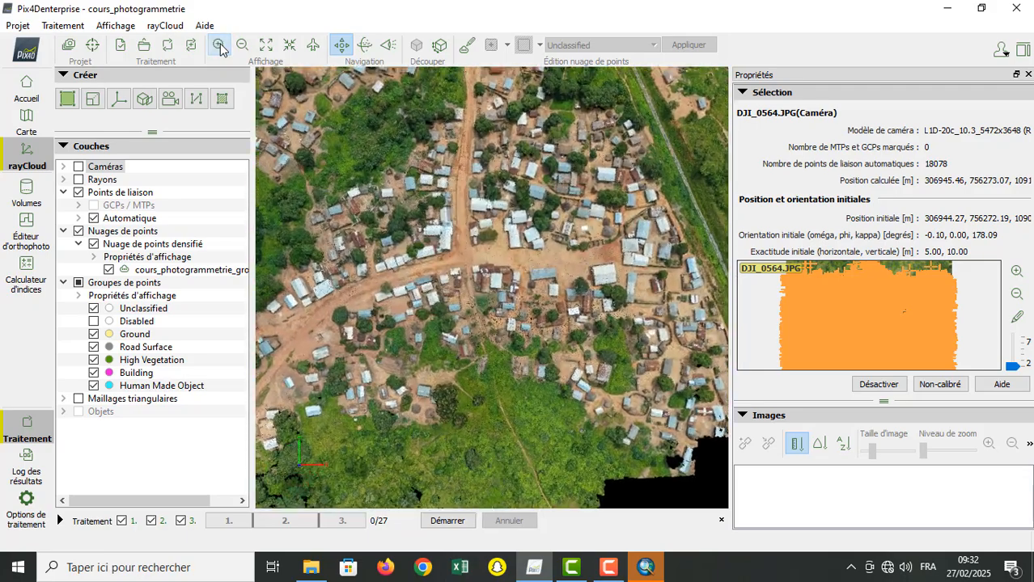
{"action": "left_click", "coordinate": [219, 47]}
{"action": "left_click", "coordinate": [219, 46]}
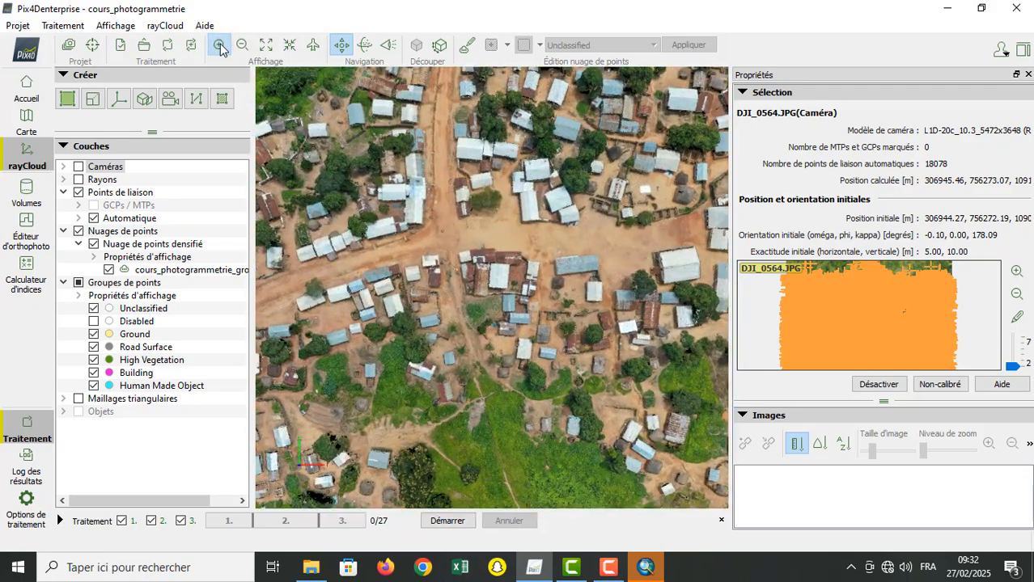
{"action": "left_click", "coordinate": [219, 47]}
{"action": "left_click", "coordinate": [219, 46]}
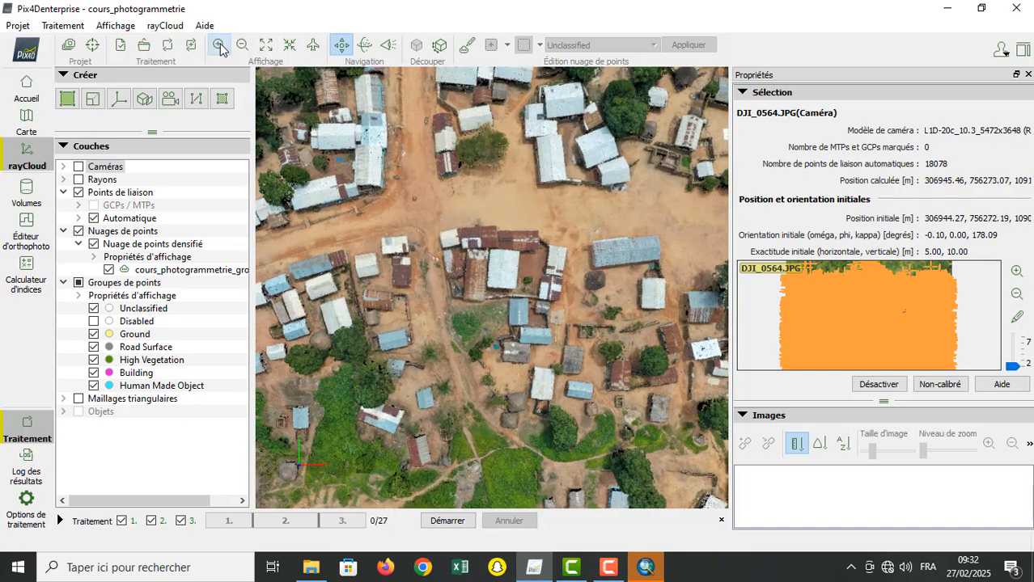
{"action": "left_click", "coordinate": [220, 46]}
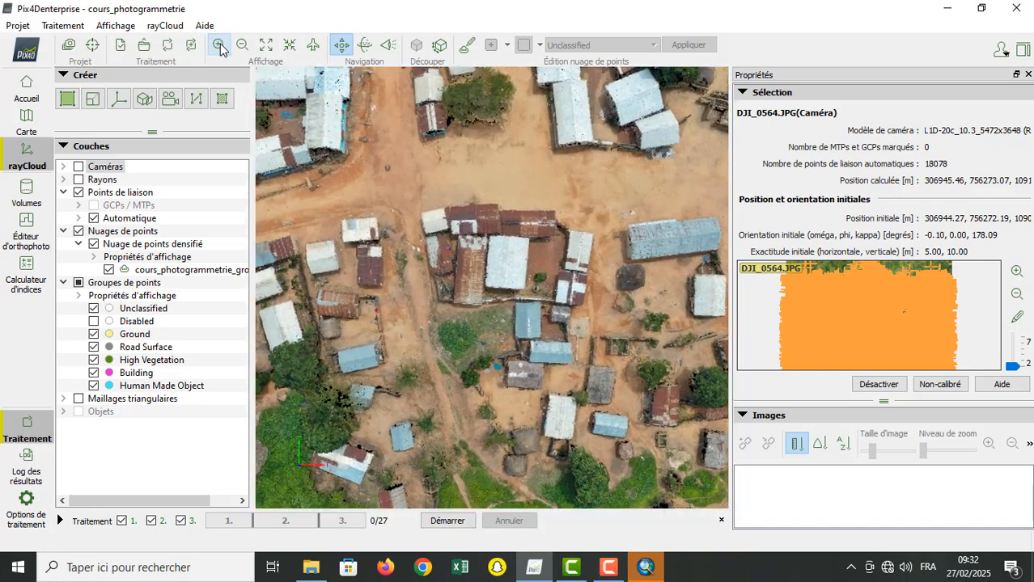
{"action": "left_click_drag", "start_coordinate": [427, 323], "coordinate": [545, 190]}
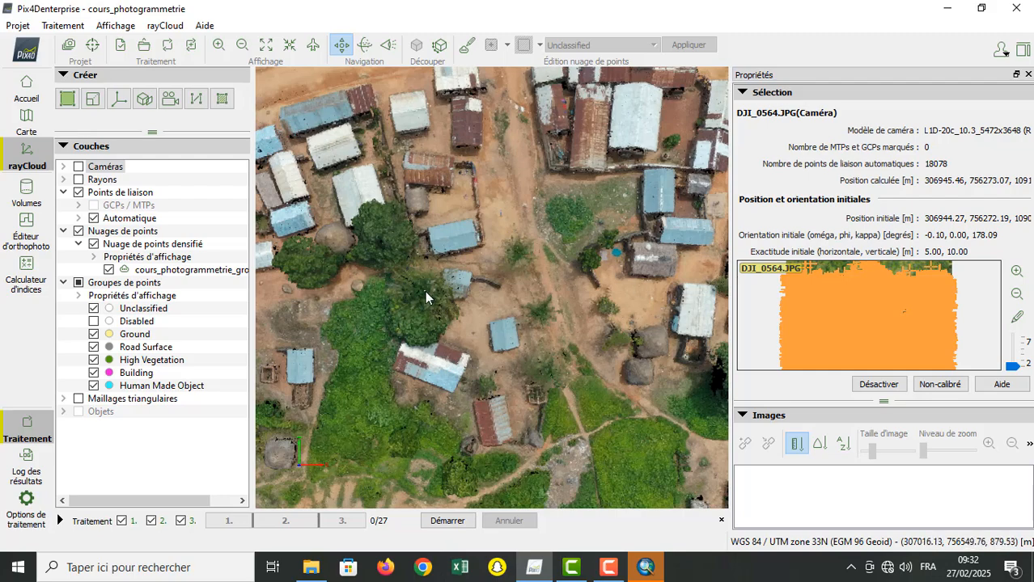
Step: Expand the densified point cloud's display properties and review the available Shader options without changing the current one
{"action": "left_click", "coordinate": [93, 257]}
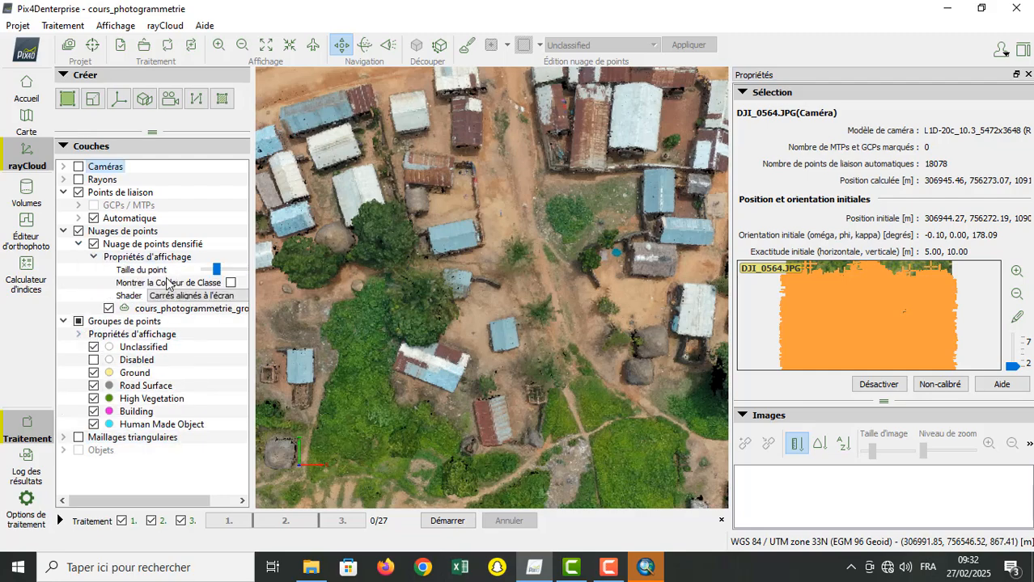
{"action": "left_click_drag", "start_coordinate": [180, 500], "coordinate": [217, 486]}
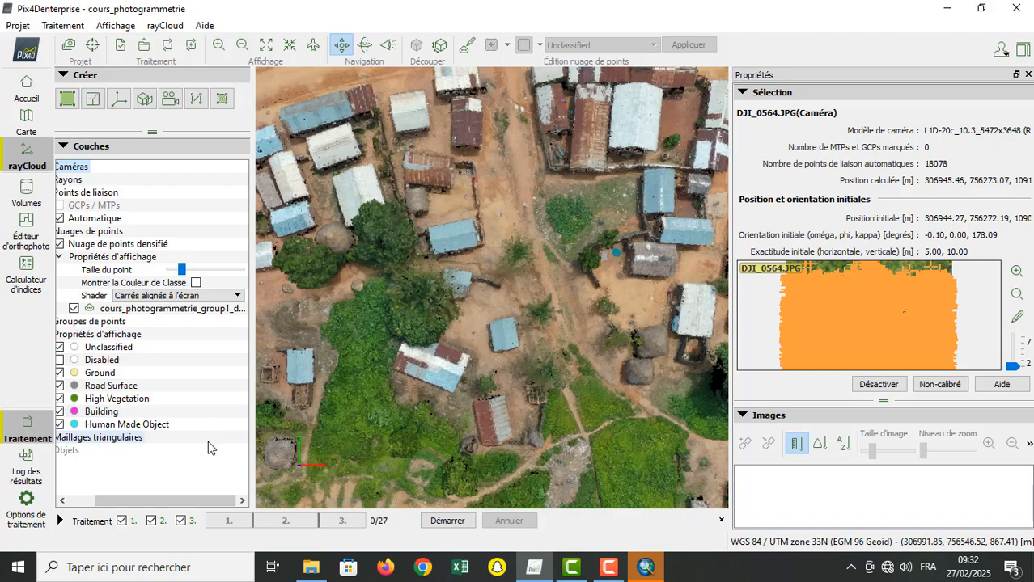
{"action": "left_click", "coordinate": [238, 296]}
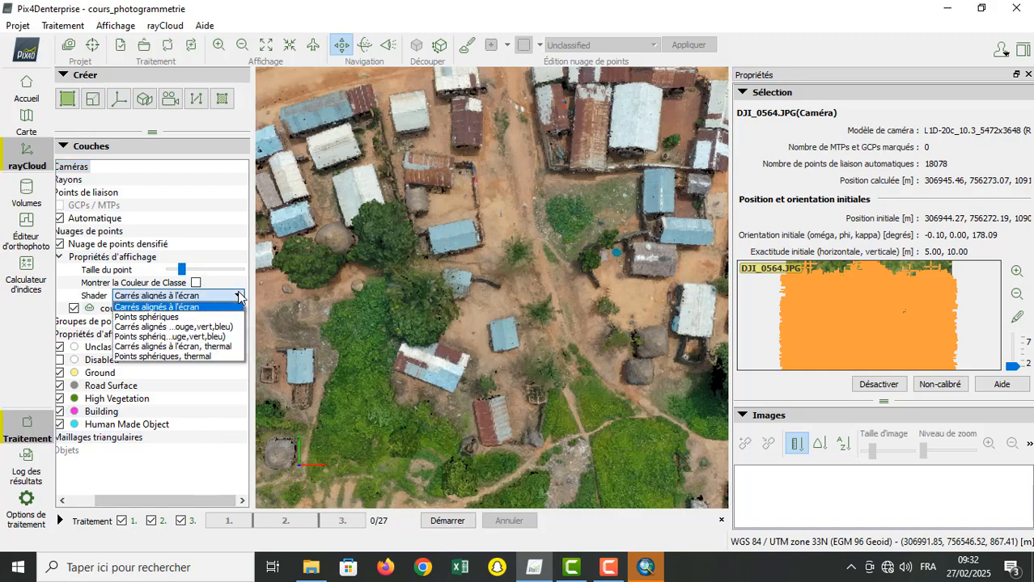
{"action": "left_click", "coordinate": [238, 296]}
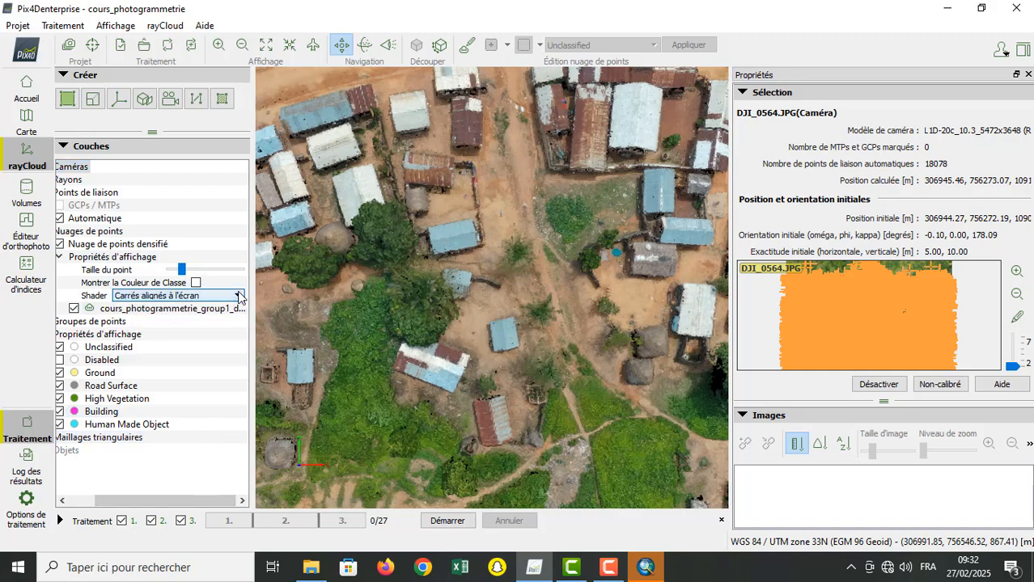
Step: Enable Montrer la Couleur de Classe to colour the densified point cloud by classification
{"action": "left_click", "coordinate": [196, 284]}
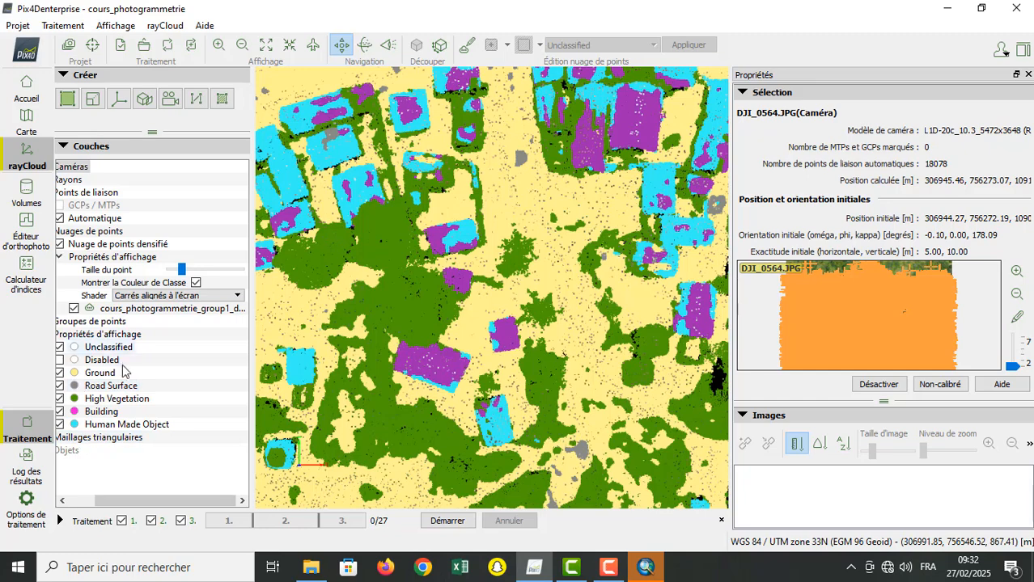
{"action": "left_click_drag", "start_coordinate": [159, 500], "coordinate": [111, 495]}
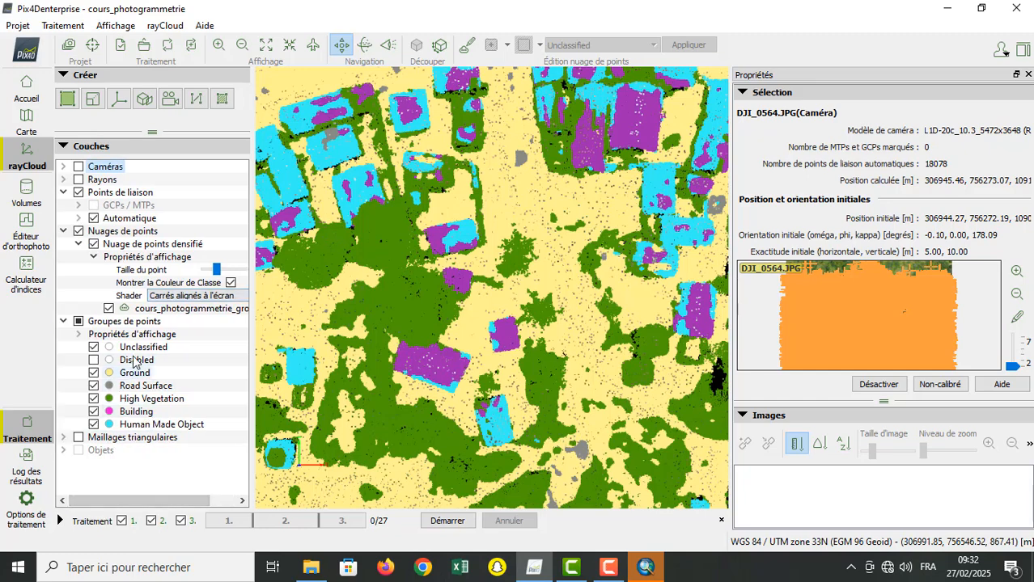
{"action": "left_click", "coordinate": [242, 45]}
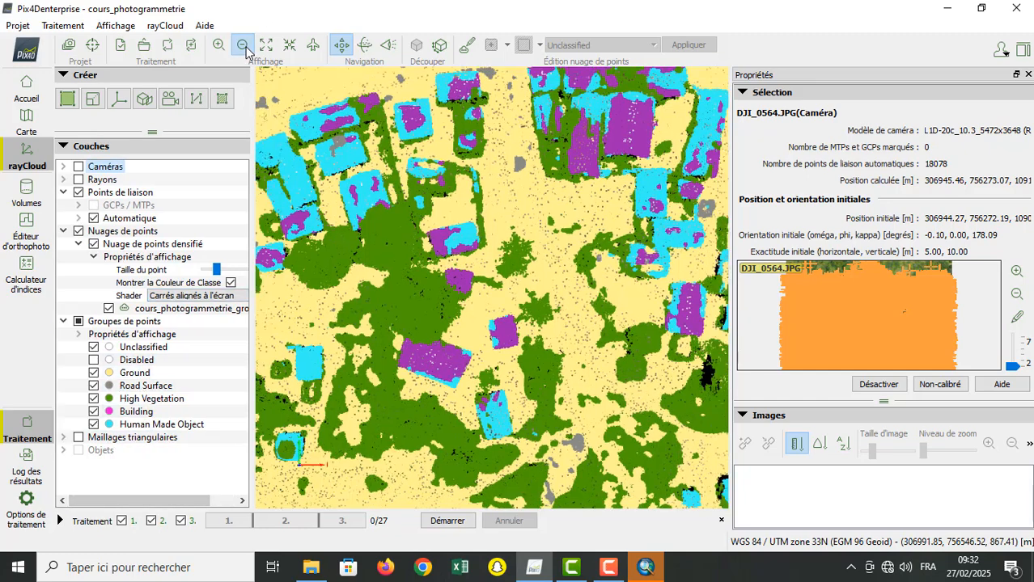
Step: Examine the classified densified point cloud from the houses south of the crossroads out to nearly the whole surveyed area
{"action": "left_click", "coordinate": [246, 49]}
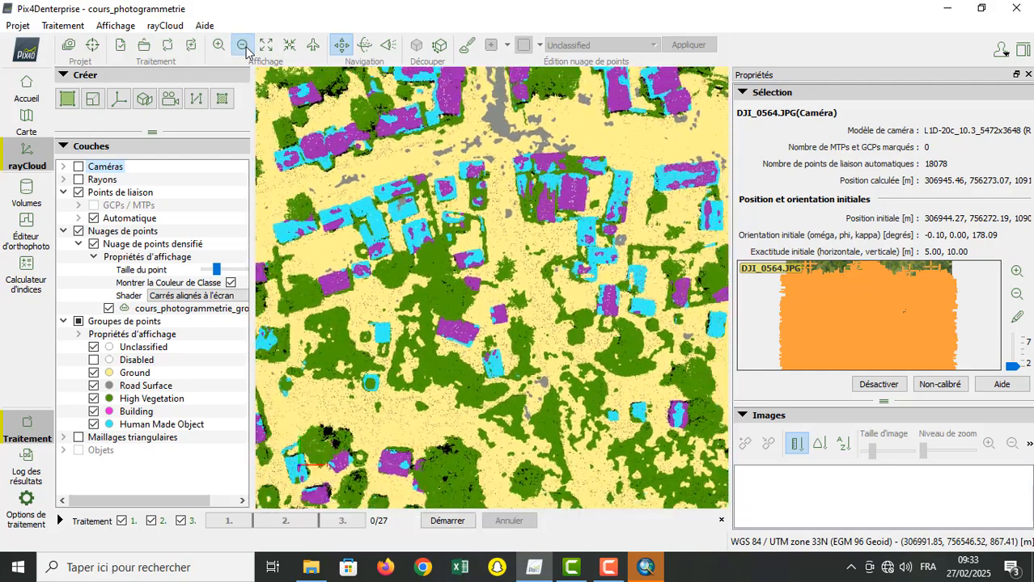
{"action": "left_click", "coordinate": [243, 46]}
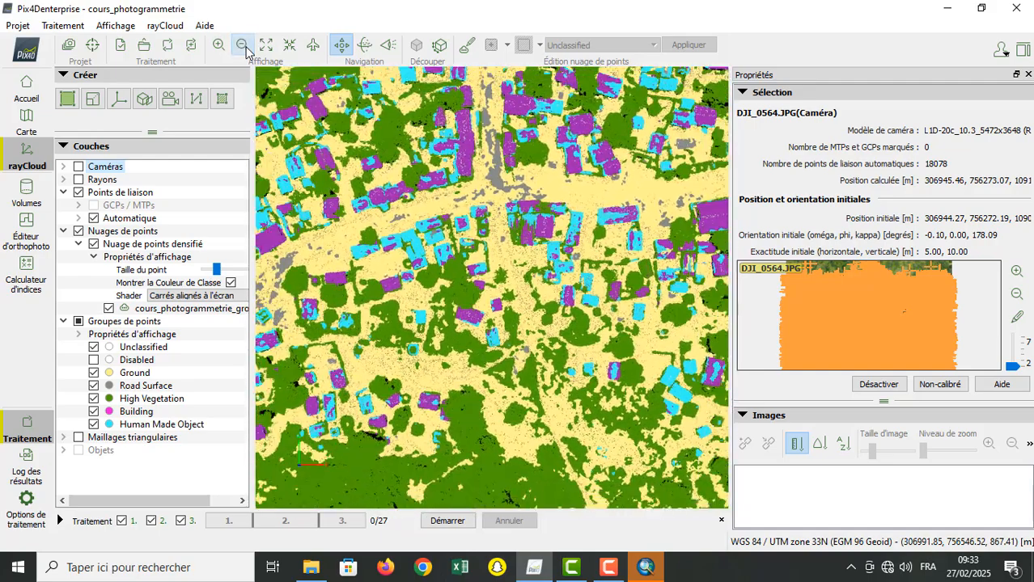
{"action": "left_click", "coordinate": [246, 49]}
{"action": "left_click", "coordinate": [247, 49]}
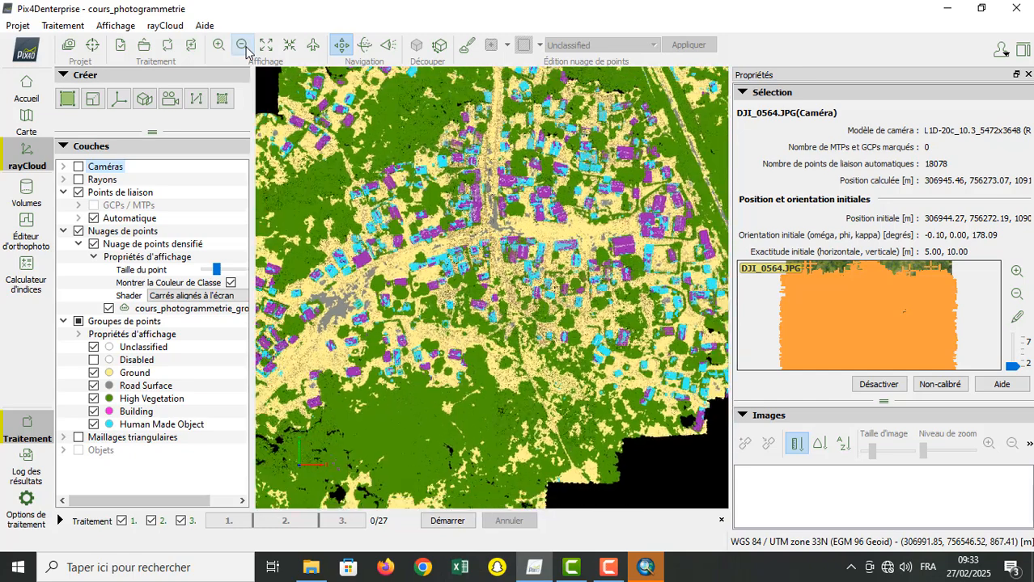
{"action": "left_click", "coordinate": [247, 48]}
{"action": "left_click", "coordinate": [247, 49]}
{"action": "left_click", "coordinate": [246, 50]}
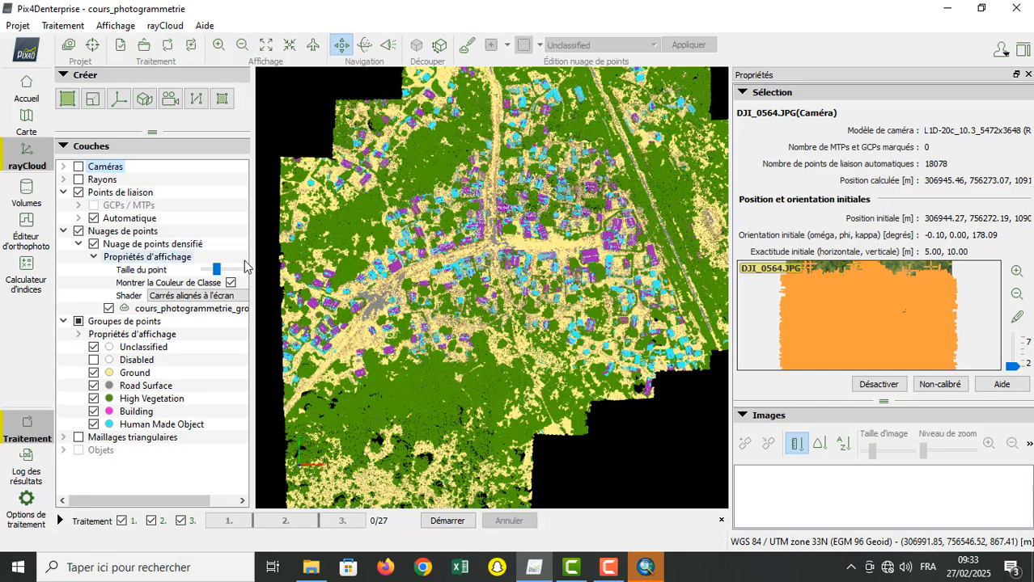
Step: Compare the densified point cloud's class colours with its natural colours across the village, leaving Montrer la Couleur de Classe disabled
{"action": "left_click", "coordinate": [230, 283]}
{"action": "left_click", "coordinate": [231, 283]}
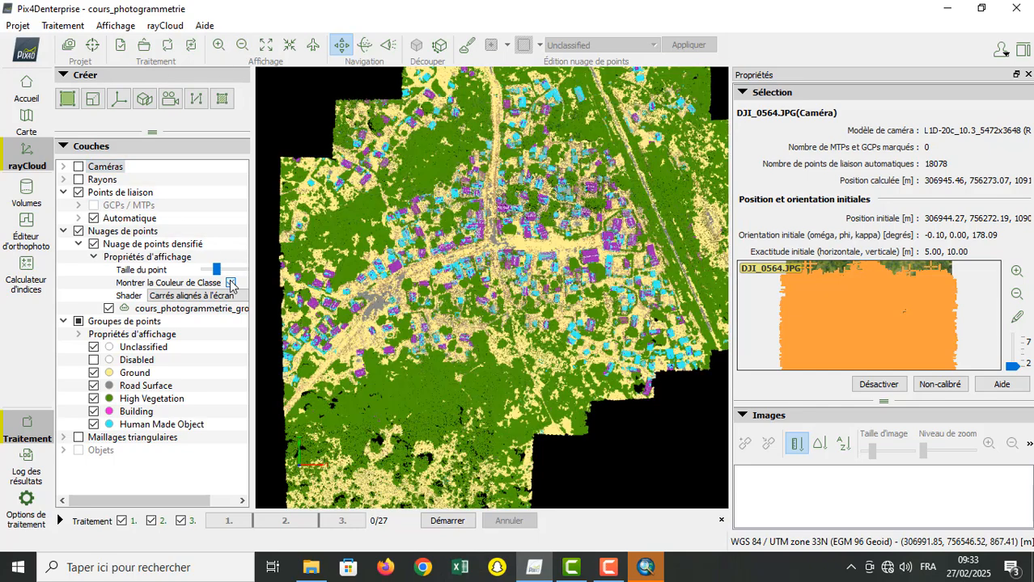
{"action": "left_click", "coordinate": [231, 283]}
{"action": "left_click", "coordinate": [230, 283]}
{"action": "left_click", "coordinate": [230, 283]}
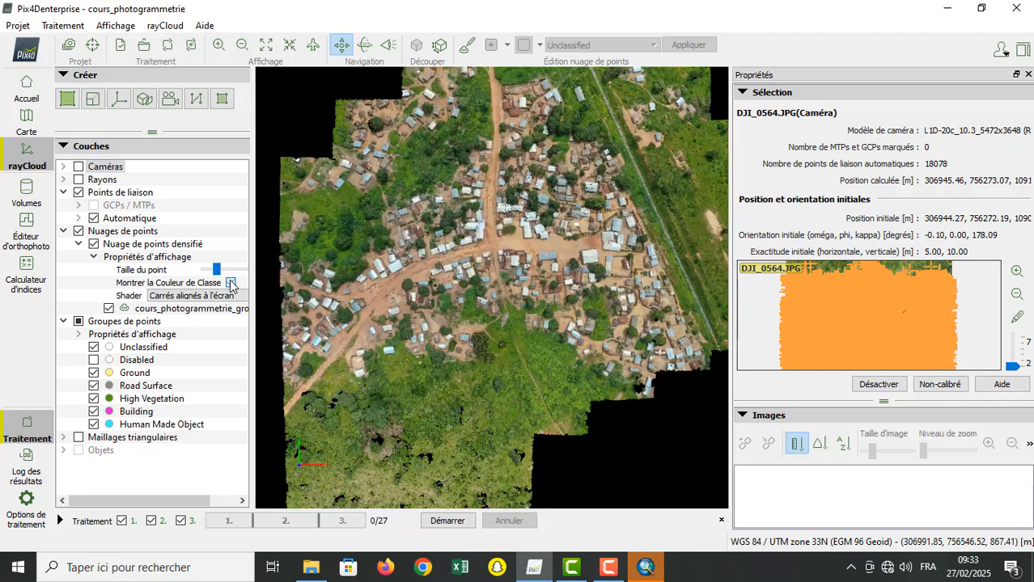
{"action": "left_click", "coordinate": [230, 283]}
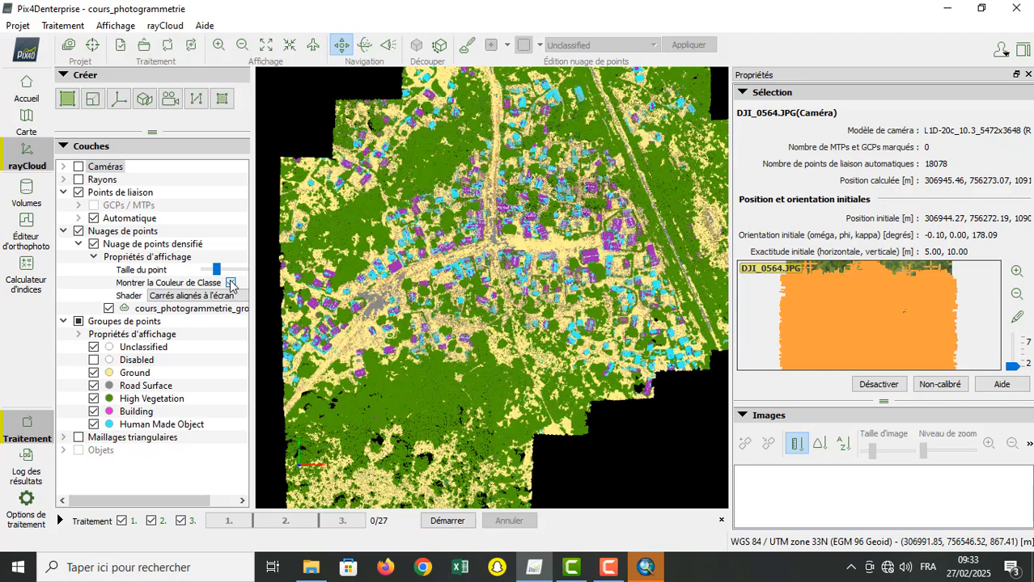
{"action": "left_click", "coordinate": [230, 283]}
{"action": "left_click", "coordinate": [230, 283]}
{"action": "left_click", "coordinate": [231, 283]}
{"action": "left_click", "coordinate": [231, 283]}
{"action": "left_click", "coordinate": [231, 284]}
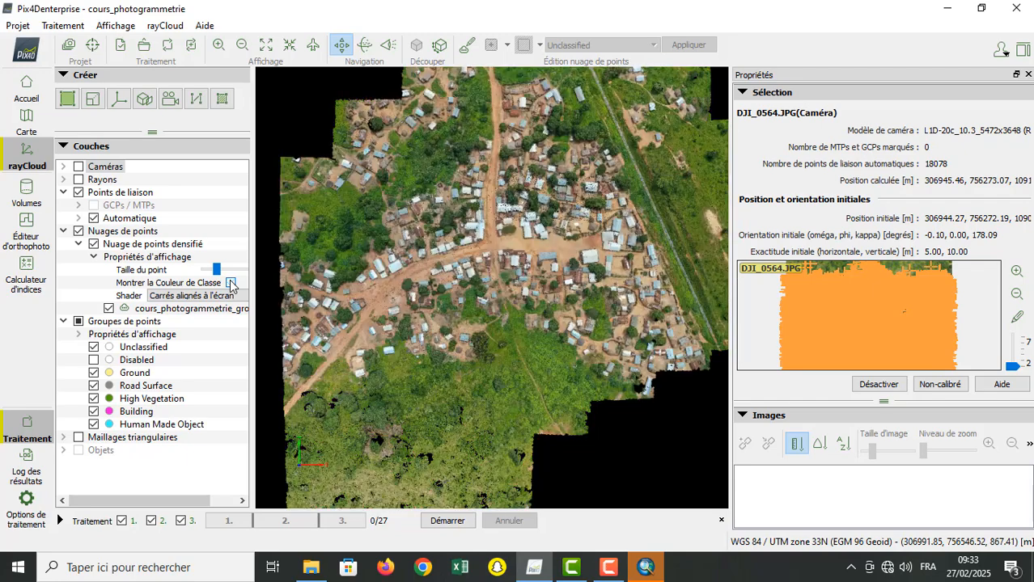
{"action": "left_click", "coordinate": [230, 284]}
{"action": "left_click", "coordinate": [231, 283]}
{"action": "left_click", "coordinate": [230, 283]}
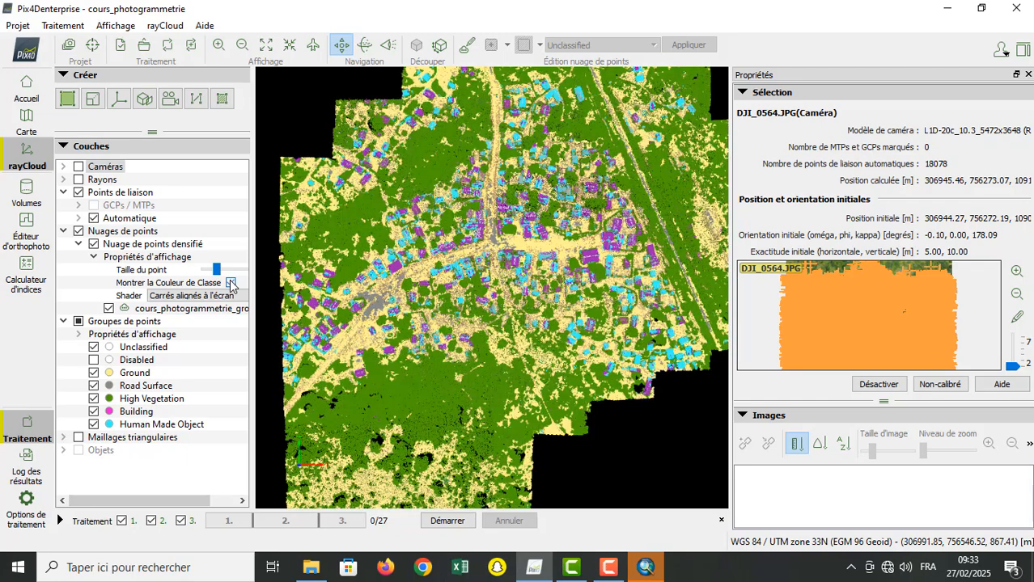
{"action": "left_click", "coordinate": [231, 283]}
{"action": "left_click", "coordinate": [231, 283]}
{"action": "left_click", "coordinate": [231, 283]}
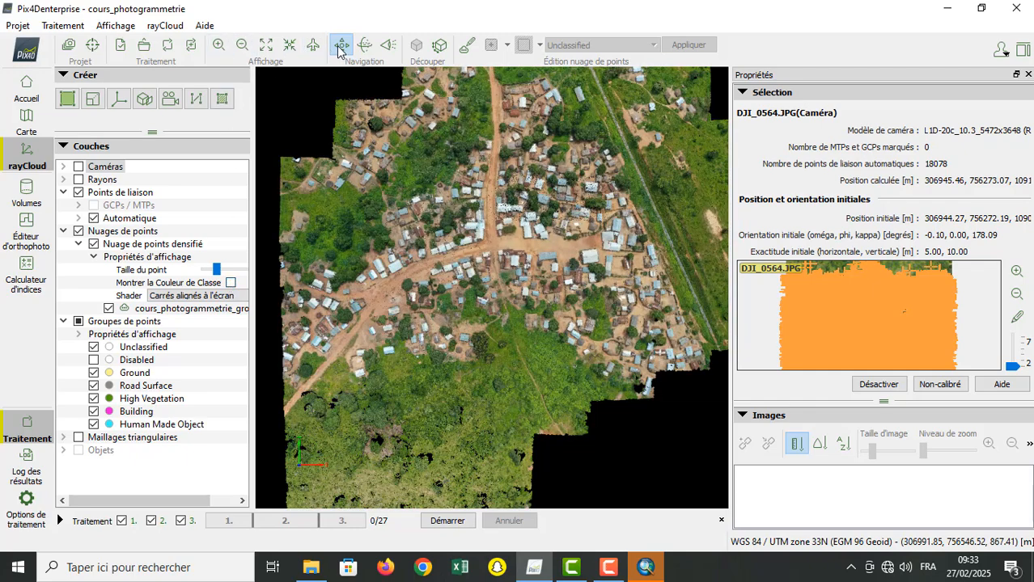
Step: Examine the isolated houses northeast of the village, beyond the straight road, in the densified point cloud's natural colours
{"action": "mouse_move", "coordinate": [607, 175]}
{"action": "left_mouse_down"}
{"action": "mouse_move", "coordinate": [510, 345]}
{"action": "mouse_move", "coordinate": [468, 312]}
{"action": "left_mouse_up"}
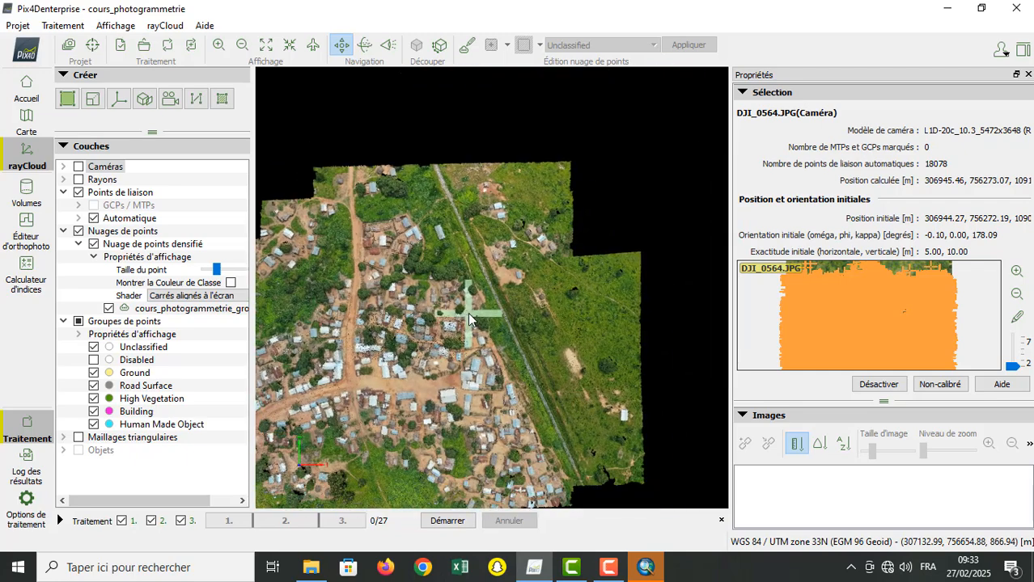
{"action": "left_click", "coordinate": [219, 46]}
{"action": "left_click", "coordinate": [219, 46]}
{"action": "left_click", "coordinate": [219, 46]}
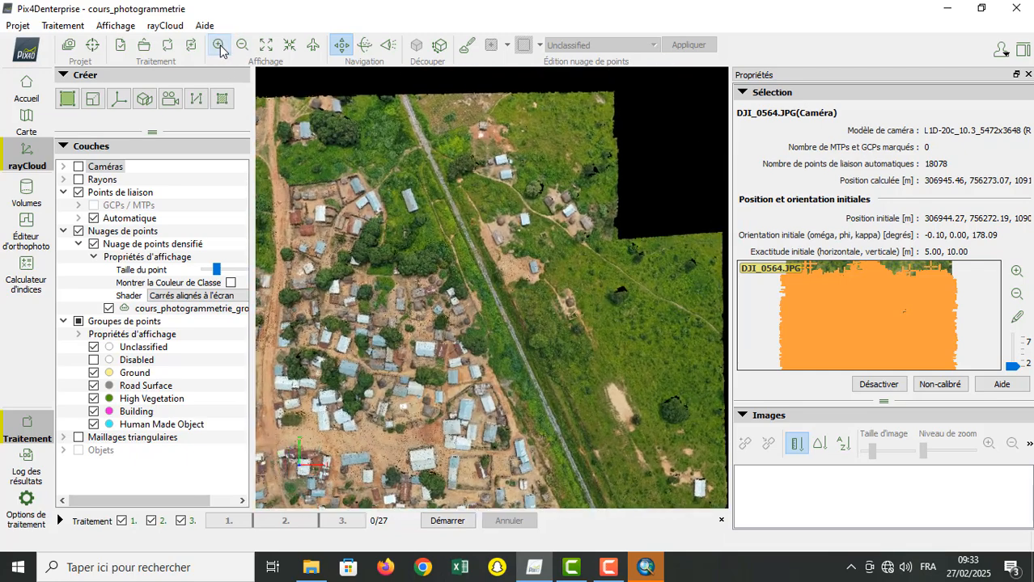
{"action": "left_click", "coordinate": [220, 46]}
{"action": "left_click", "coordinate": [219, 46]}
{"action": "left_click", "coordinate": [219, 46]}
{"action": "left_click", "coordinate": [219, 47]}
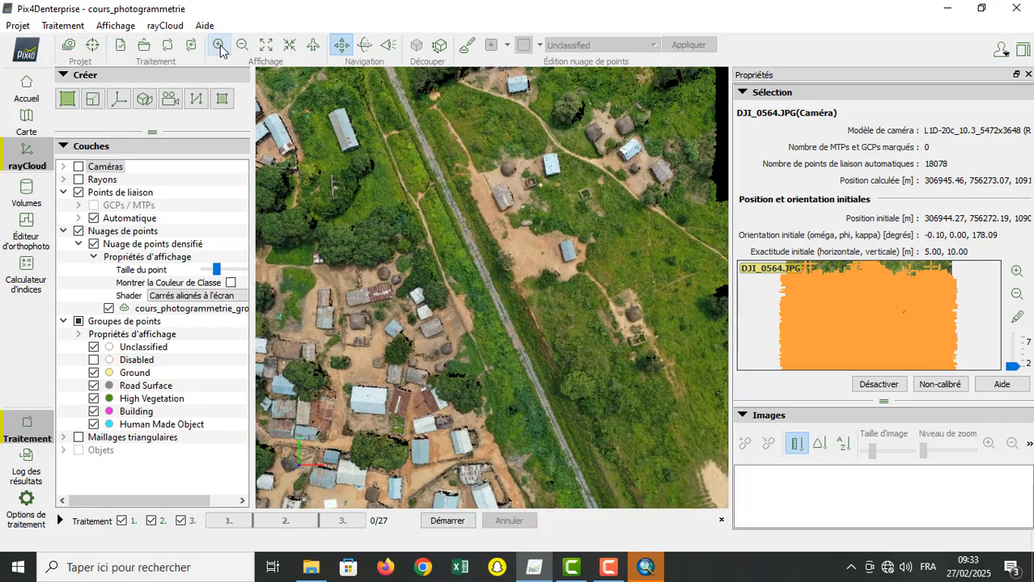
{"action": "left_click_drag", "start_coordinate": [518, 269], "coordinate": [442, 379]}
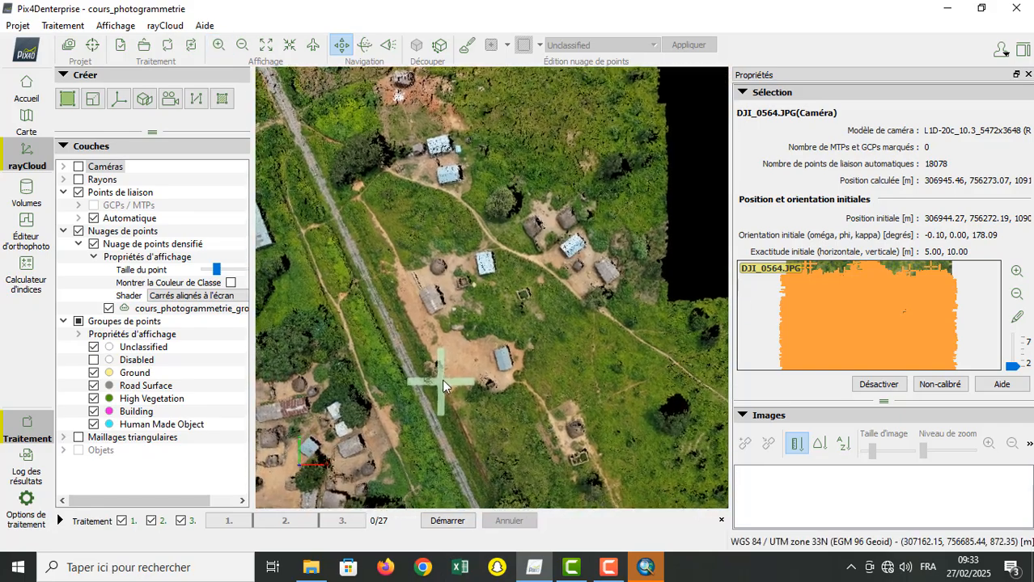
Step: Compare class and natural colours around the northeastern houses, and check the display properties of Groupes de points
{"action": "left_click", "coordinate": [231, 283]}
{"action": "left_click", "coordinate": [231, 283]}
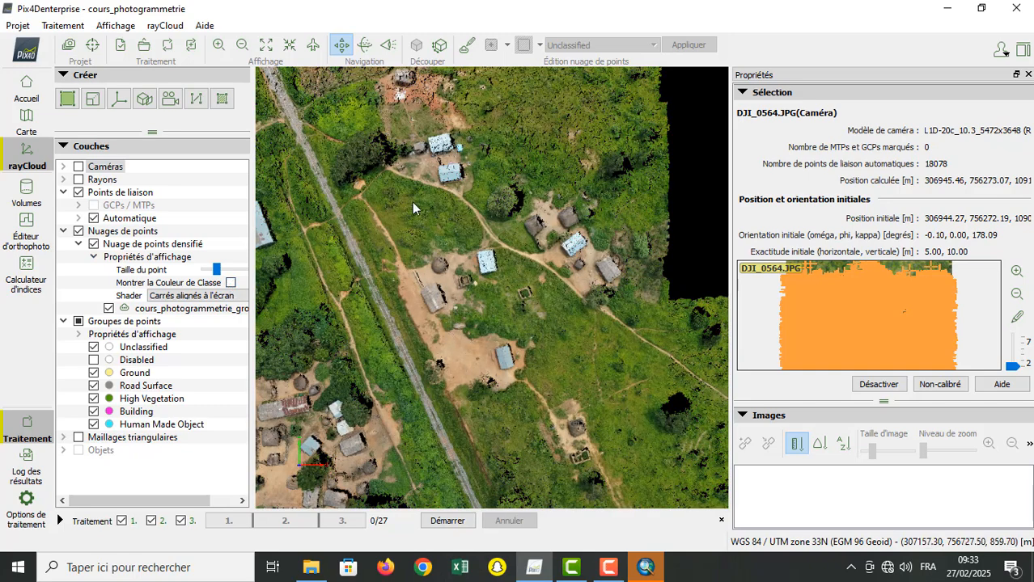
{"action": "left_click", "coordinate": [231, 283]}
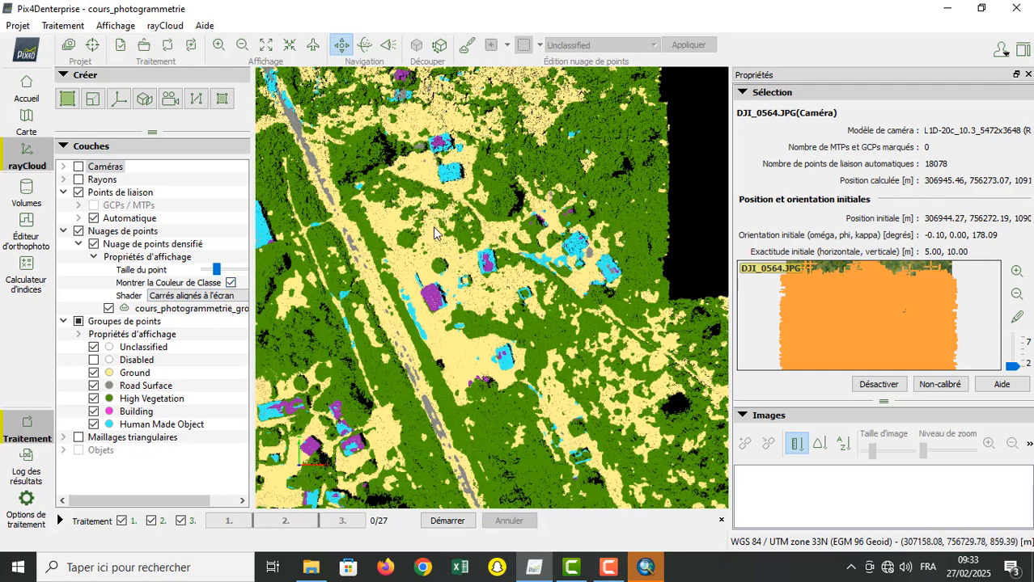
{"action": "left_click", "coordinate": [231, 283]}
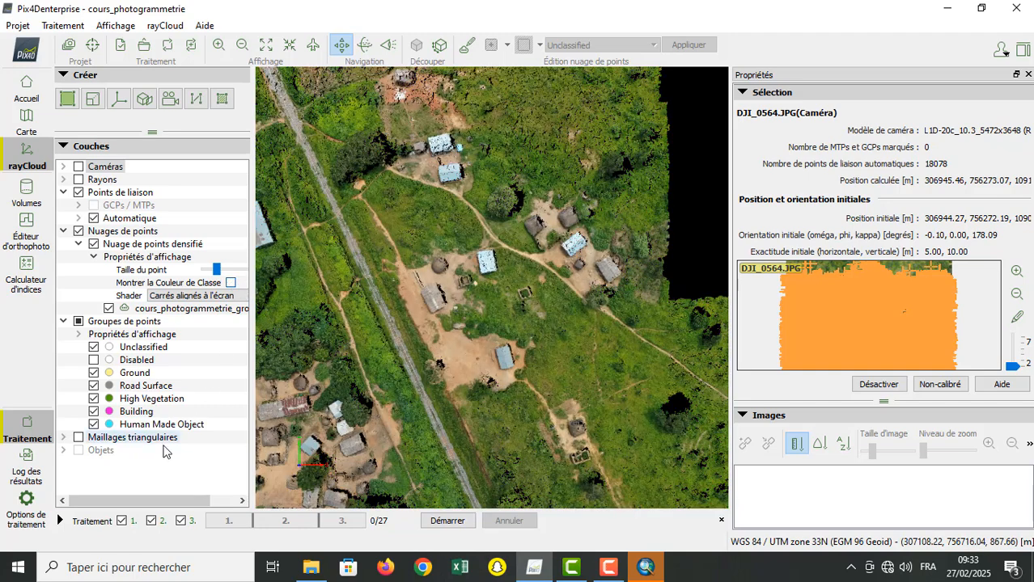
{"action": "left_click", "coordinate": [79, 334]}
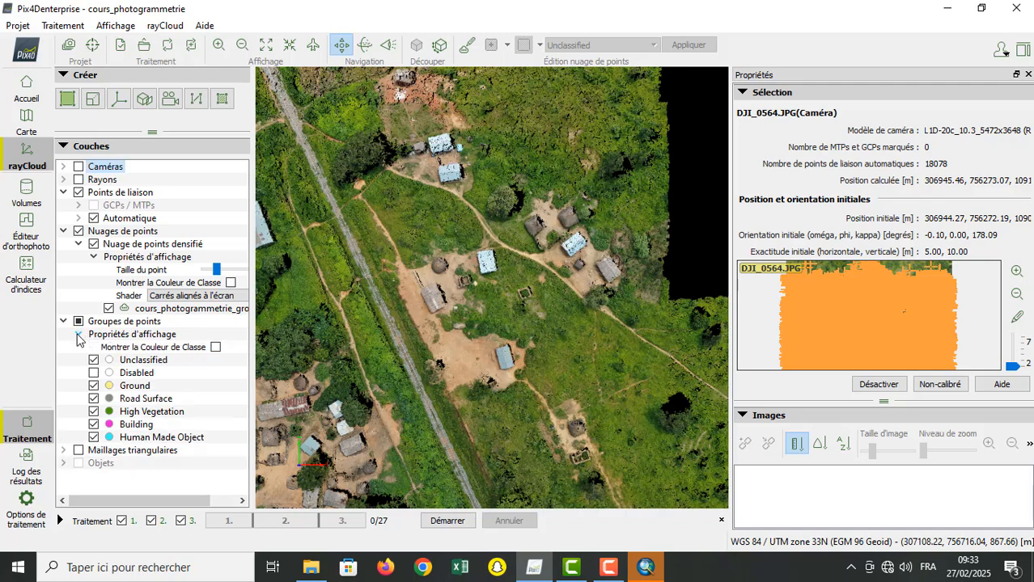
{"action": "left_click", "coordinate": [78, 334]}
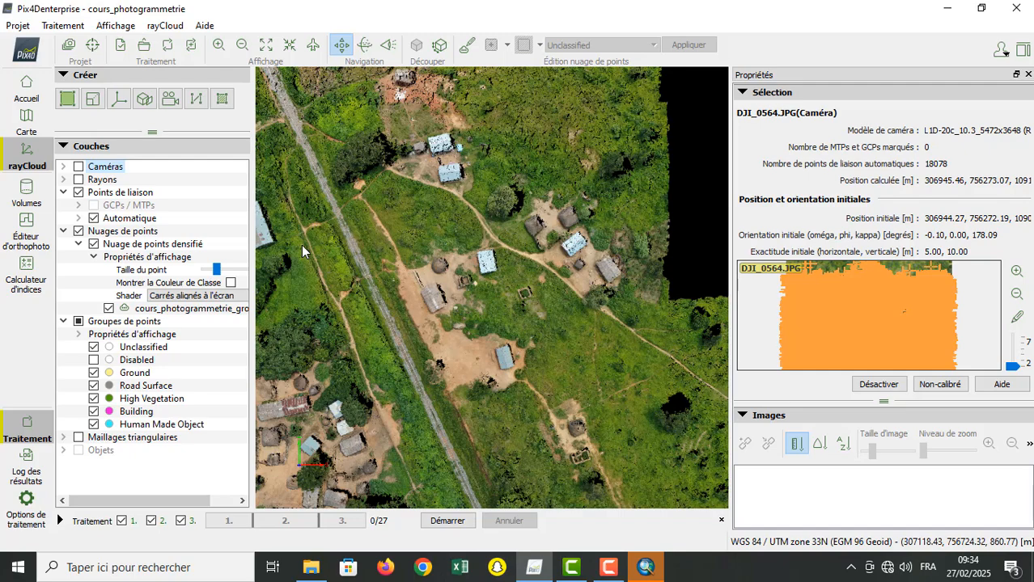
Step: View the entire densified point cloud from above and check the contents of the Maillages triangulaires layer
{"action": "left_click", "coordinate": [313, 45]}
{"action": "left_click", "coordinate": [220, 45]}
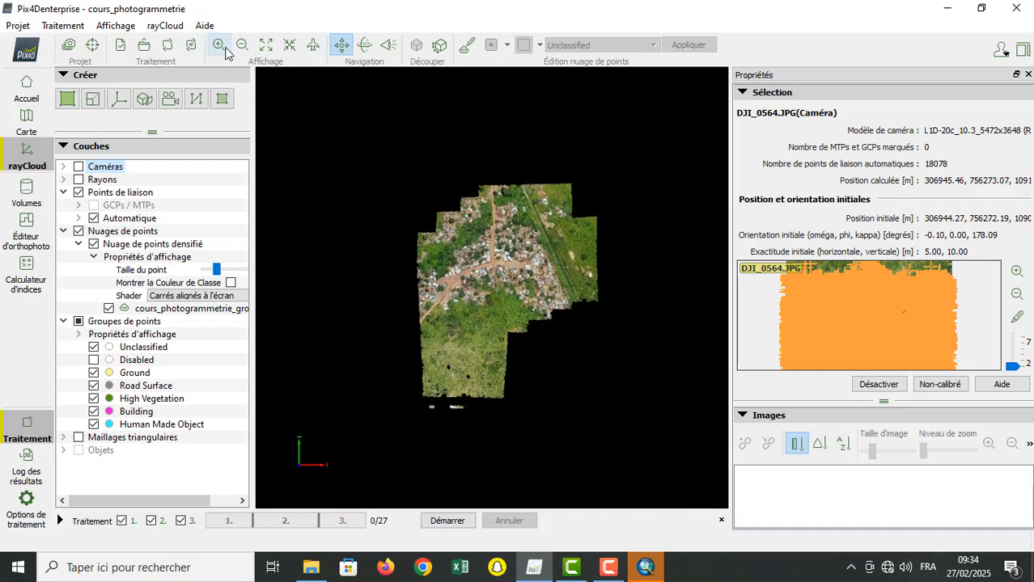
{"action": "left_click", "coordinate": [226, 48]}
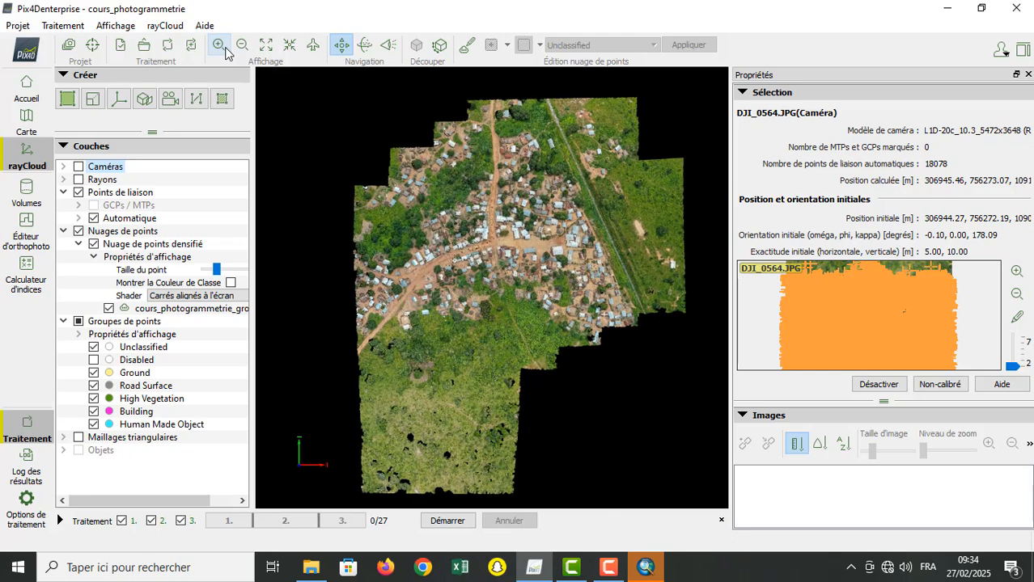
{"action": "left_click", "coordinate": [225, 48]}
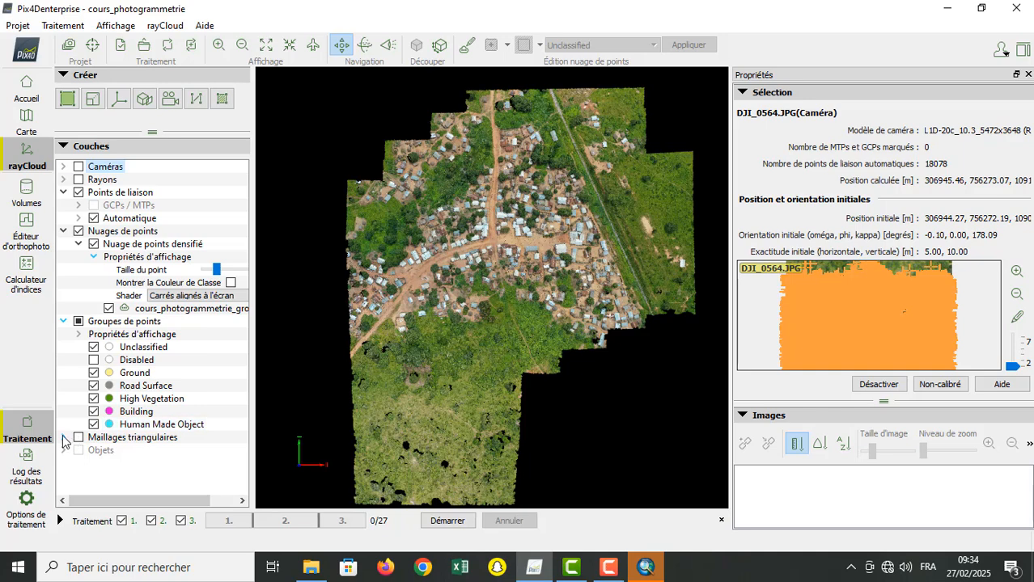
{"action": "left_click", "coordinate": [64, 437]}
{"action": "left_click", "coordinate": [64, 438]}
Step: Examine the metal-roofed houses and footpaths south of the crossroads up close in the densified point cloud
{"action": "left_click", "coordinate": [219, 47]}
{"action": "left_click", "coordinate": [218, 48]}
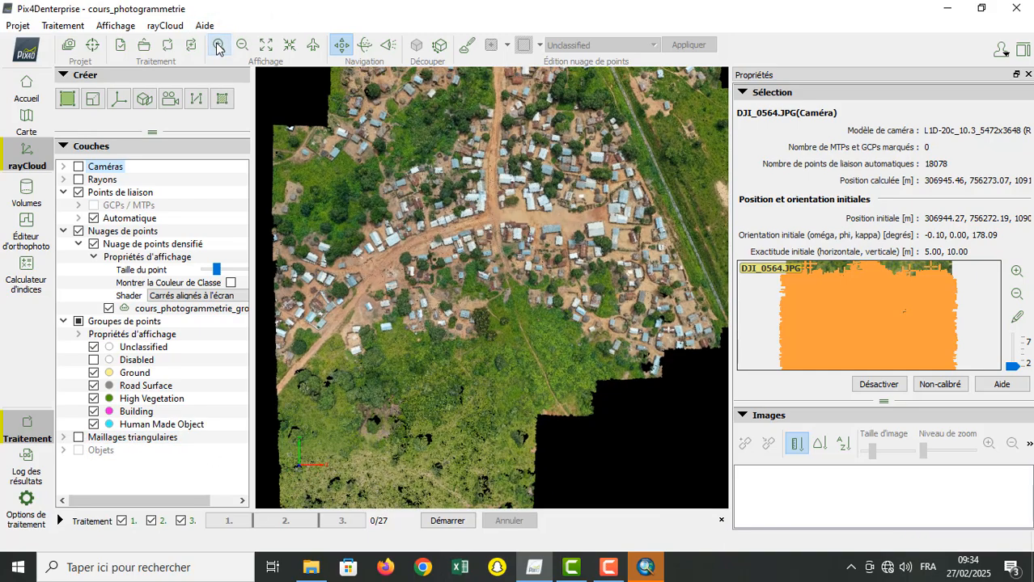
{"action": "left_click", "coordinate": [218, 48]}
{"action": "left_click", "coordinate": [218, 48]}
{"action": "left_click", "coordinate": [218, 49]}
{"action": "left_click", "coordinate": [218, 49]}
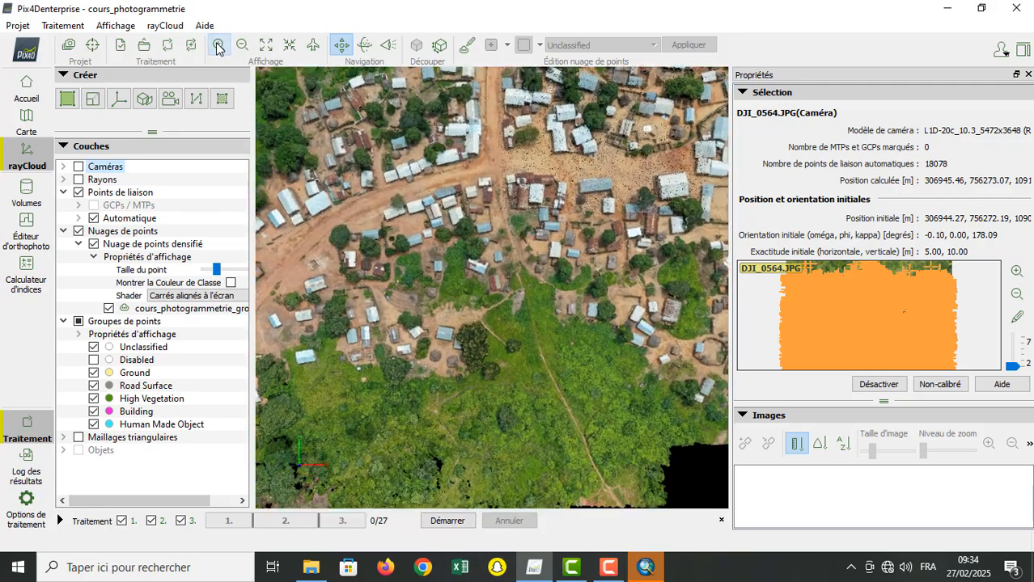
{"action": "left_click", "coordinate": [218, 48]}
{"action": "left_click", "coordinate": [219, 48]}
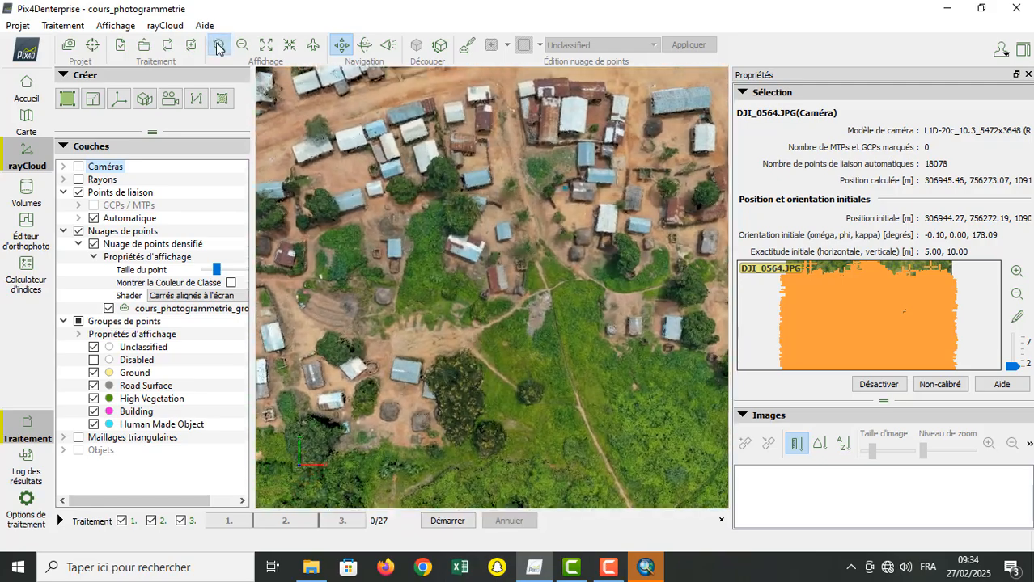
{"action": "left_click", "coordinate": [218, 48]}
{"action": "left_click", "coordinate": [219, 48]}
{"action": "left_click", "coordinate": [219, 49]}
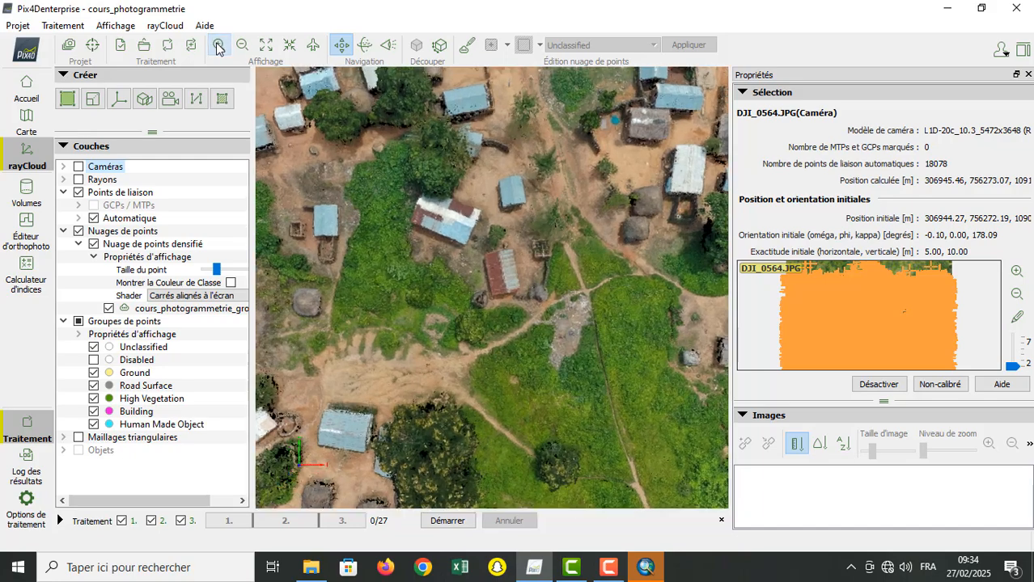
{"action": "left_click", "coordinate": [218, 49]}
{"action": "left_click", "coordinate": [219, 49]}
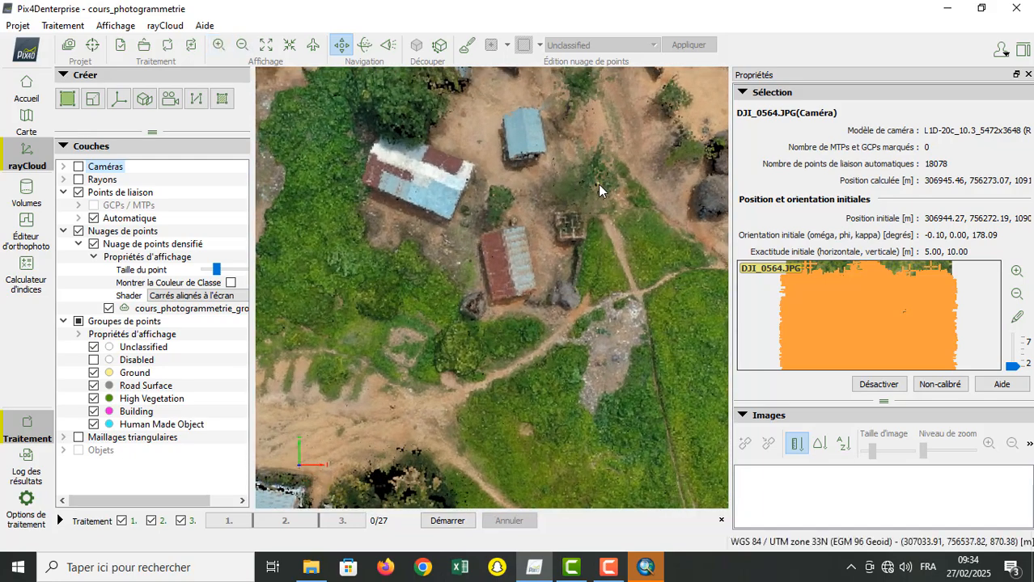
Step: Show the Maillages triangulaires layer, switching it off and on to compare the mesh with the point cloud around the houses
{"action": "left_click", "coordinate": [78, 438]}
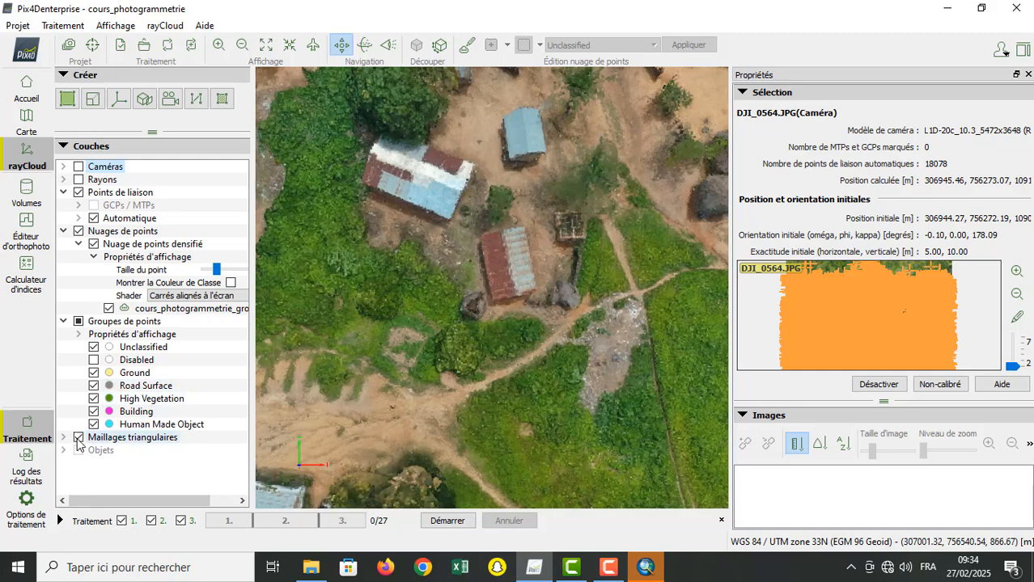
{"action": "left_click", "coordinate": [79, 438]}
{"action": "left_click", "coordinate": [79, 437]}
{"action": "left_click", "coordinate": [78, 437]}
{"action": "left_click", "coordinate": [78, 438]}
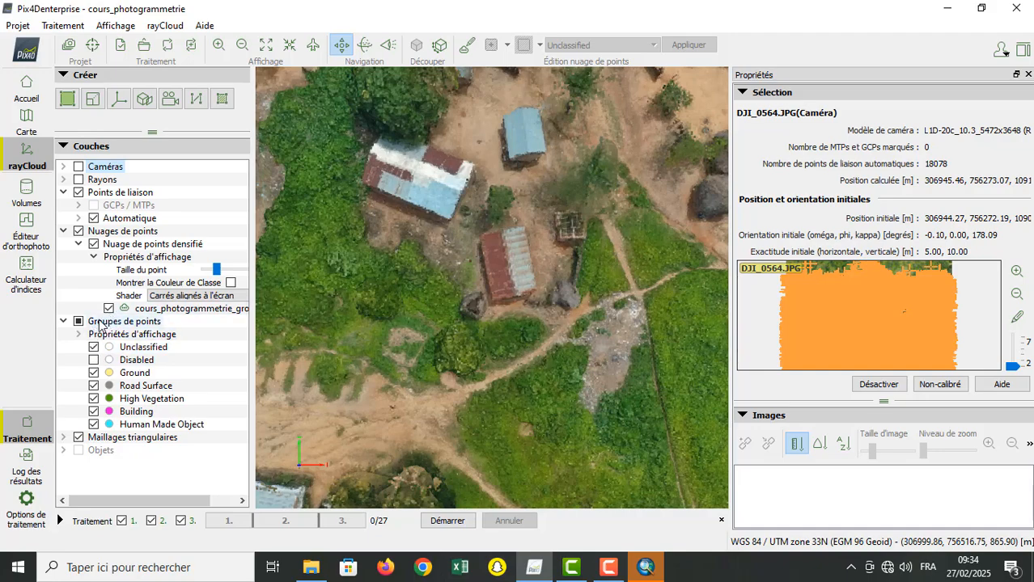
{"action": "left_click", "coordinate": [79, 437]}
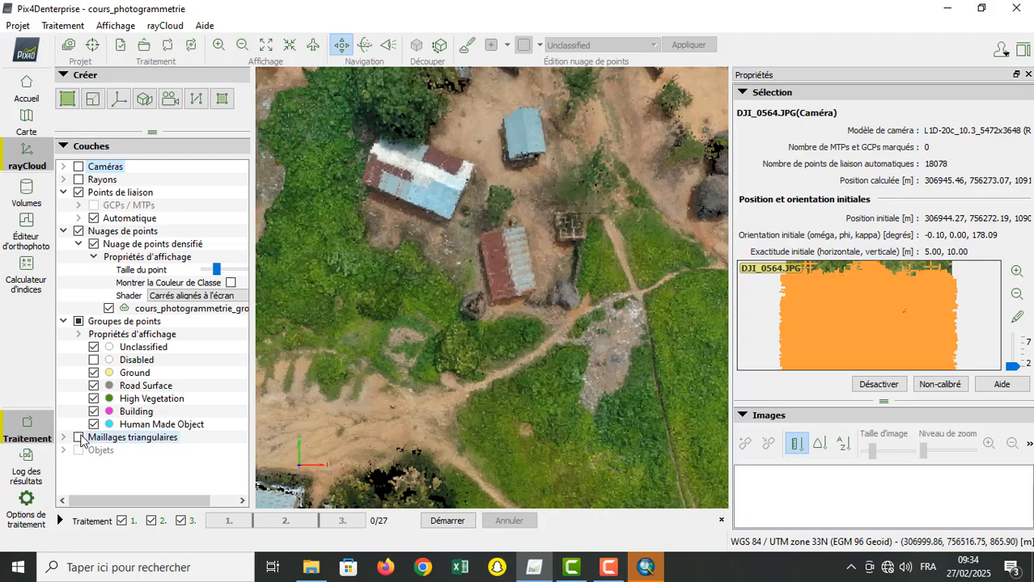
{"action": "left_click", "coordinate": [78, 438]}
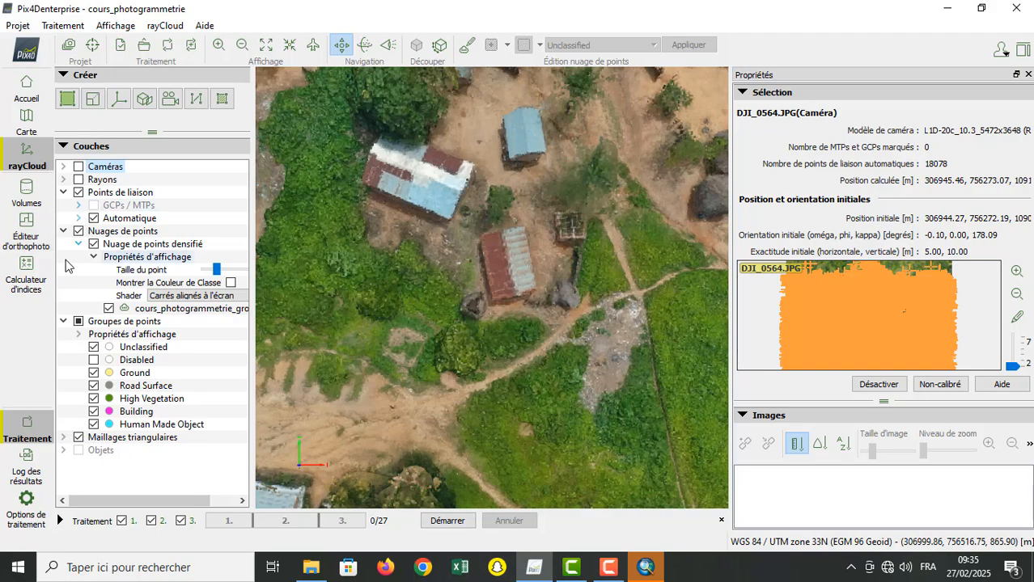
Step: Collapse the Nuages de points, Groupes de points and Points de liaison layers in the layer list
{"action": "left_click", "coordinate": [63, 231]}
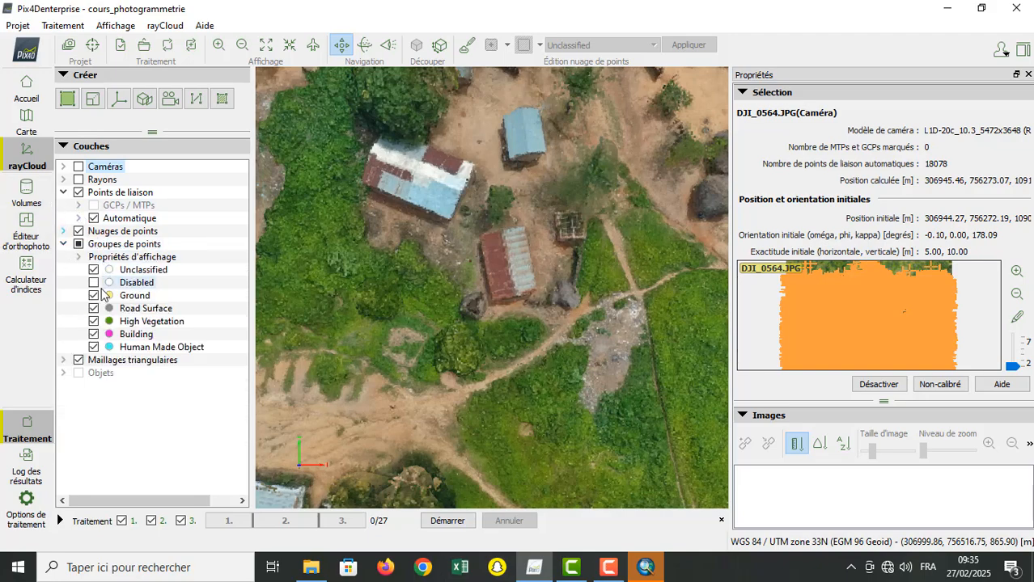
{"action": "left_click", "coordinate": [64, 244]}
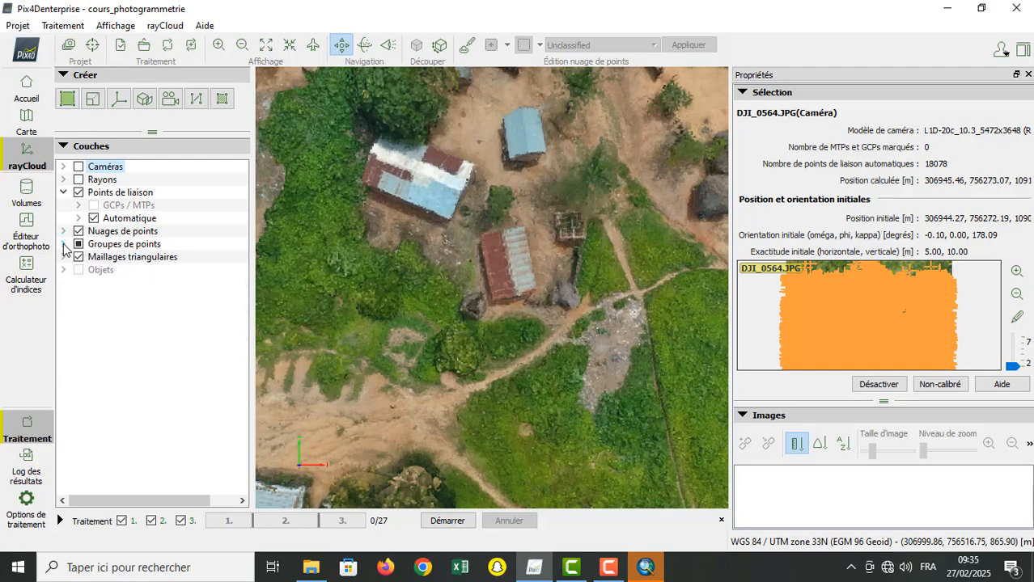
{"action": "left_click", "coordinate": [64, 193]}
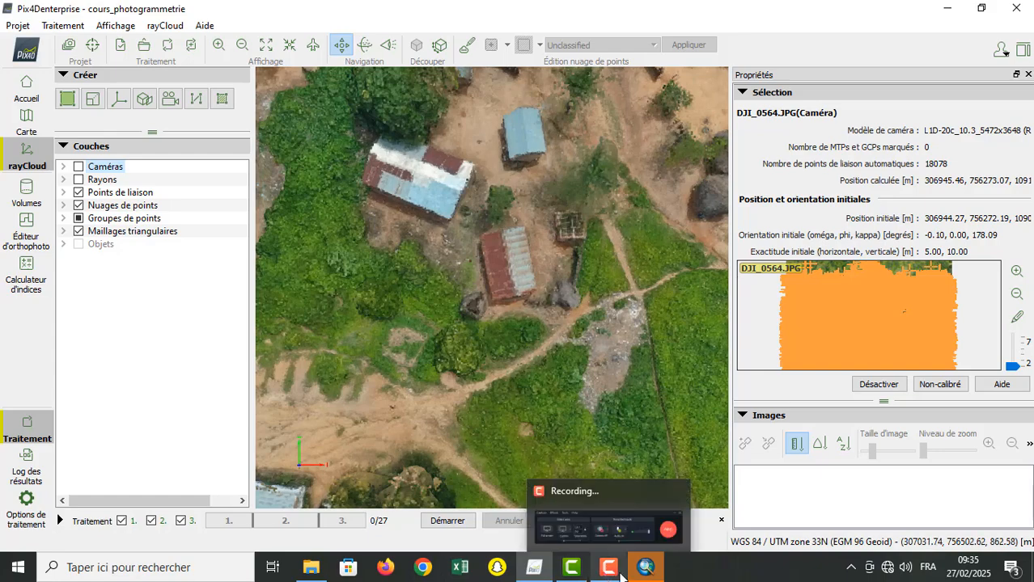
Step: Bring up the project's dtm output folder in File Explorer and switch to ArcMap
{"action": "left_click", "coordinate": [311, 570]}
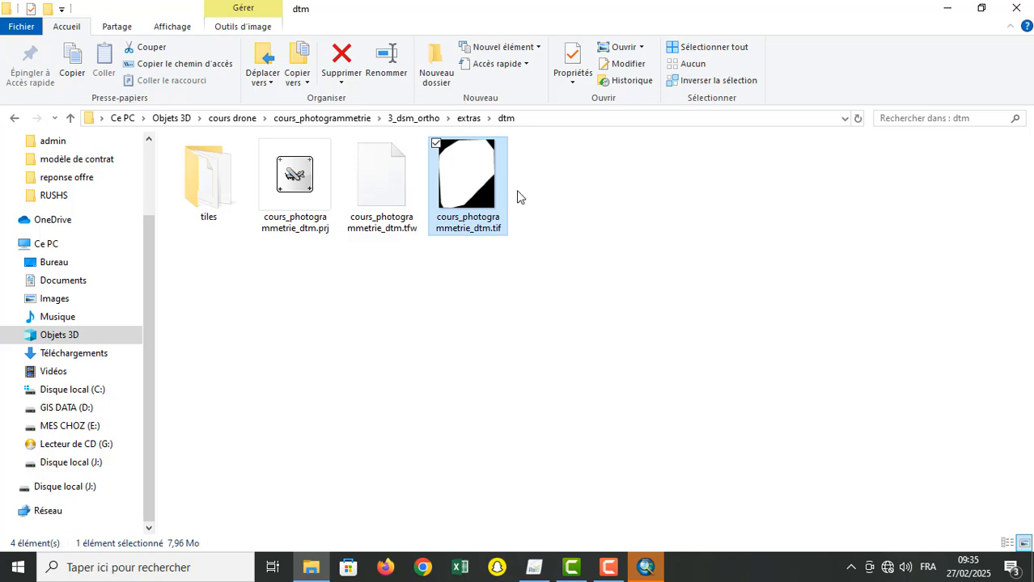
{"action": "left_click", "coordinate": [652, 574]}
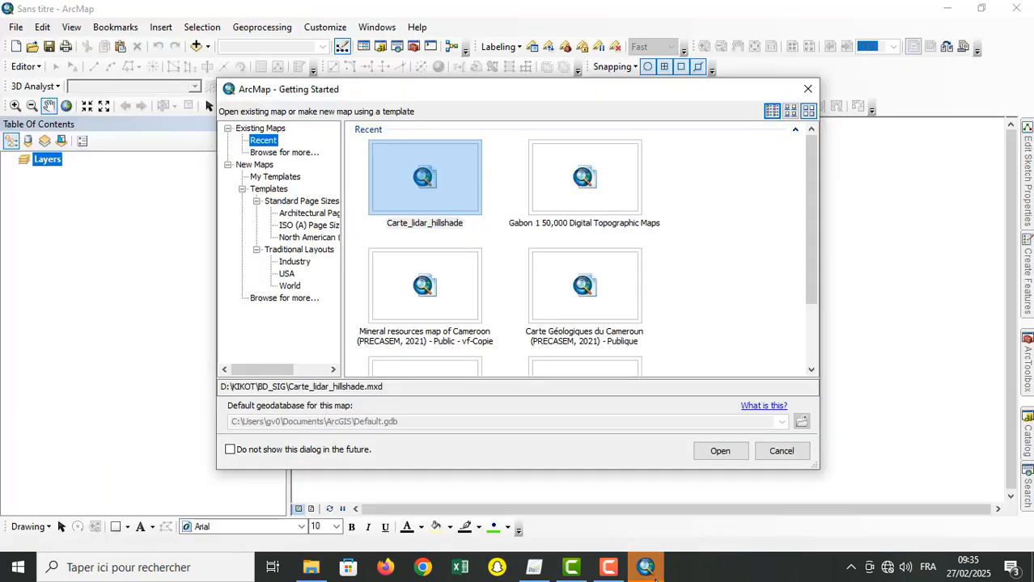
Step: Start with a blank ArcMap document and add cours_photogrammetrie_dtm.tif to it from the dtm folder in File Explorer
{"action": "left_click", "coordinate": [791, 451]}
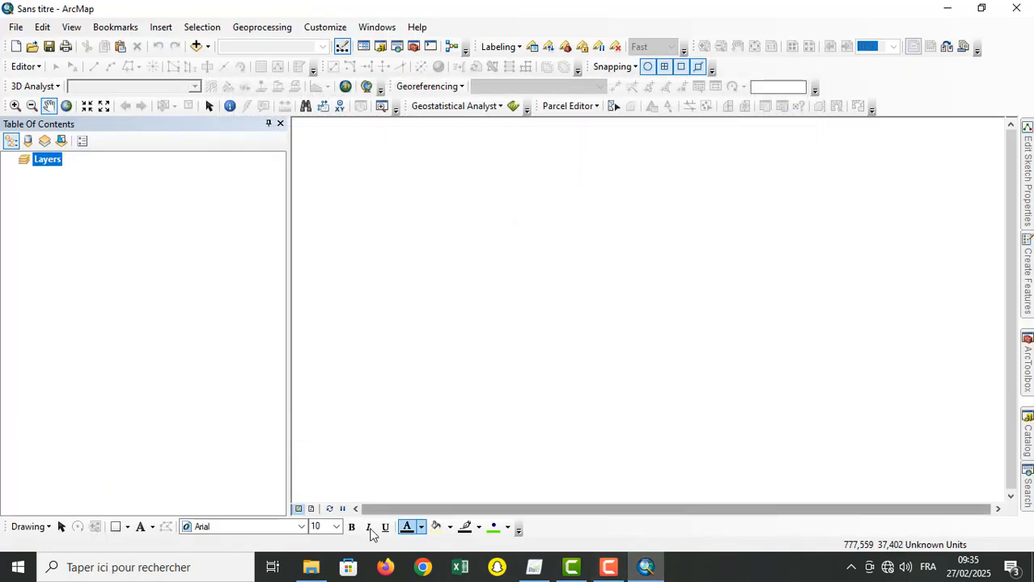
{"action": "left_click", "coordinate": [311, 567]}
{"action": "left_click_drag", "start_coordinate": [474, 160], "coordinate": [643, 566]}
{"action": "left_click_drag", "start_coordinate": [165, 353], "coordinate": [139, 336]}
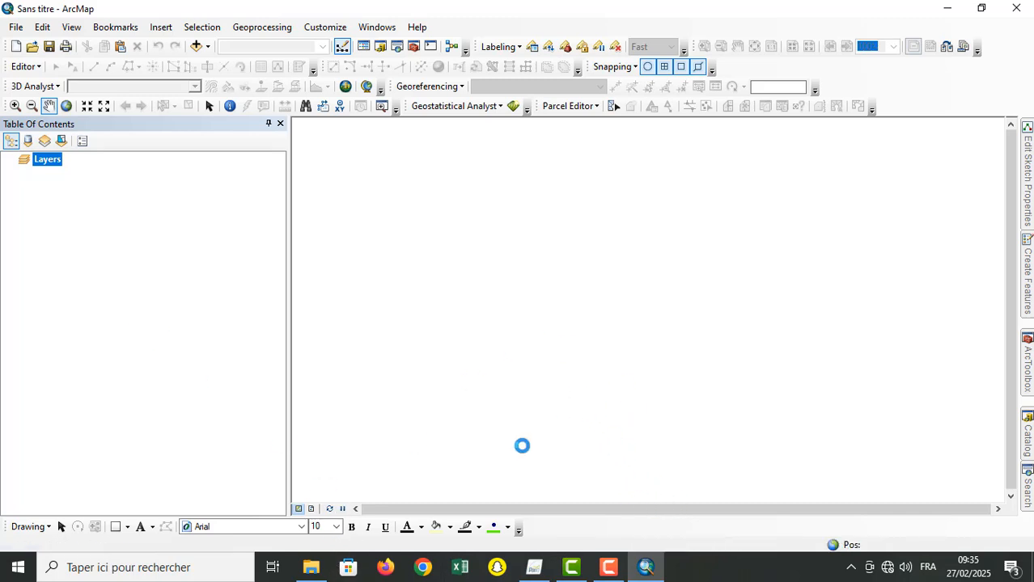
Step: Find cours_photogrammetrie_dsm.tif in the project's 3_dsm_ortho\1_dsm folder in File Explorer and add it to the ArcMap document
{"action": "left_click", "coordinate": [310, 570]}
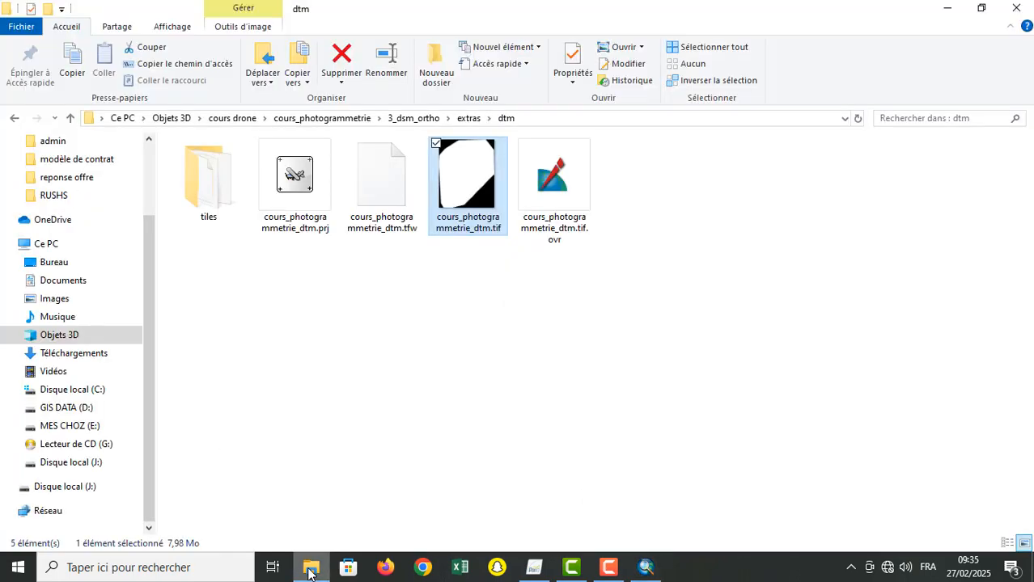
{"action": "left_click", "coordinate": [468, 118]}
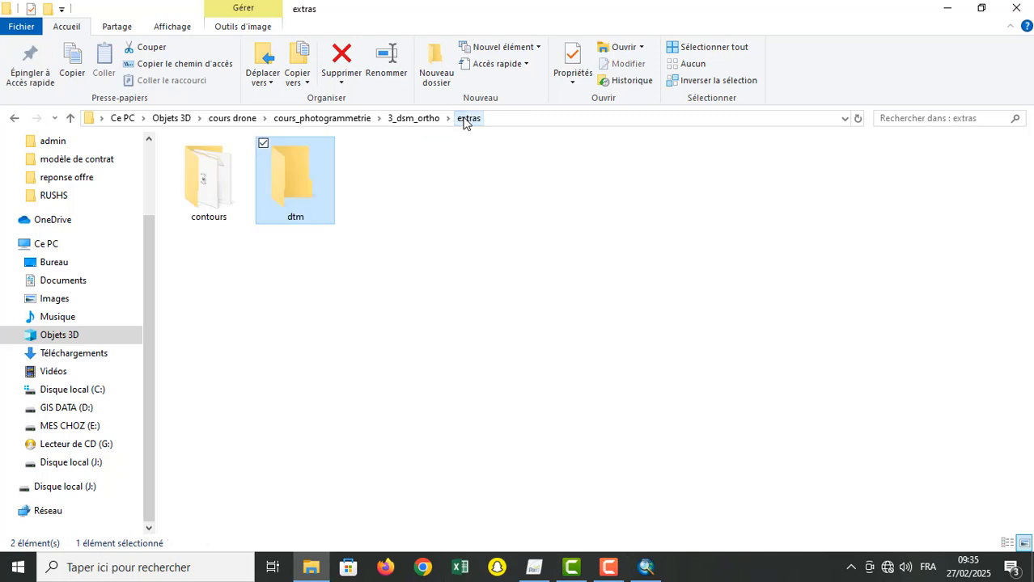
{"action": "left_click", "coordinate": [413, 118]}
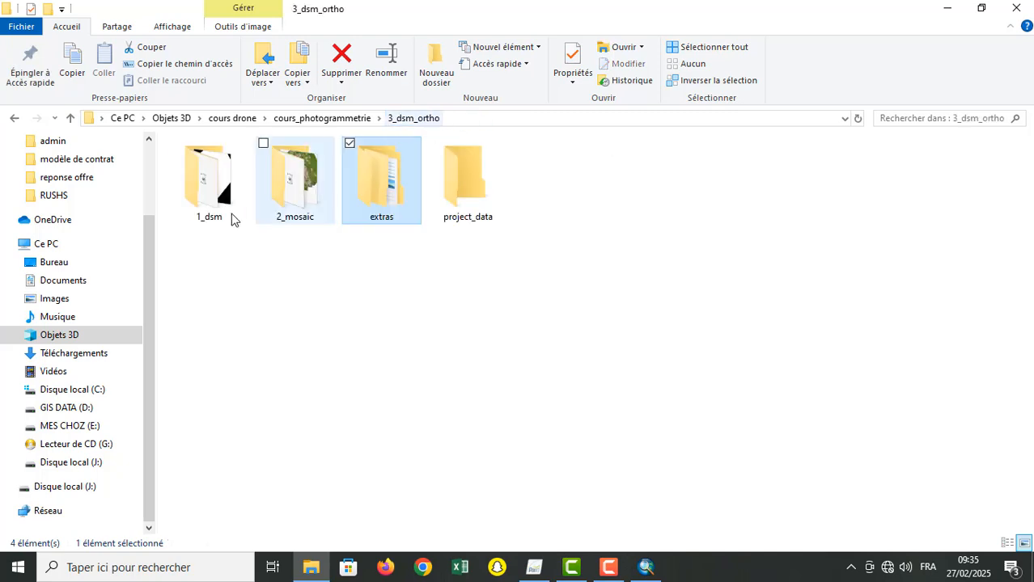
{"action": "double_click", "coordinate": [202, 212]}
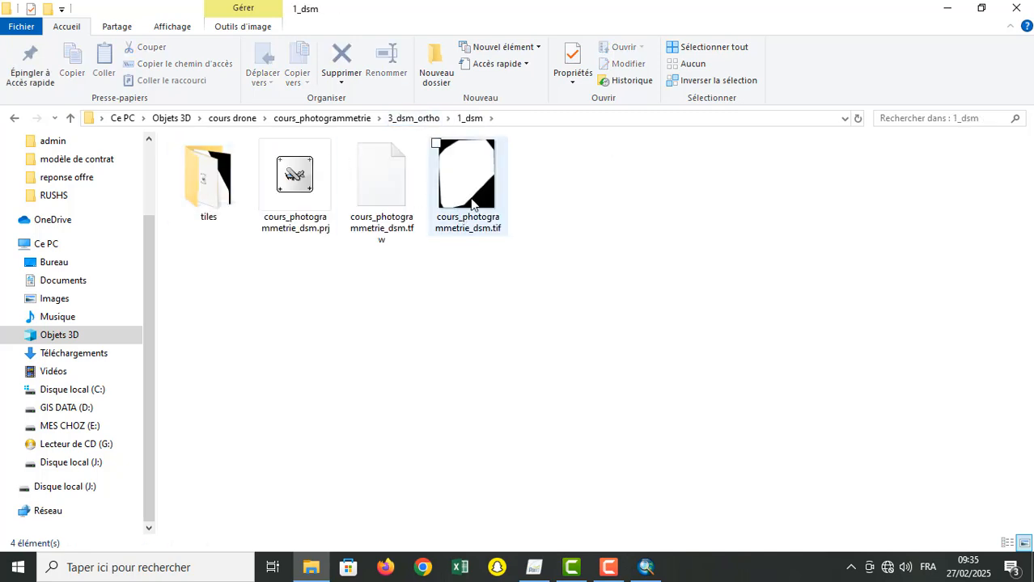
{"action": "left_click", "coordinate": [467, 179]}
{"action": "left_click_drag", "start_coordinate": [466, 179], "coordinate": [105, 313]}
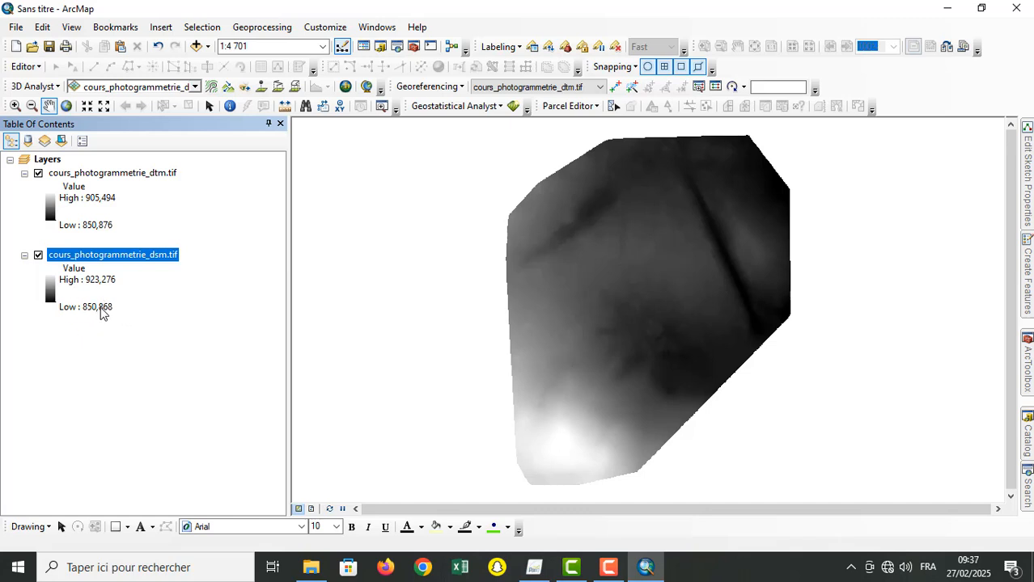
Step: Examine the Low and High elevation values of the dsm layer against those of the dtm layer
{"action": "left_click", "coordinate": [102, 307]}
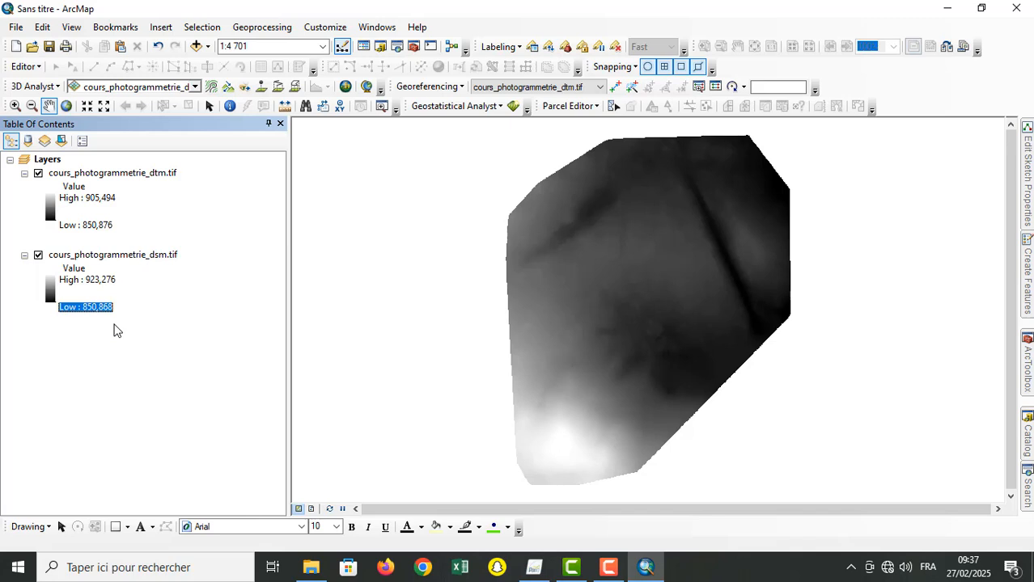
{"action": "left_click", "coordinate": [101, 312]}
{"action": "left_click", "coordinate": [125, 347]}
{"action": "left_click", "coordinate": [93, 280]}
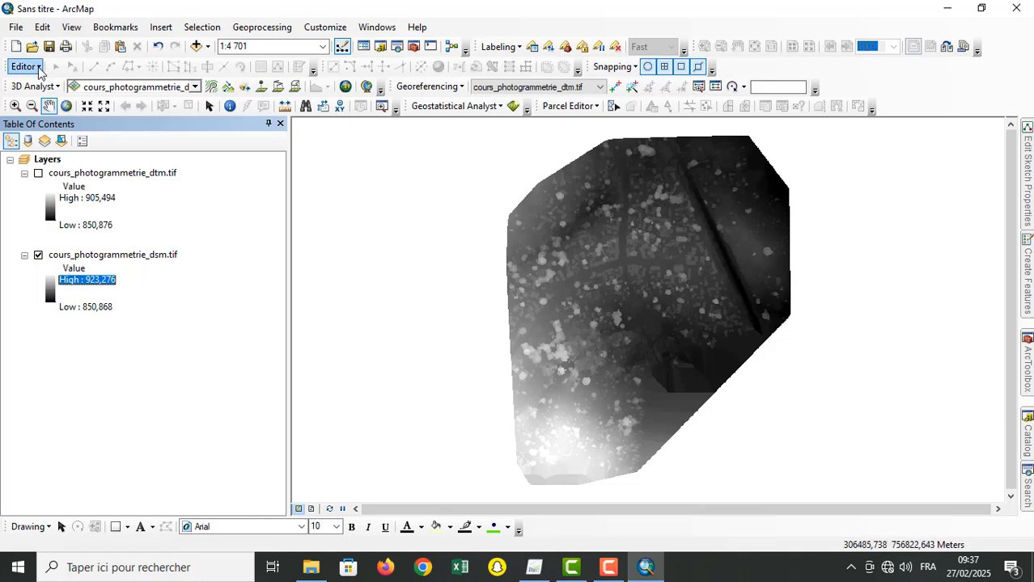
Step: Compare the dsm and dtm rasters up close over the built-up area by switching the dtm layer on and off
{"action": "left_click", "coordinate": [16, 108]}
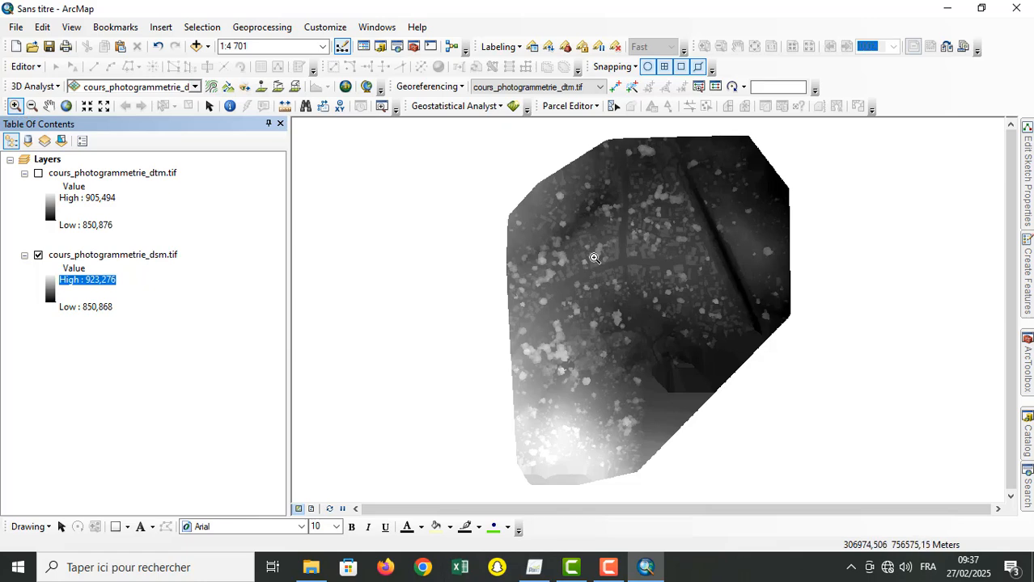
{"action": "left_click_drag", "start_coordinate": [576, 233], "coordinate": [750, 335]}
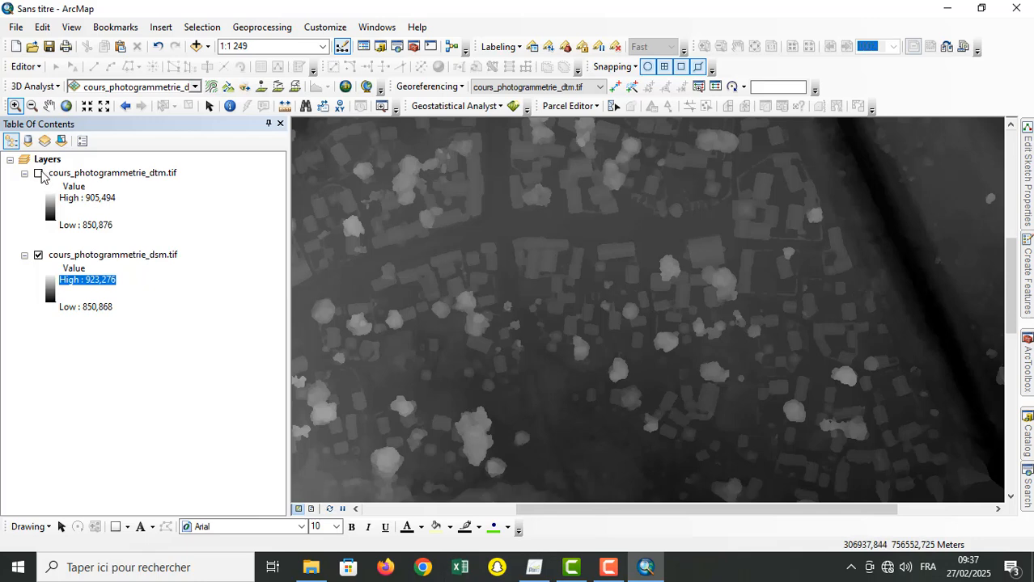
{"action": "left_click", "coordinate": [38, 174]}
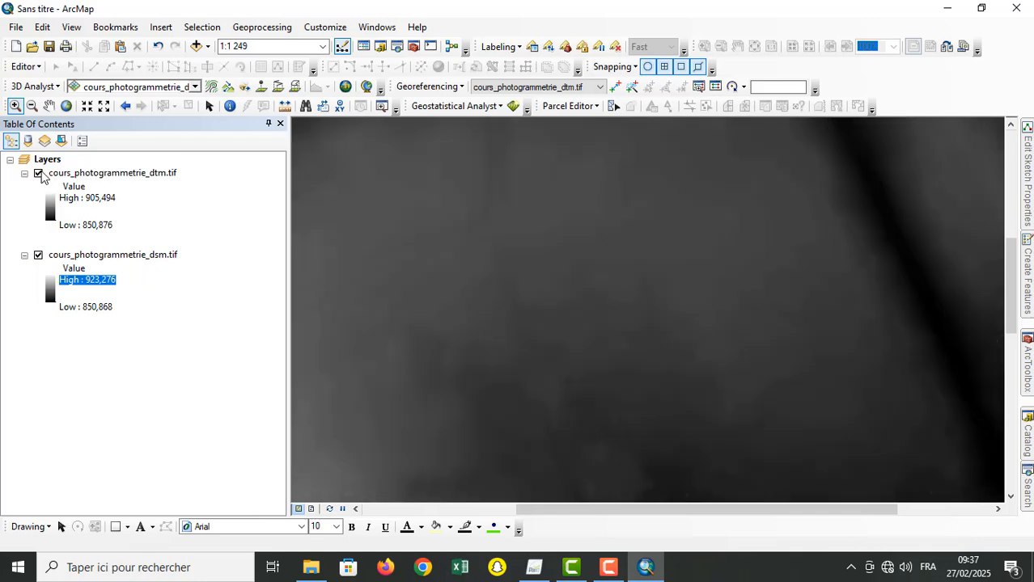
{"action": "left_click", "coordinate": [39, 174]}
{"action": "left_click", "coordinate": [38, 174]}
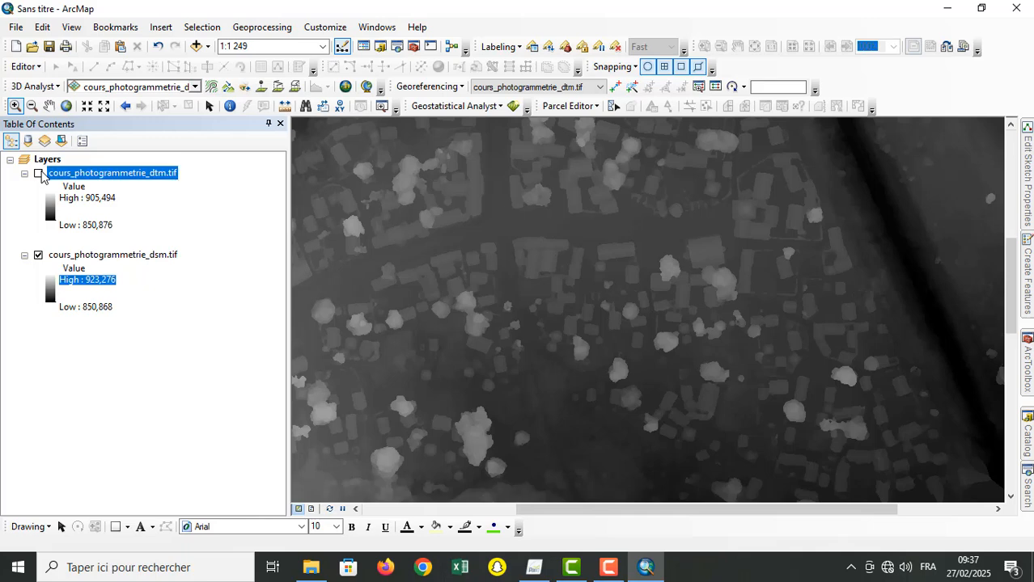
{"action": "left_click", "coordinate": [38, 174]}
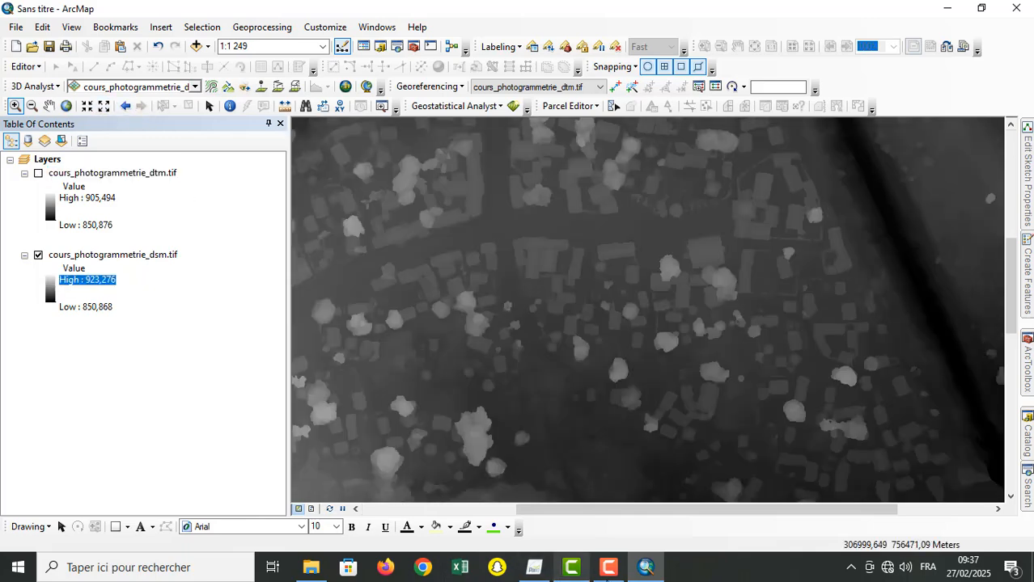
{"action": "mouse_move", "coordinate": [624, 574]}
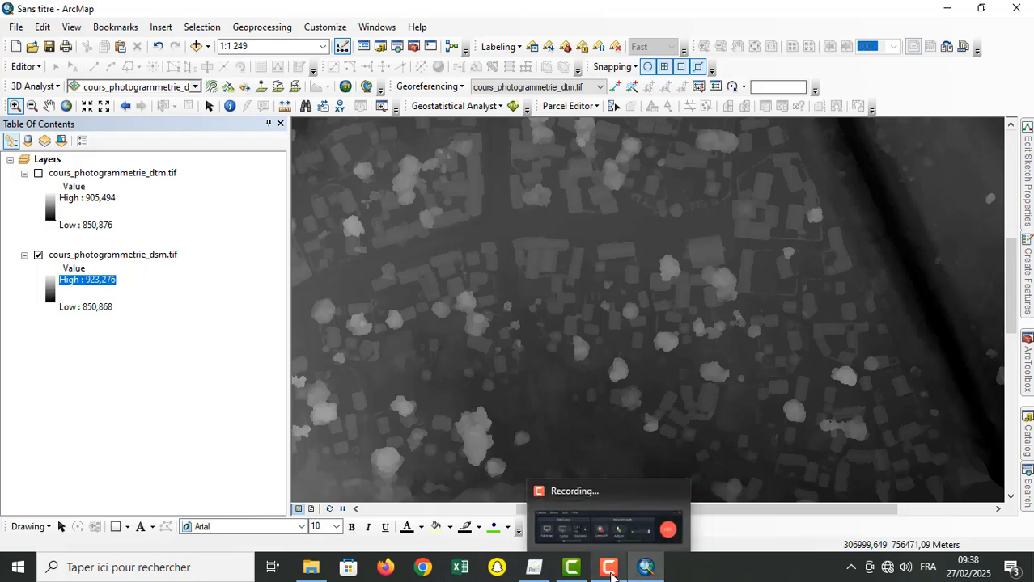
{"action": "left_click", "coordinate": [612, 573]}
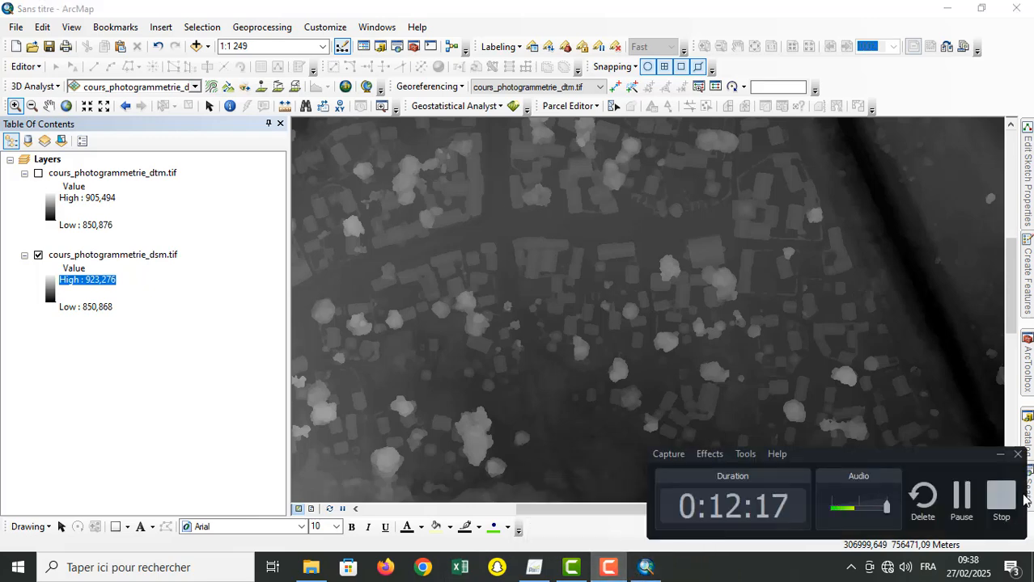